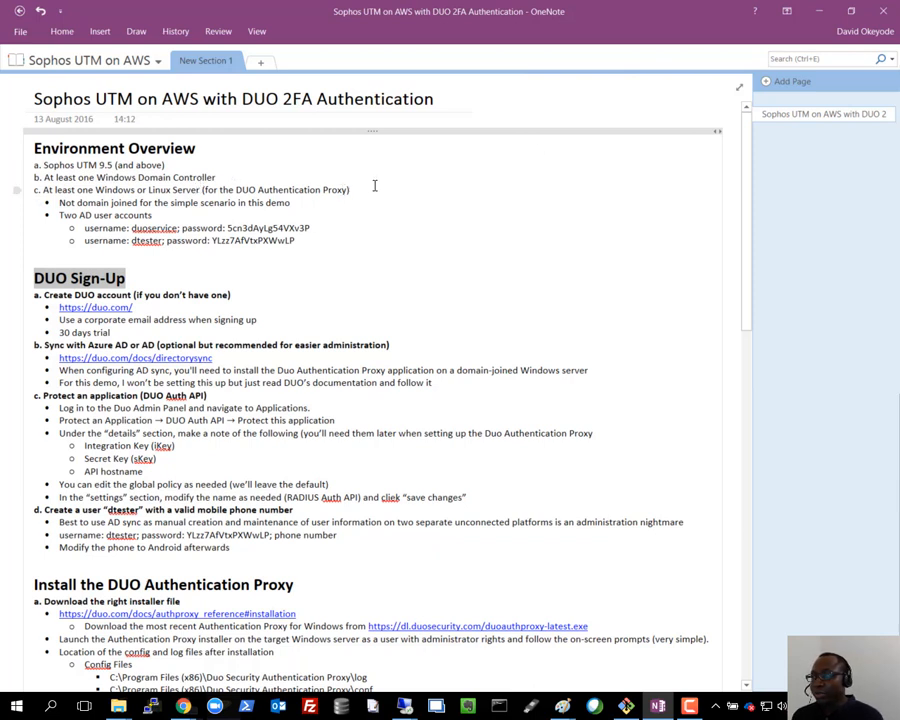
Glance at the AWS network diagram window, then put it away to return to the notes.
click(562, 706)
click(500, 645)
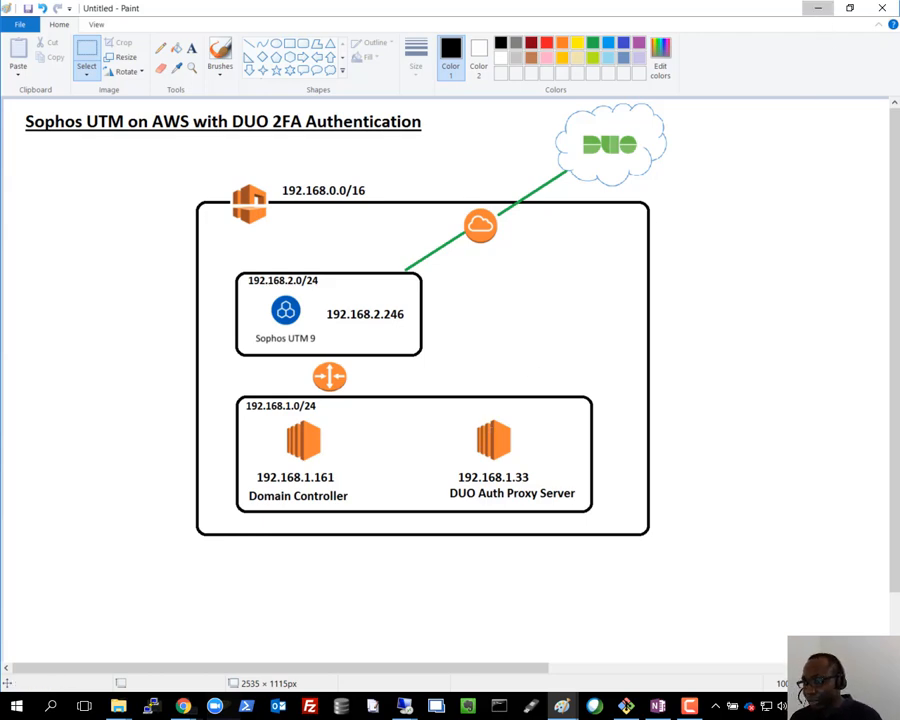
click(818, 12)
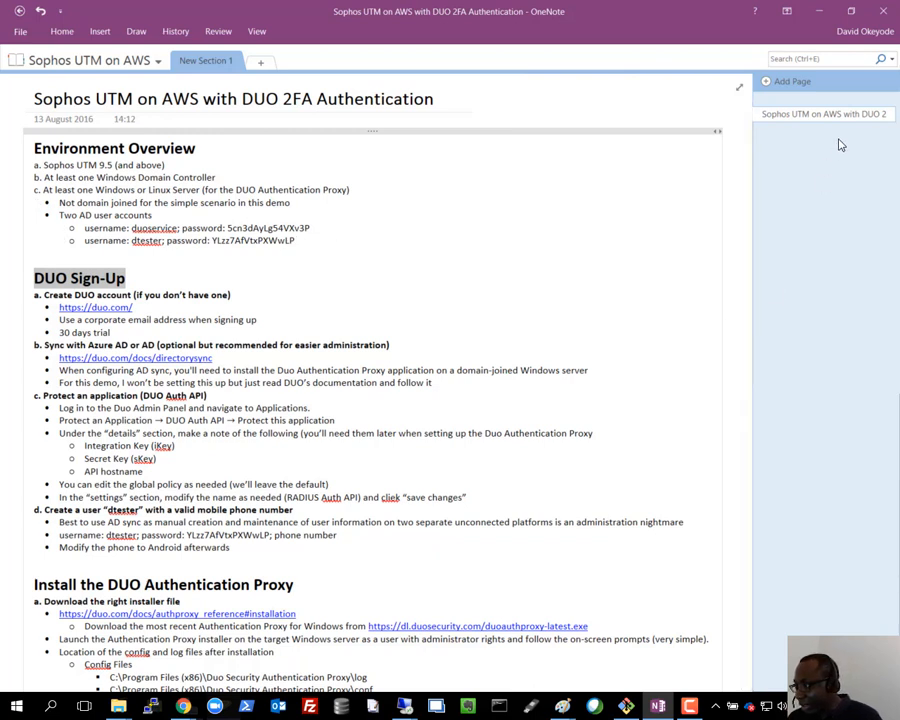
Zoom the OneNote page in four steps to 156% and select the service account username.
click(100, 31)
click(256, 31)
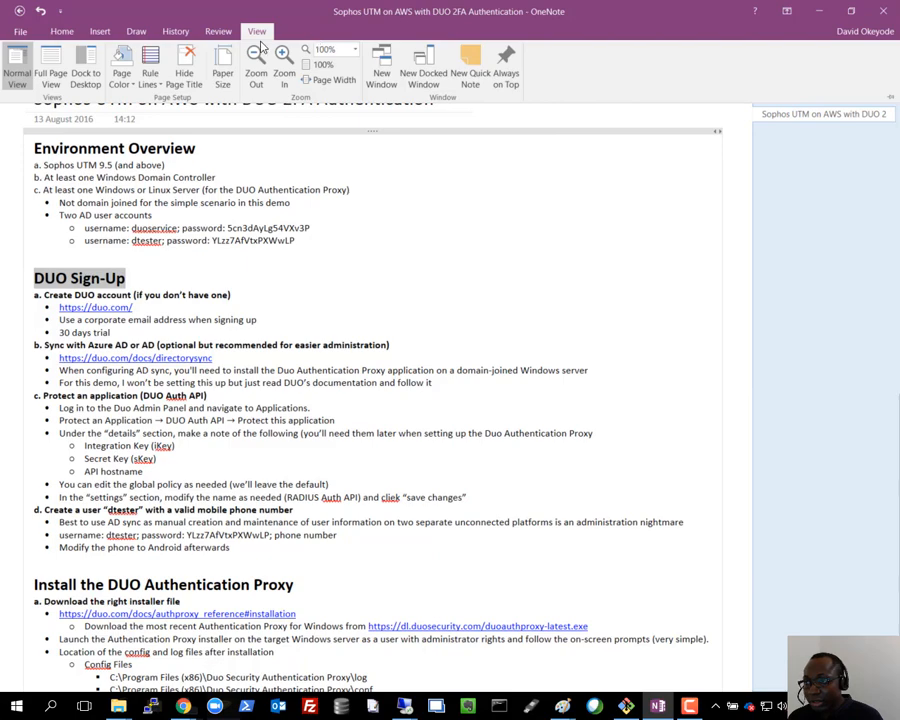
click(282, 75)
click(282, 75)
click(282, 75)
click(282, 75)
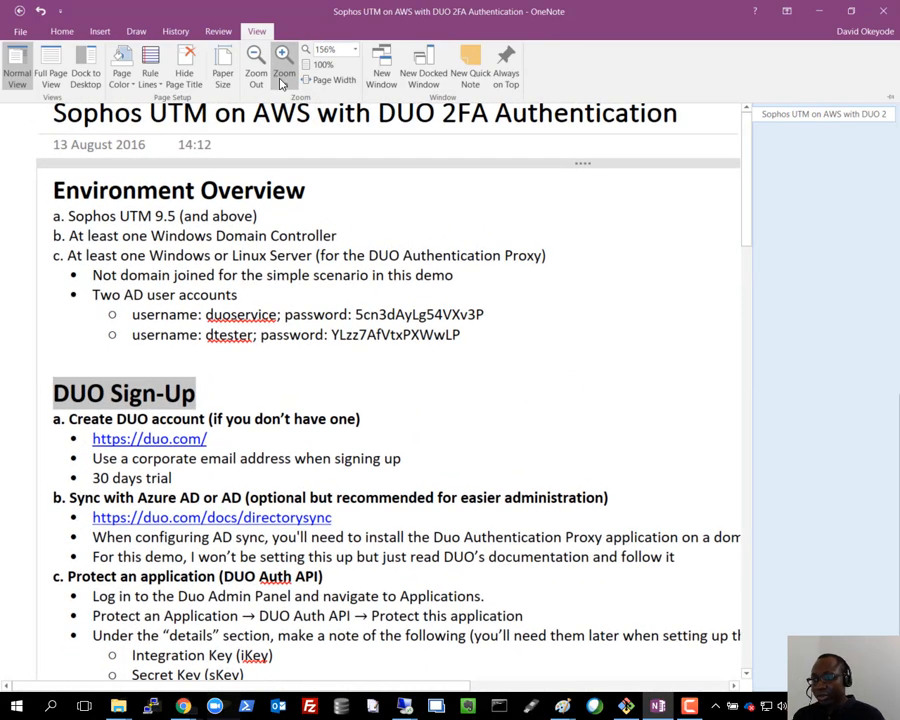
click(127, 311)
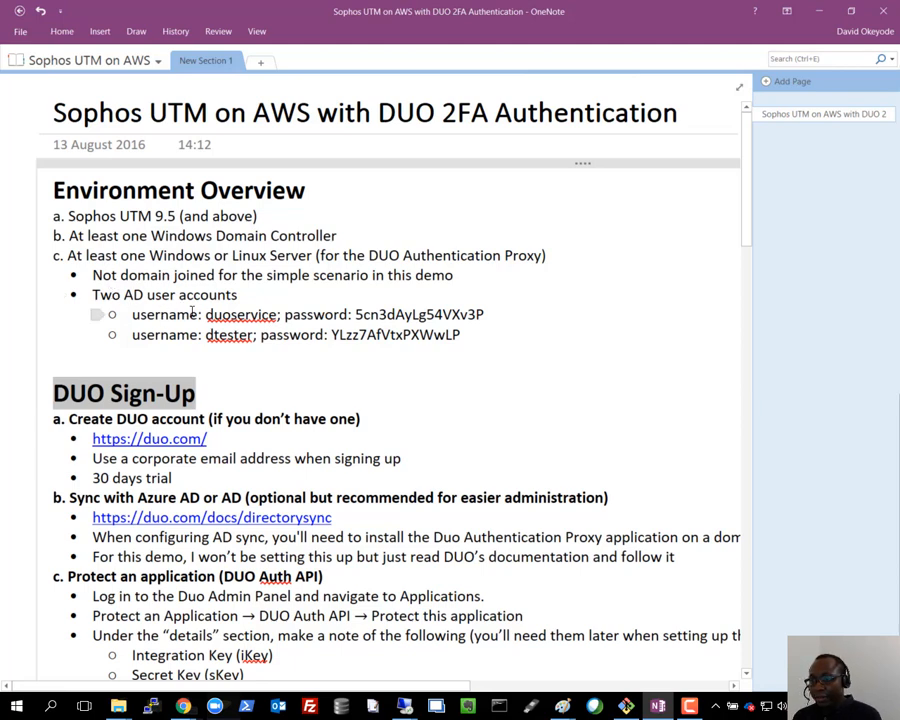
drag(207, 314, 278, 315)
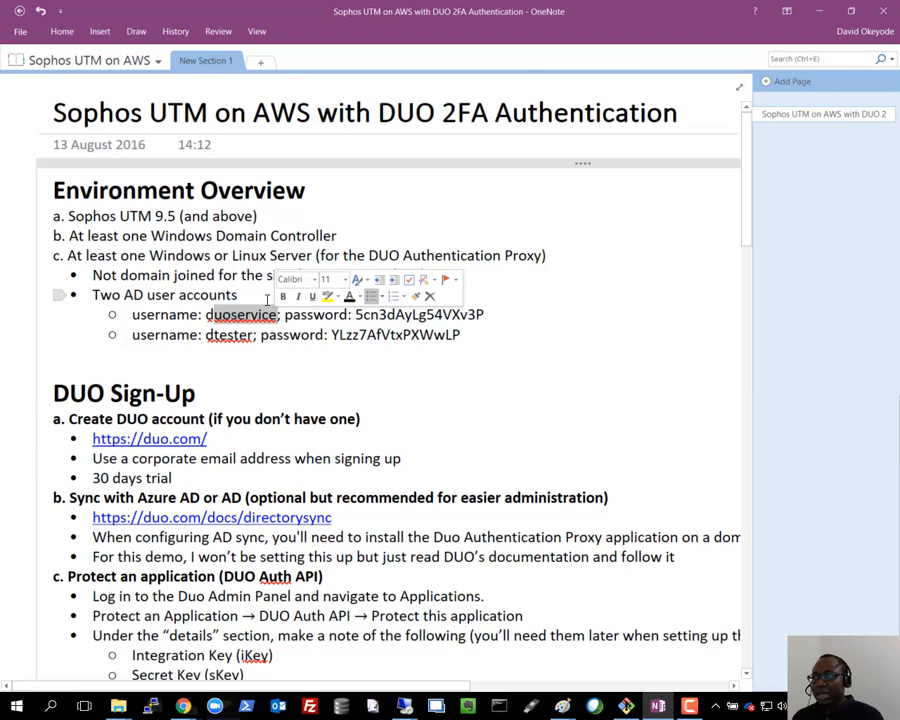
click(562, 706)
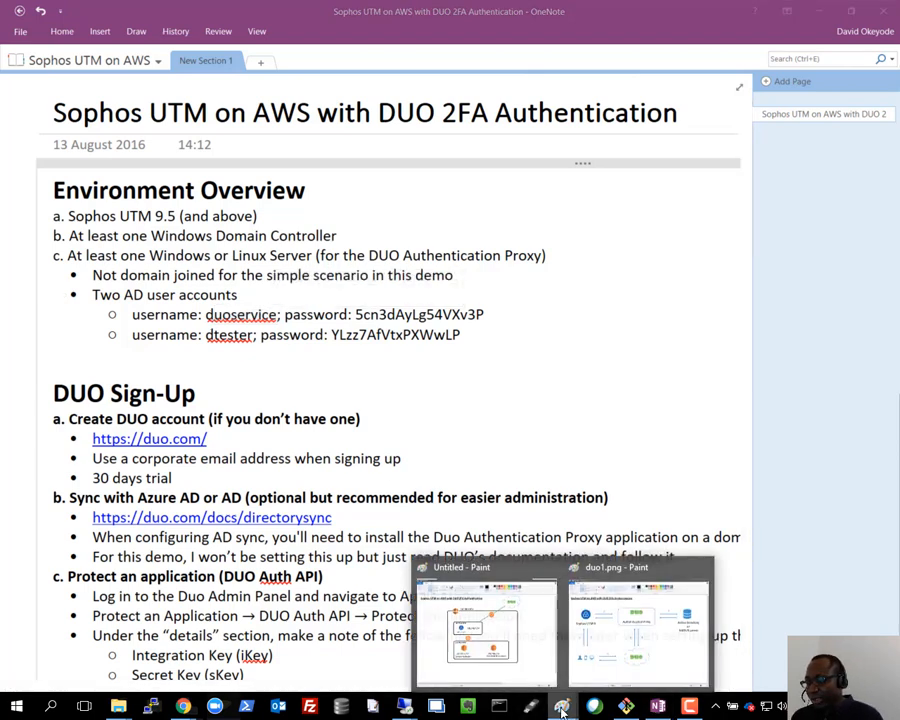
click(597, 641)
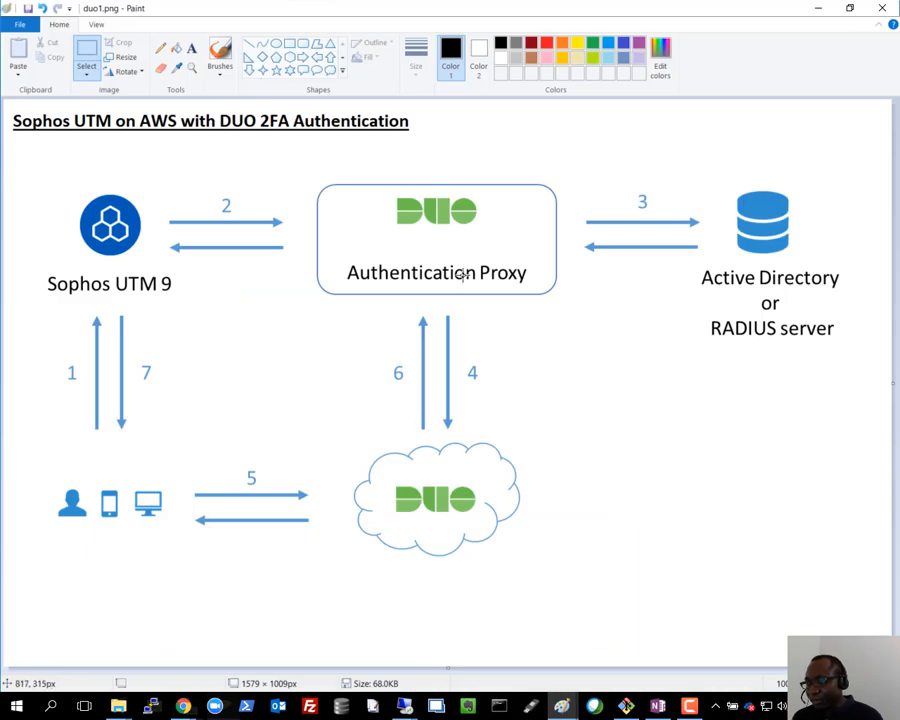
click(562, 706)
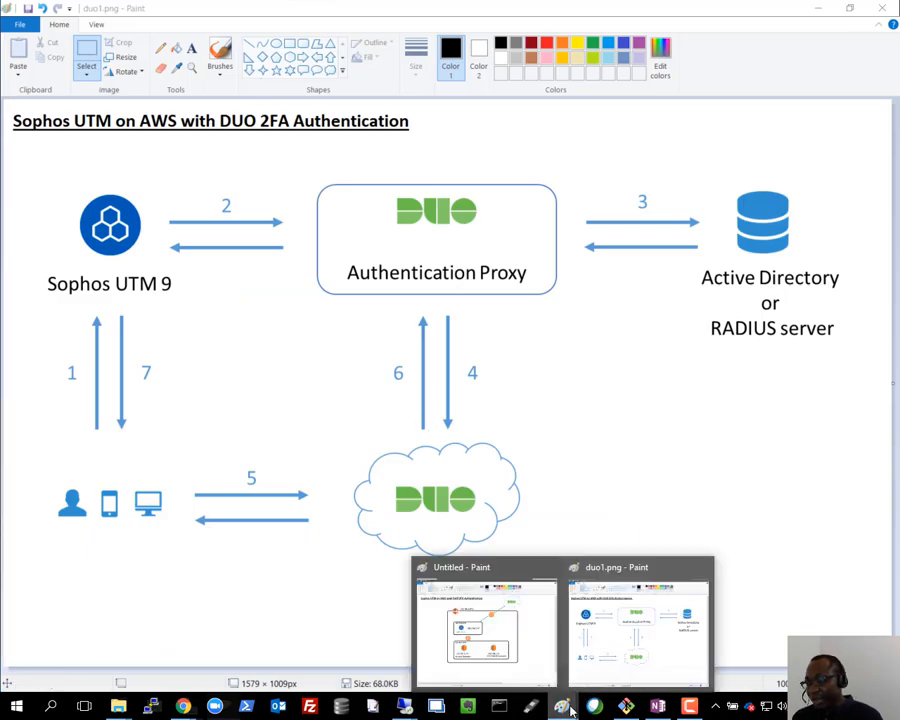
click(514, 651)
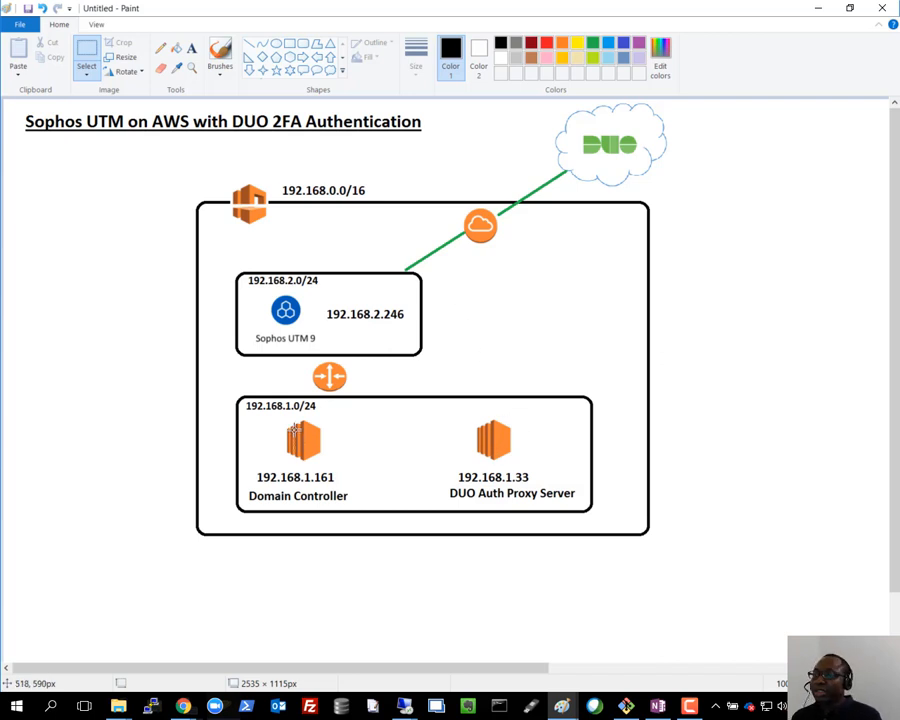
click(820, 11)
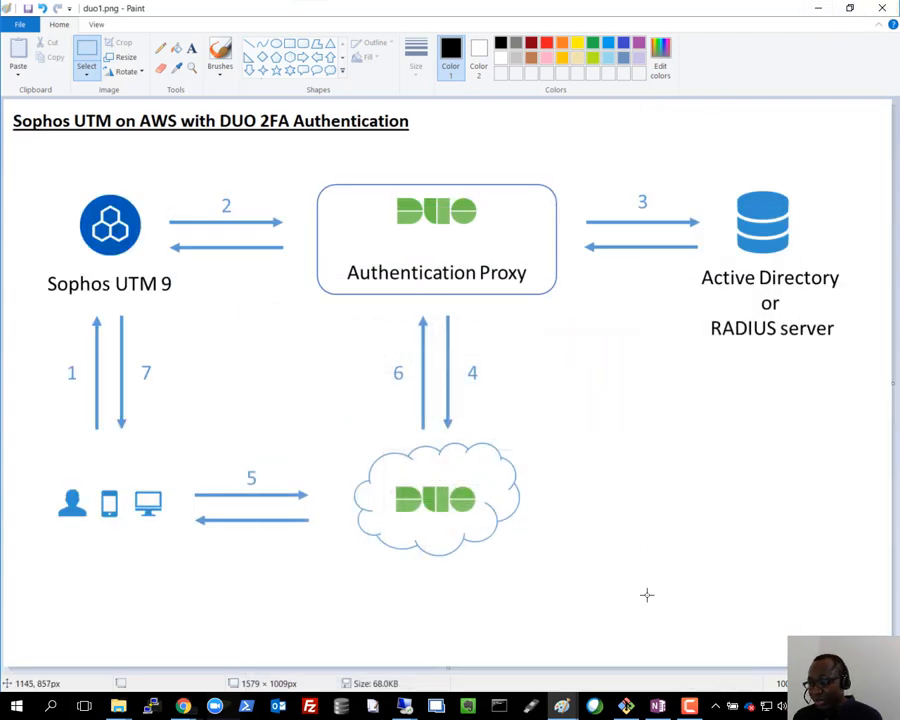
click(662, 707)
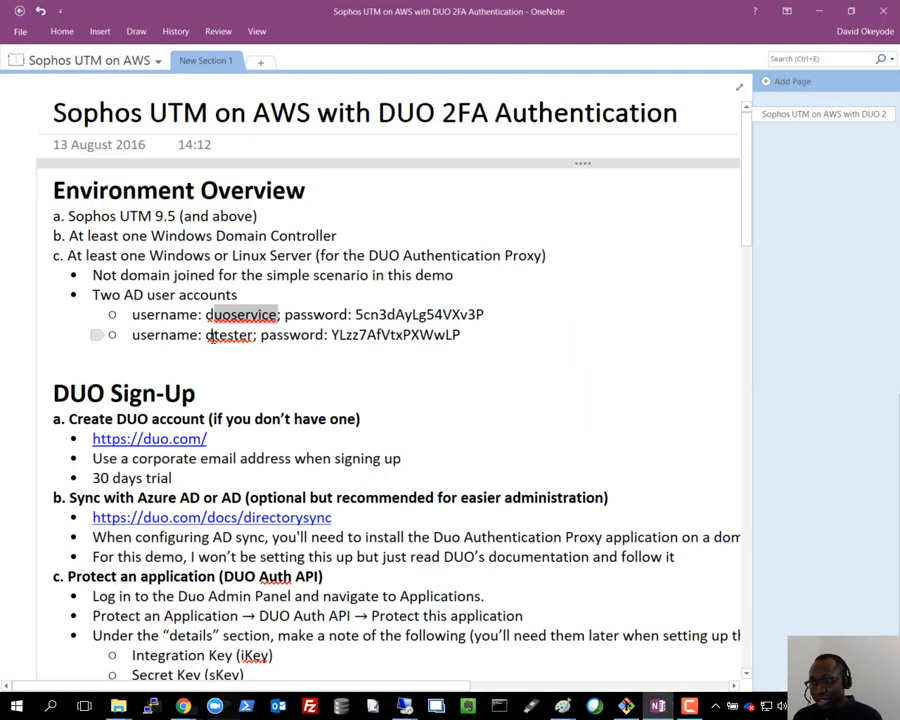
Select the Environment Overview lines, then bring Chrome forward maximized on the Sophos WebAdmin login.
double_click(211, 335)
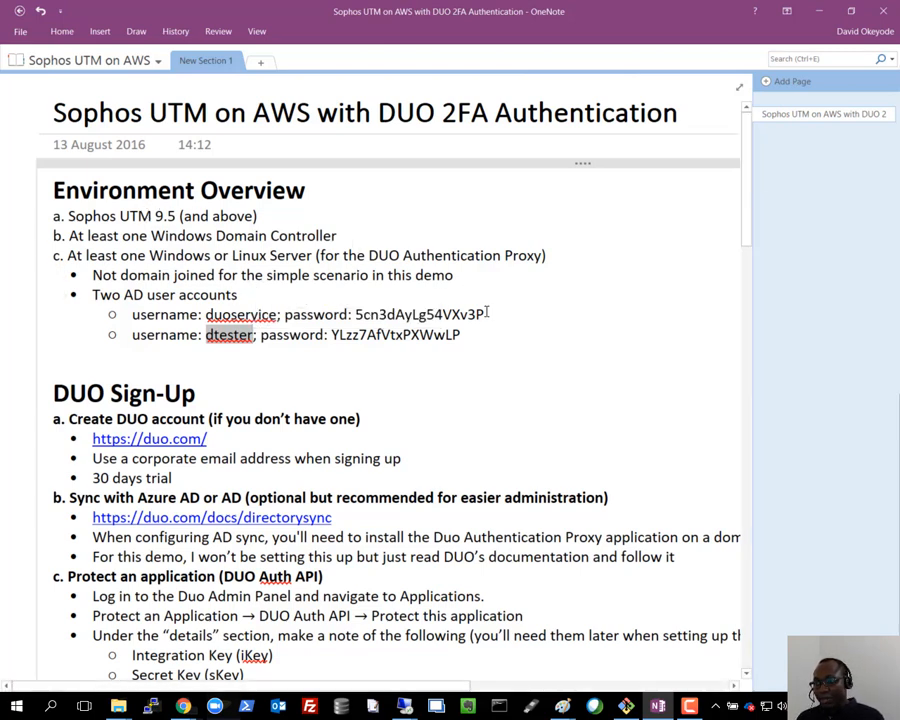
drag(481, 340, 52, 212)
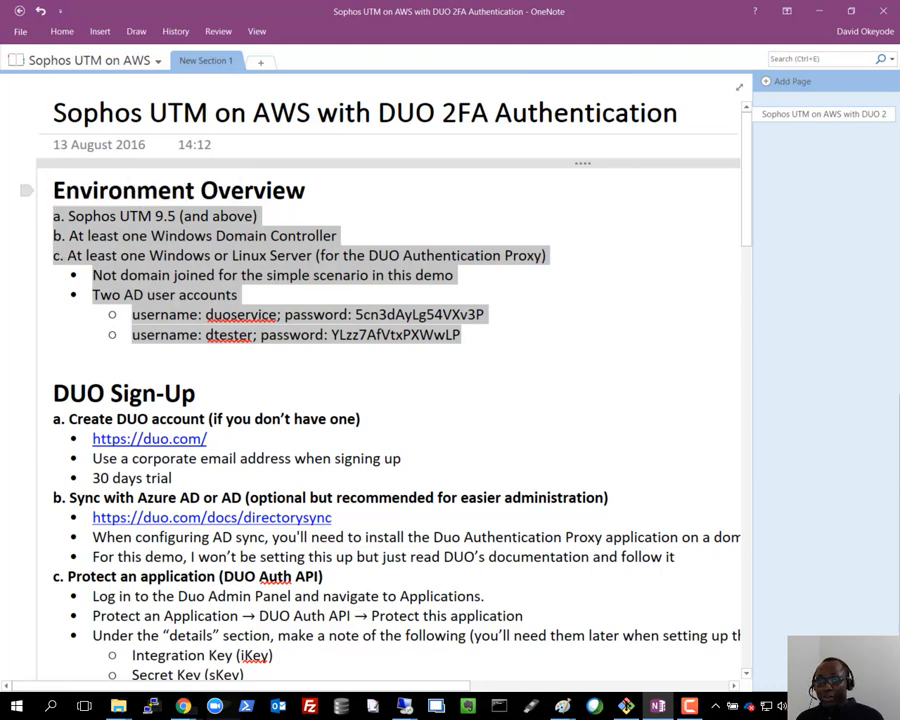
key(alt+Tab)
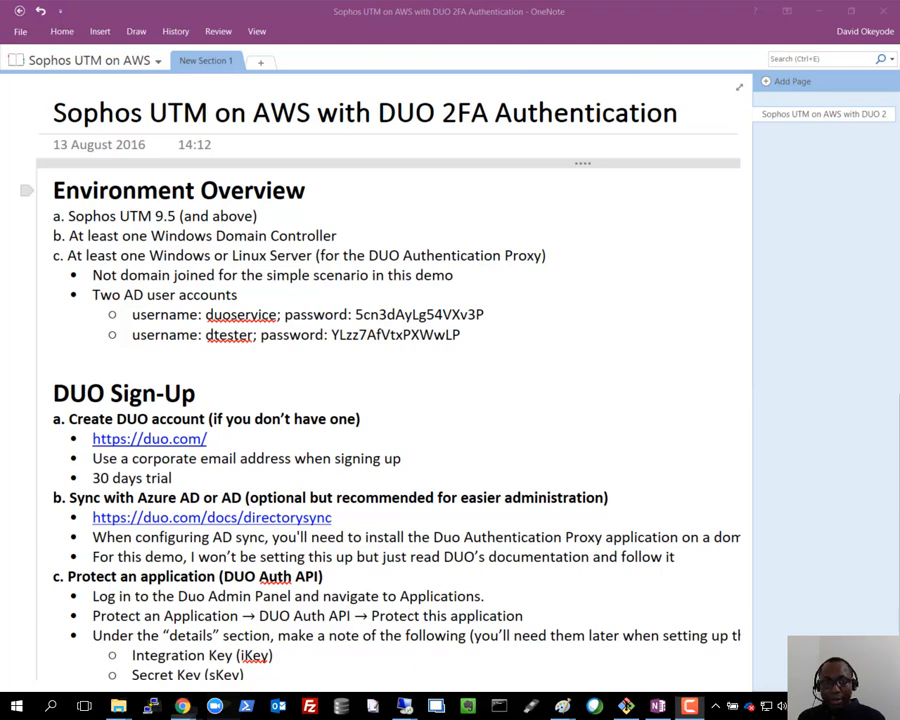
drag(899, 8, 500, 0)
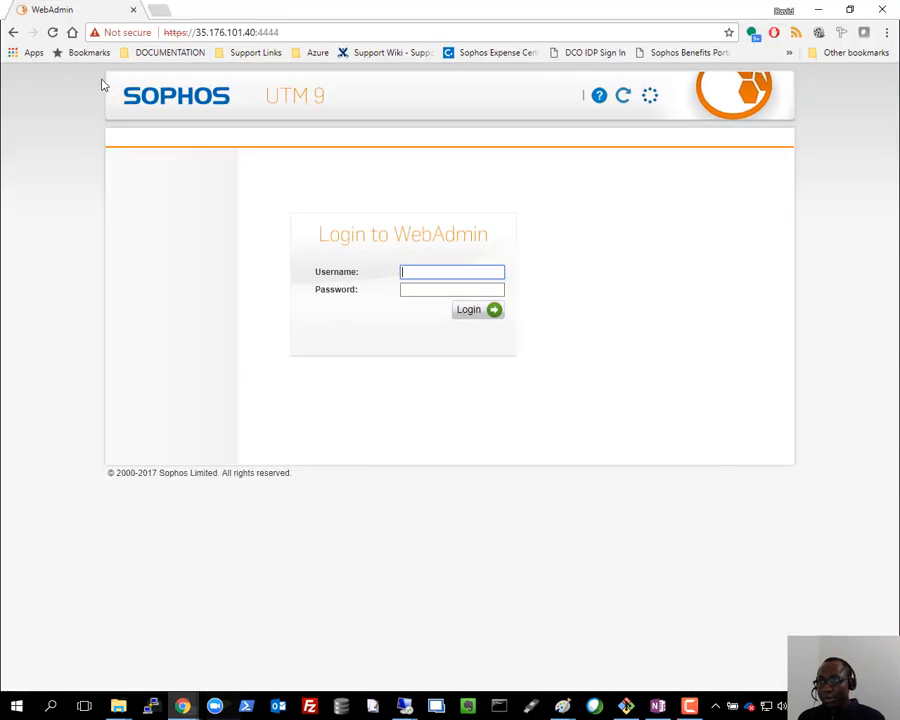
Load duo.com in a new tab, log in to the admin panel and approve via Duo Push.
click(168, 11)
text(duo.com)
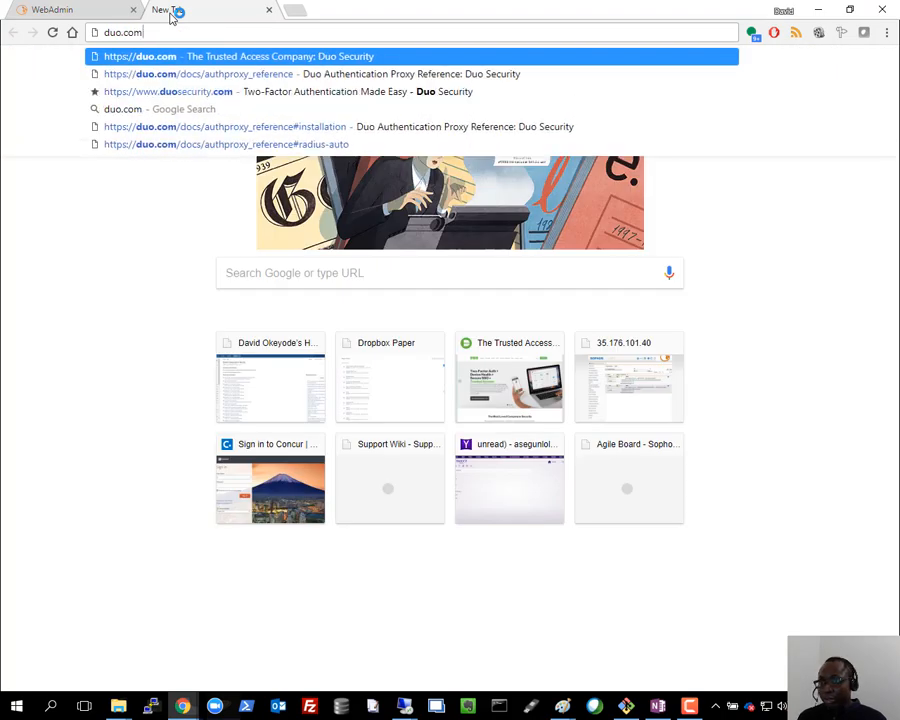
key(Return)
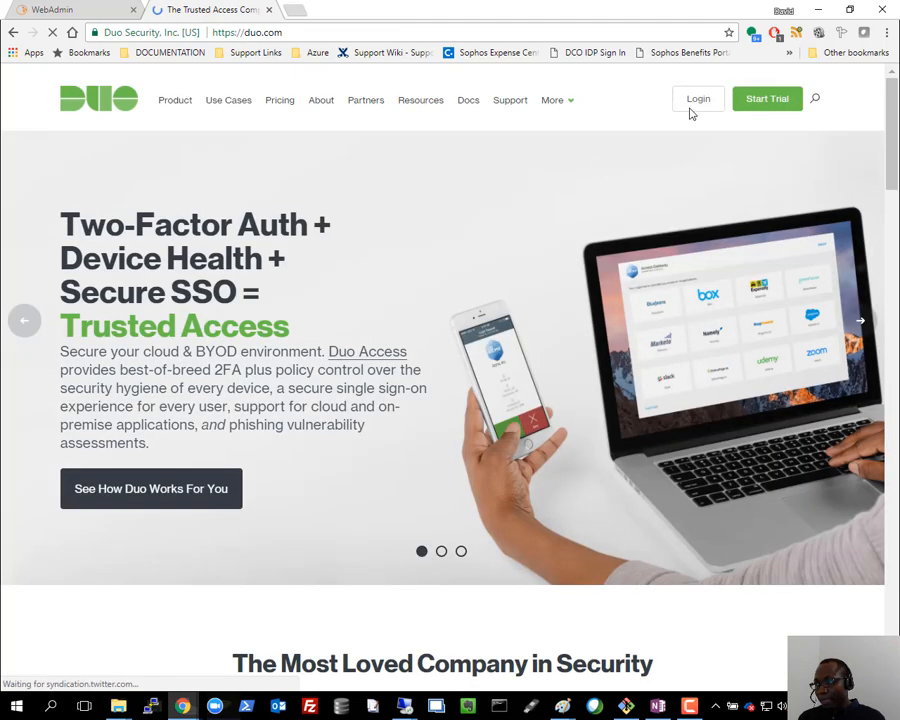
click(690, 100)
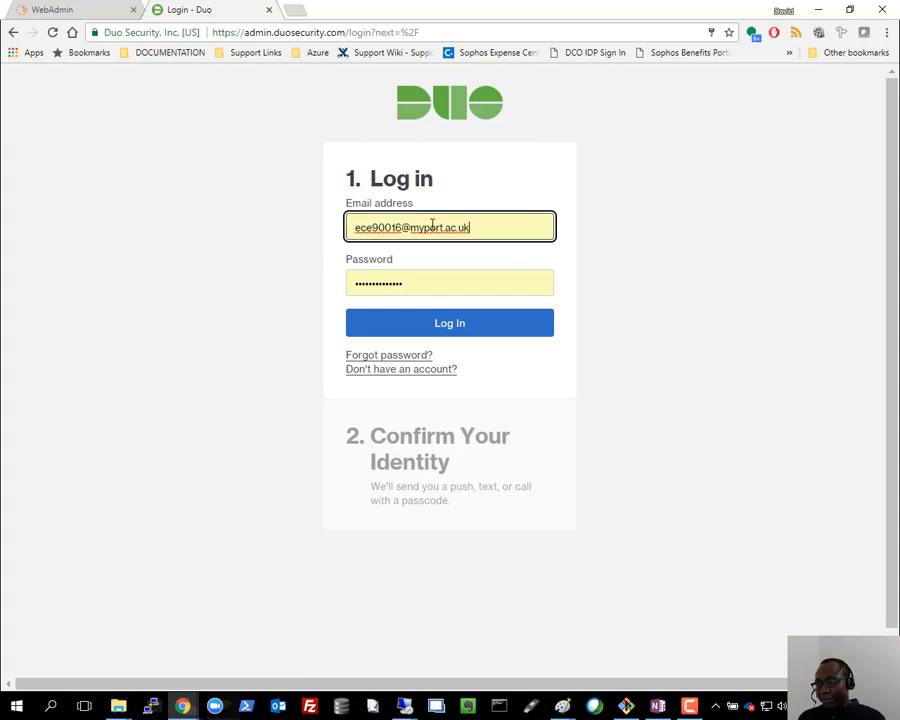
click(12, 33)
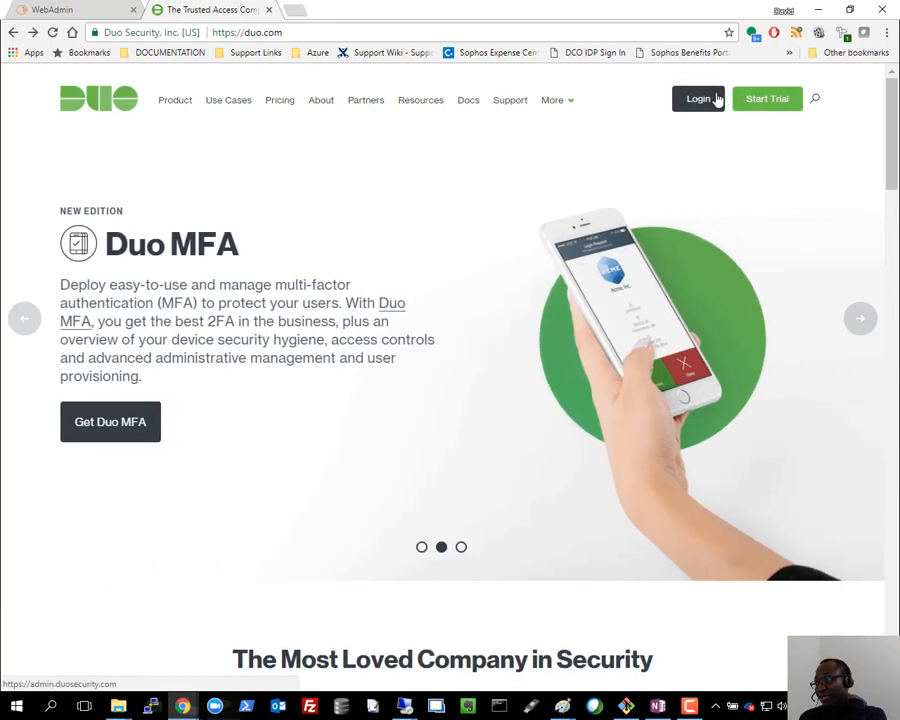
click(717, 98)
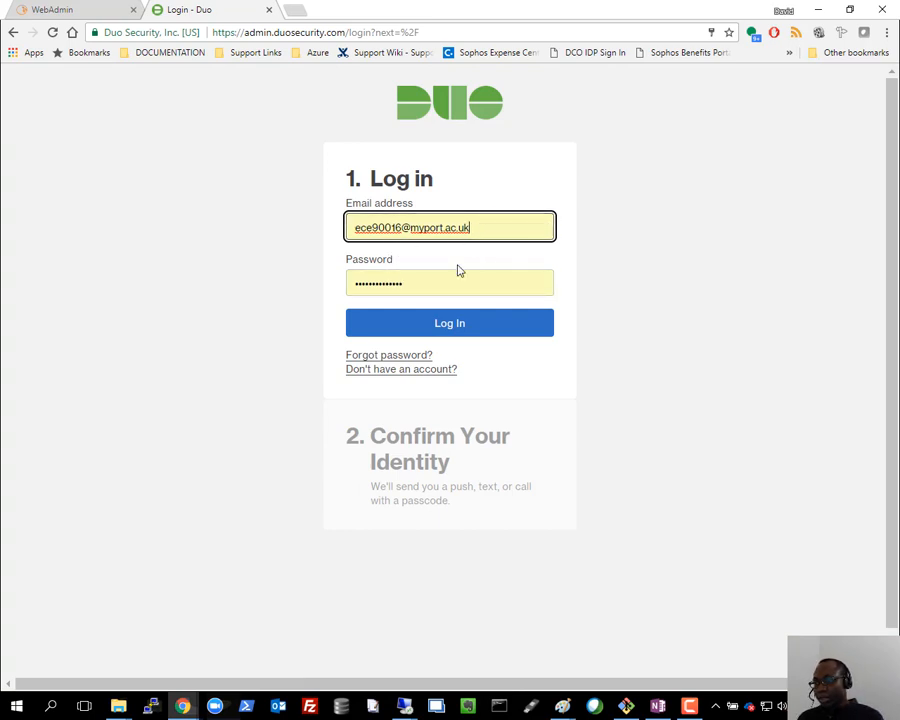
click(464, 326)
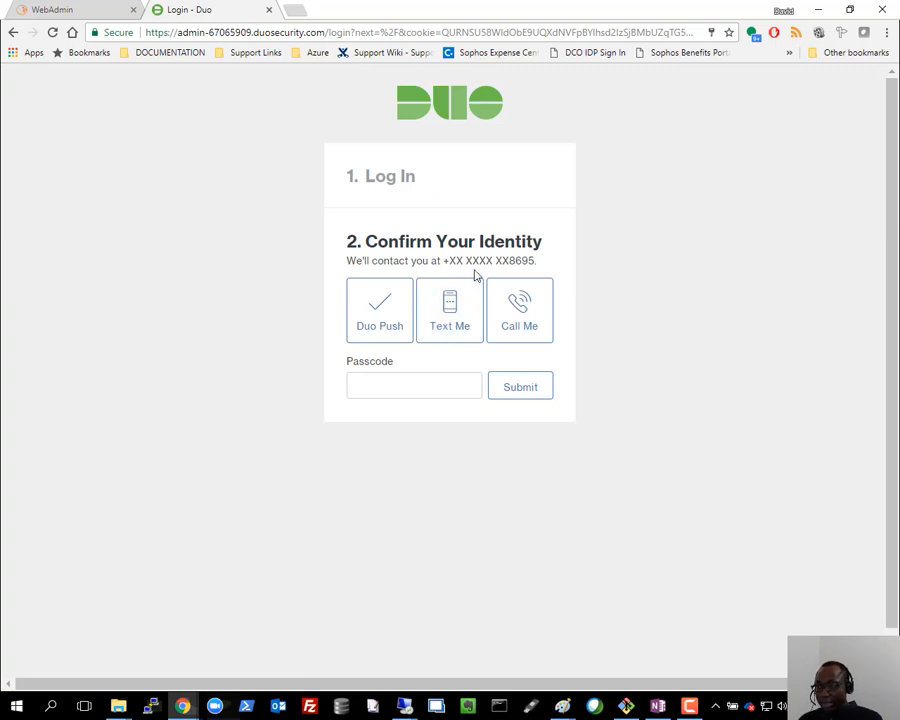
click(397, 307)
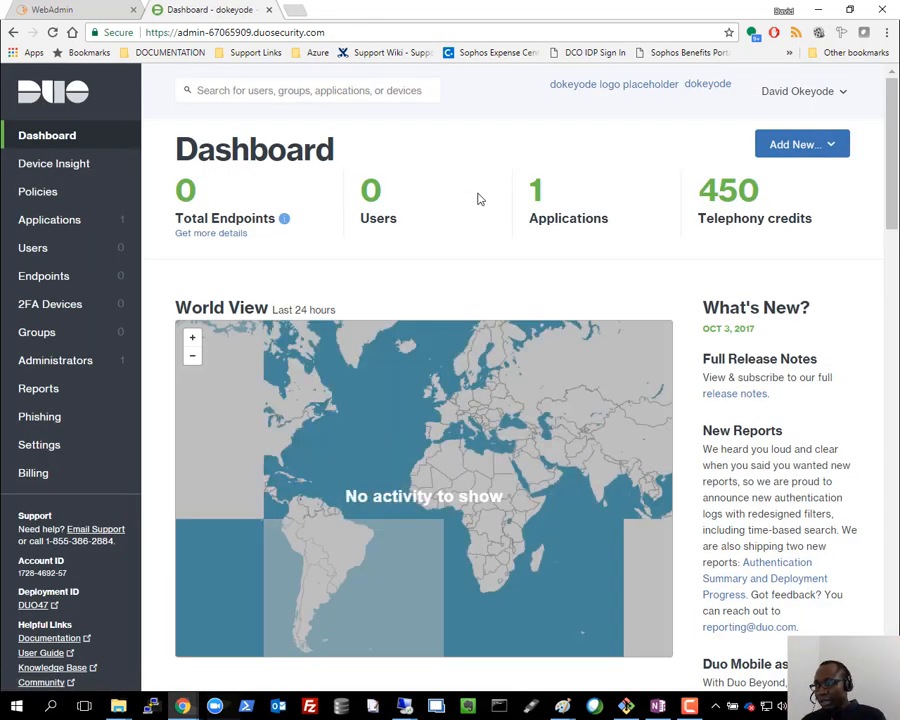
Delete the RADIUS Auth API application from Duo, then switch back to the OneNote notes.
click(535, 200)
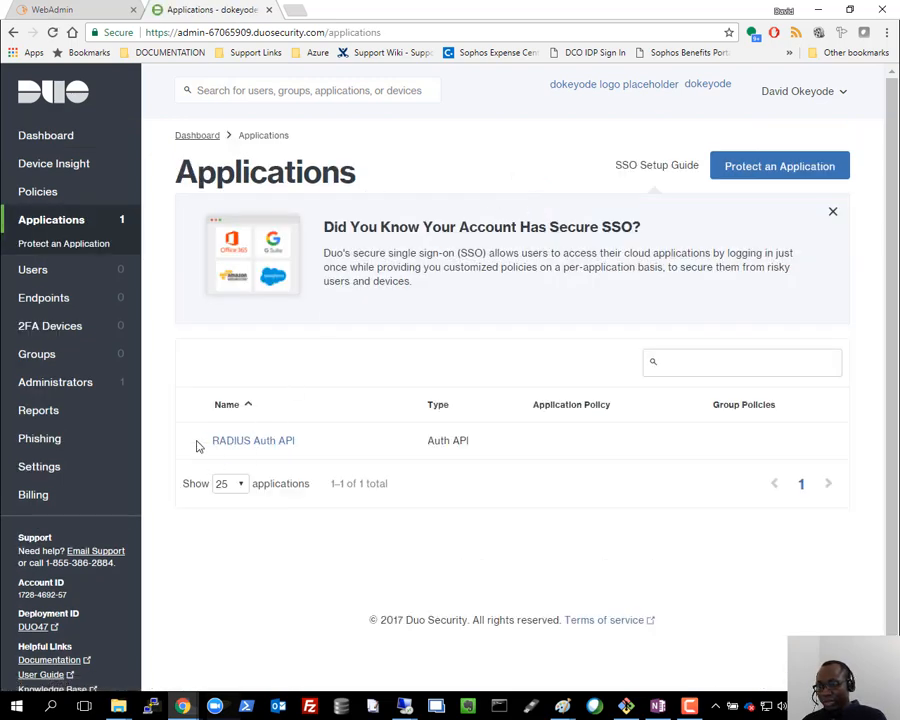
click(240, 442)
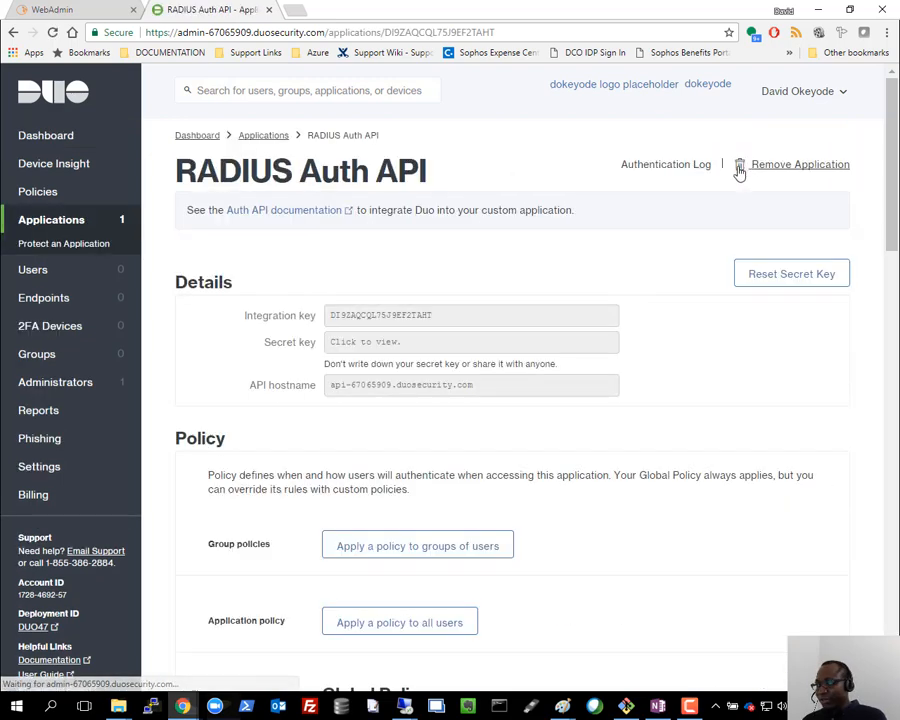
click(758, 165)
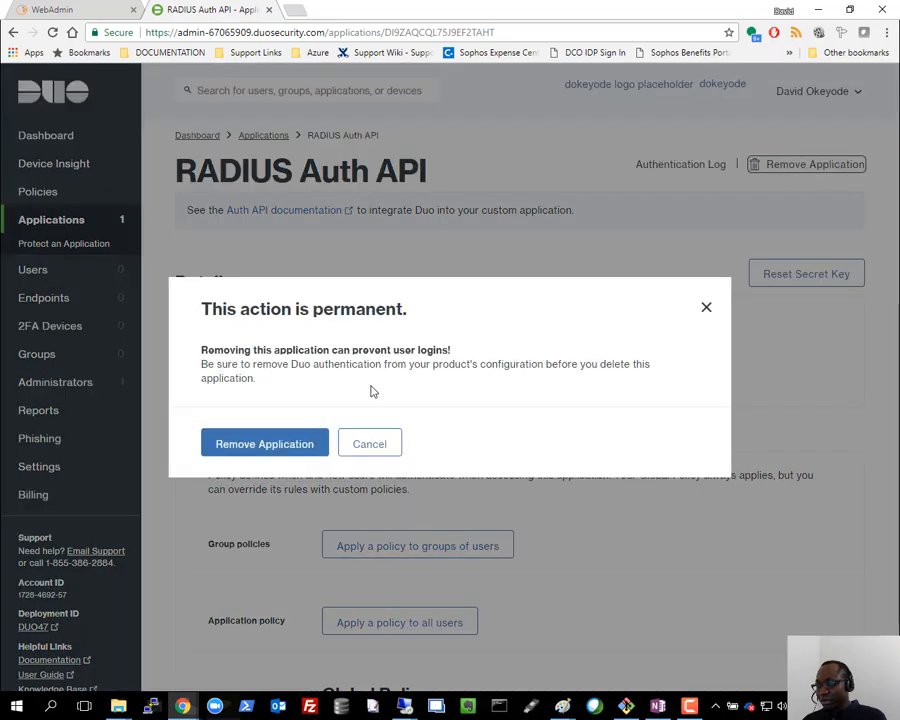
click(270, 444)
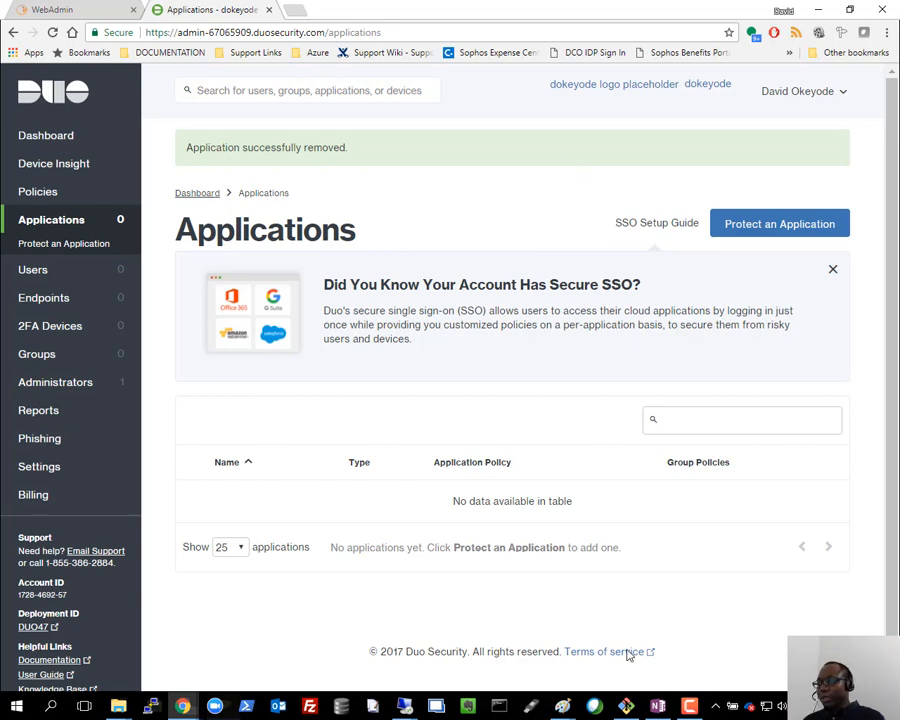
click(687, 708)
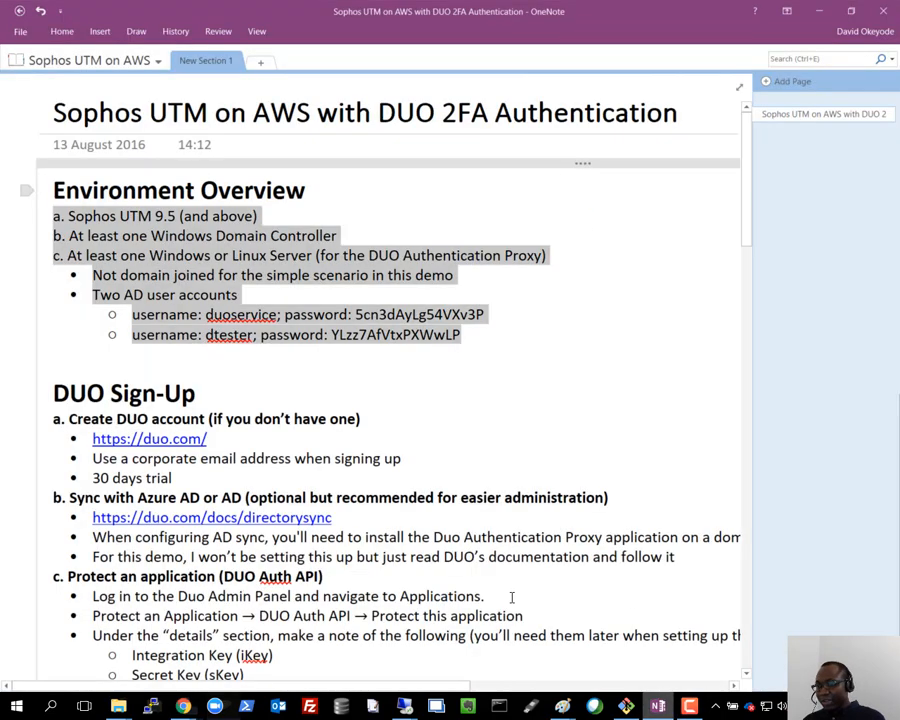
Scroll through the notes, then minimize OneNote to show the empty Duo Applications page.
scroll(160, 455, down, 2)
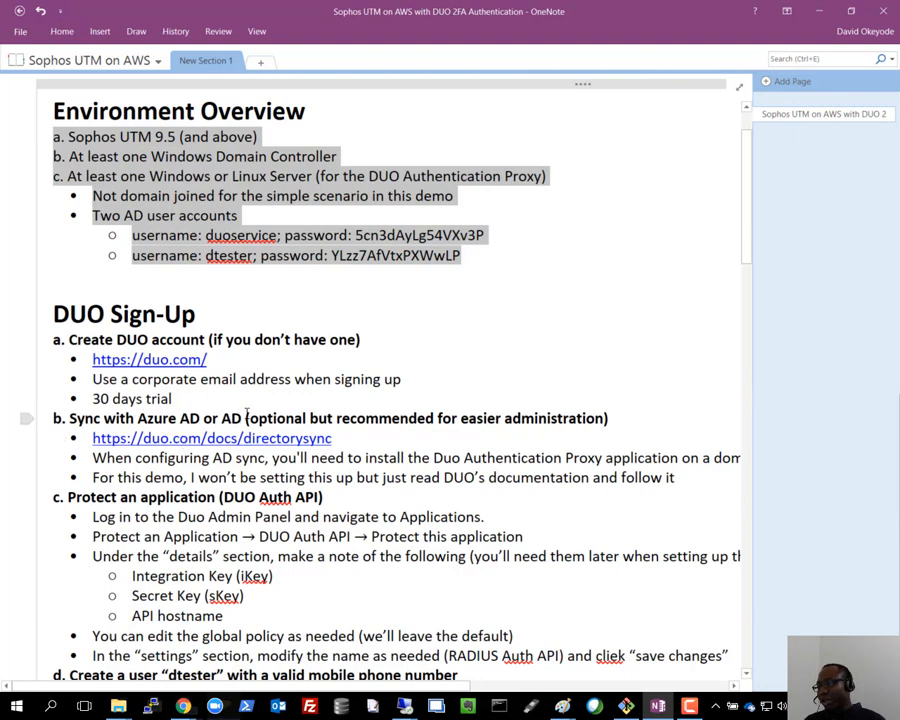
click(818, 11)
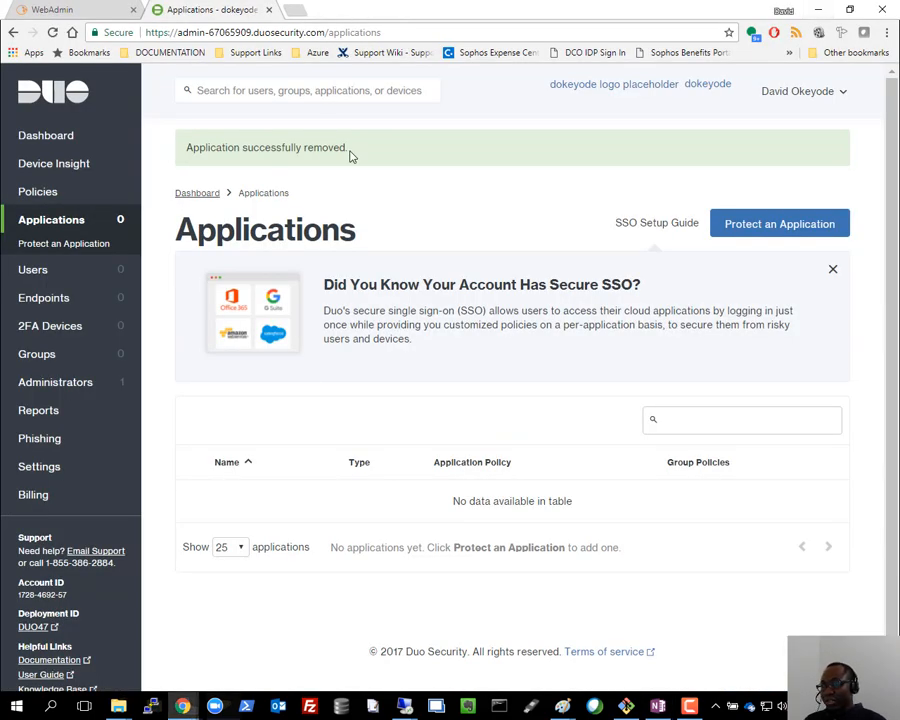
Open Users > Directory Sync and launch the add-directory page in a new tab.
click(55, 283)
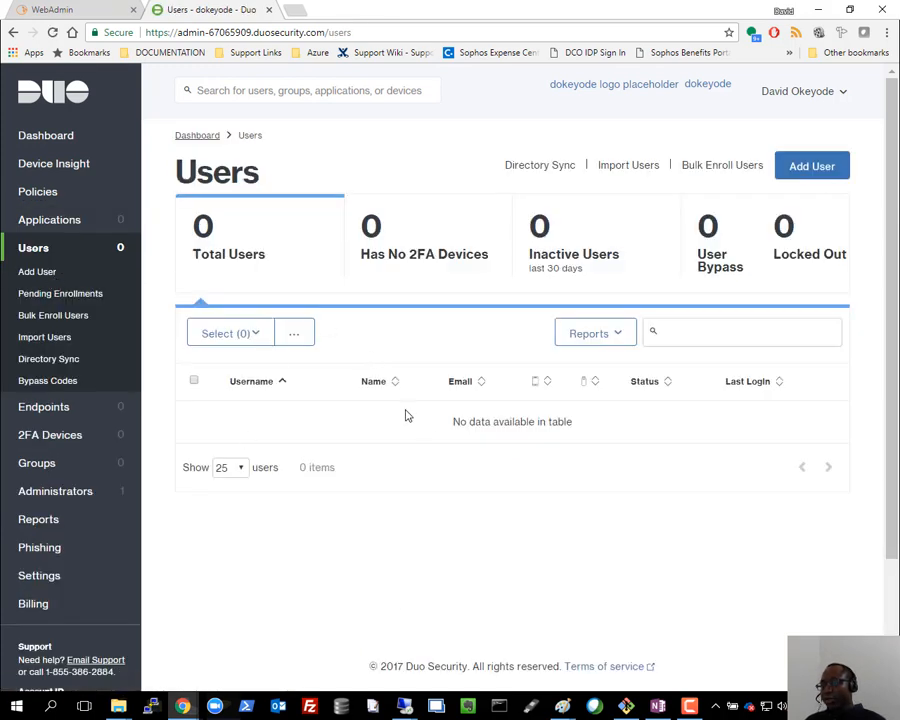
click(554, 173)
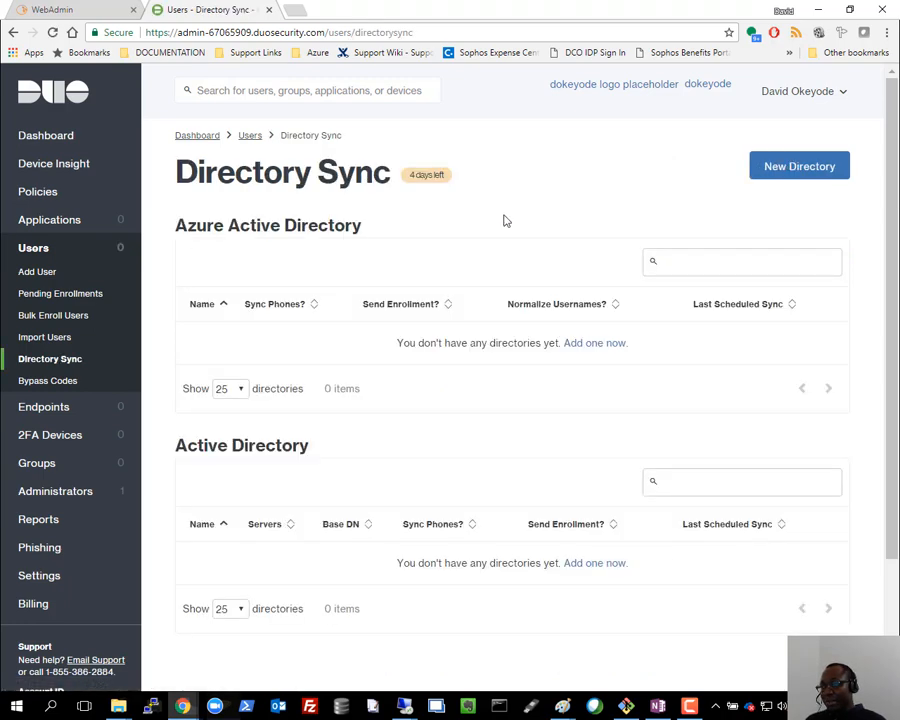
scroll(394, 412, down, 2)
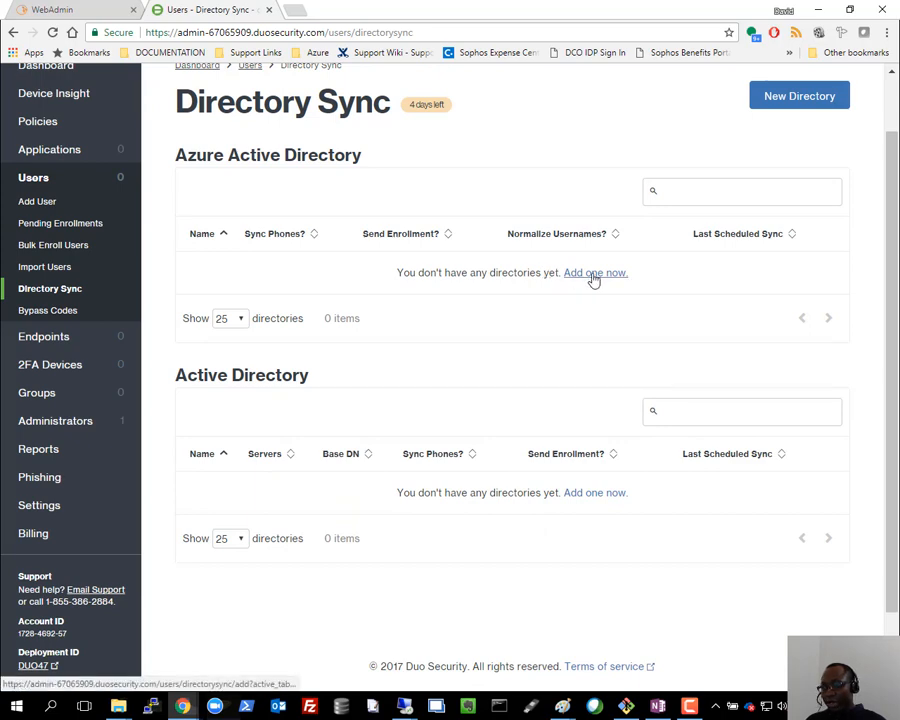
right_click(594, 281)
click(604, 283)
click(325, 12)
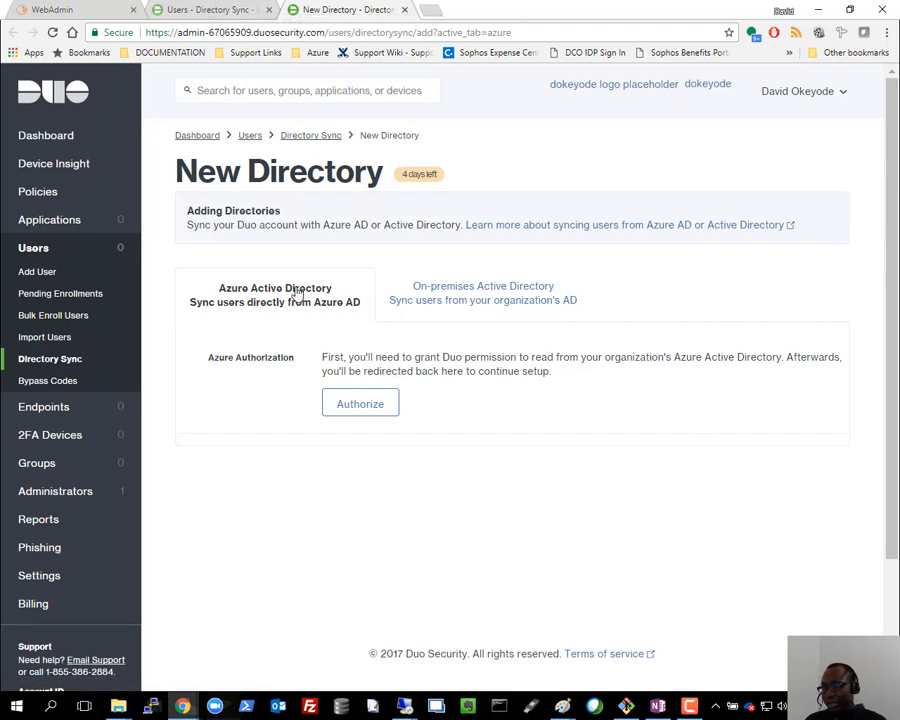
Compare the on-premises and Azure Active Directory setup forms, then return to Users and OneNote.
click(443, 302)
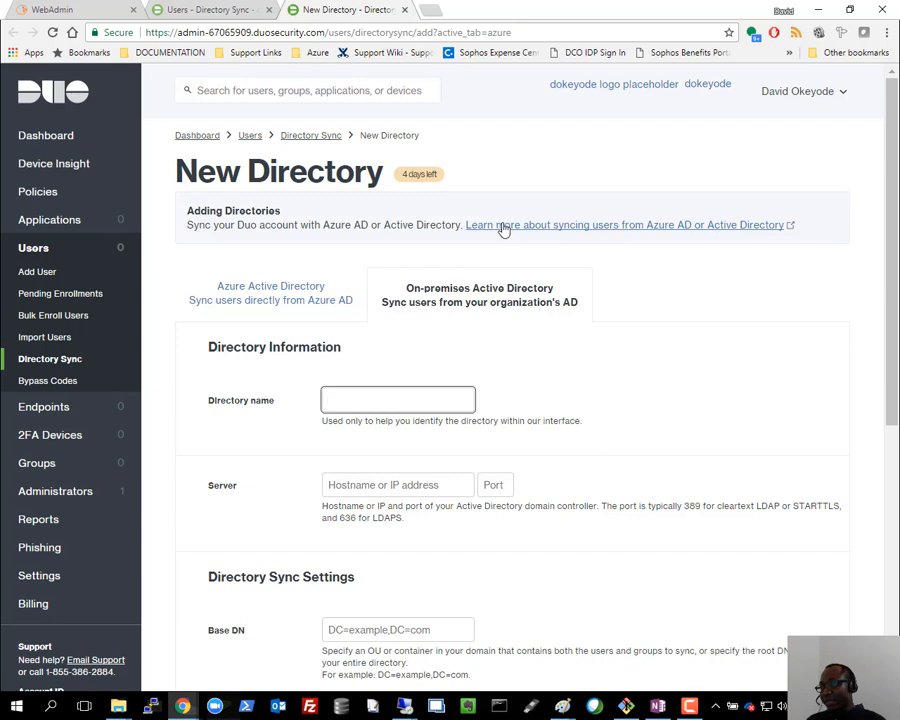
click(270, 303)
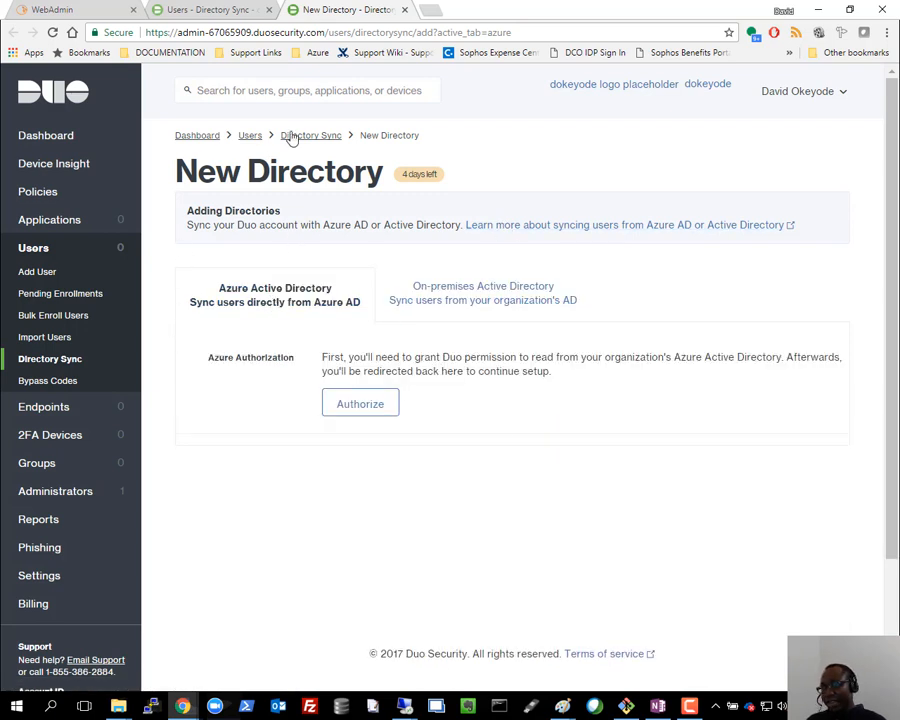
click(259, 139)
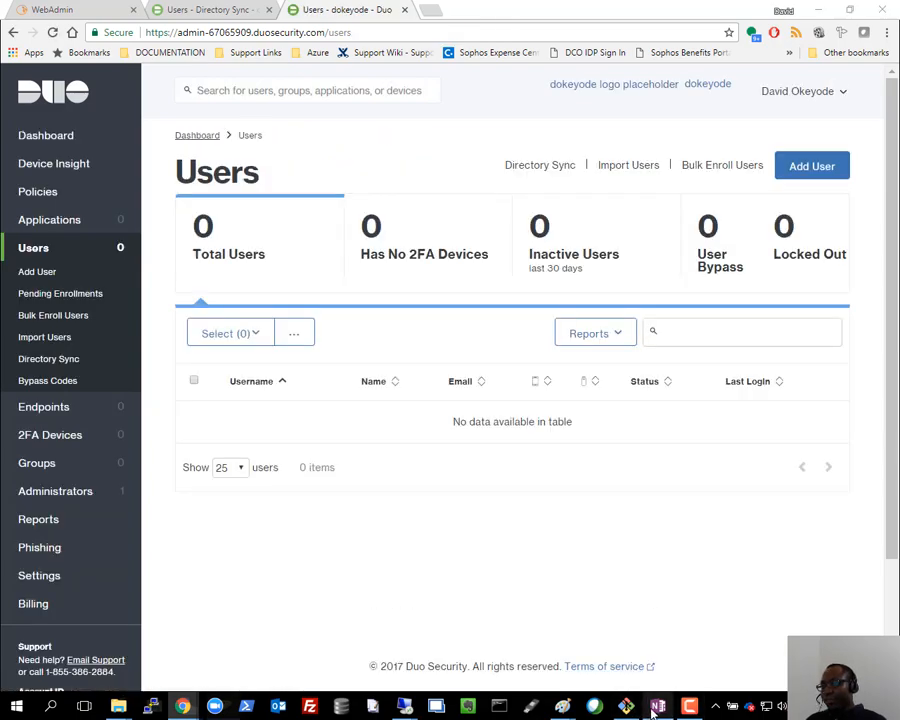
click(657, 706)
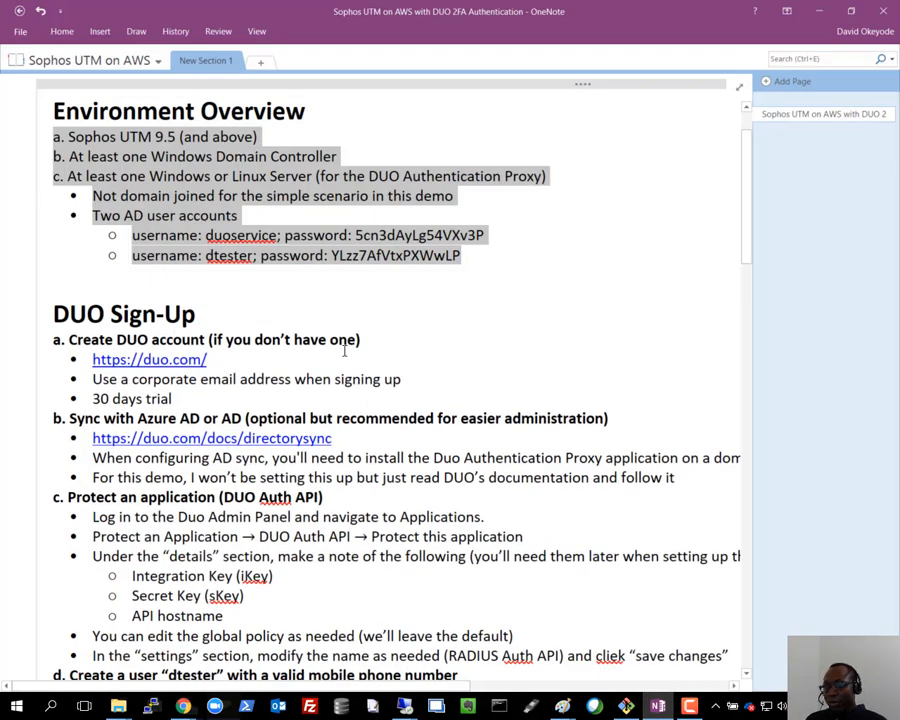
Pick out the test user's username in the notes, move OneNote aside, and start Add User.
scroll(344, 350, up, 2)
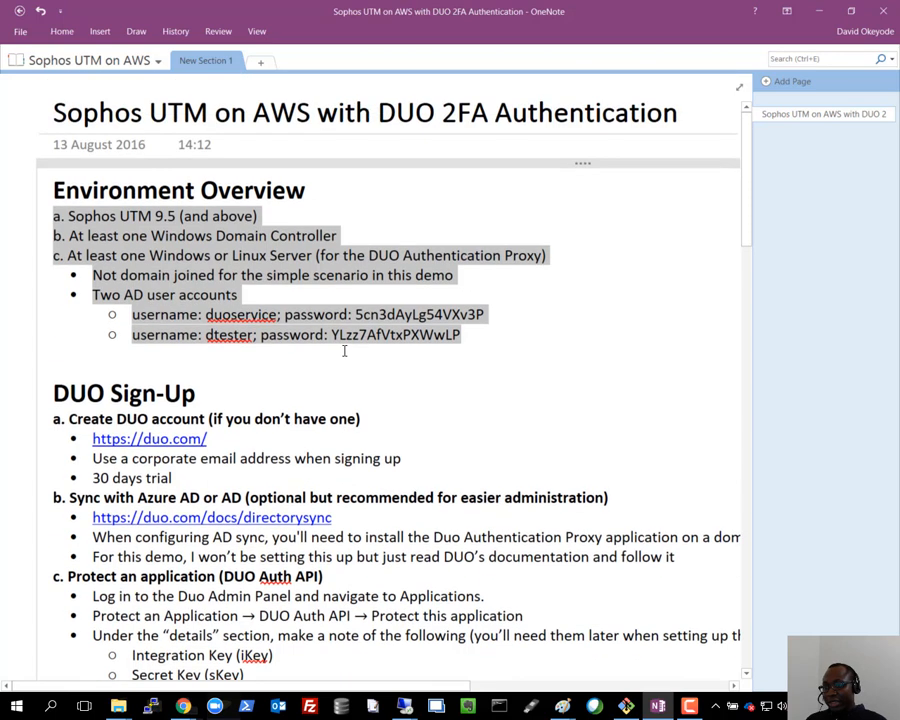
click(218, 275)
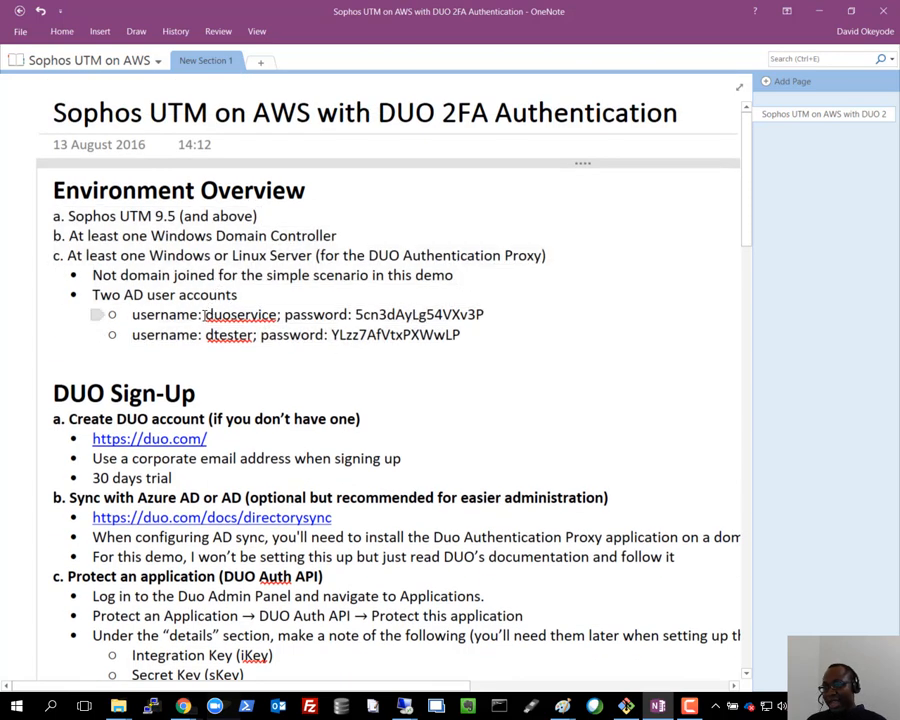
drag(203, 315, 307, 316)
click(249, 336)
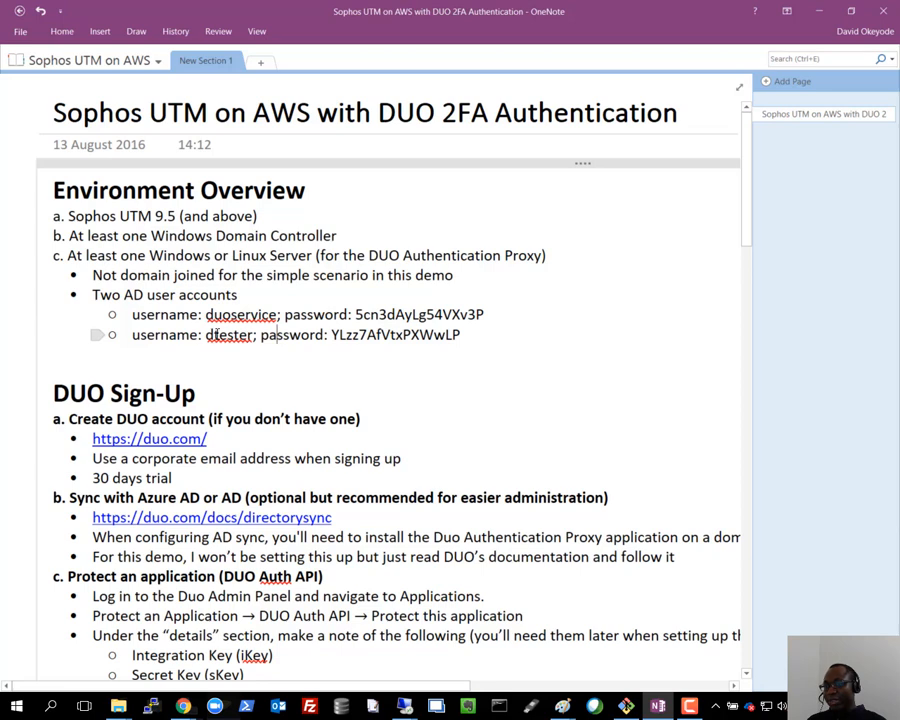
drag(249, 336, 206, 336)
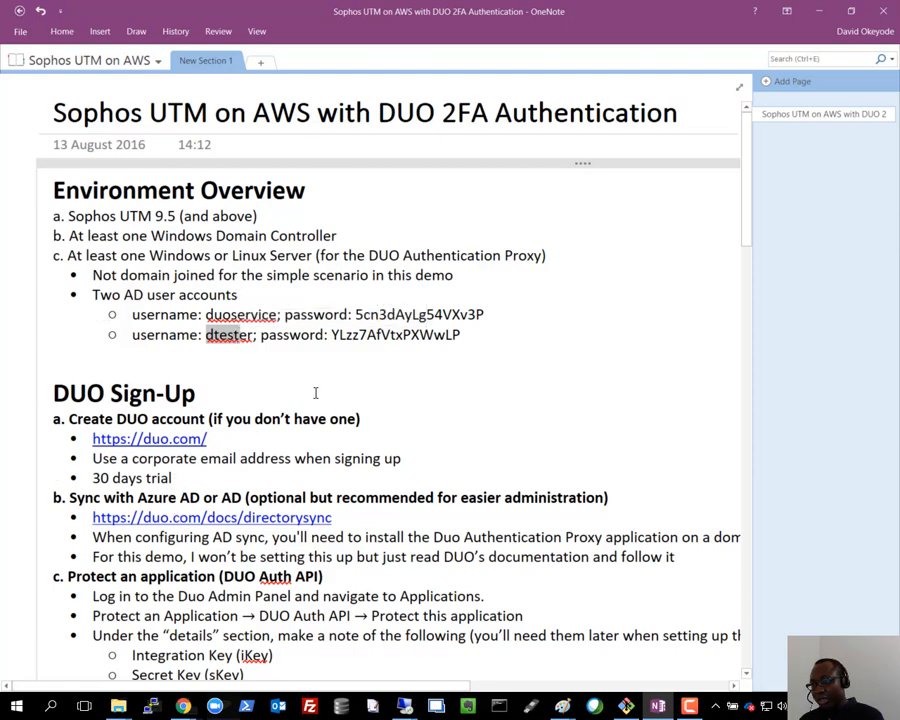
drag(519, 6, 0, 412)
click(815, 172)
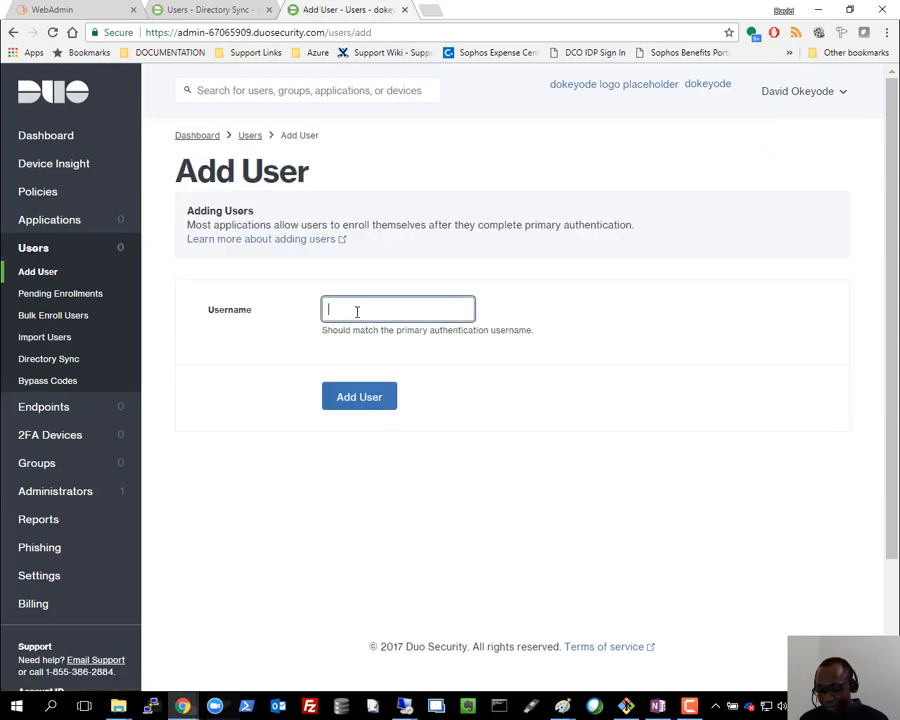
Create the new Duo user with the test account username.
text(dtes)
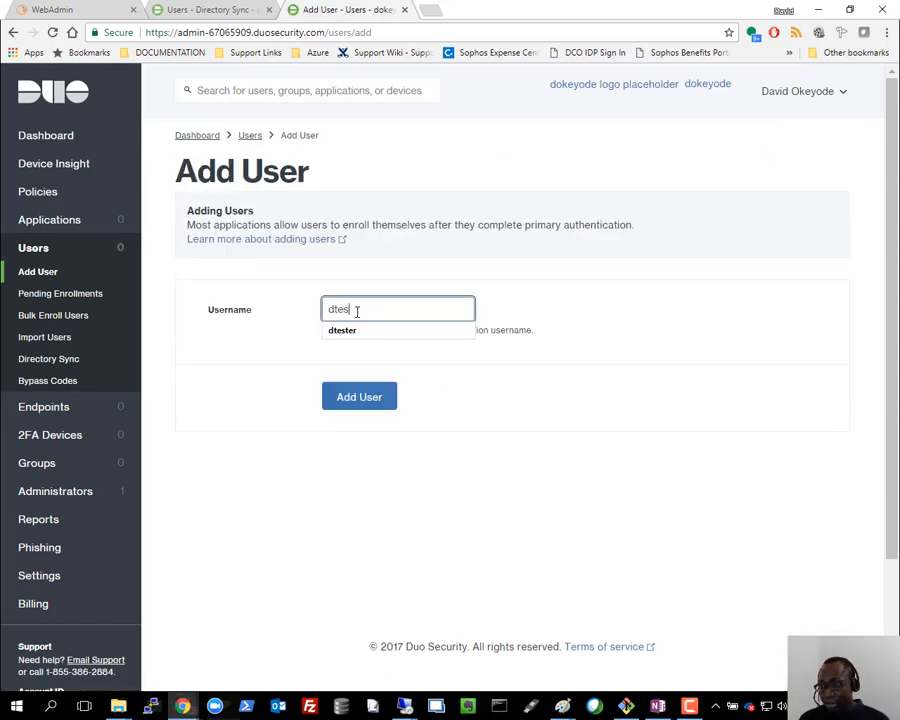
text(ter)
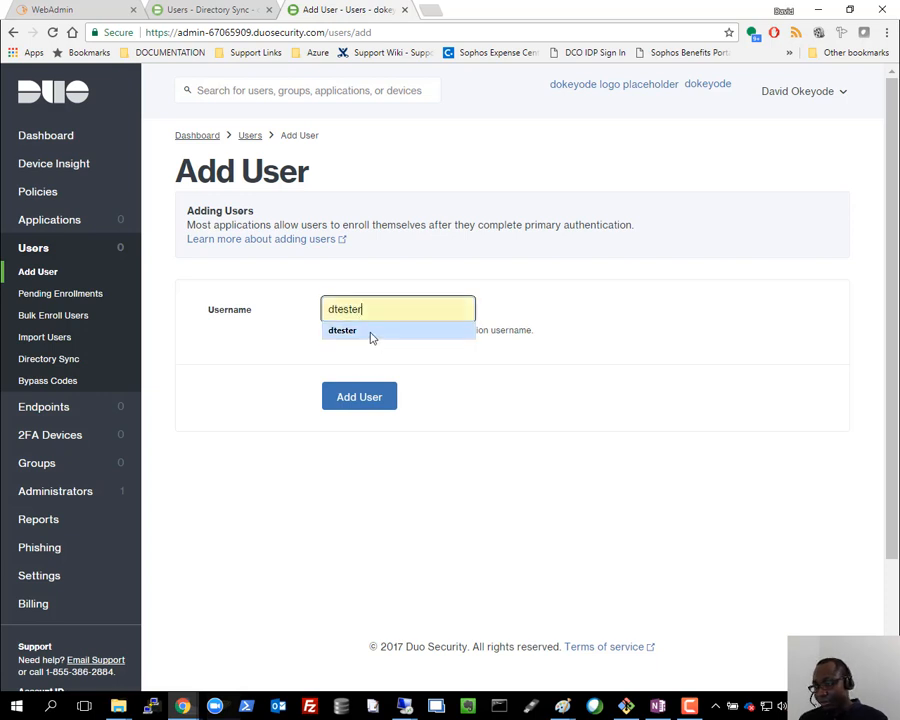
click(372, 331)
click(359, 399)
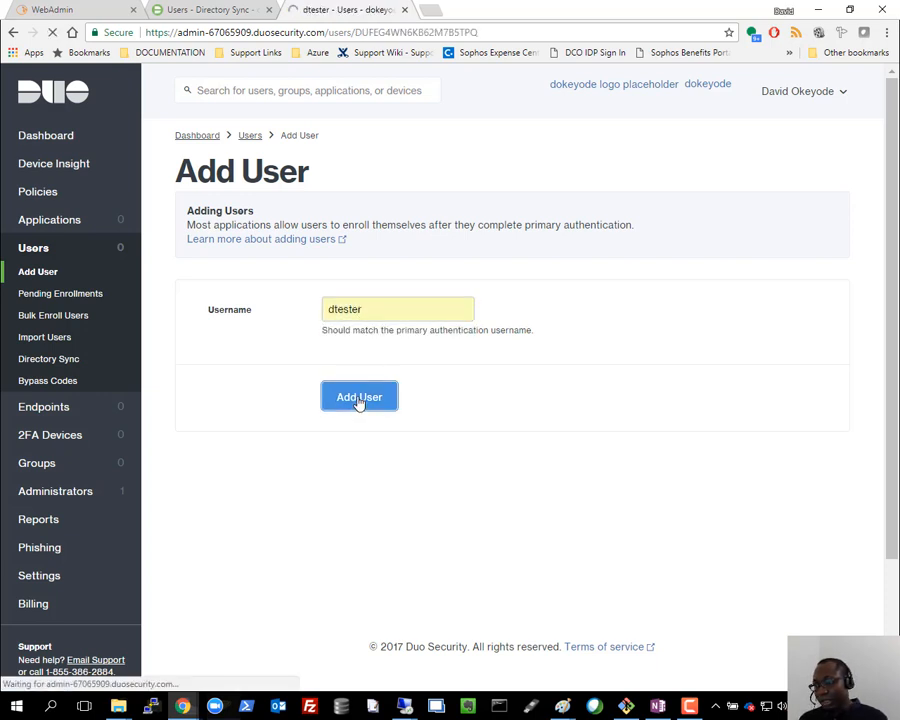
Fill in the test user's real name and e-mail address.
scroll(379, 395, down, 4)
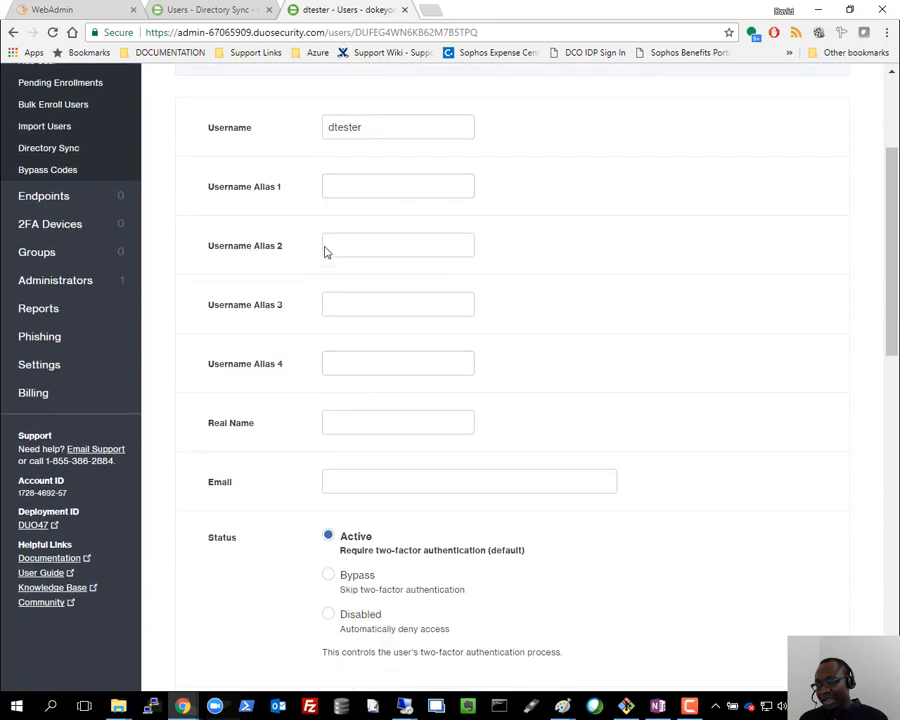
scroll(323, 331, down, 1)
click(335, 353)
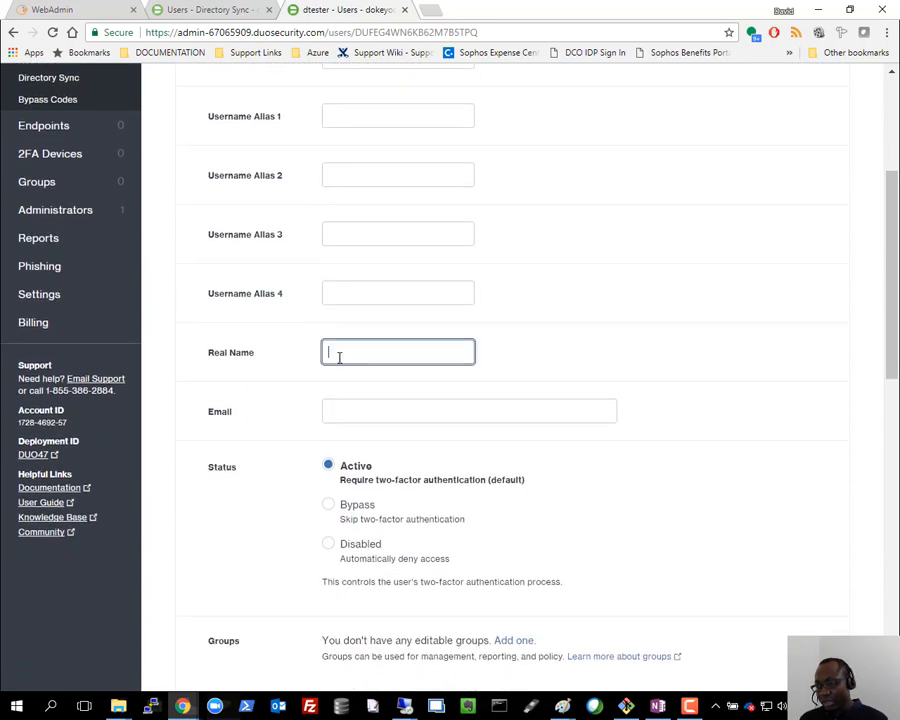
text(David Tester)
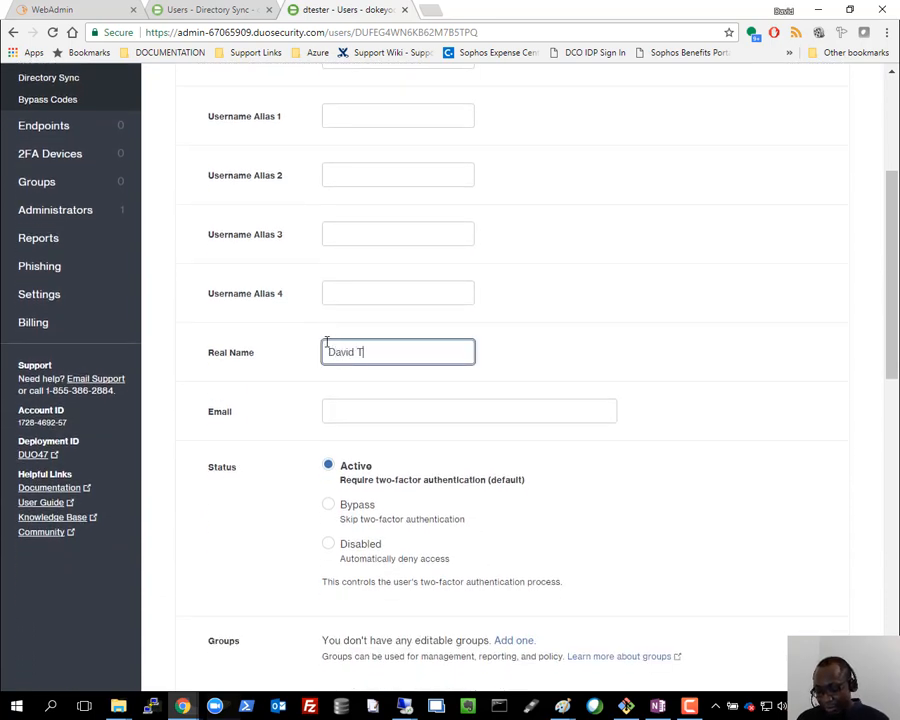
click(361, 412)
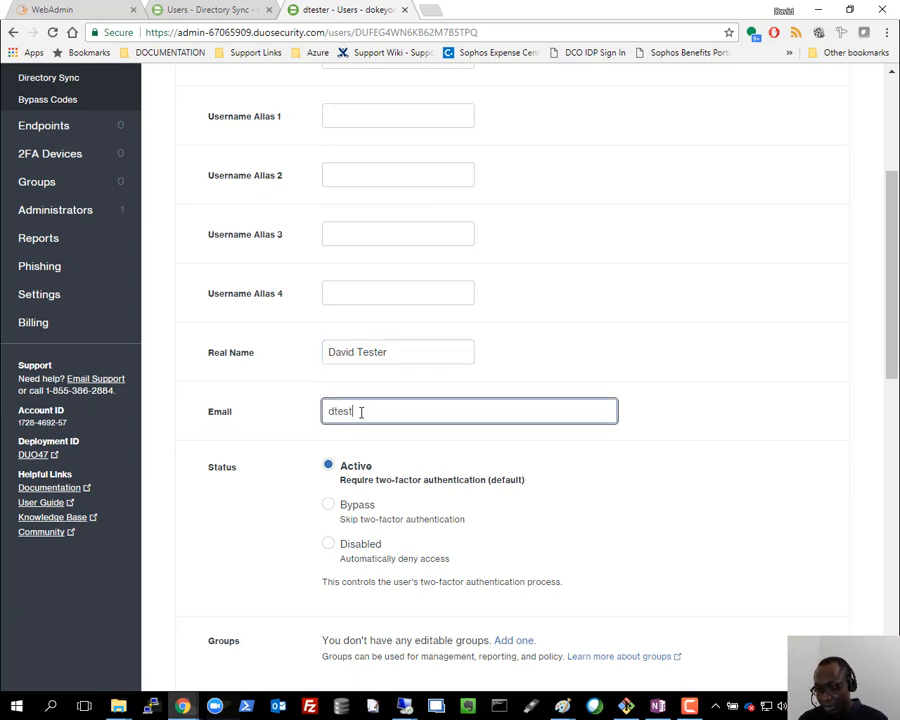
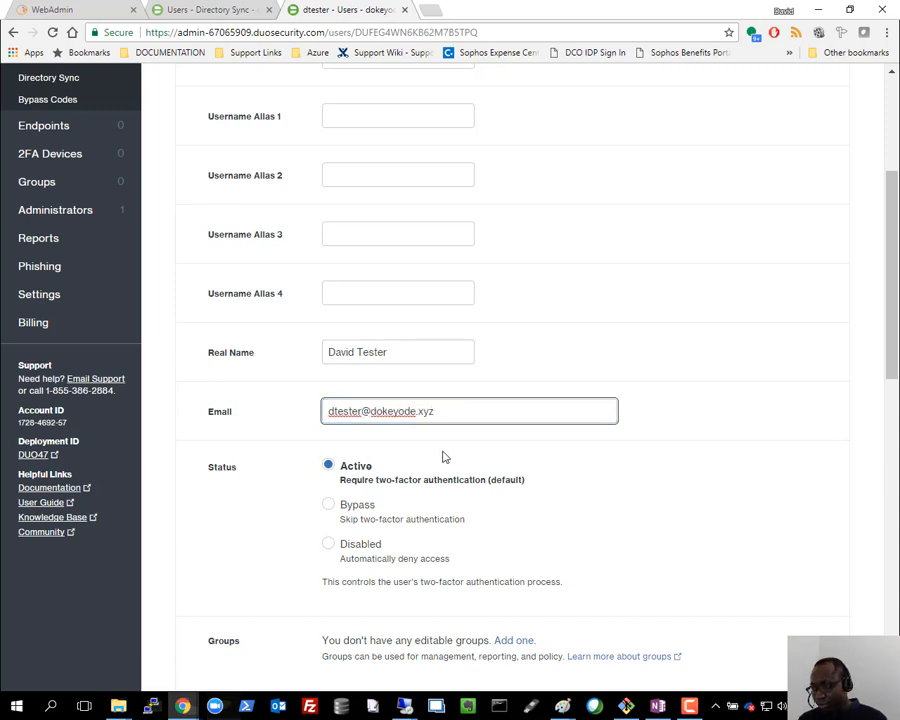
click(500, 446)
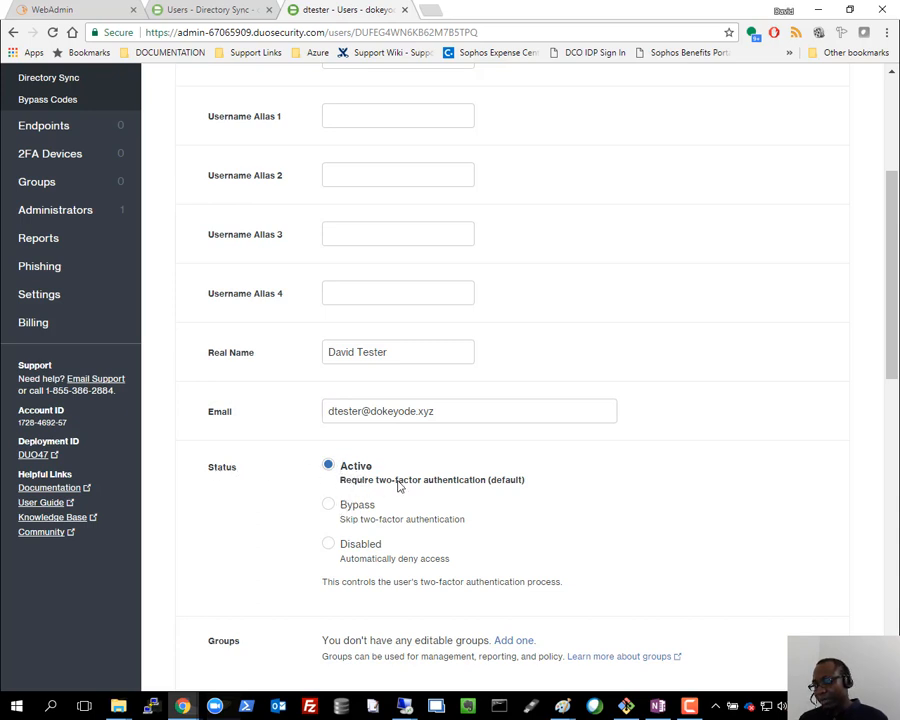
Scroll down to the Phones section and start adding a phone for the user.
scroll(526, 460, down, 2)
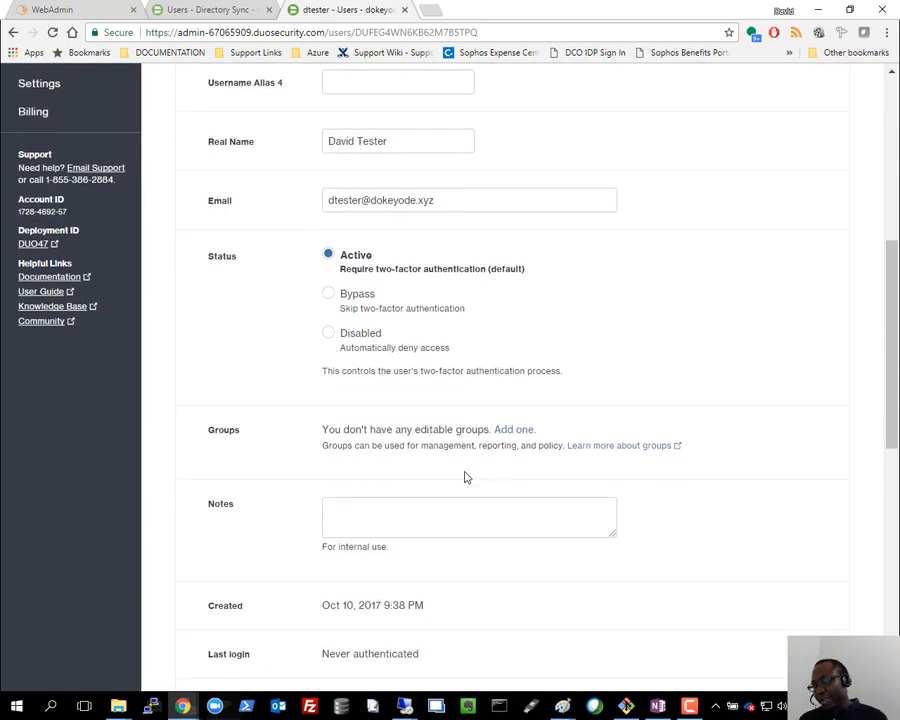
scroll(500, 439, down, 1)
scroll(500, 445, down, 1)
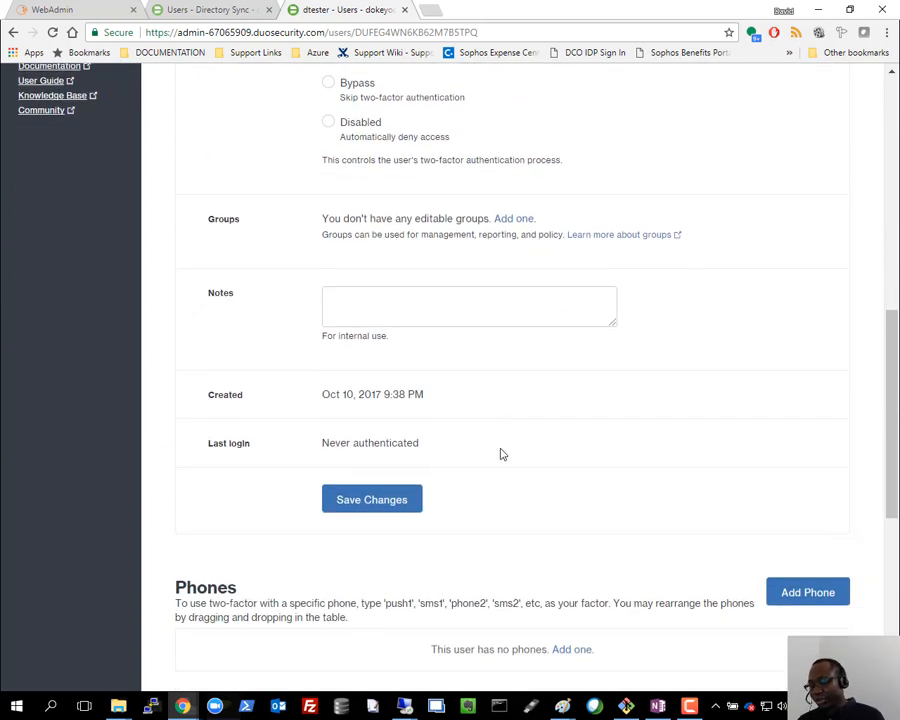
scroll(502, 454, down, 2)
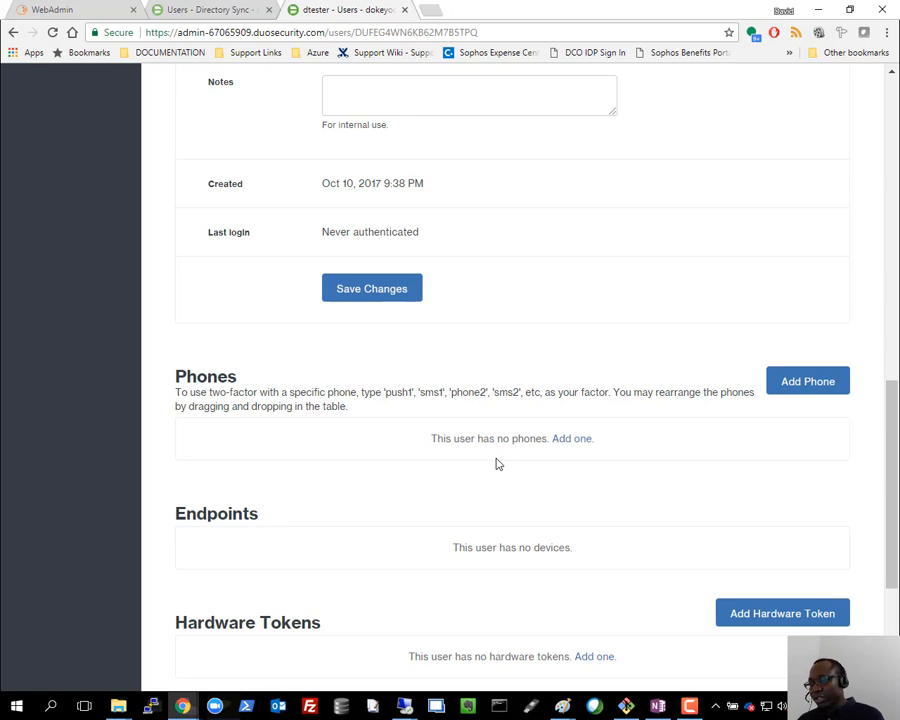
click(570, 440)
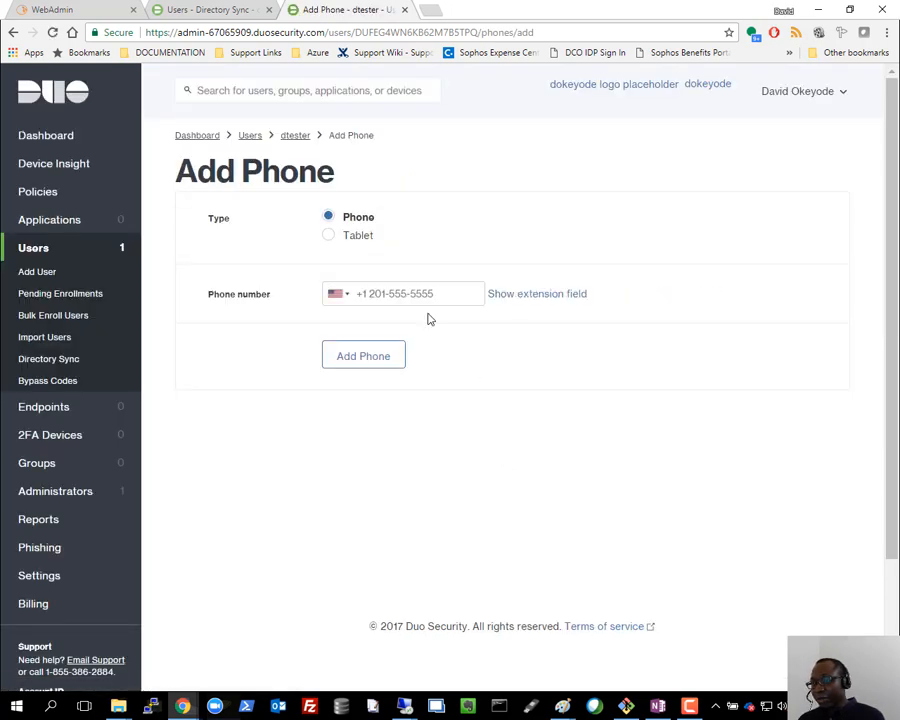
Replace the default +1 prefix with the UK mobile number and add the phone.
click(398, 293)
drag(383, 294, 337, 293)
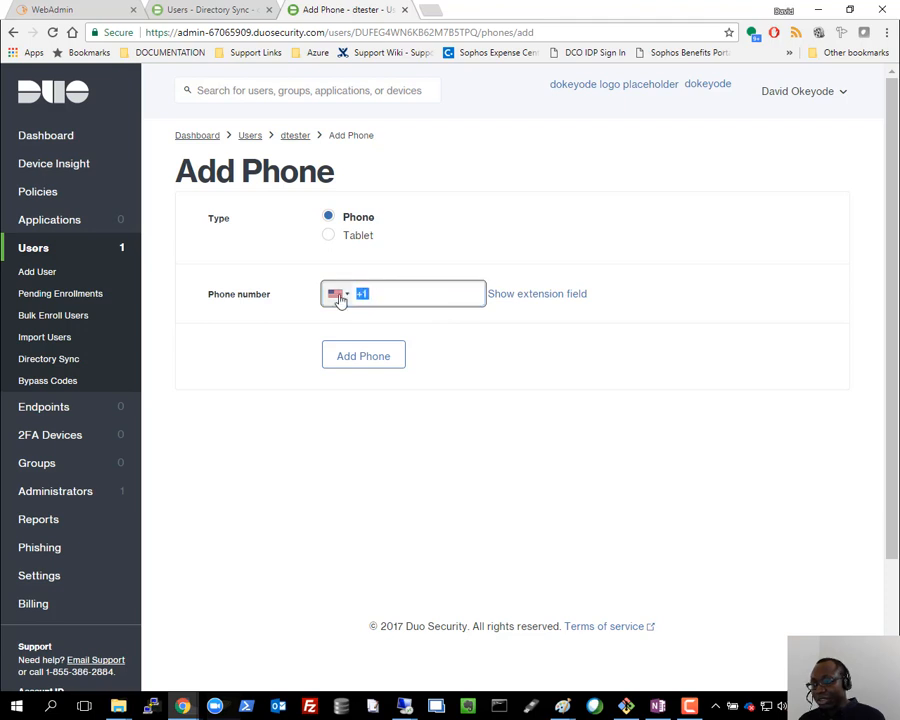
click(351, 224)
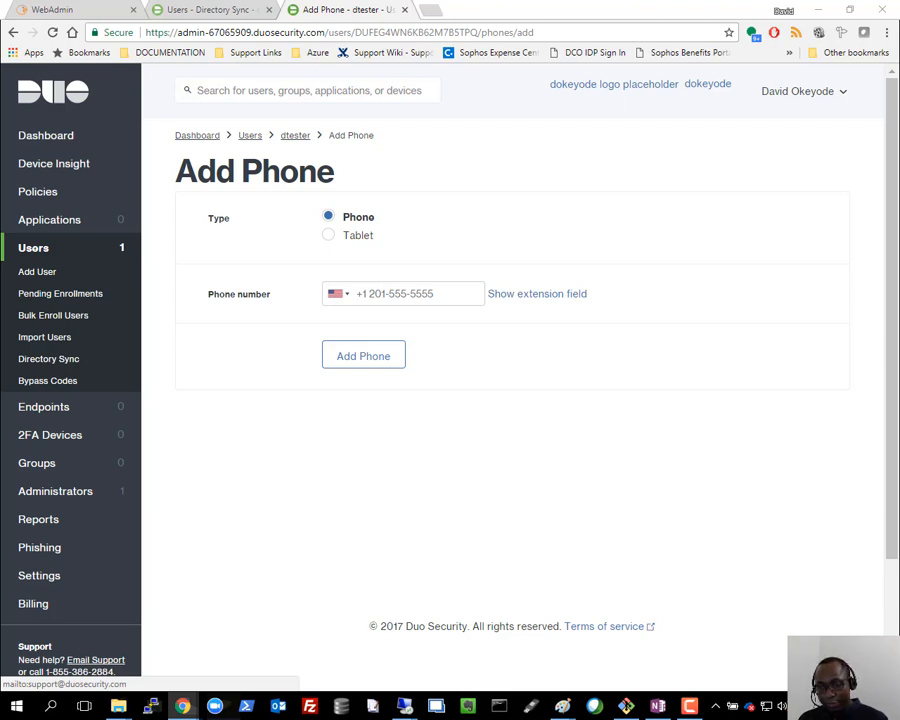
click(438, 300)
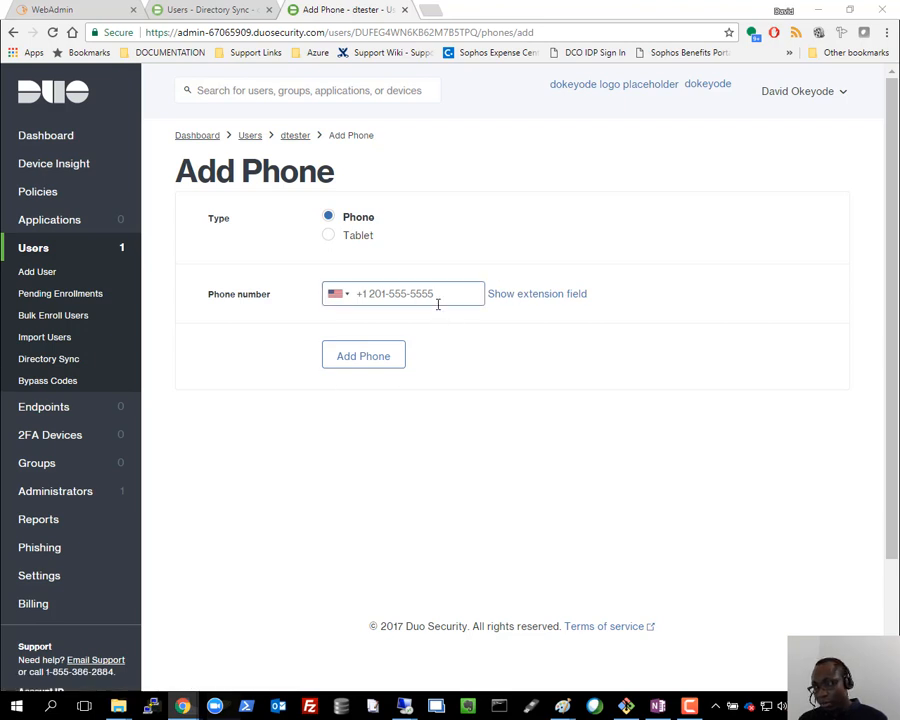
drag(444, 288, 337, 299)
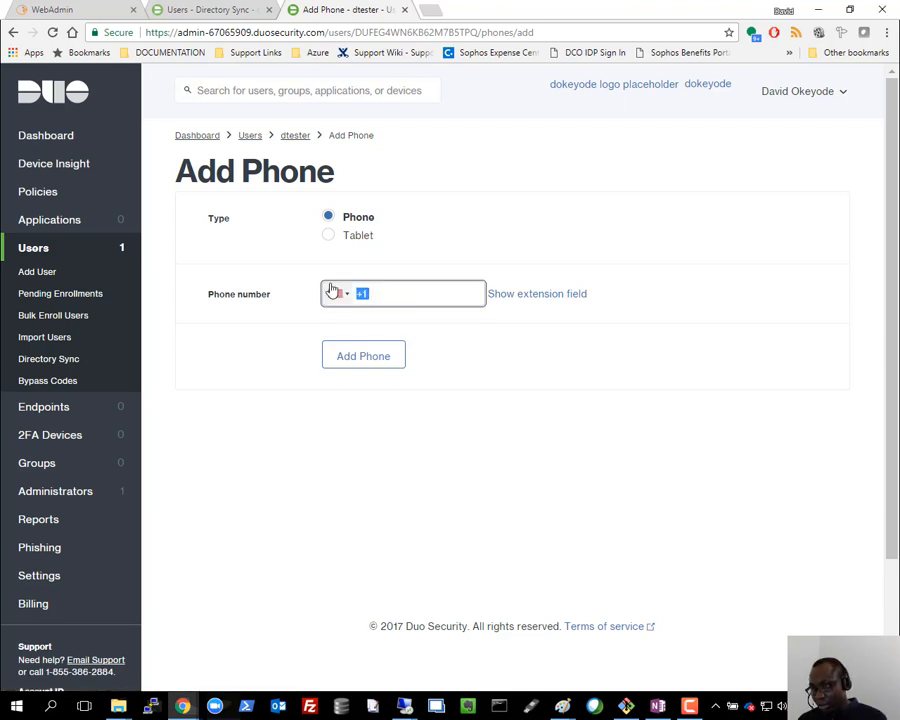
text(+)
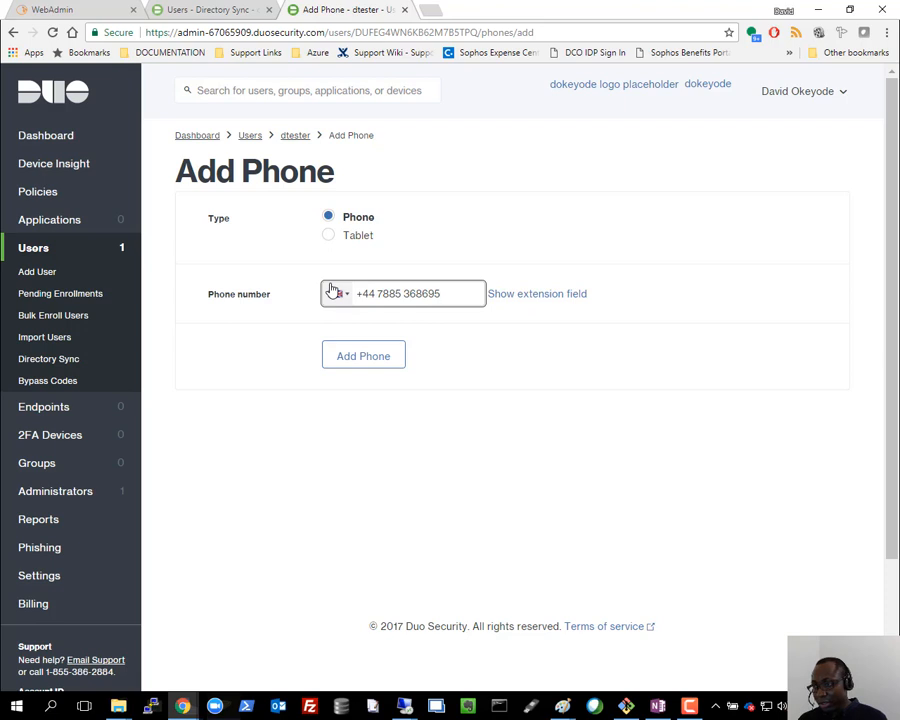
click(389, 364)
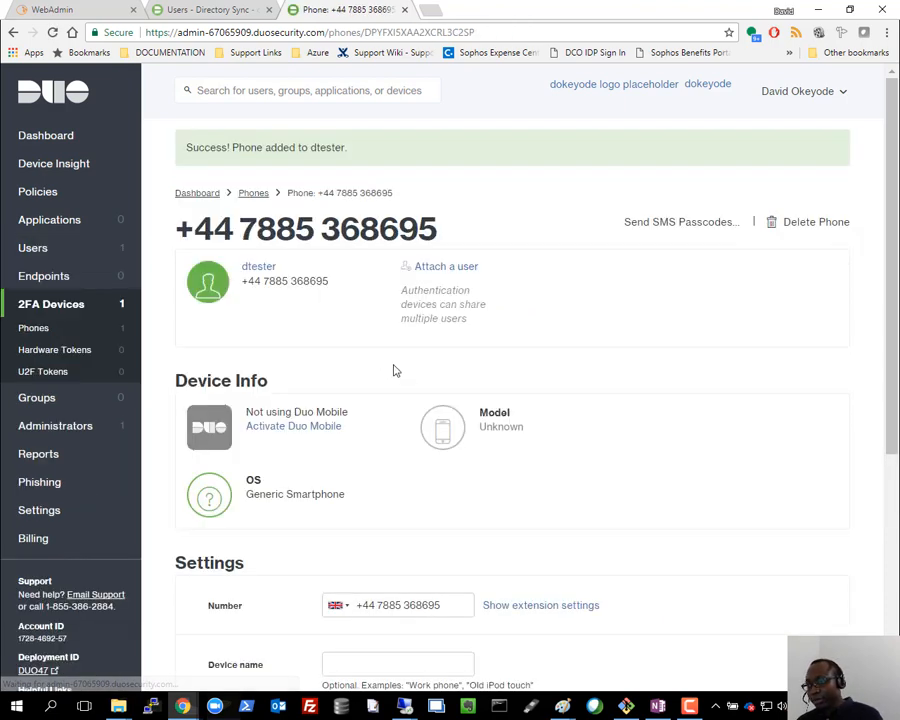
Keep the phone type as Mobile, set the platform to Android, and confirm saving.
scroll(385, 346, down, 4)
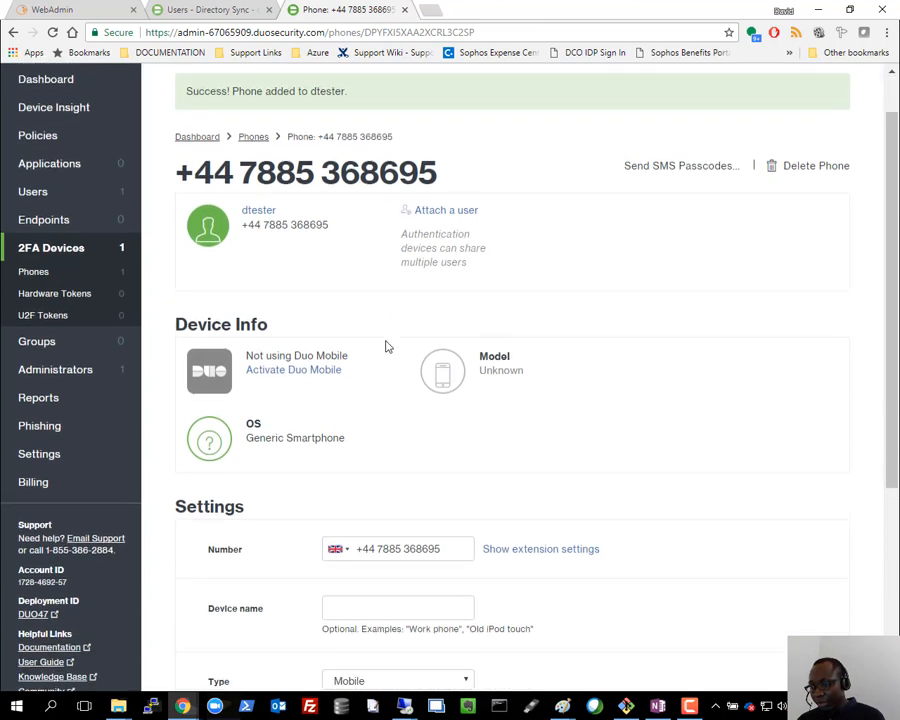
scroll(388, 348, down, 1)
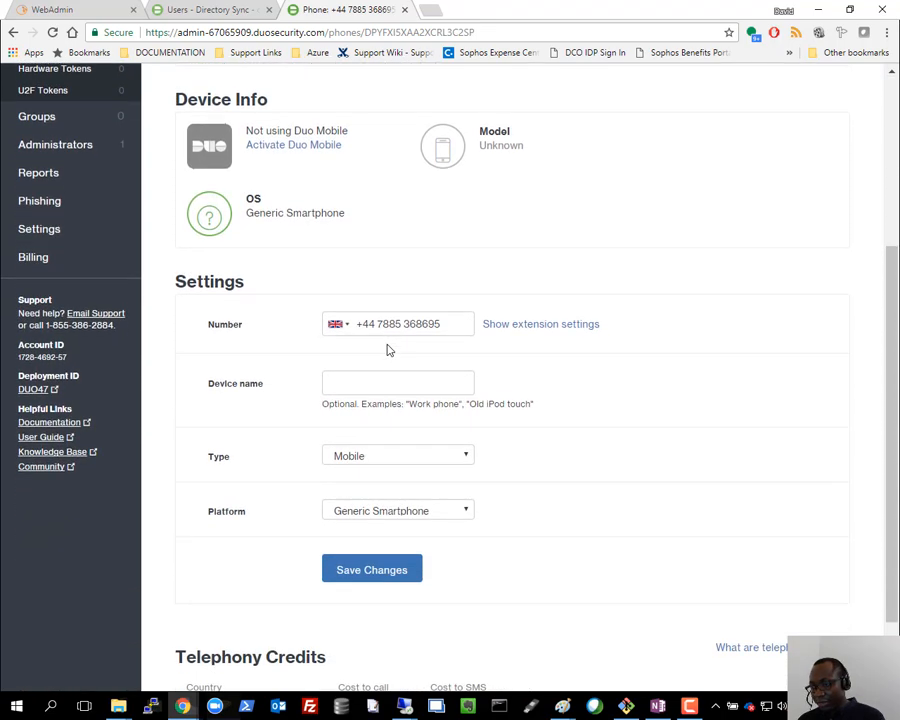
click(373, 458)
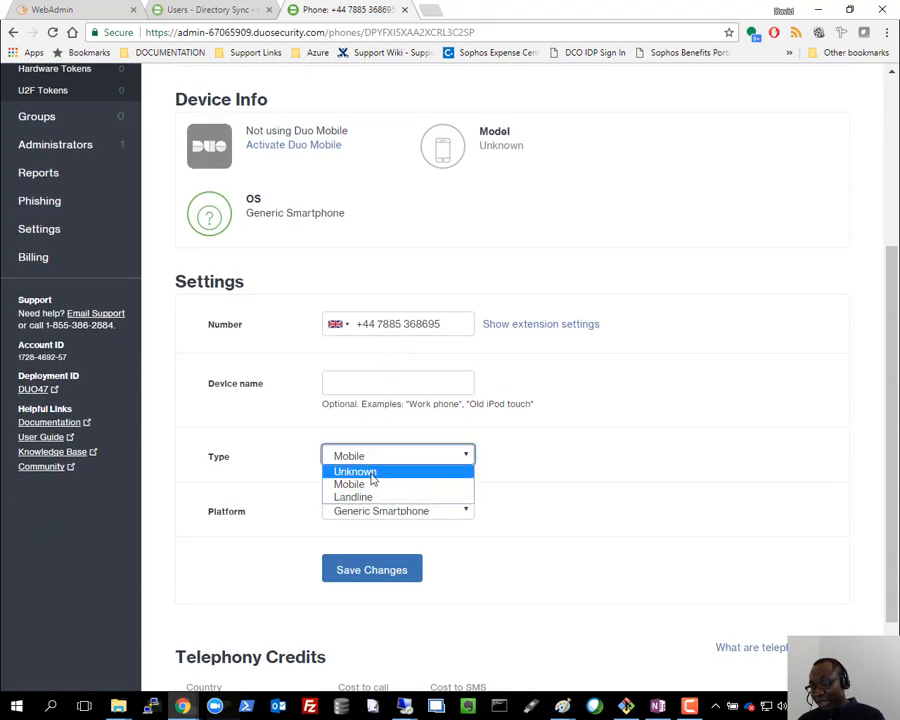
click(369, 484)
click(380, 456)
click(370, 484)
click(389, 516)
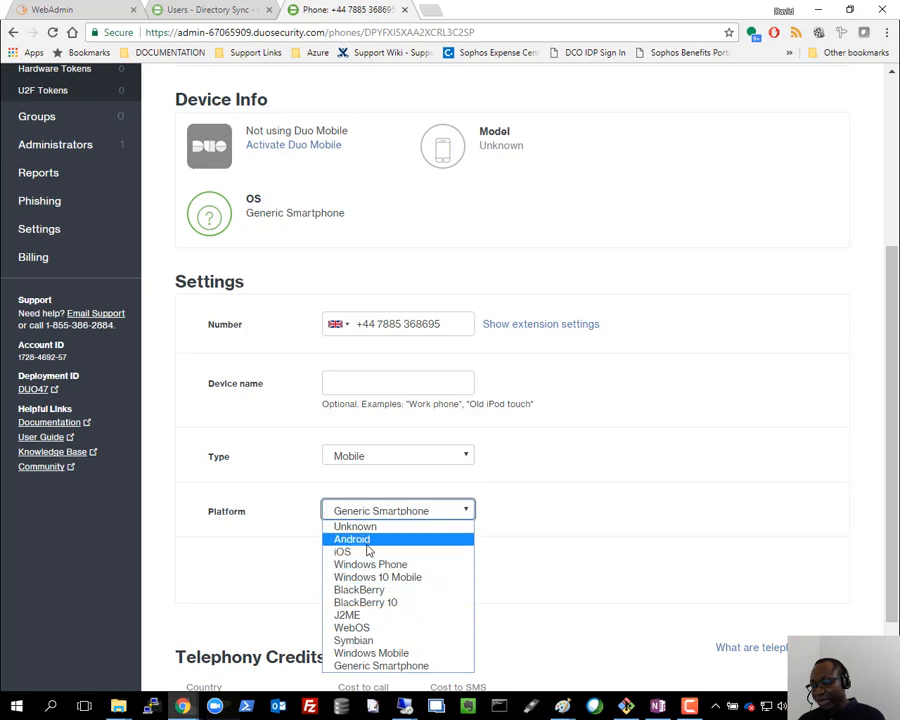
click(345, 540)
click(375, 572)
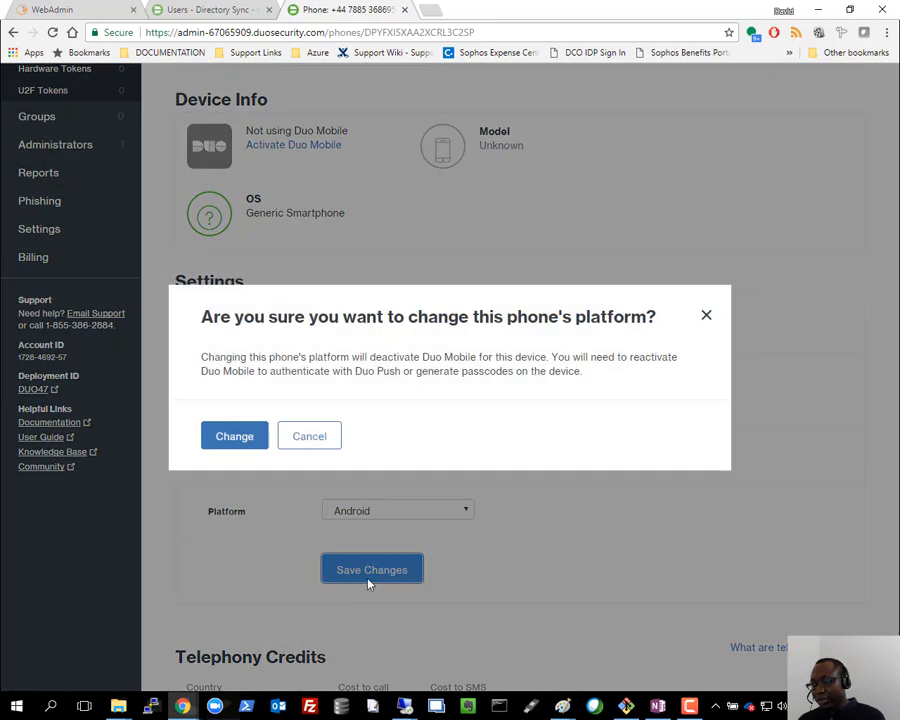
click(237, 450)
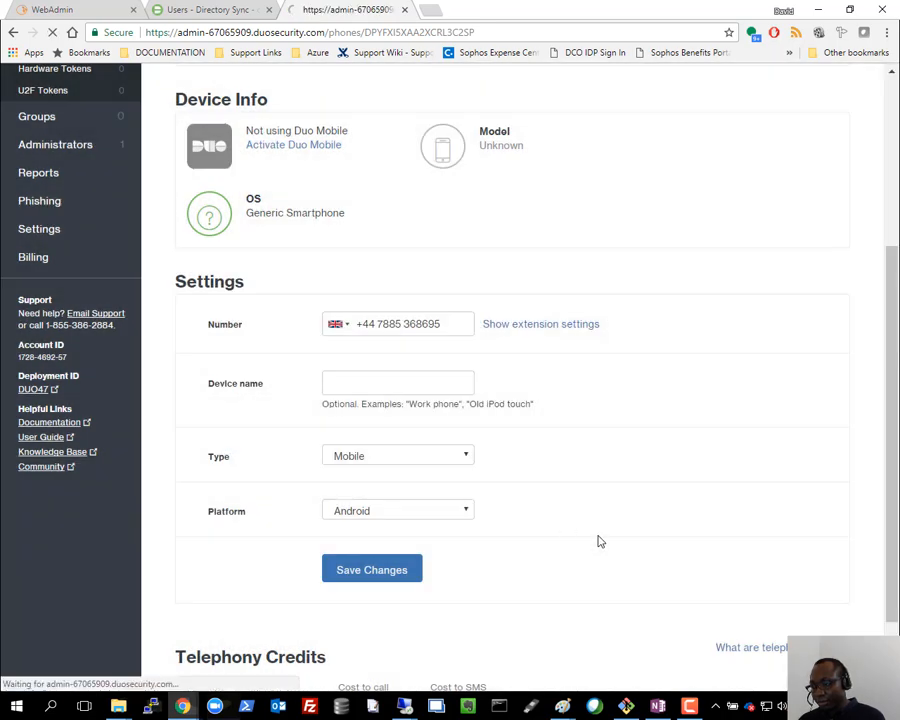
scroll(593, 531, down, 4)
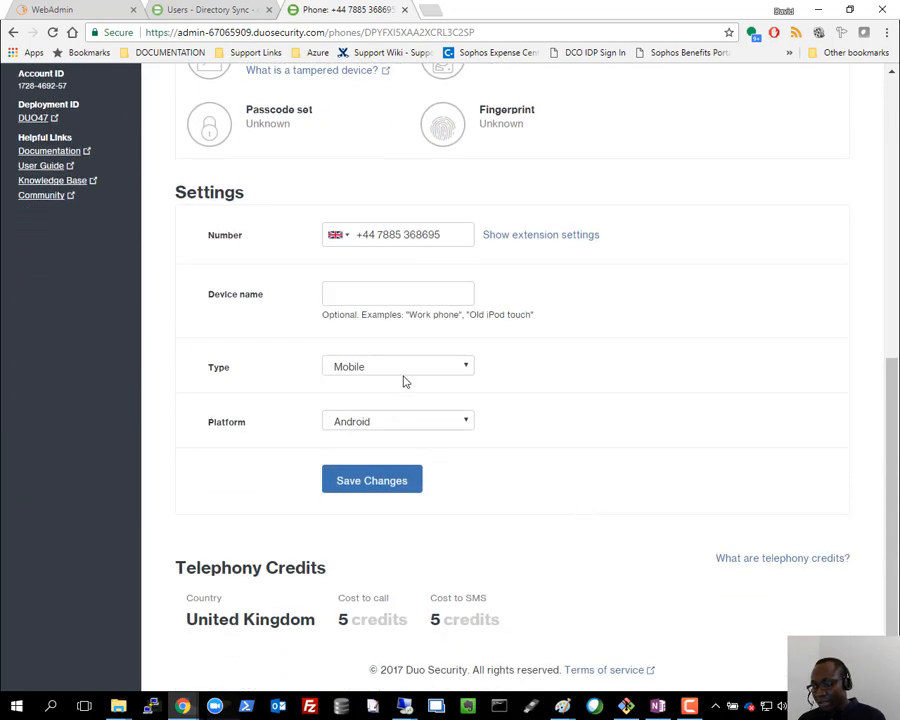
click(402, 478)
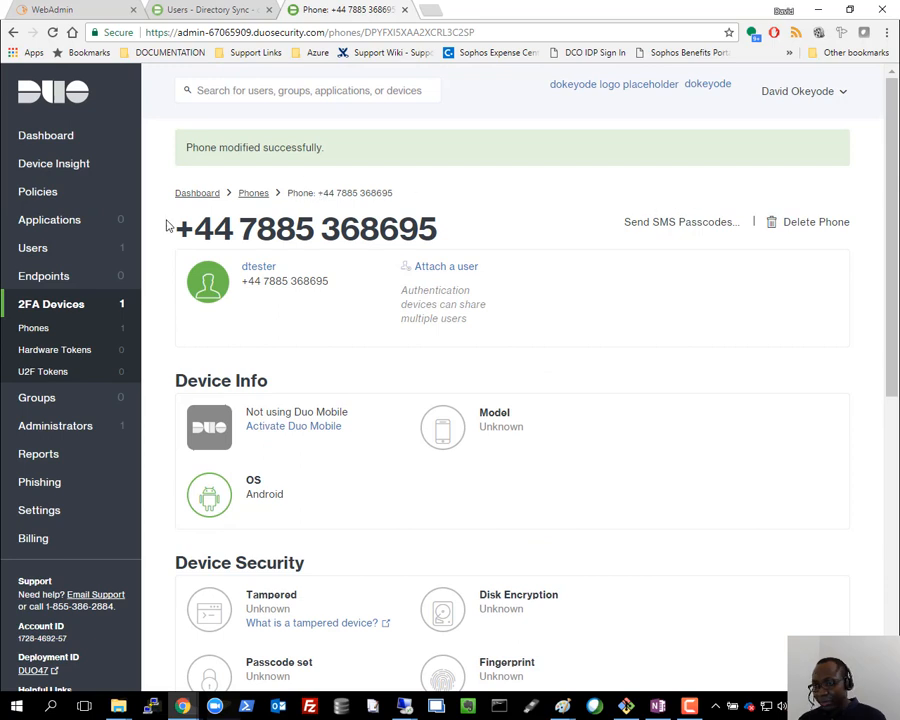
Open the test user's details from the Users list and review them.
click(47, 251)
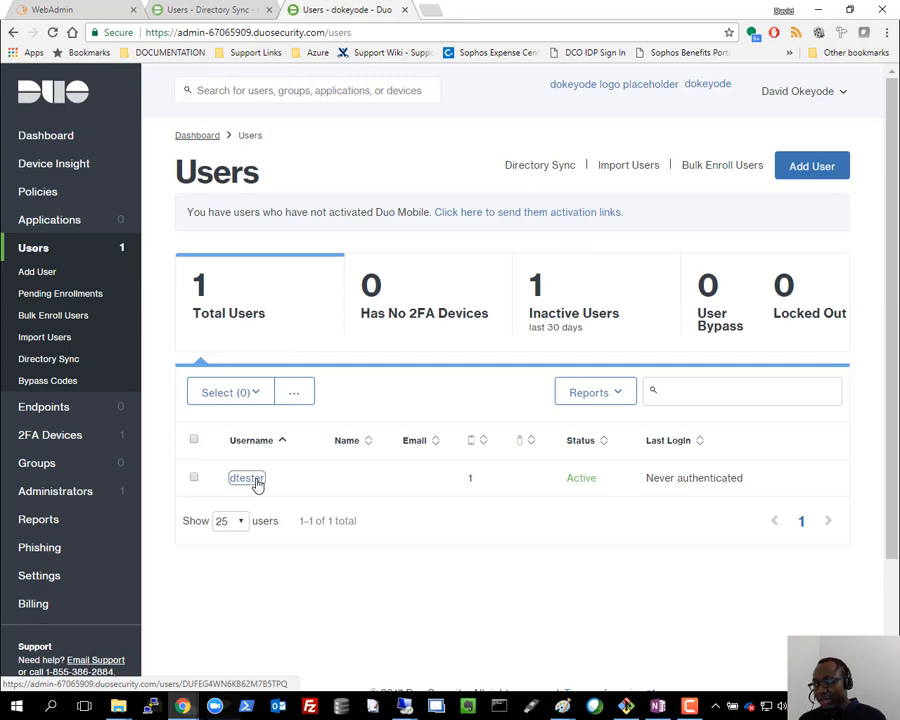
click(256, 481)
scroll(466, 368, down, 5)
scroll(467, 362, up, 1)
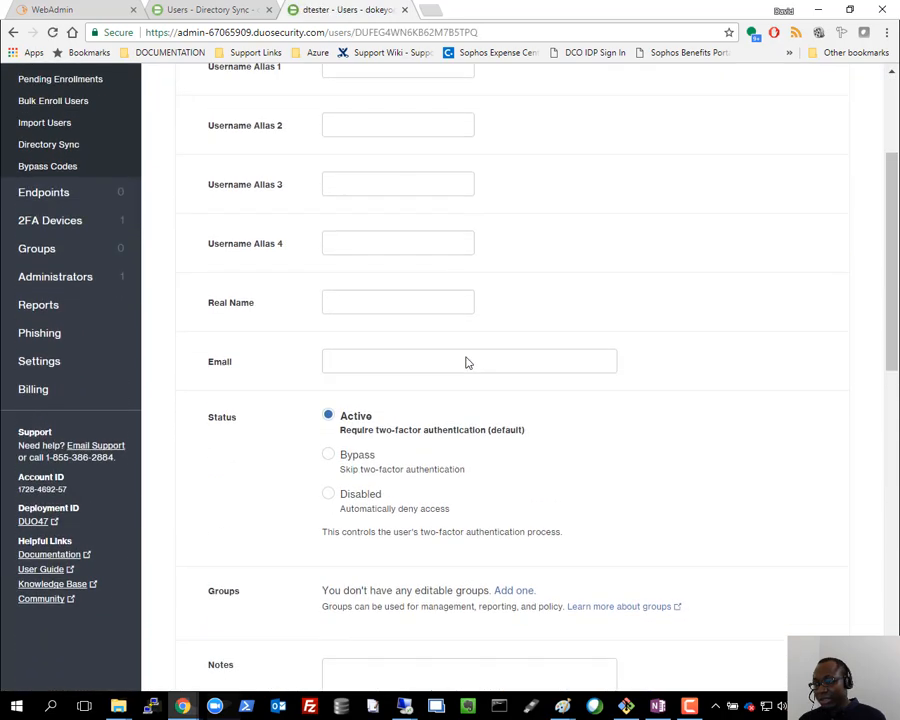
scroll(466, 360, down, 12)
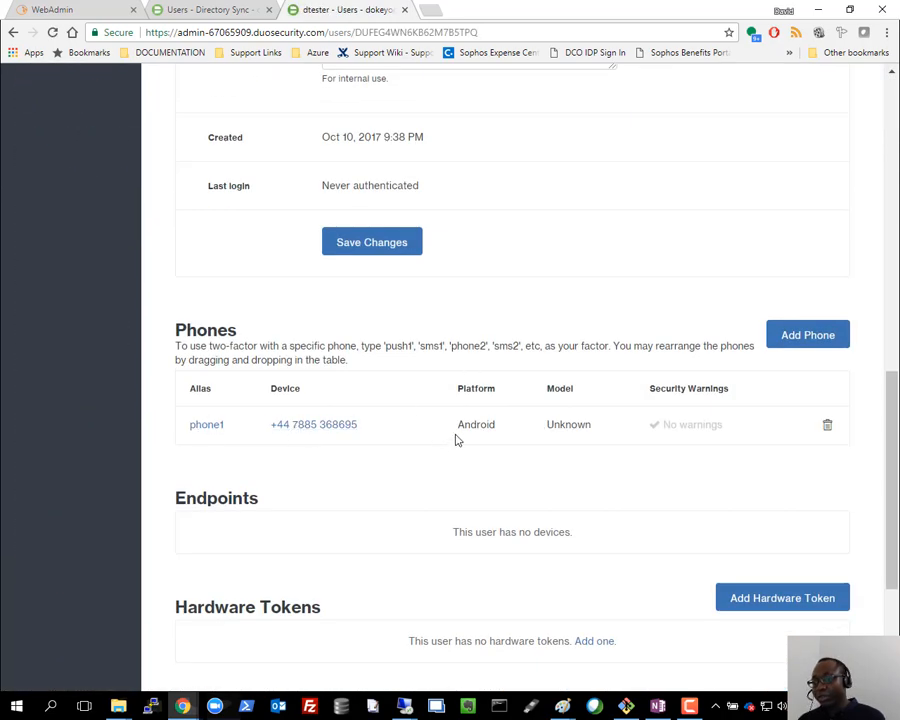
scroll(593, 310, up, 5)
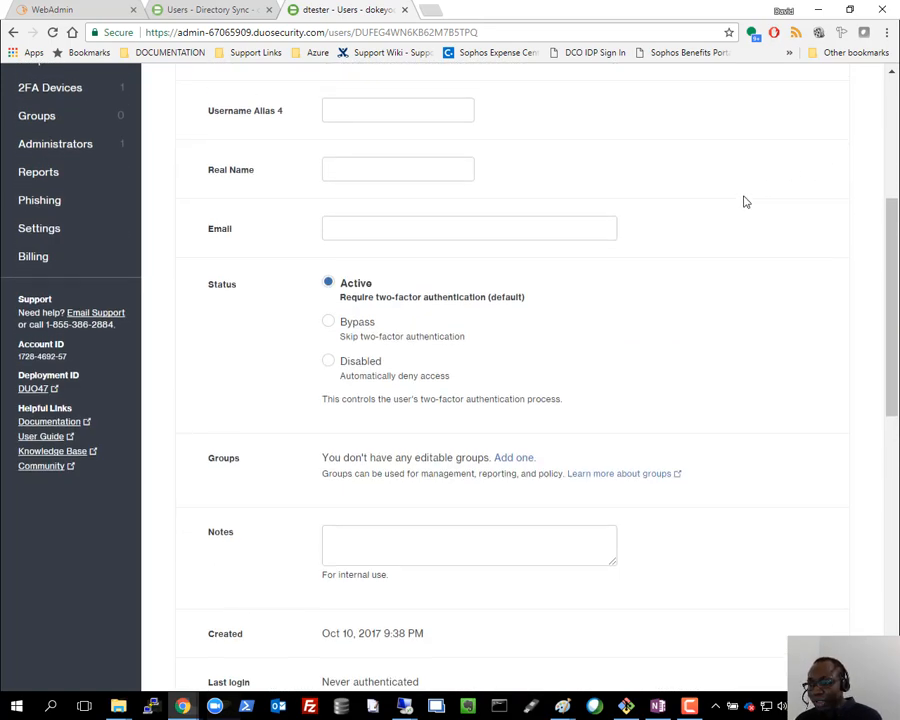
scroll(743, 201, up, 4)
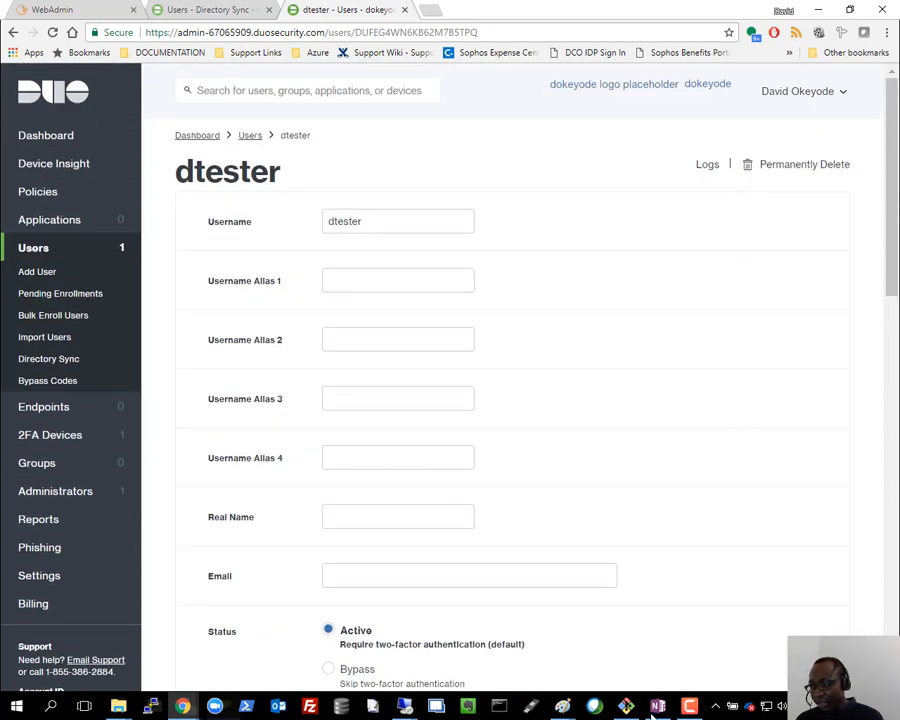
Move section 'd. Create a user dtester…' up so it sits between sections b and c.
click(656, 707)
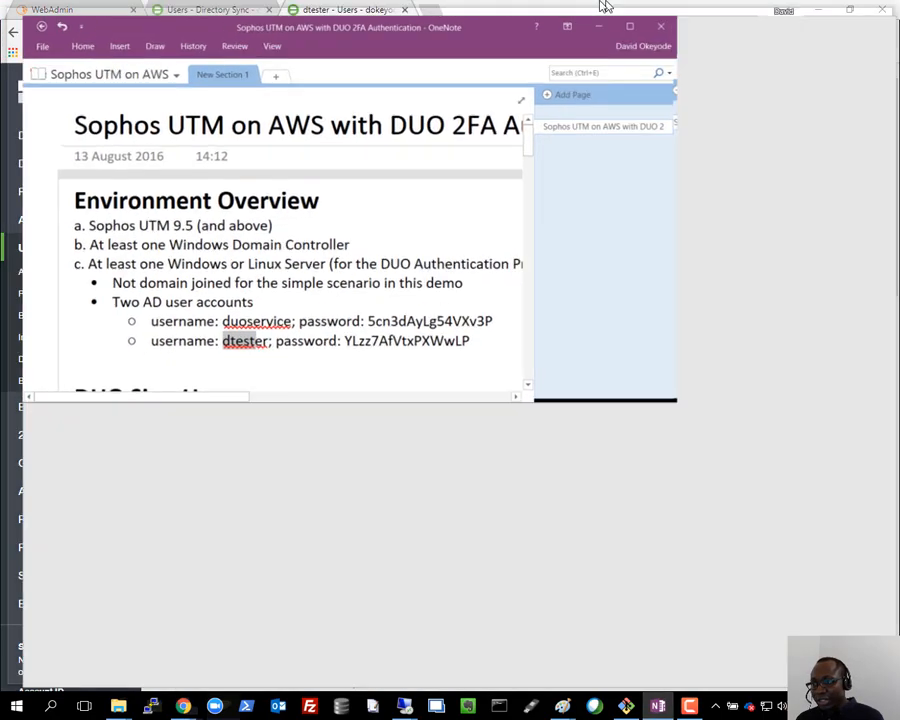
scroll(405, 583, down, 5)
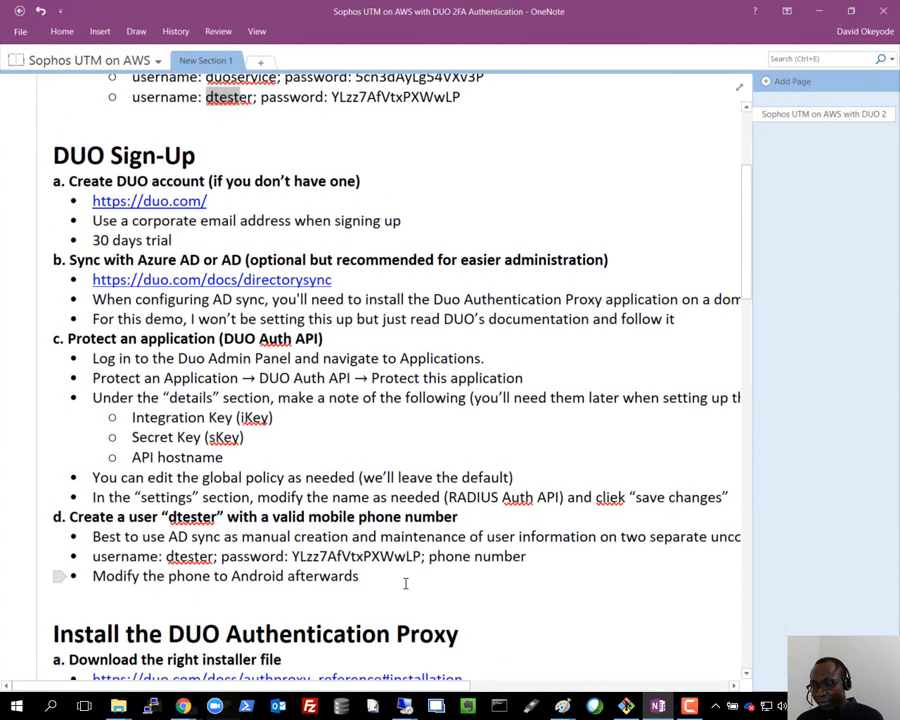
drag(405, 583, 38, 514)
key(ctrl+c)
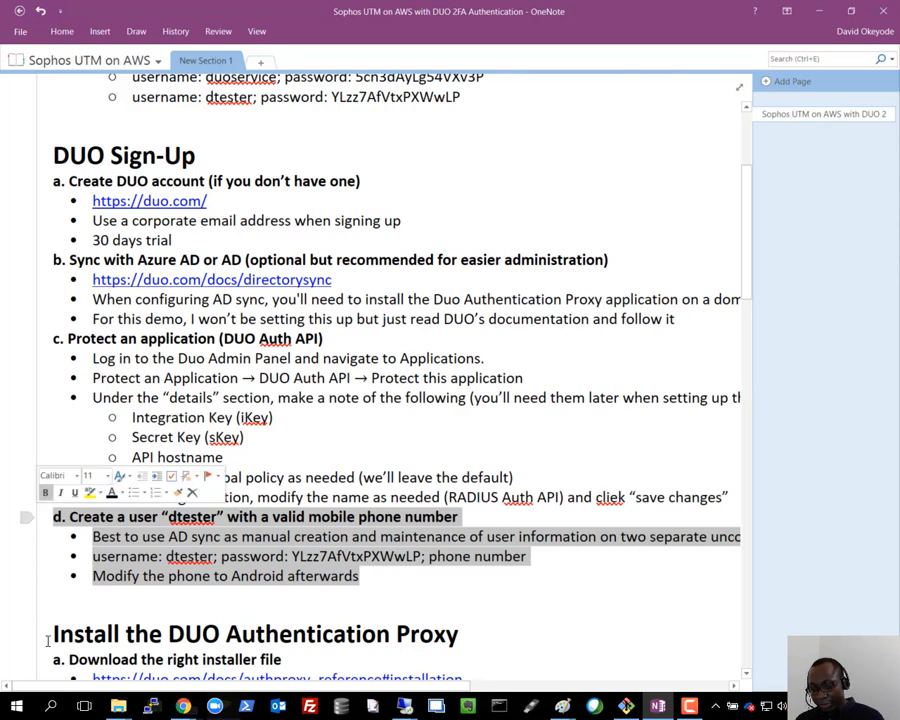
key(Delete)
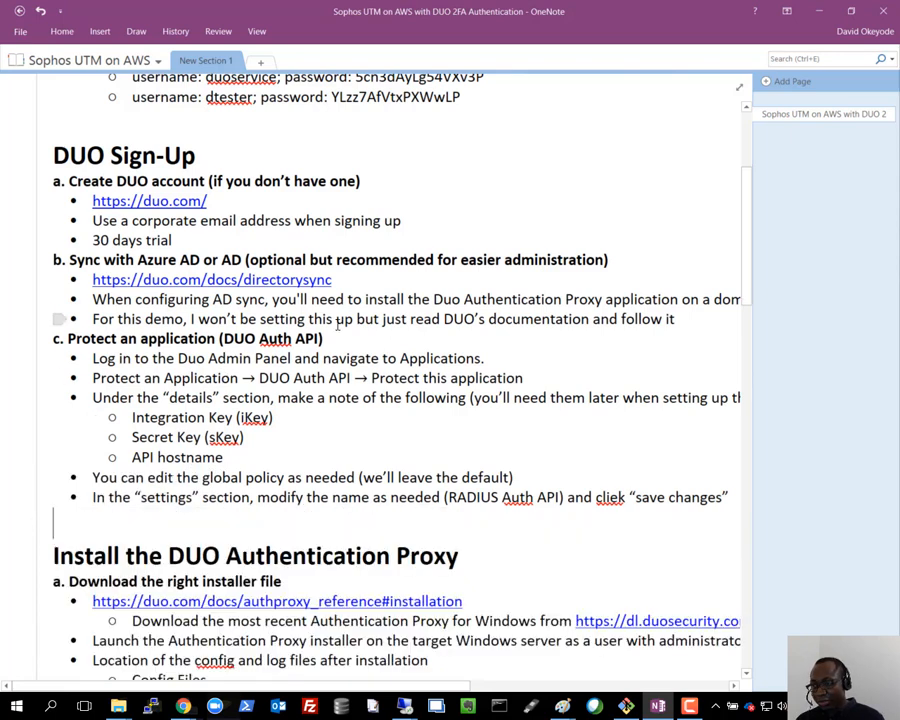
key(Return)
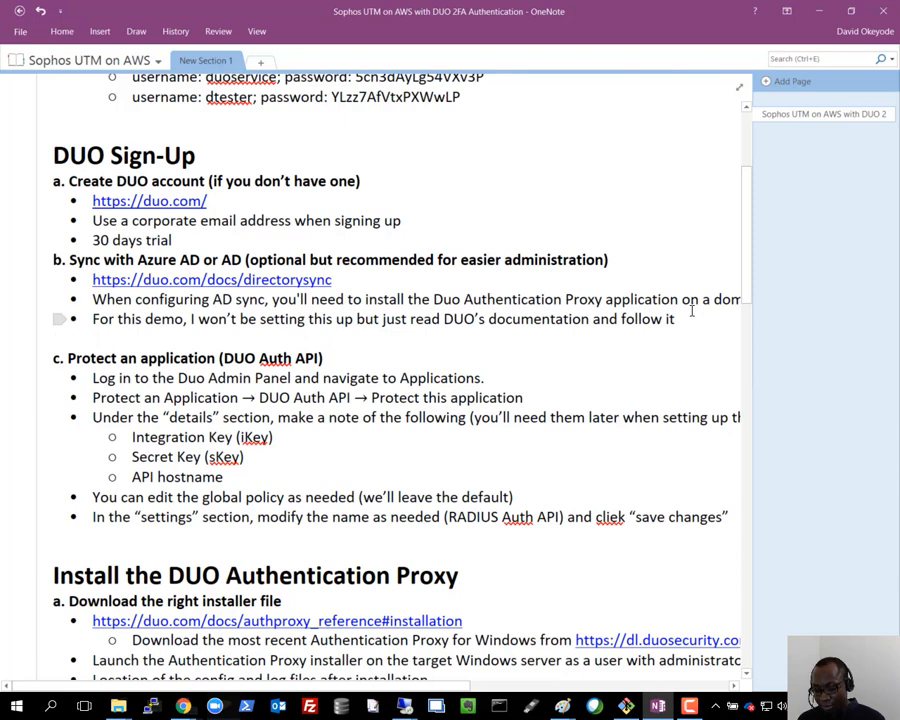
key(ctrl+v)
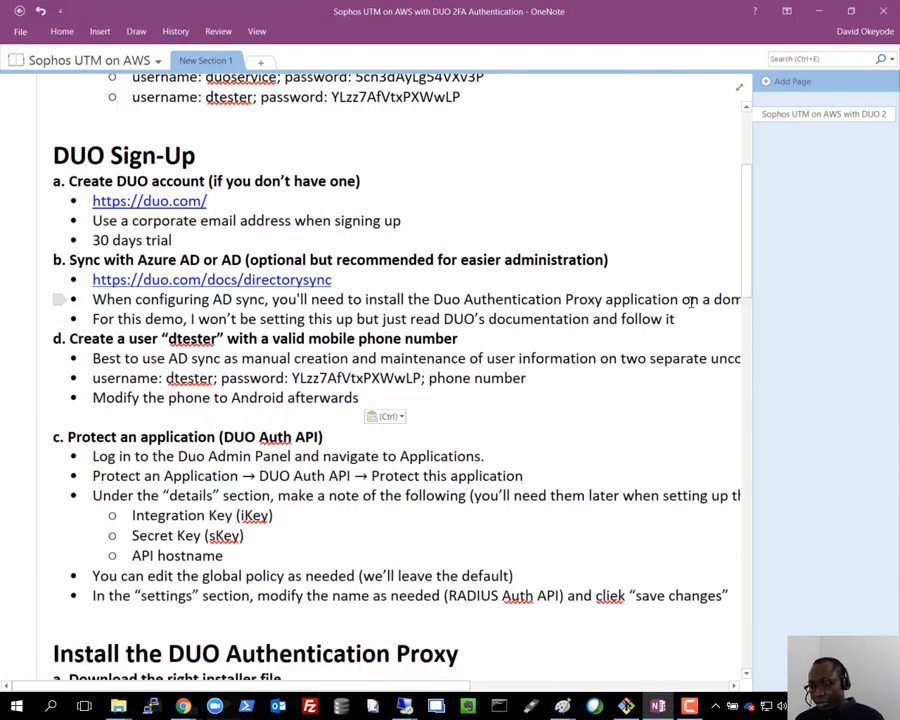
key(BackSpace)
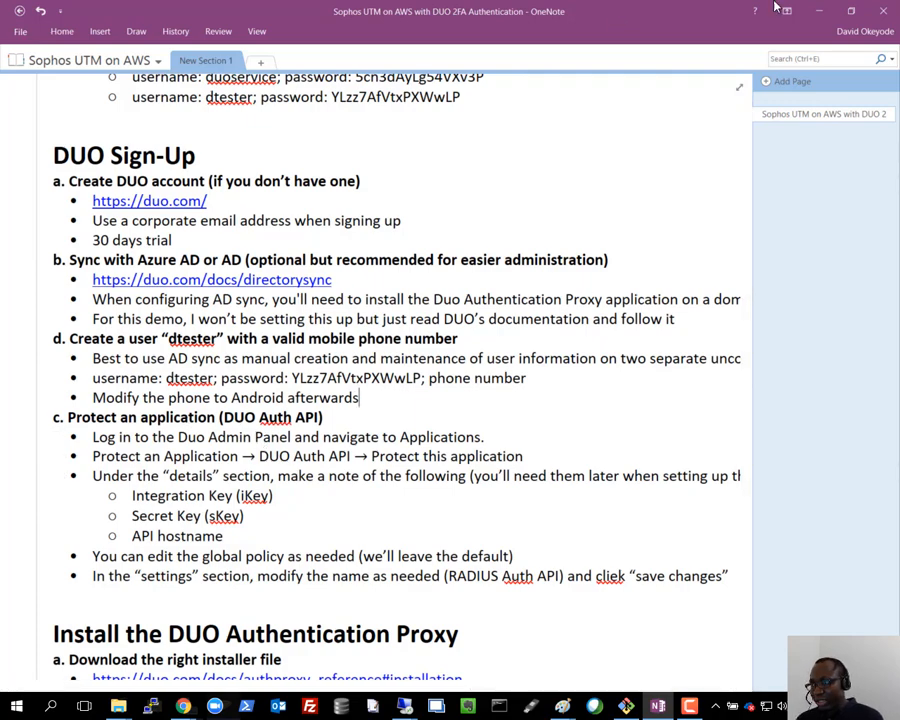
drag(660, 11, 0, 400)
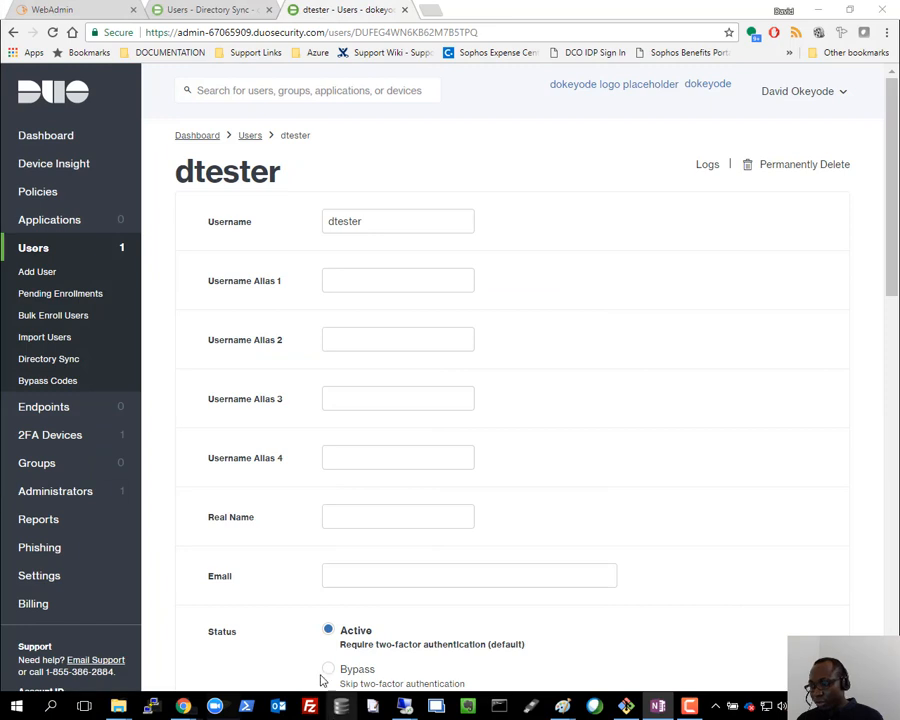
Bring up the duo1.png Duo authentication proxy diagram in Paint.
click(572, 577)
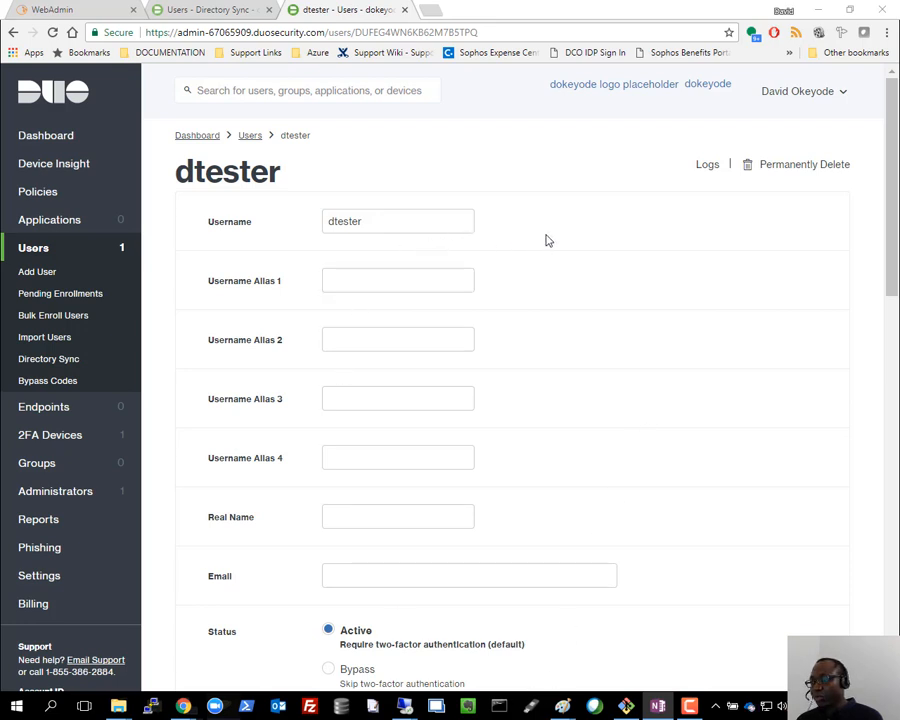
mouse_move(562, 706)
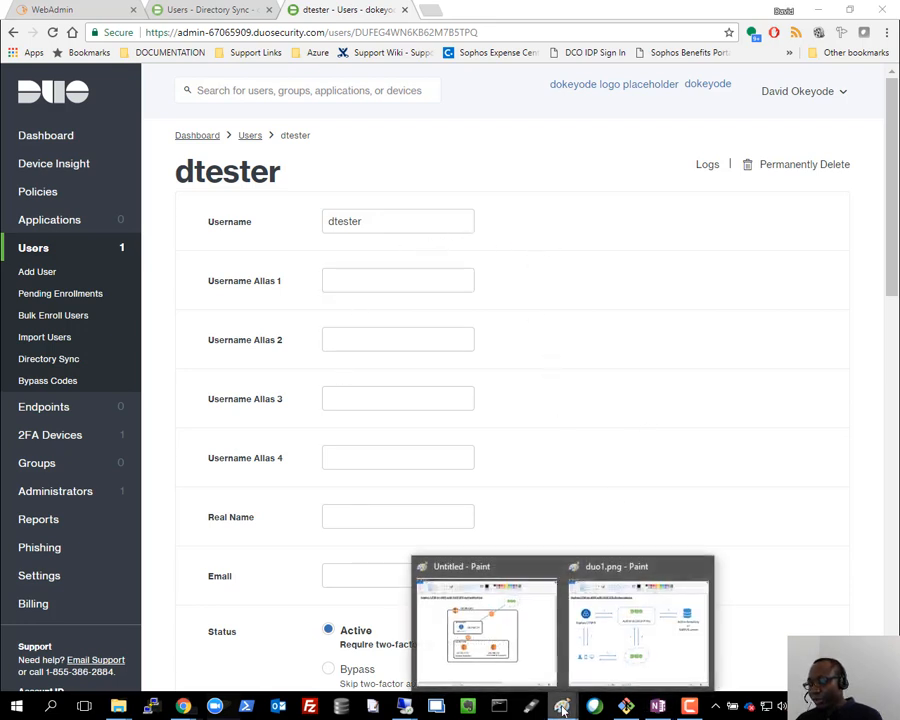
click(635, 612)
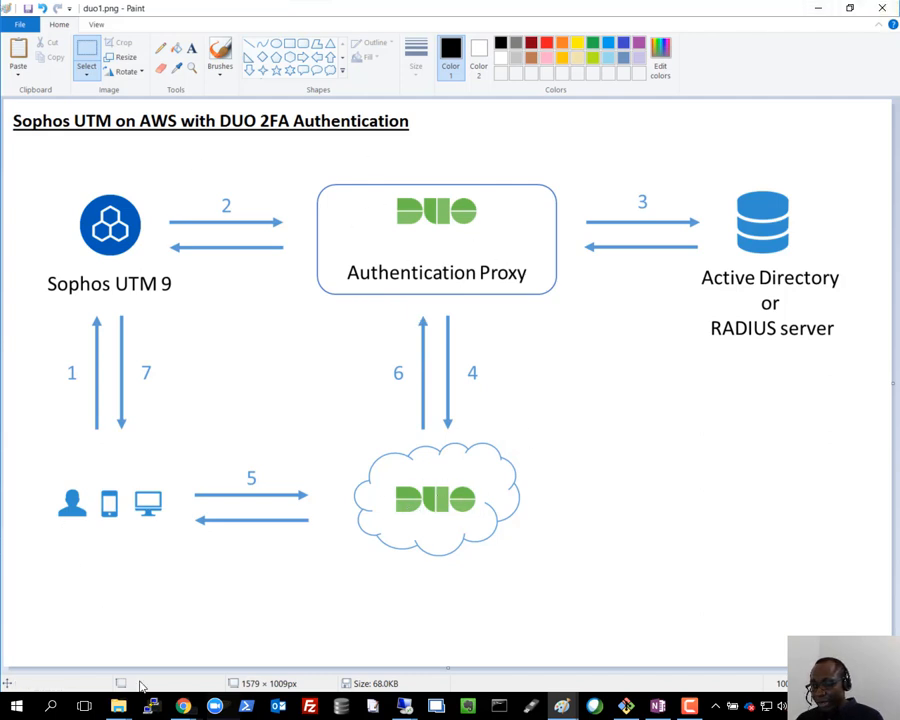
Bring forward the 'Sophos UTM: Two-factor authentication with Duo Security' article in Chrome.
mouse_move(183, 706)
click(518, 618)
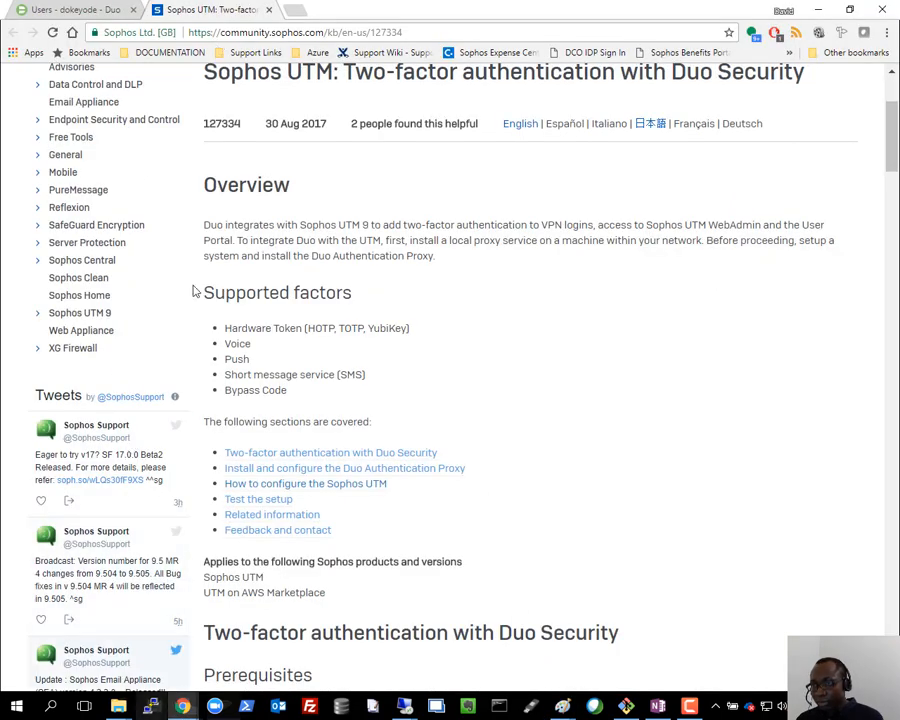
click(95, 12)
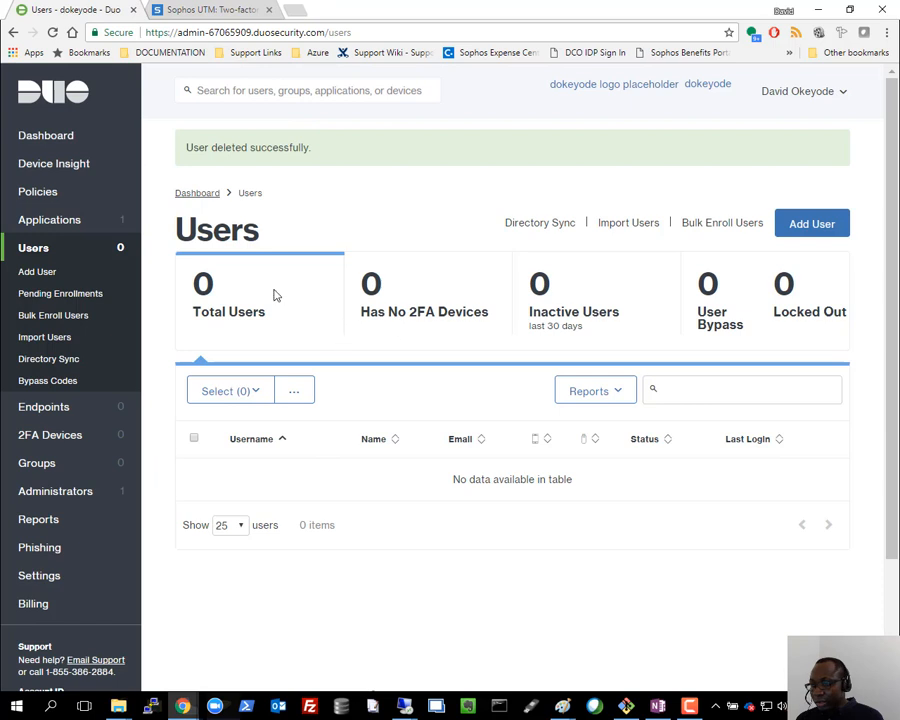
Protect a new Auth API application from the Applications page.
click(44, 247)
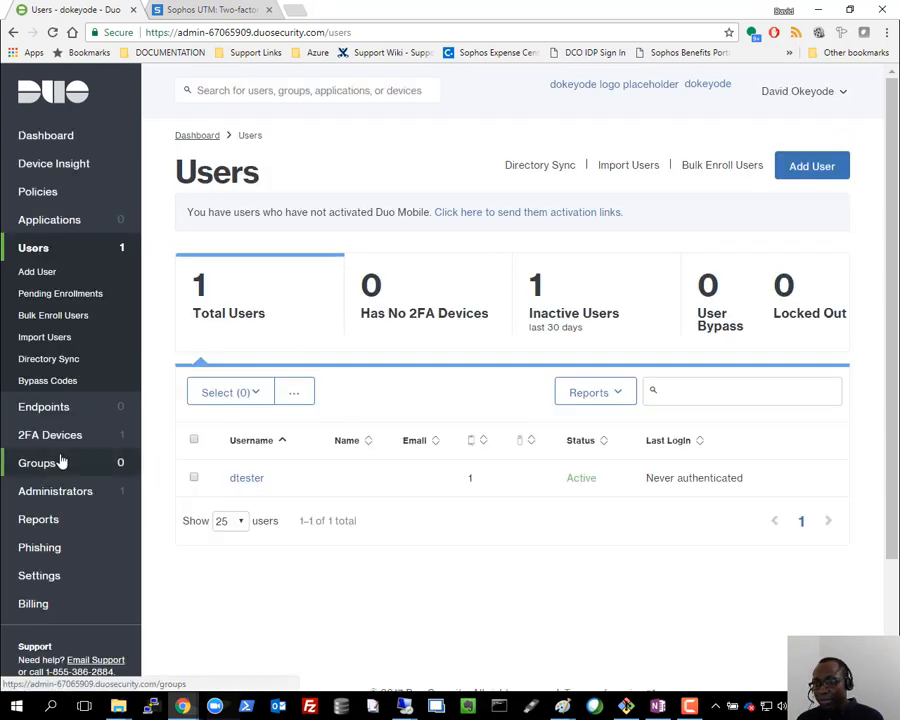
click(50, 228)
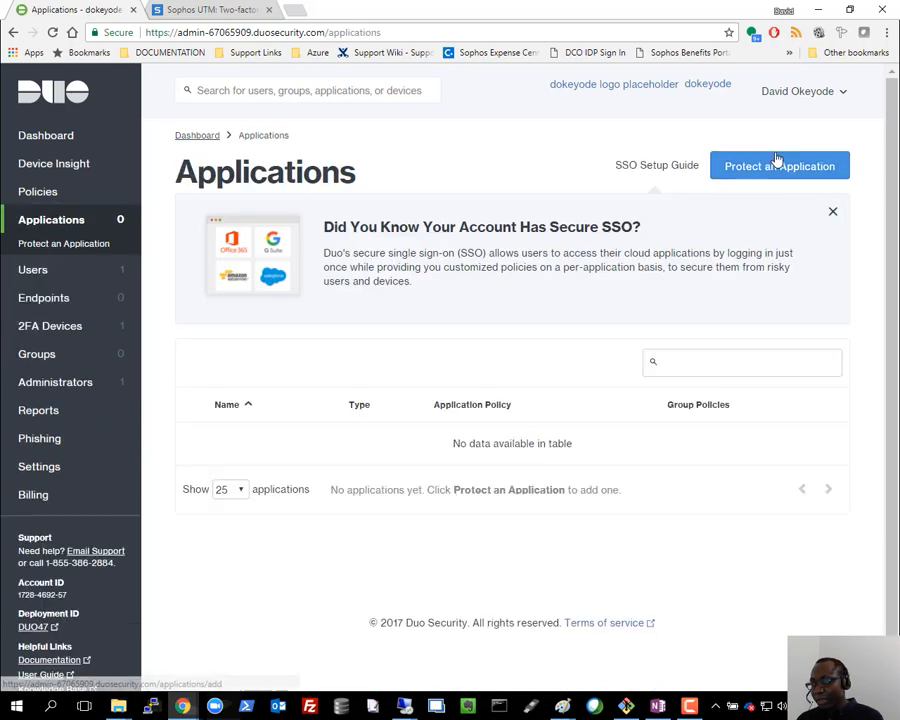
click(767, 170)
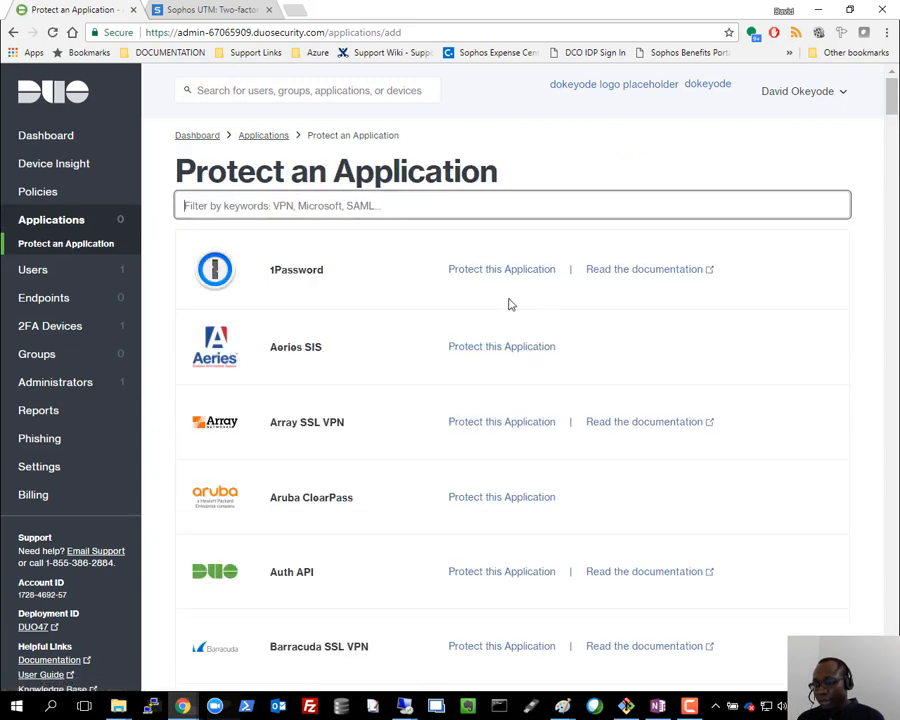
scroll(480, 340, down, 1)
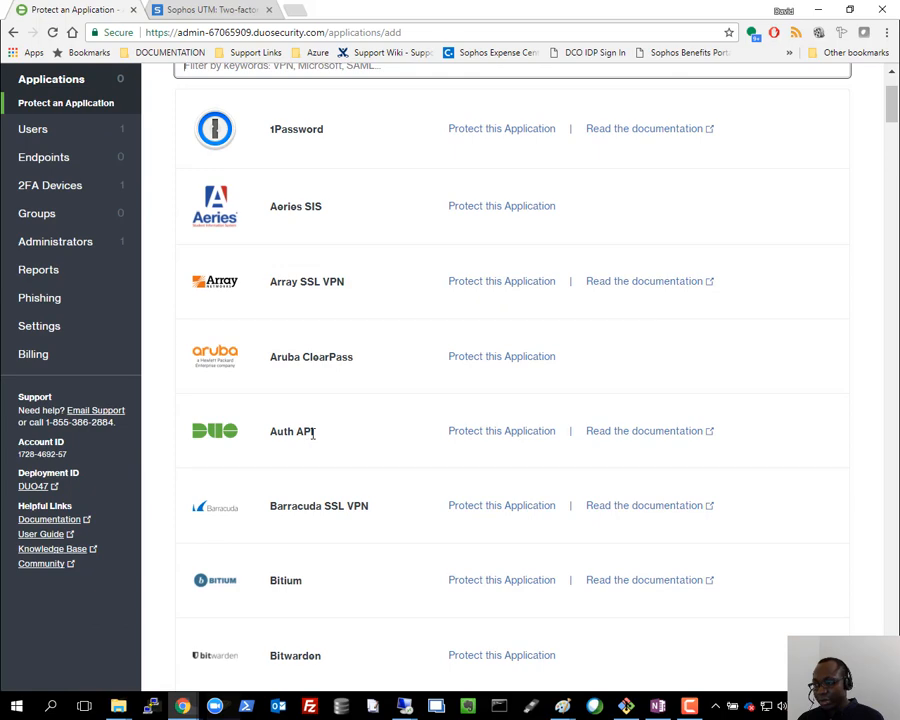
click(509, 435)
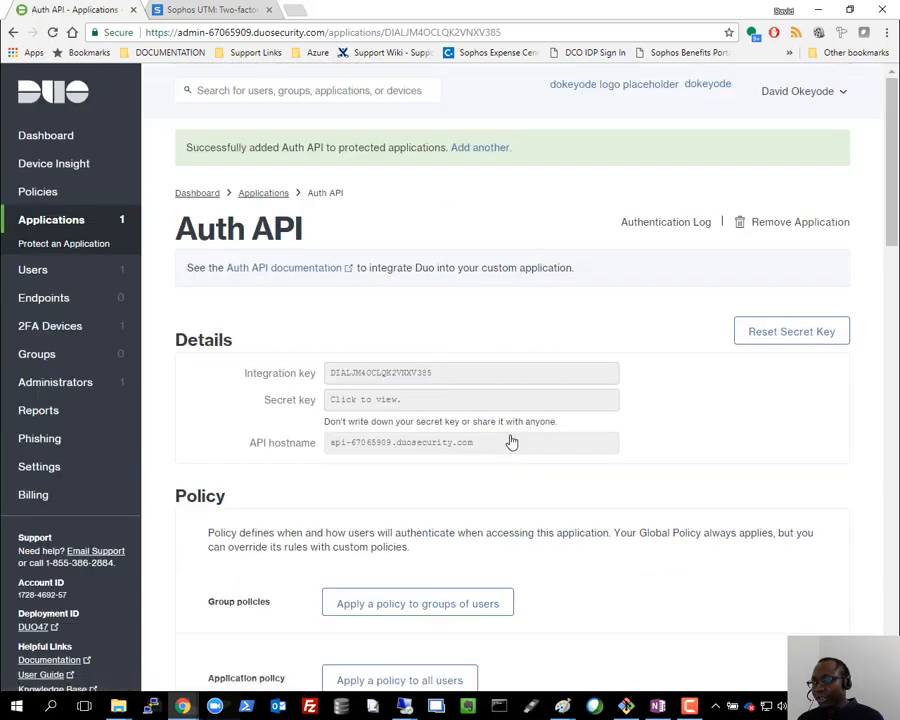
scroll(516, 366, down, 1)
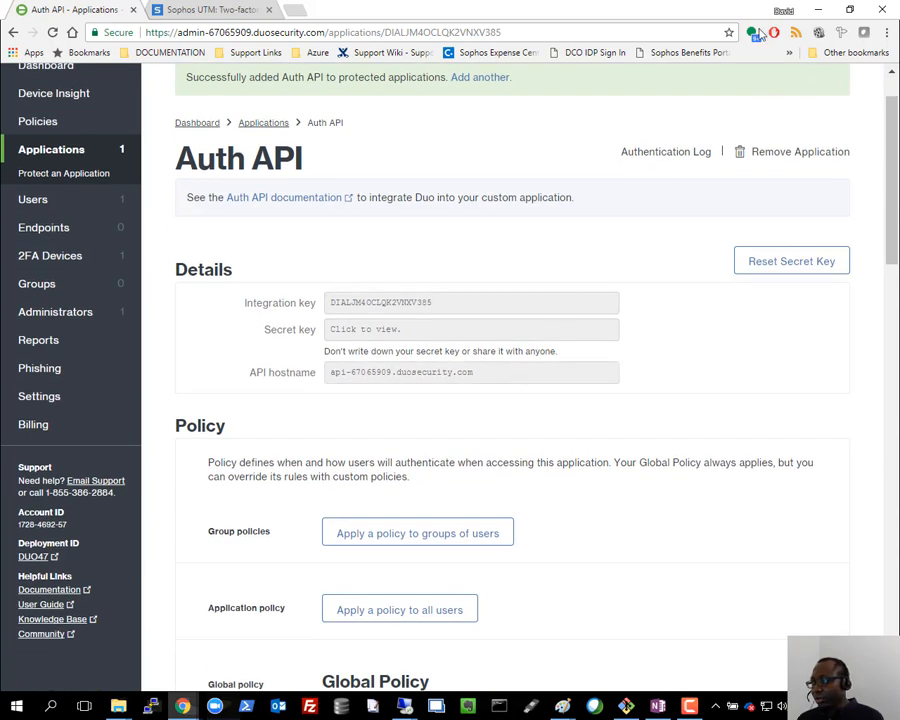
Zoom the Chrome page to 125%.
click(886, 32)
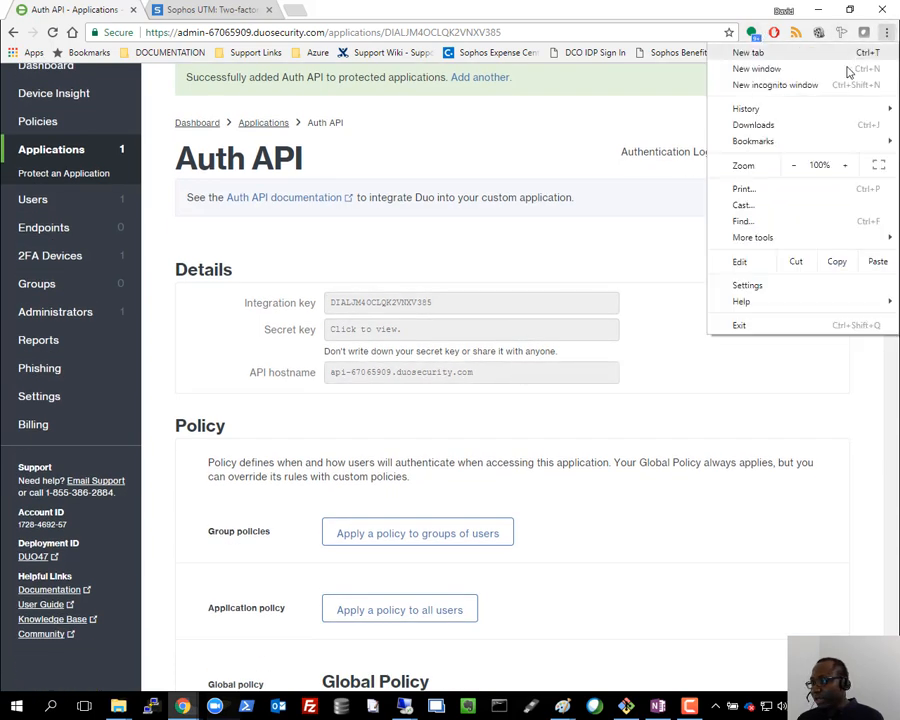
click(845, 165)
click(845, 165)
click(486, 355)
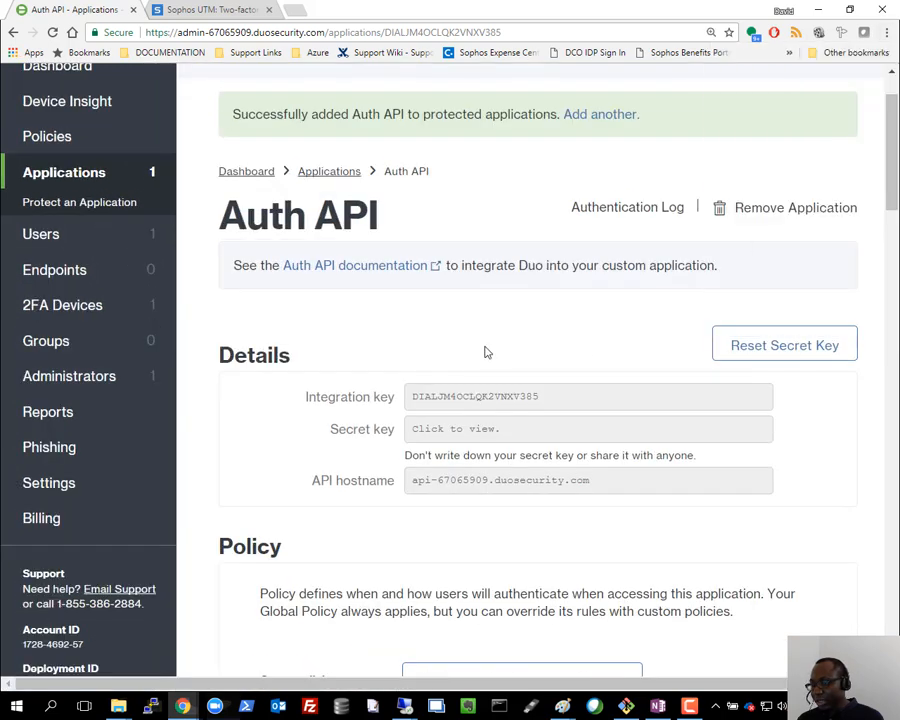
Select the Auth API integration key value on the application's details page.
scroll(486, 352, down, 1)
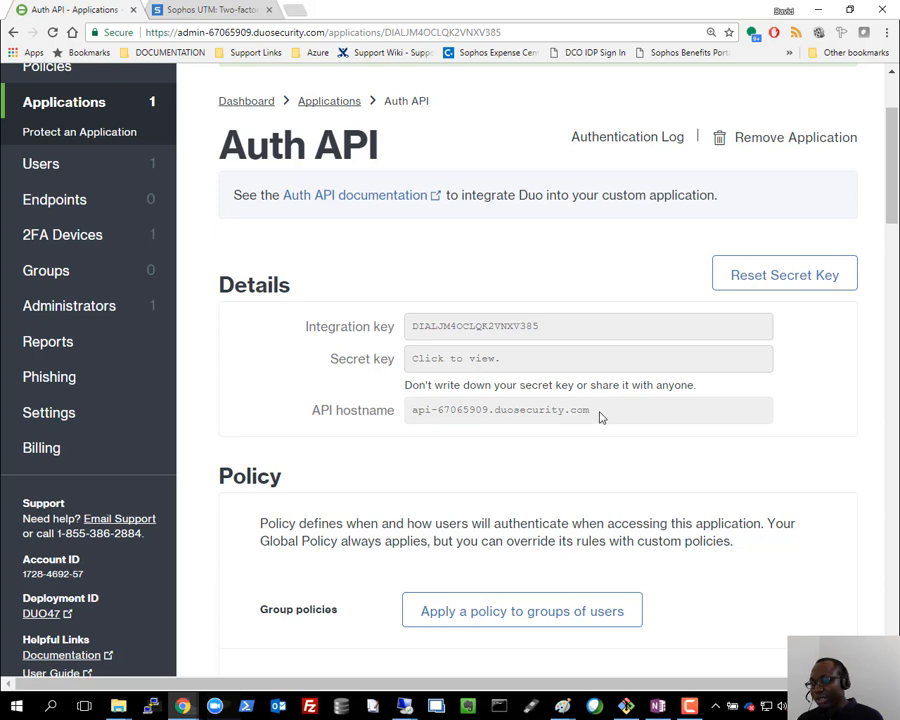
double_click(543, 332)
key(ctrl+c)
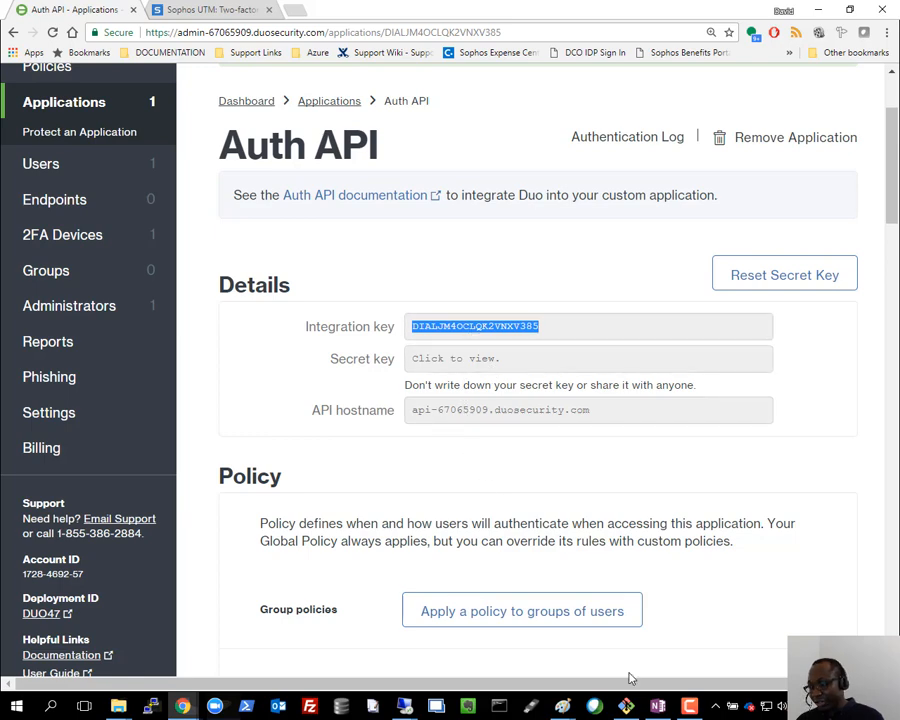
View the duo1.png diagram of the 1–7 Duo authentication flow, then minimize Paint.
mouse_move(562, 705)
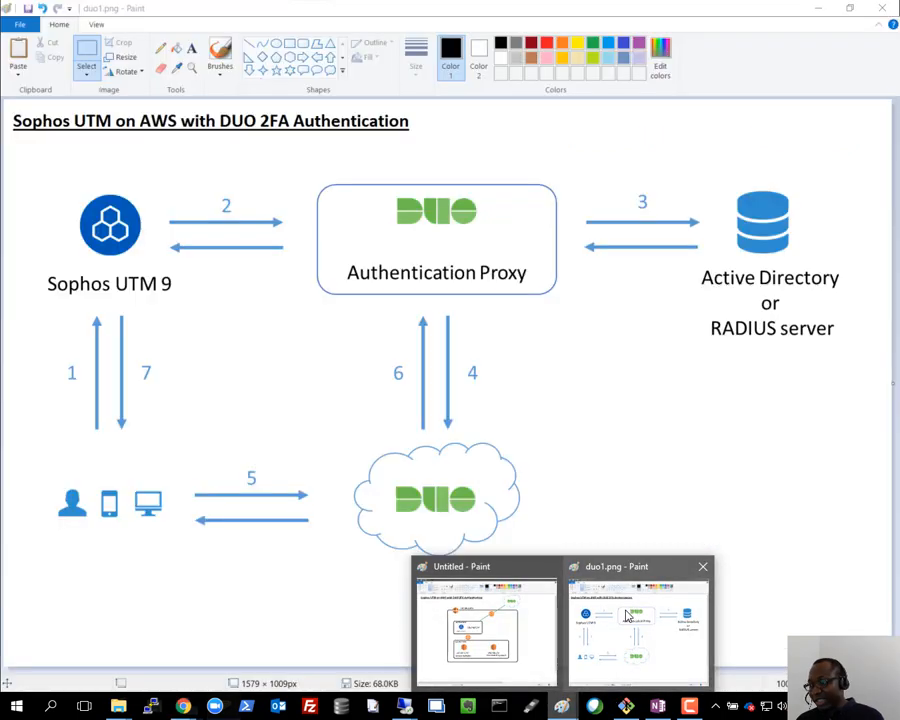
click(627, 615)
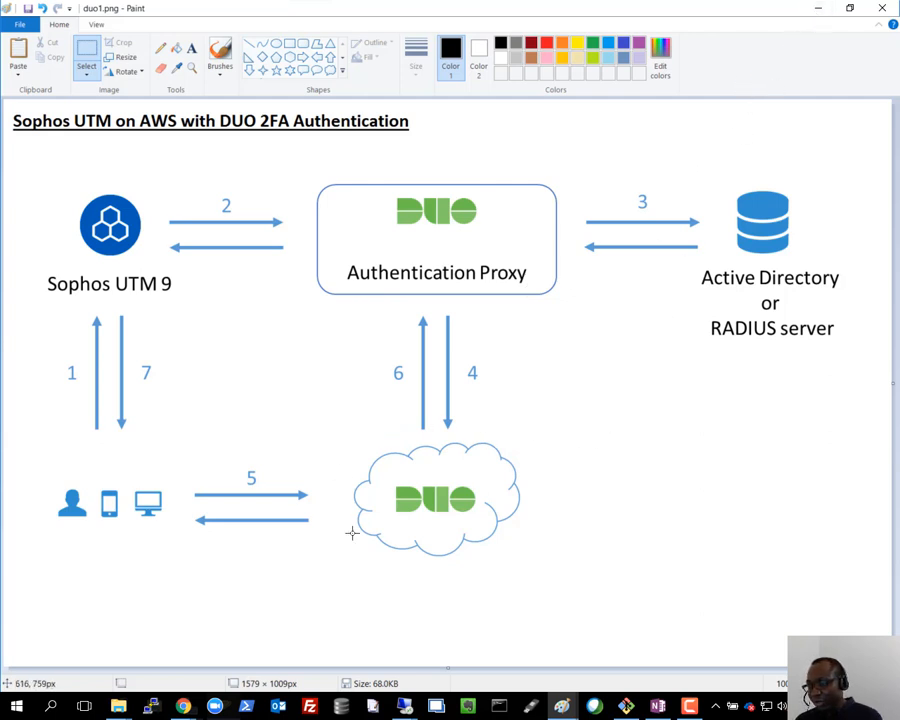
click(817, 9)
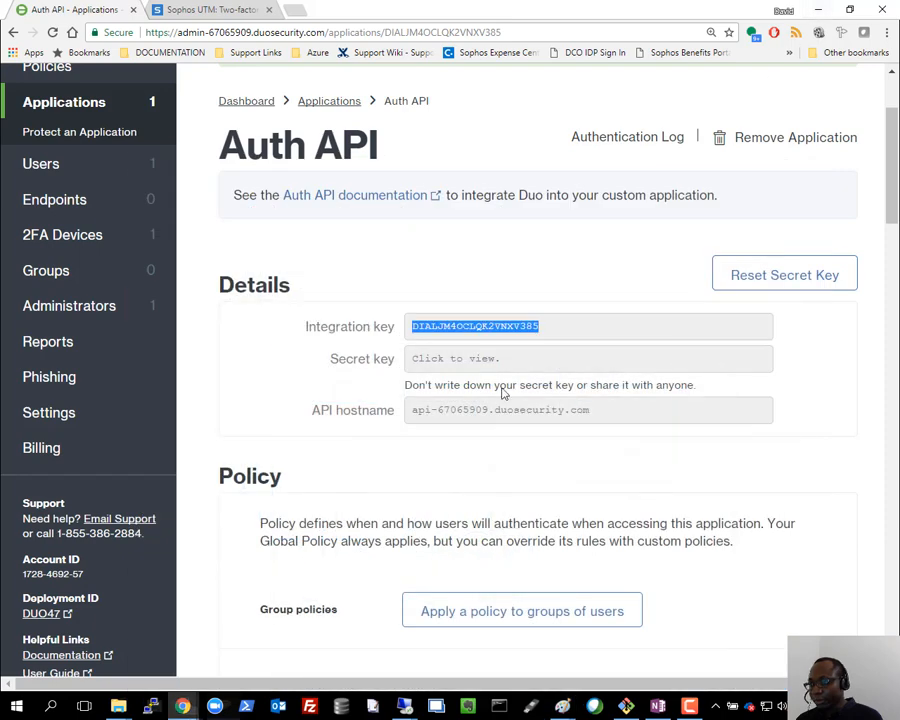
Copy the integration key and paste it into a new Notepad note.
right_click(517, 334)
click(550, 338)
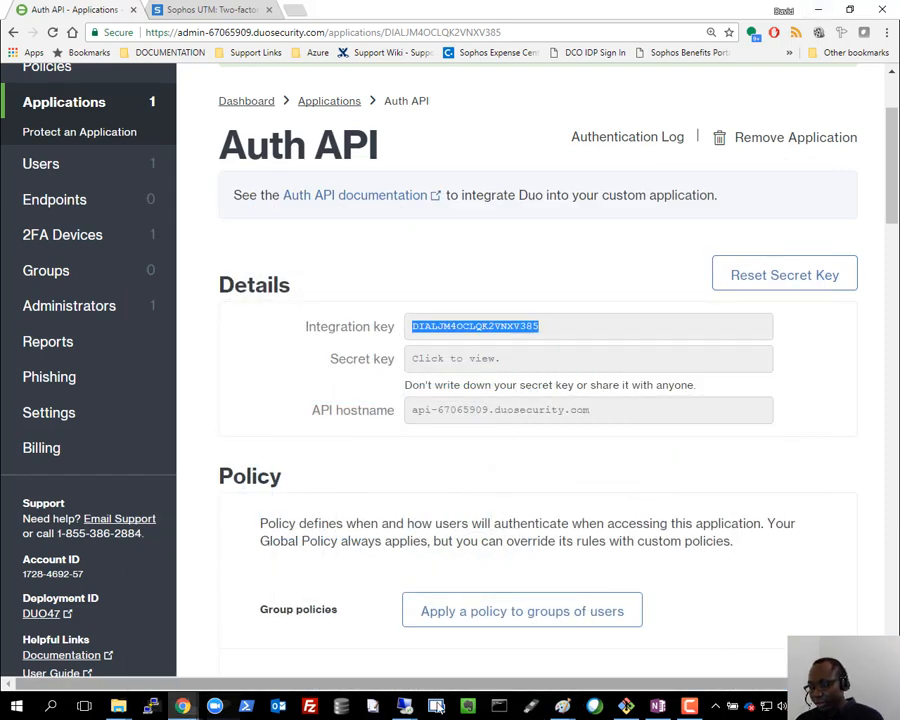
click(60, 706)
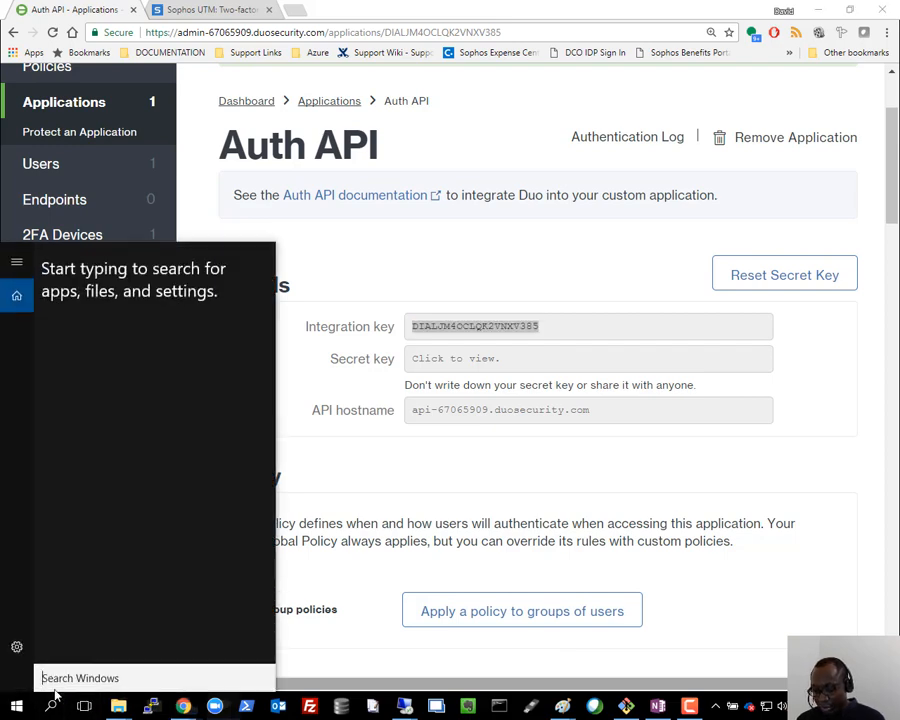
text(note)
key(Return)
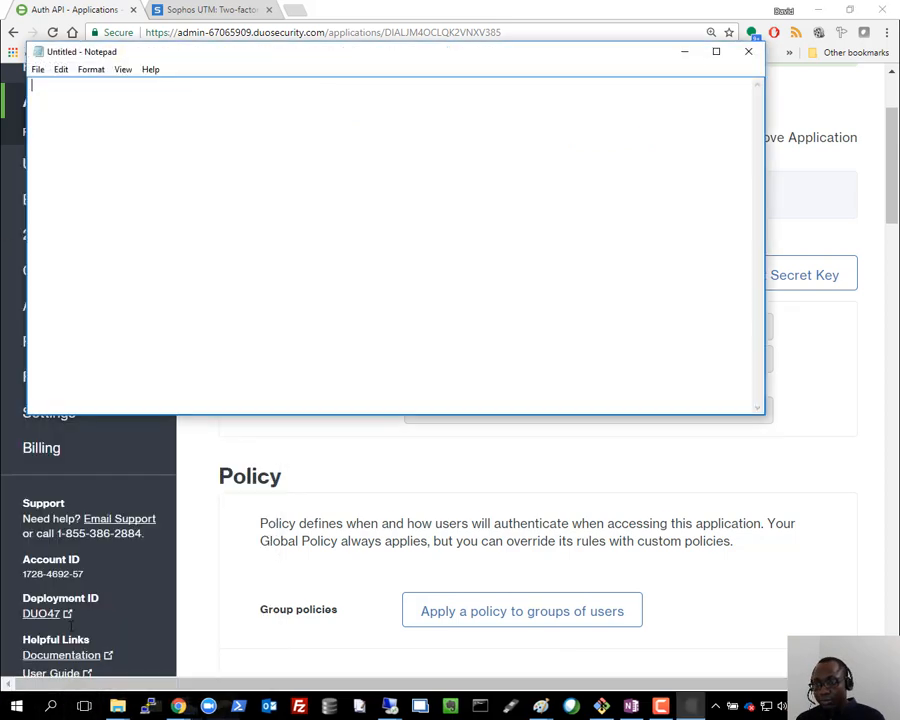
click(121, 70)
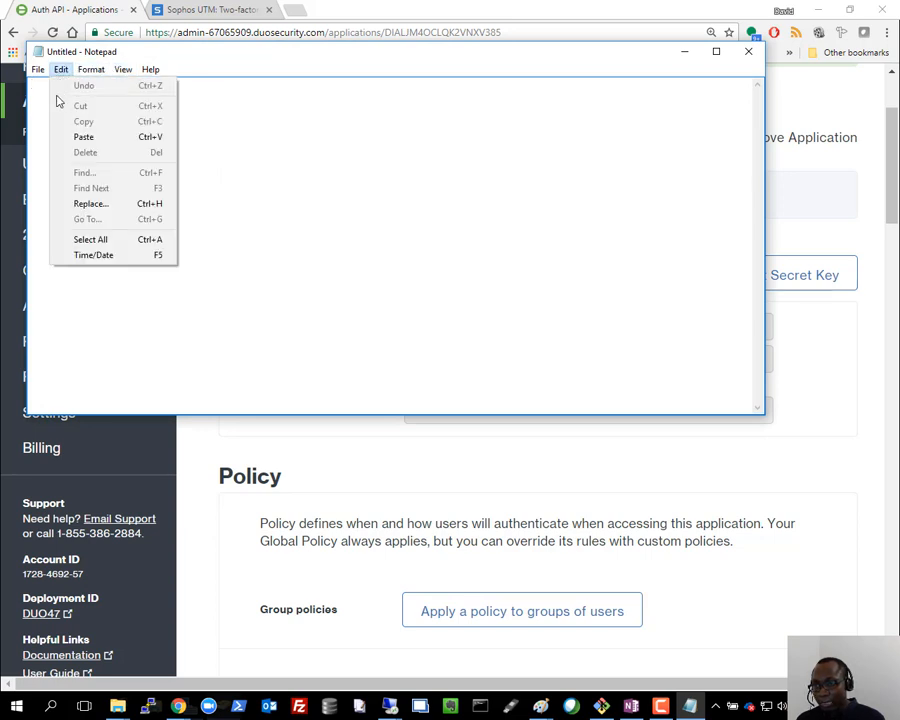
click(41, 103)
key(ctrl+v)
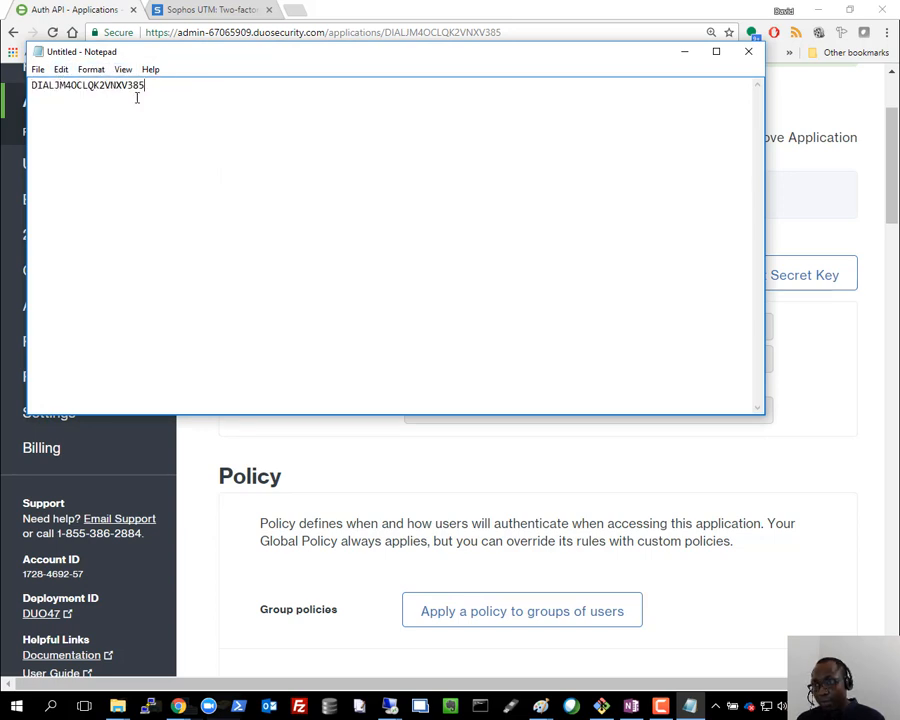
Add the secret key and API hostname on separate lines below the integration key.
drag(311, 50, 0, 184)
click(486, 364)
click(484, 364)
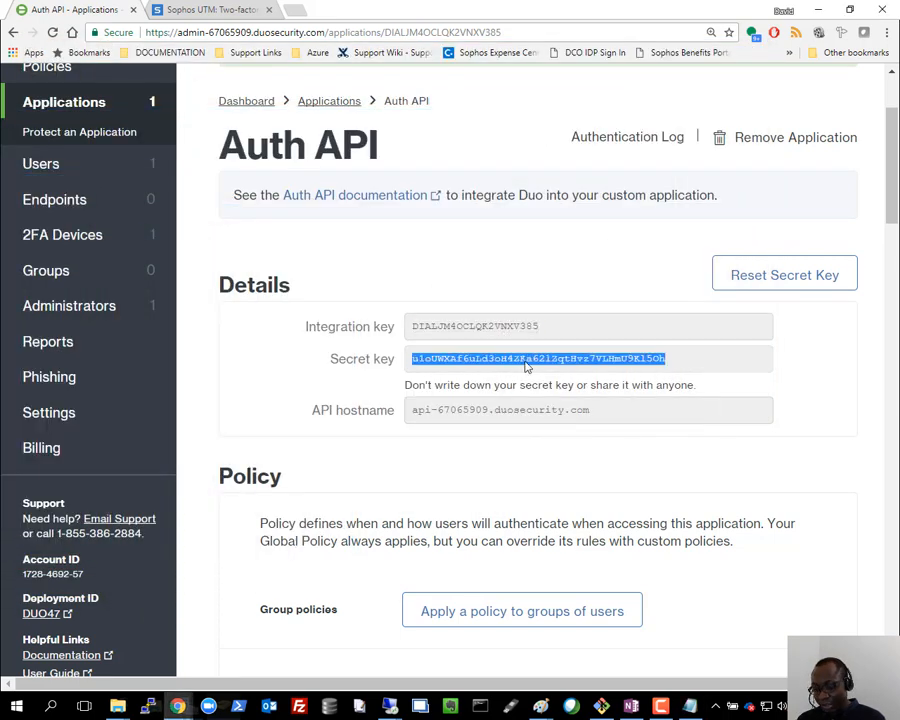
drag(0, 184, 587, 158)
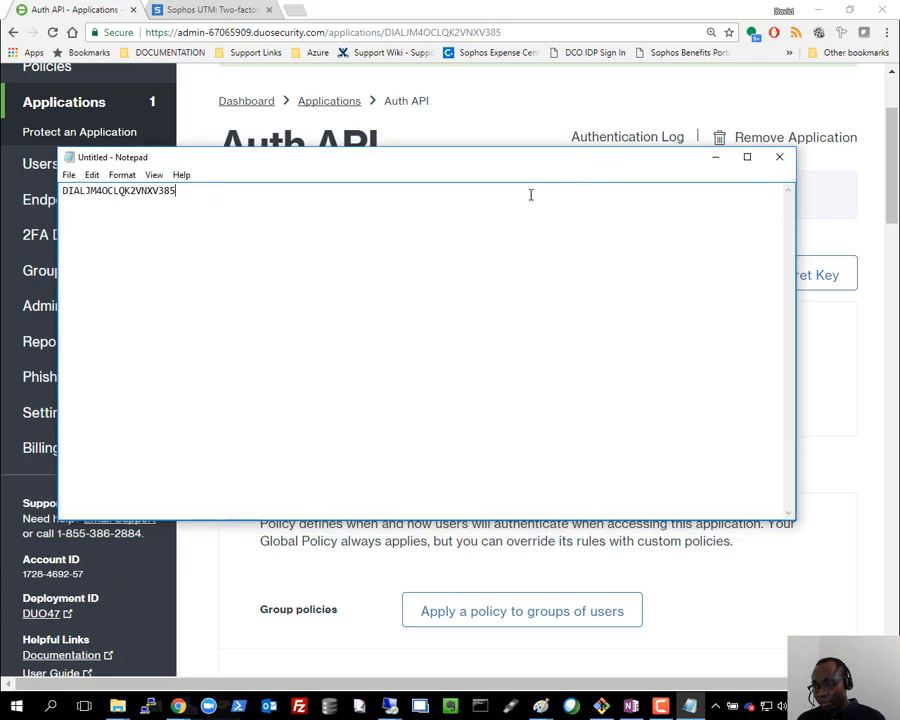
key(ctrl+v)
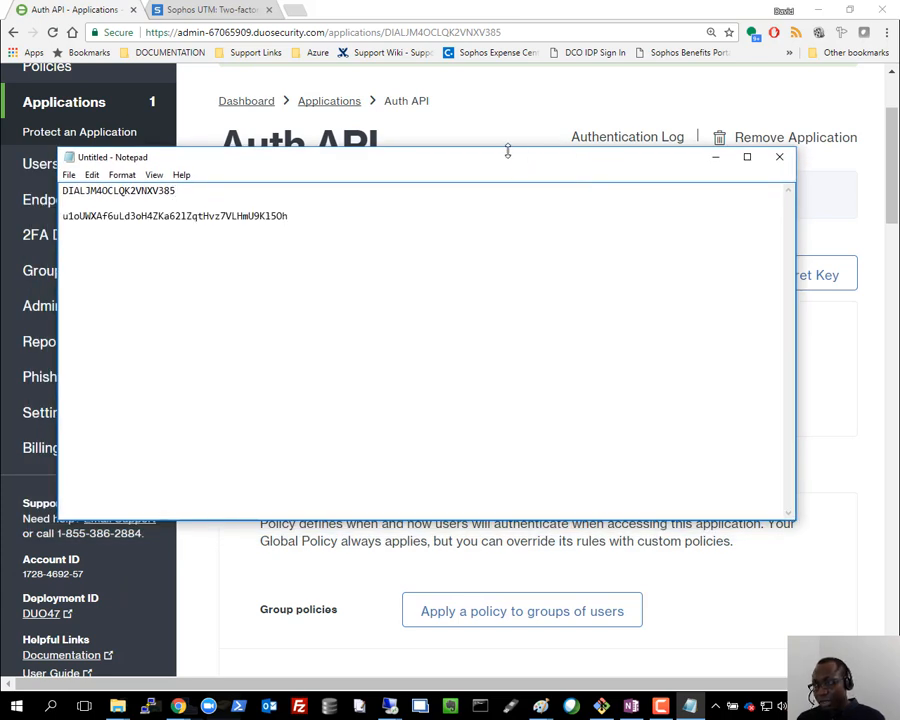
drag(507, 157, 0, 240)
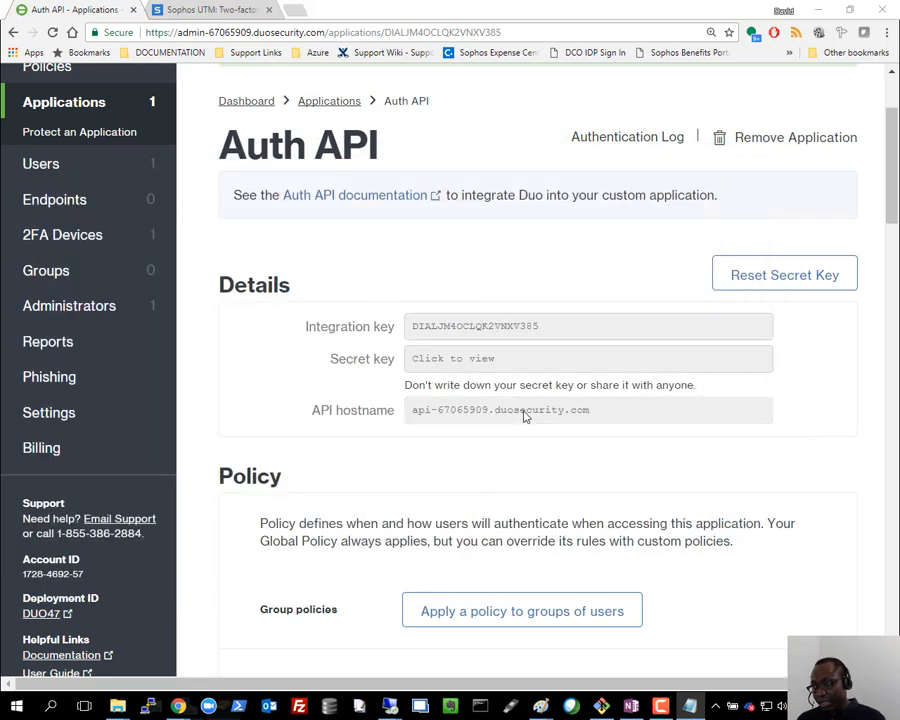
click(510, 358)
click(587, 416)
key(ctrl+c)
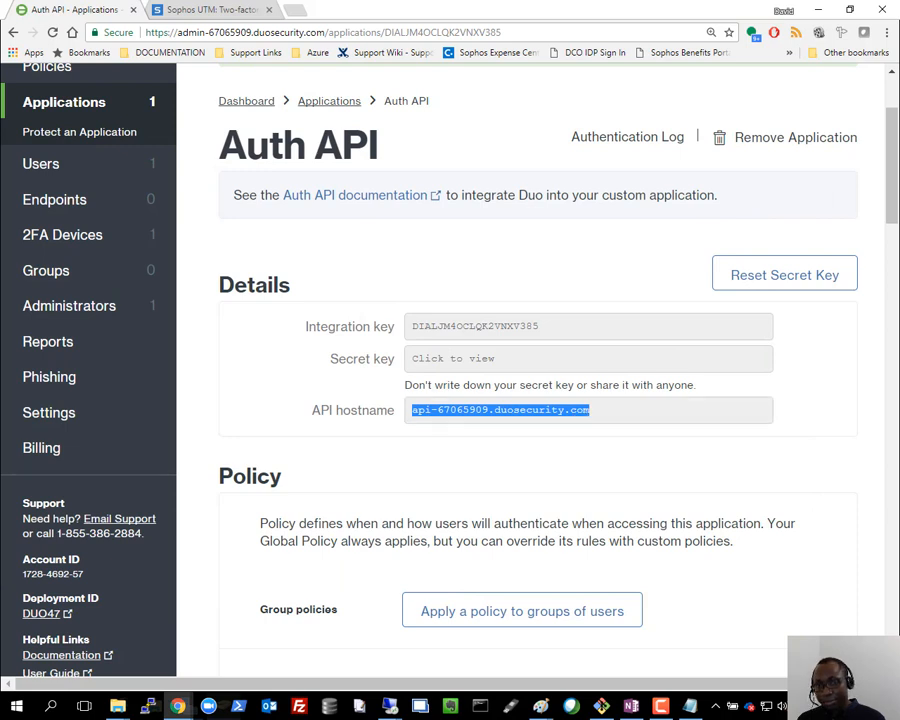
drag(0, 185, 631, 126)
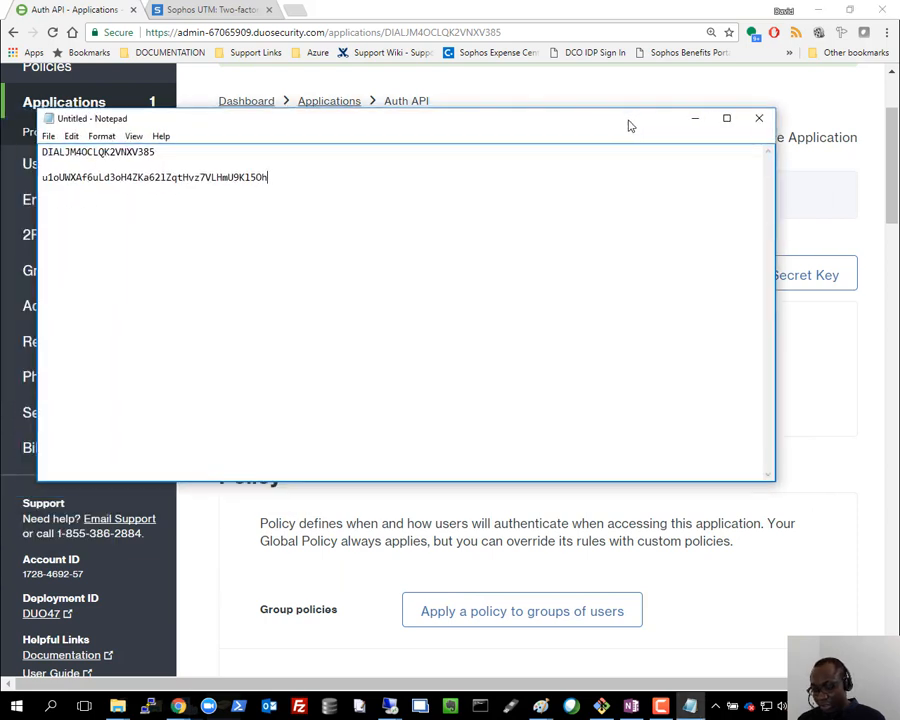
key(ctrl+v)
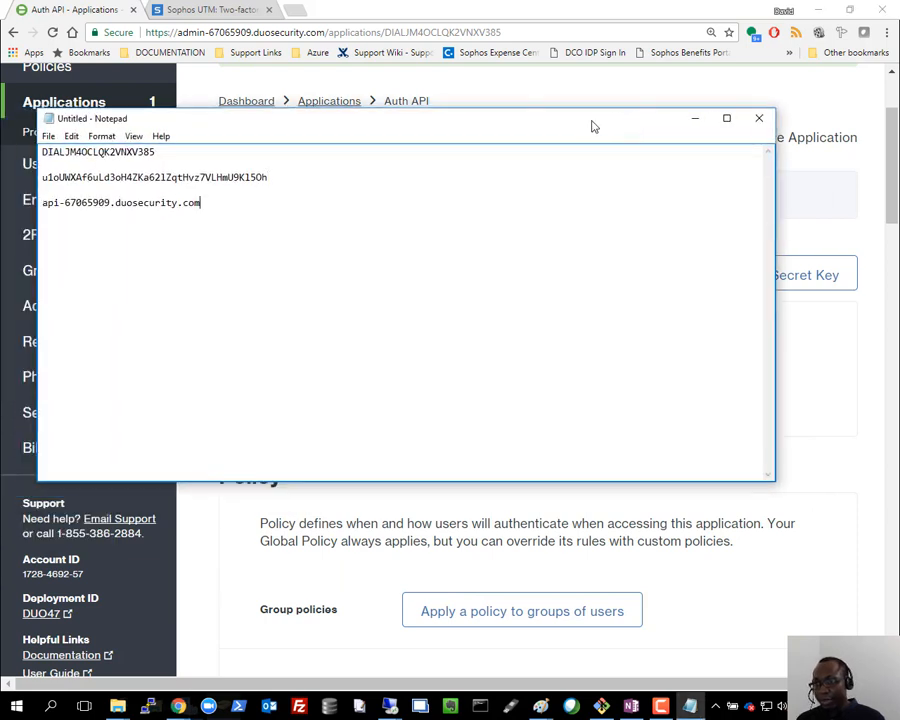
Enlarge all the note's text to font size 18.
key(ctrl+a)
click(101, 136)
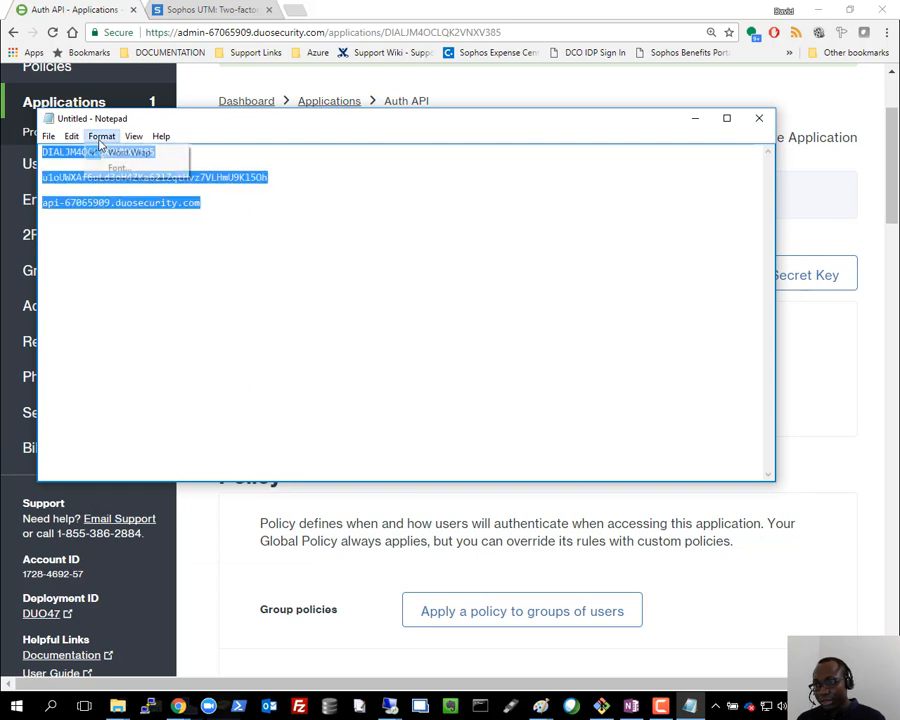
click(119, 168)
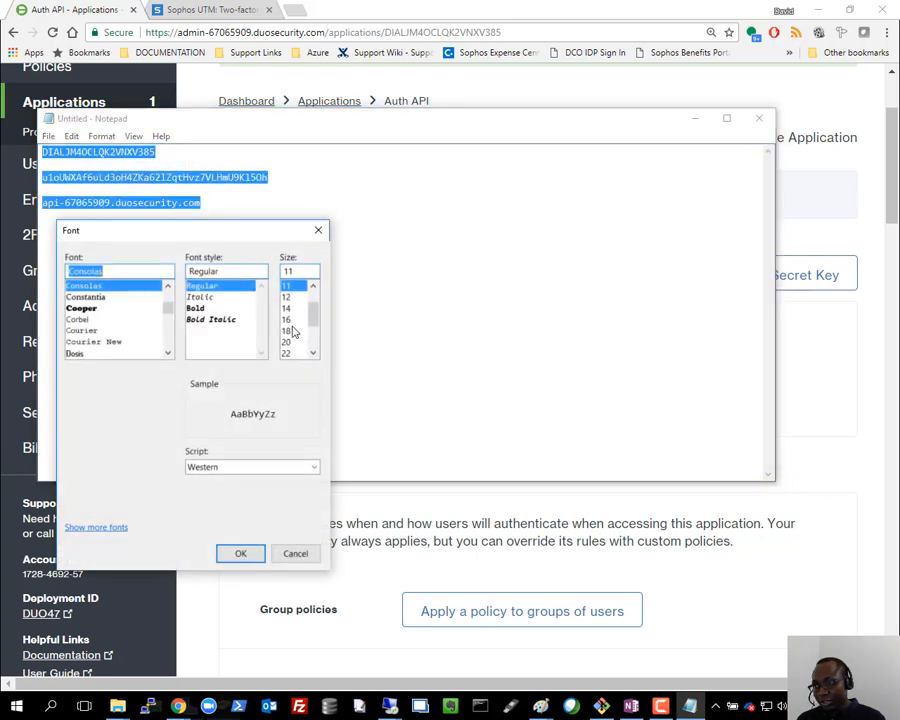
click(290, 331)
click(255, 553)
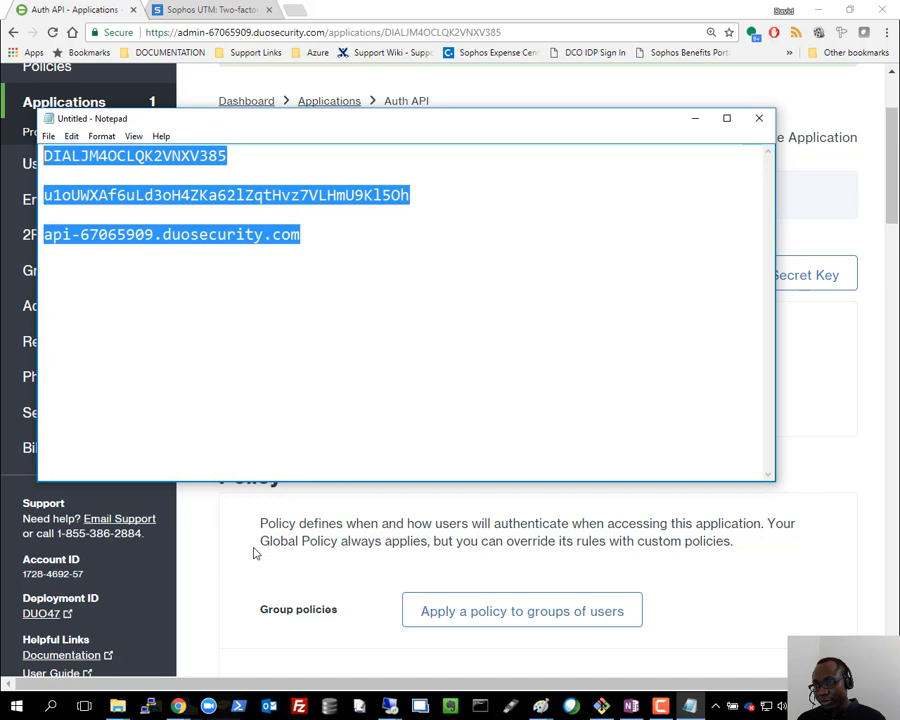
click(156, 243)
drag(427, 121, 0, 147)
click(591, 457)
click(596, 411)
scroll(600, 413, down, 2)
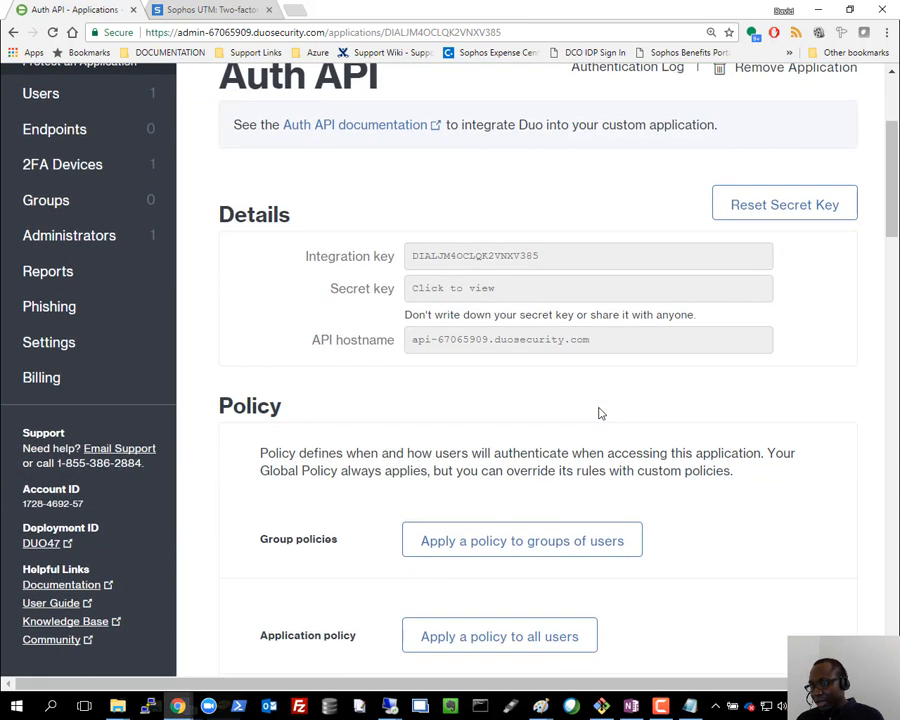
Rename the application to 'RADIUS Auth API'.
scroll(600, 412, down, 4)
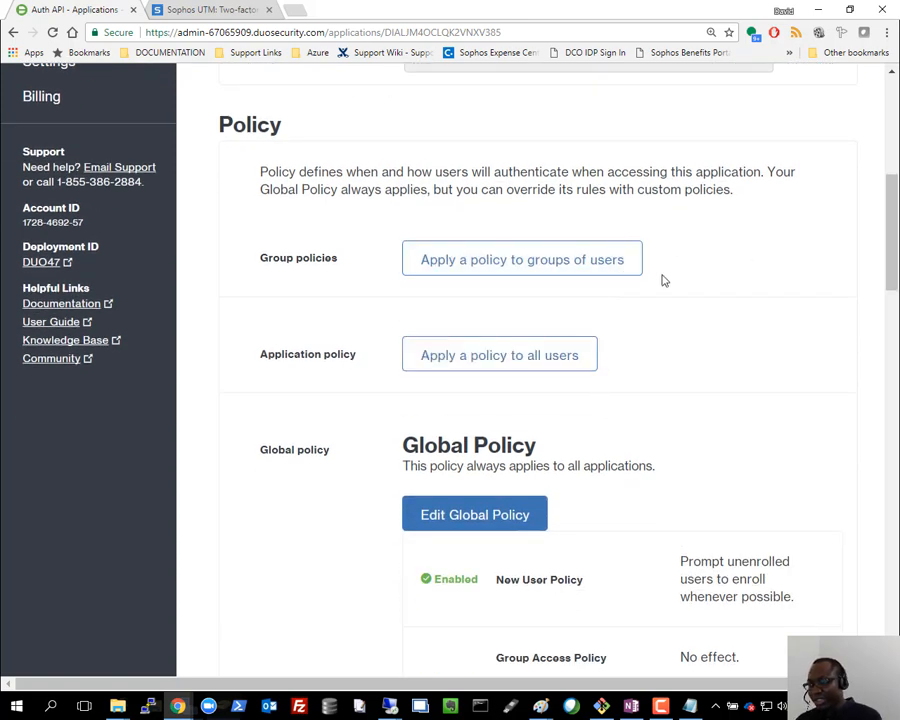
scroll(661, 281, down, 6)
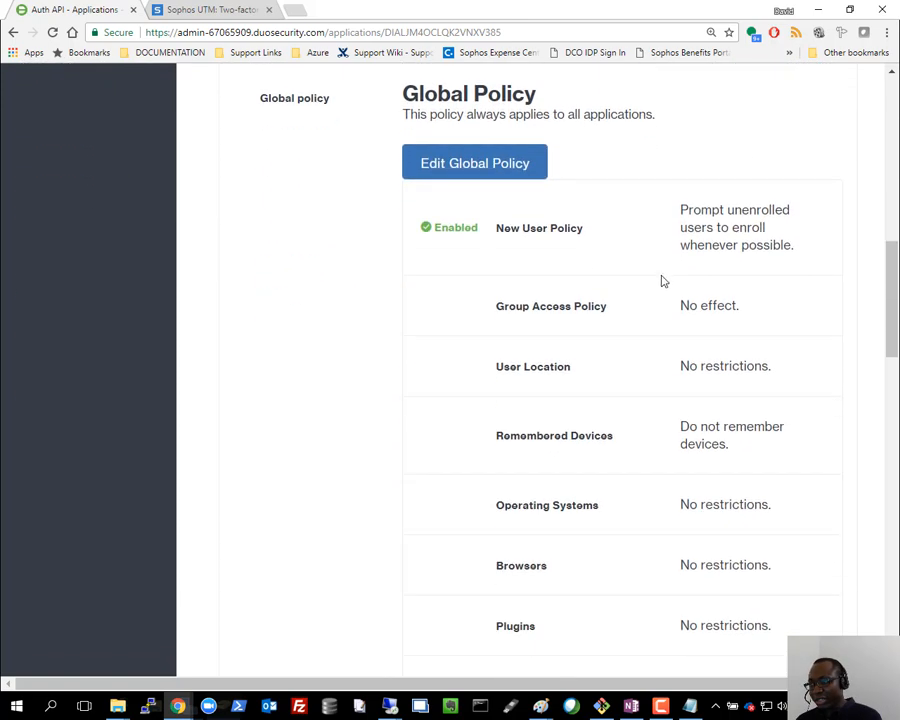
scroll(661, 281, down, 10)
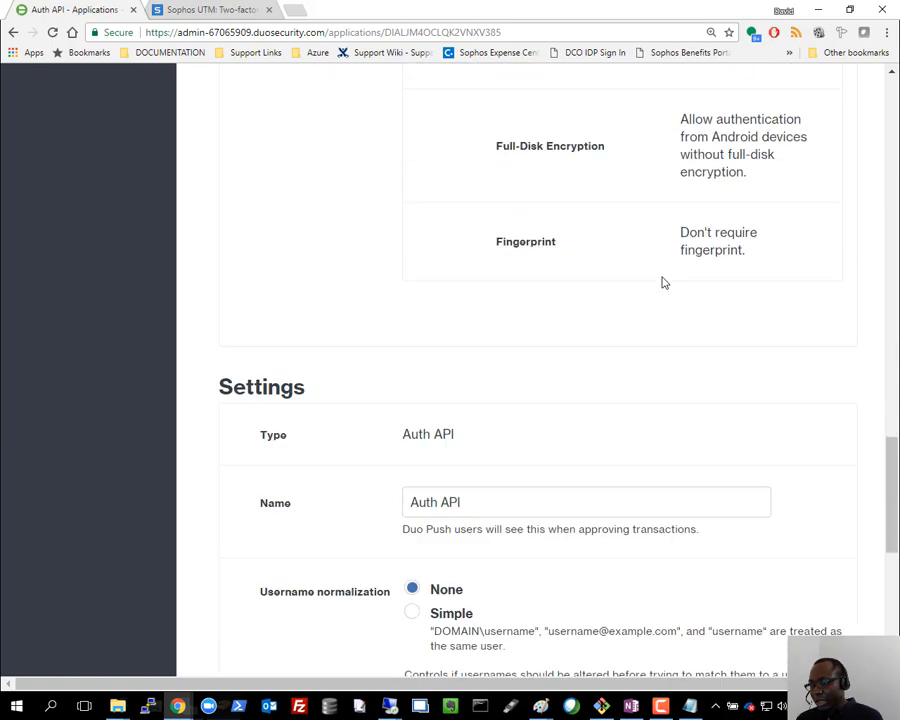
scroll(661, 282, down, 4)
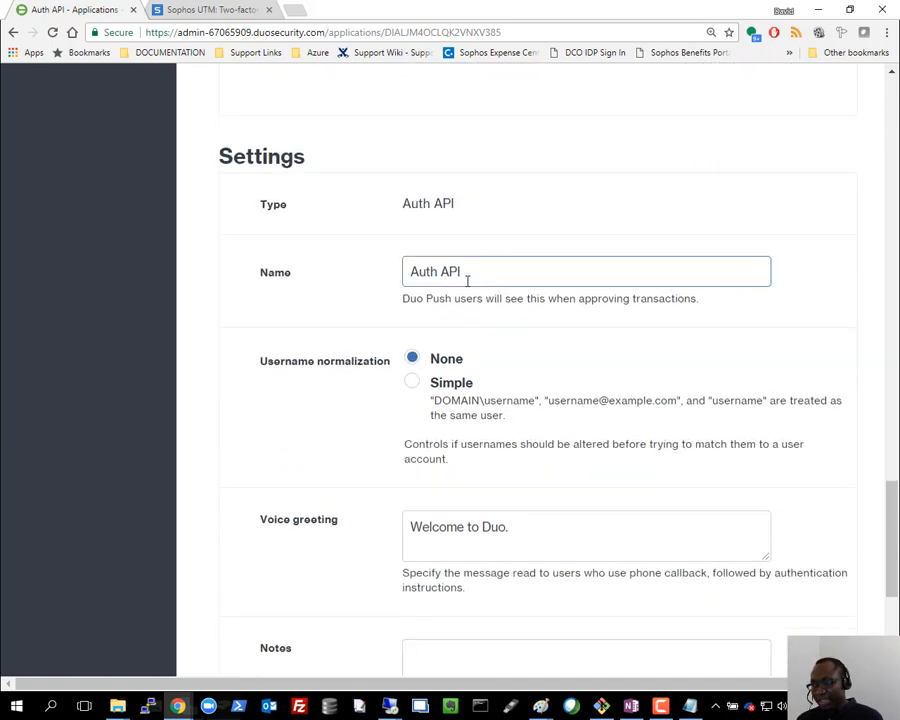
click(415, 267)
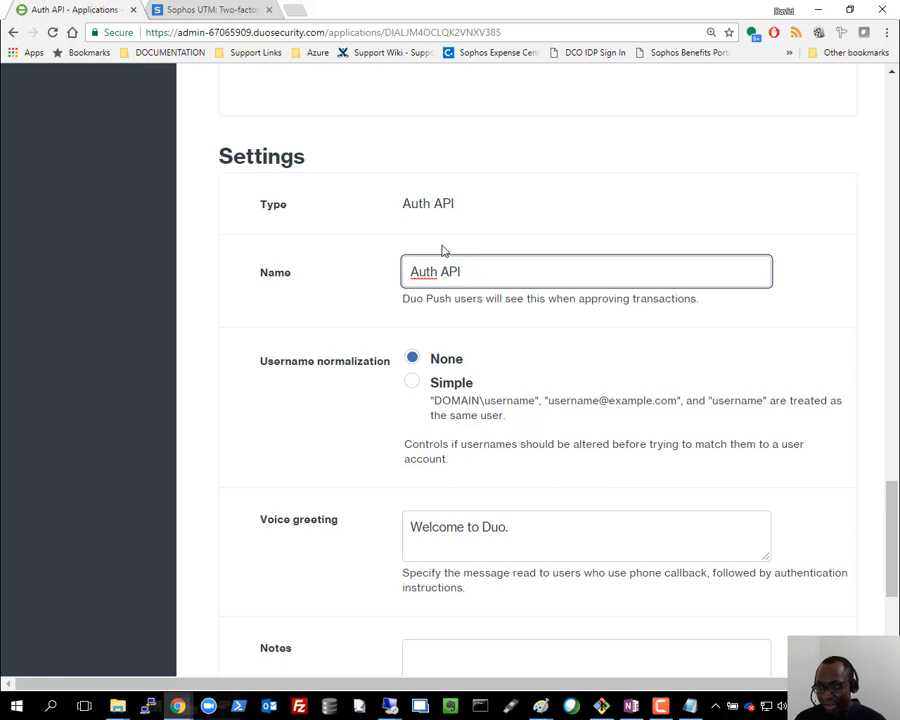
text(RADIUS)
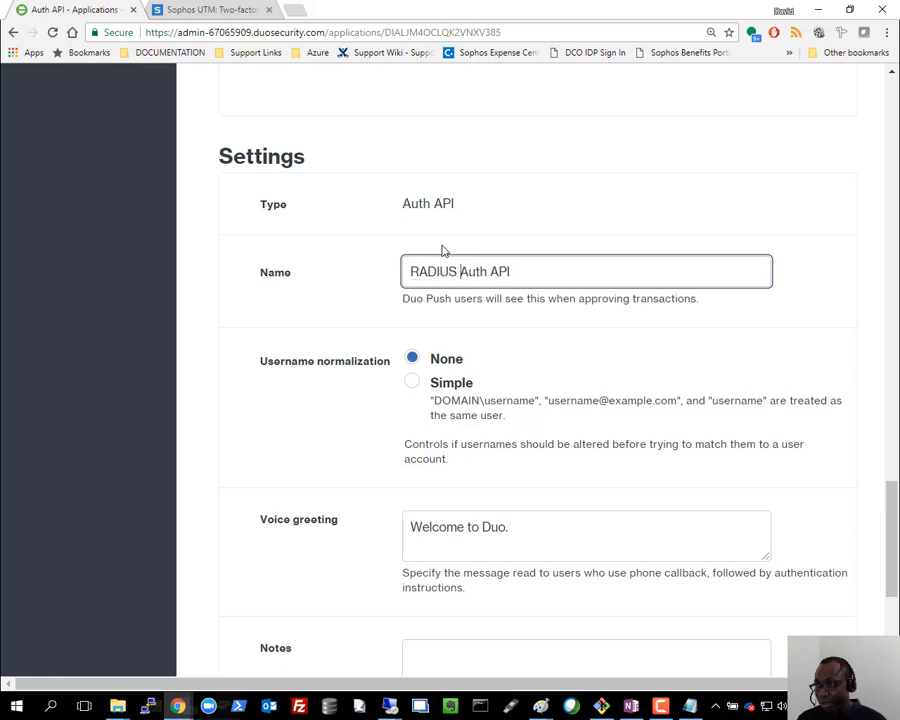
Change the voice greeting to 'Welcome to My Organization.' and save the changes.
scroll(527, 385, down, 5)
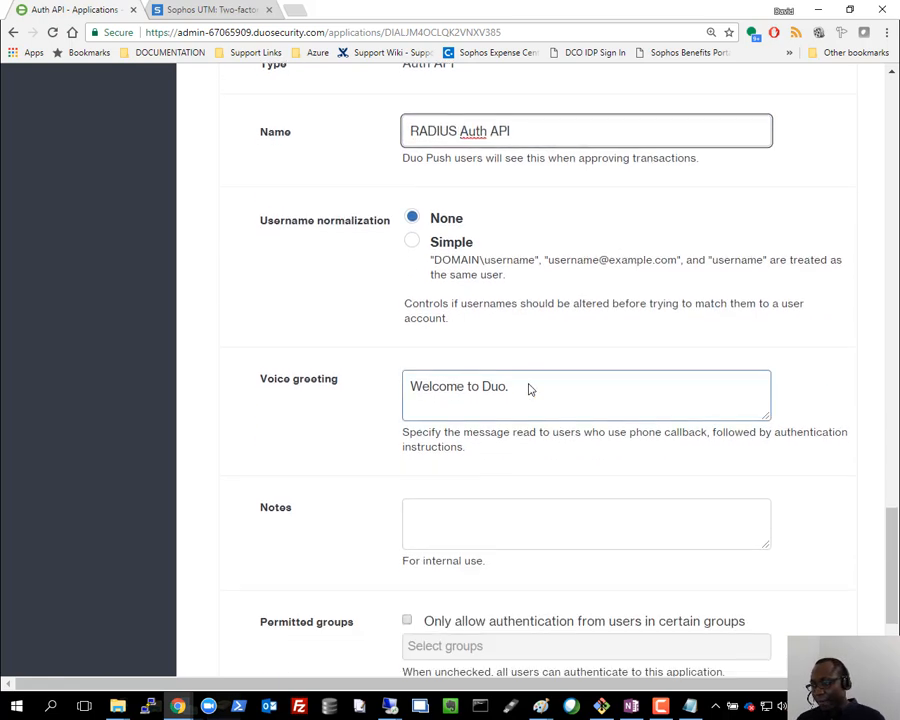
scroll(529, 384, down, 1)
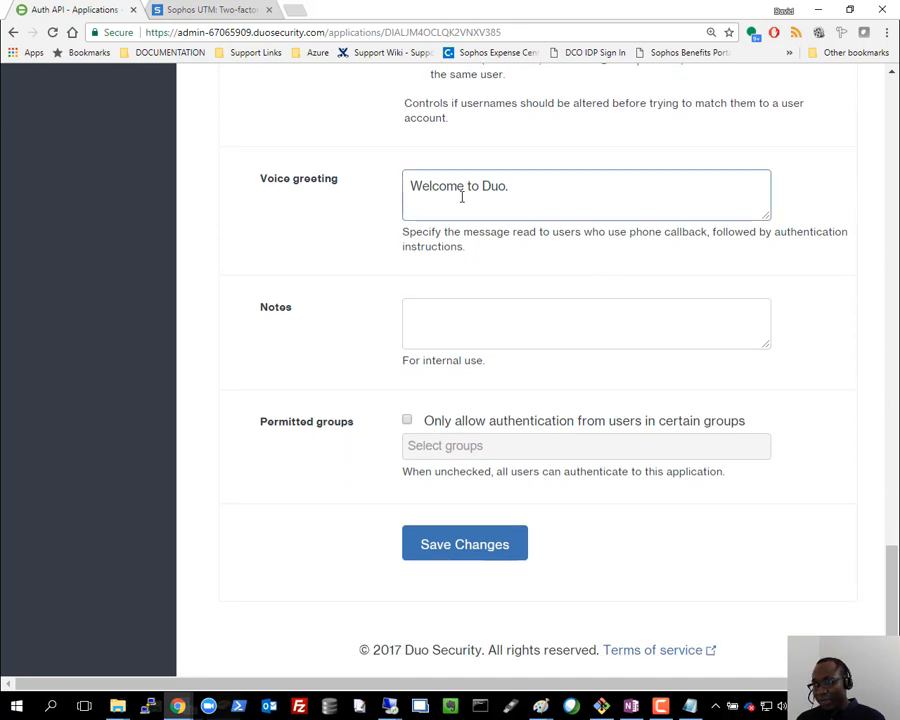
drag(545, 192, 379, 198)
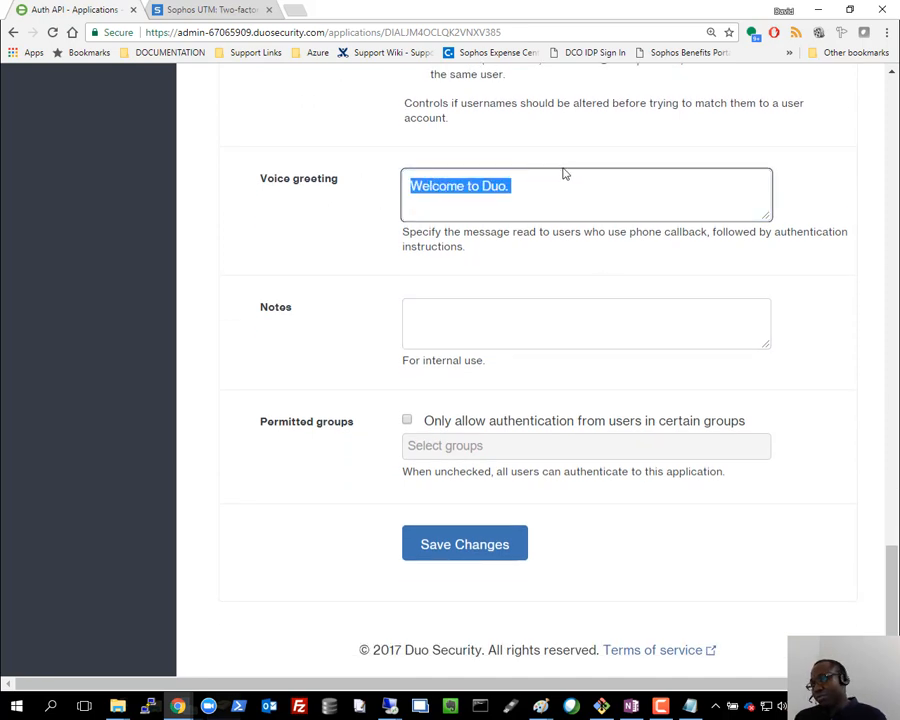
click(518, 186)
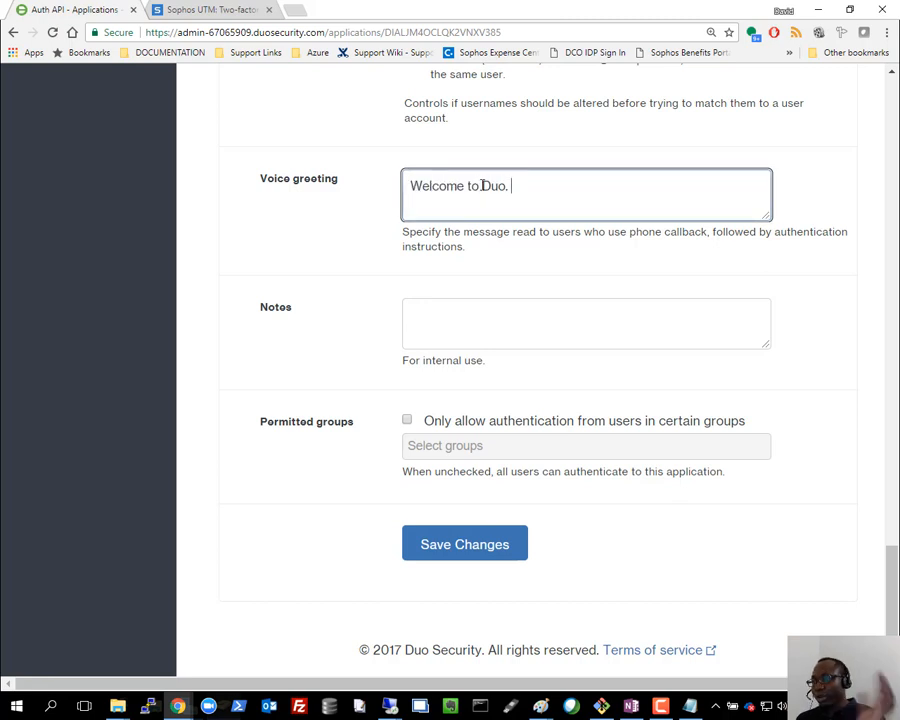
double_click(490, 186)
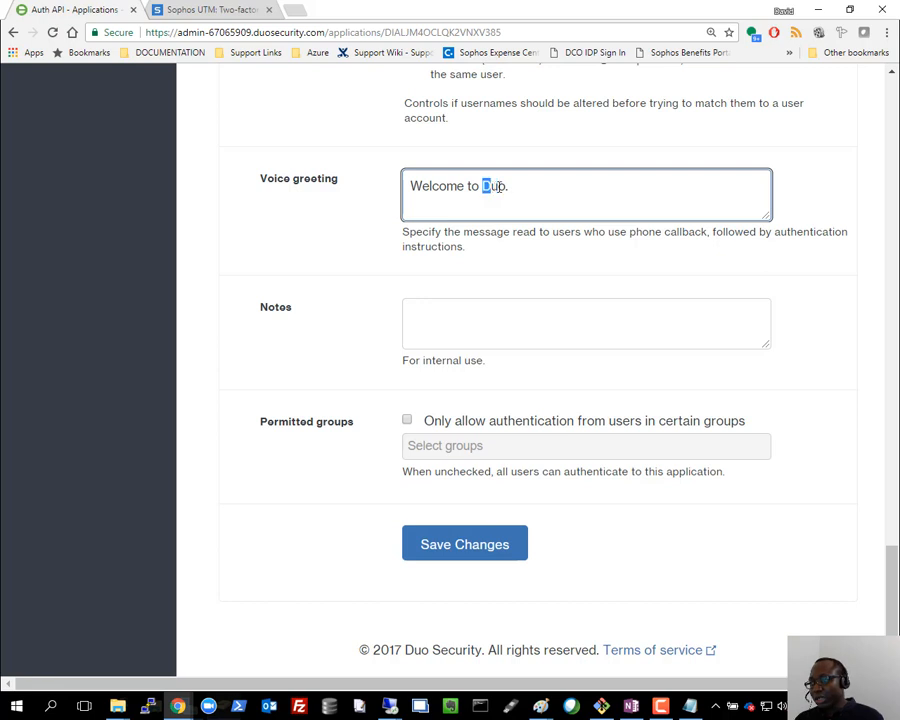
text(My Organization)
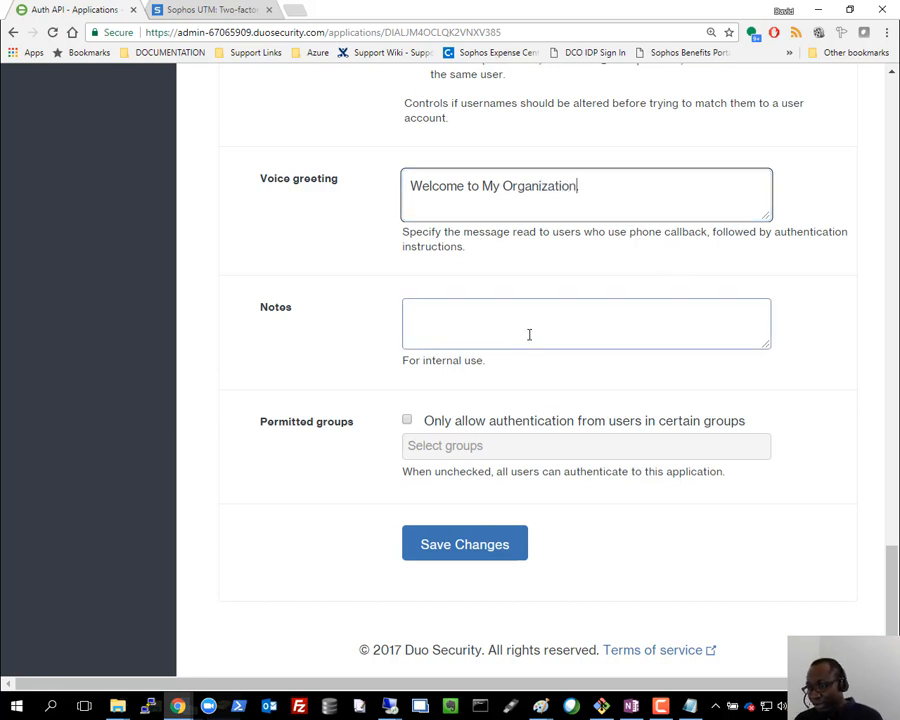
click(513, 545)
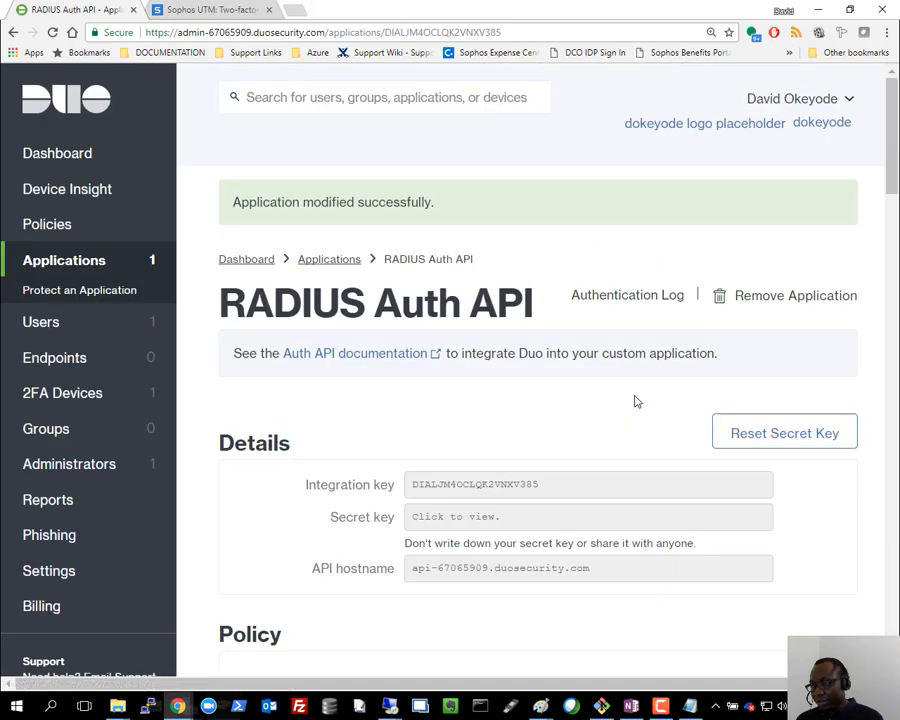
Check that the Applications list shows only RADIUS Auth API, then bring OneNote forward.
click(330, 261)
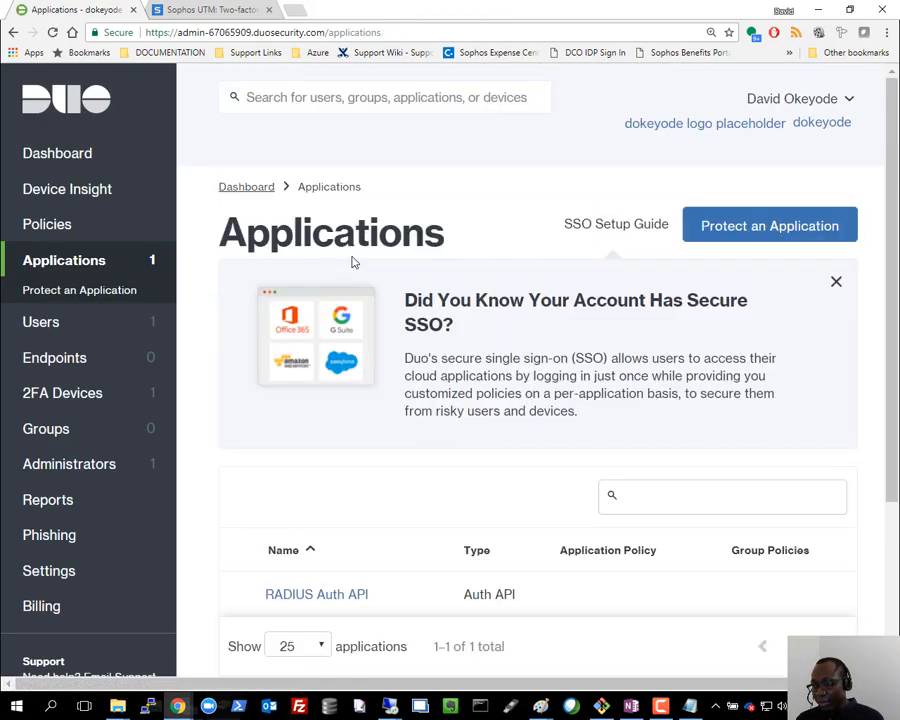
scroll(402, 366, down, 2)
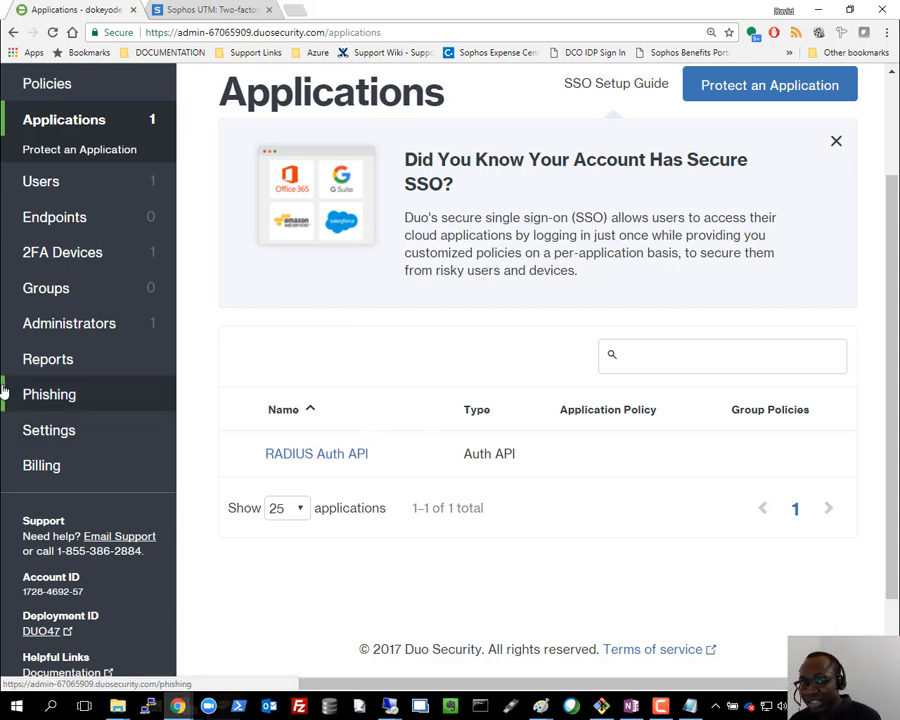
click(632, 707)
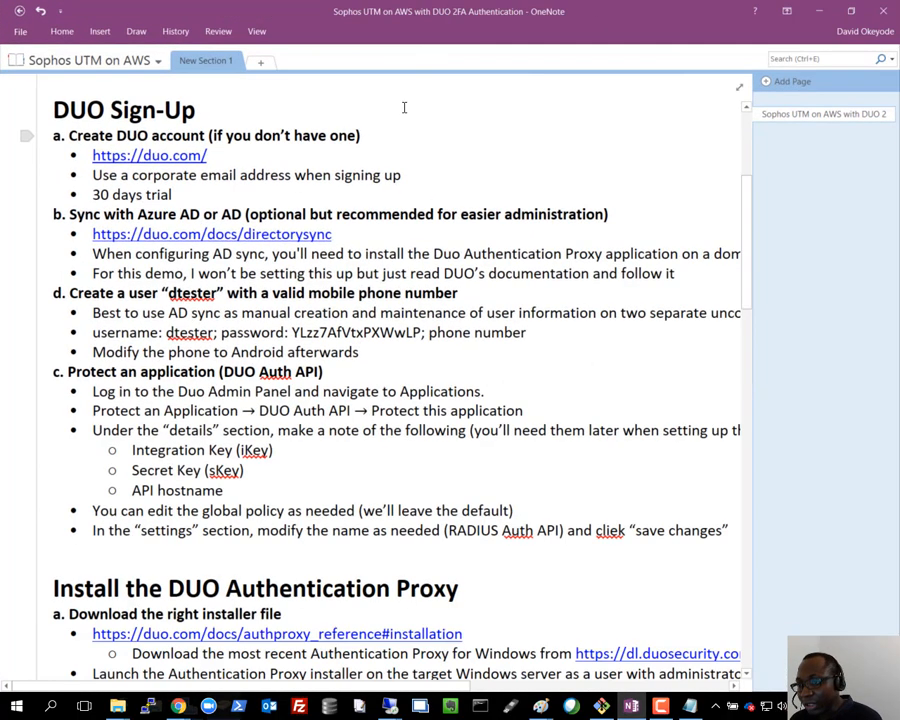
Open the duo.com authproxy_reference#installation link under 'Install the DUO Authentication Proxy'.
scroll(333, 253, down, 2)
scroll(333, 253, up, 2)
scroll(200, 320, down, 5)
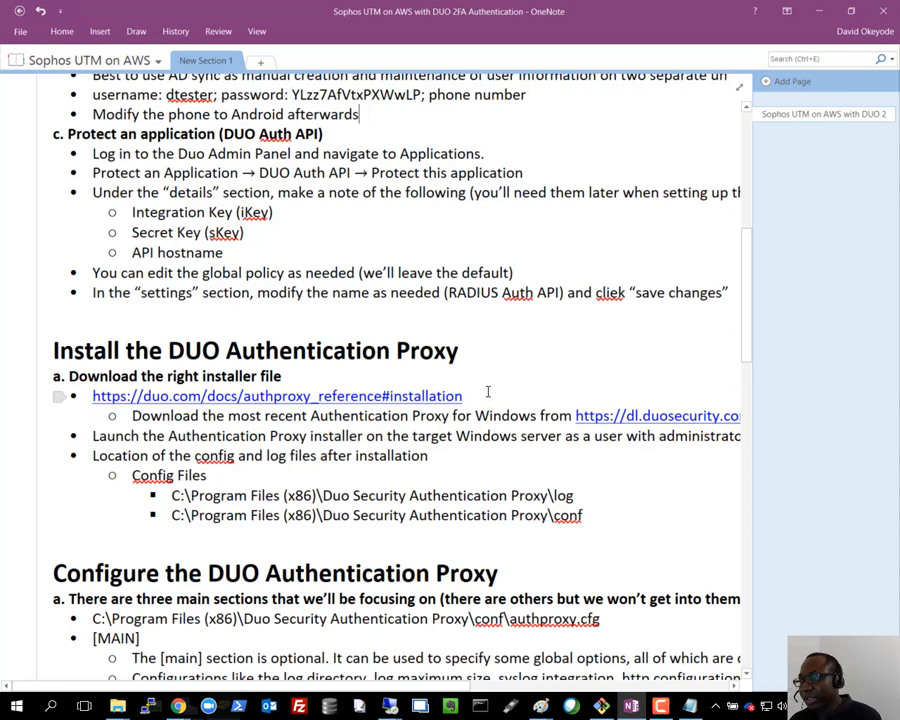
click(359, 397)
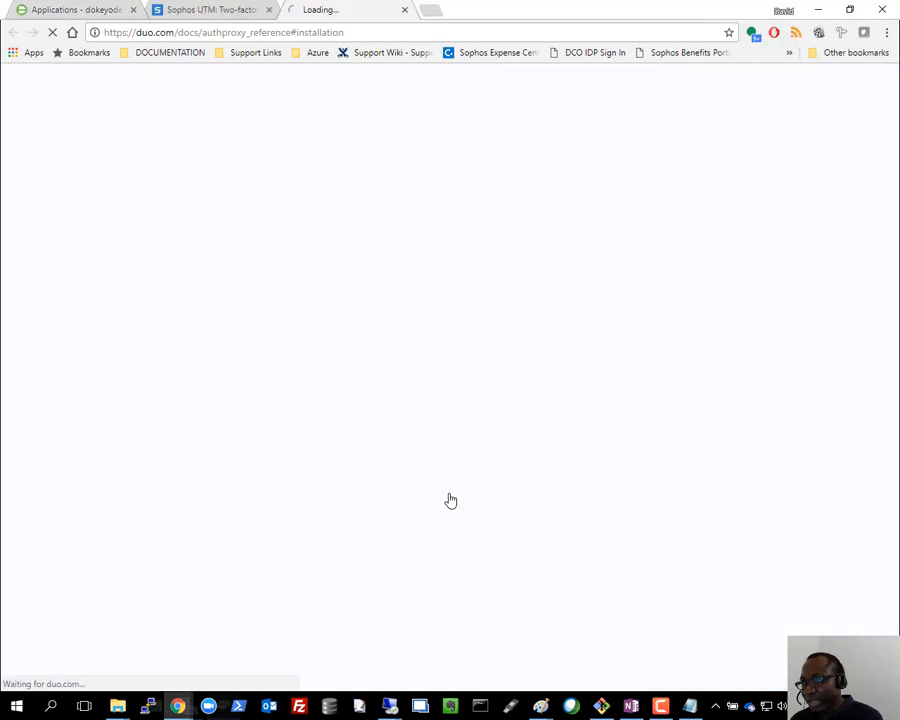
Glance back over the Sophos UTM two-factor authentication article.
click(200, 9)
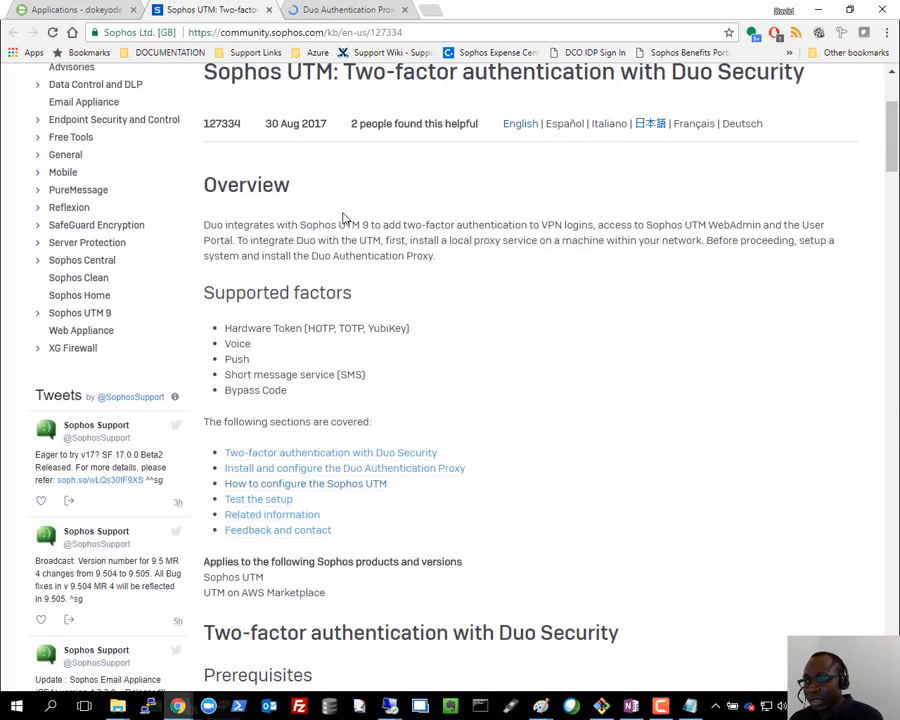
scroll(346, 280, up, 5)
scroll(349, 290, down, 4)
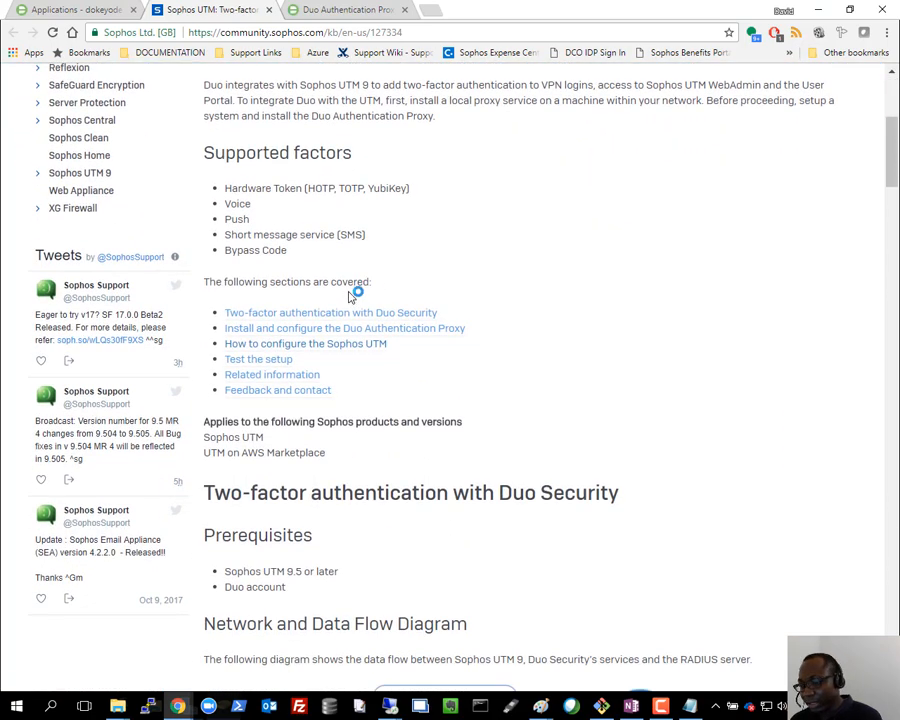
Show the Windows install steps in the Duo Authentication Proxy docs, then switch to Remote Desktop.
click(382, 8)
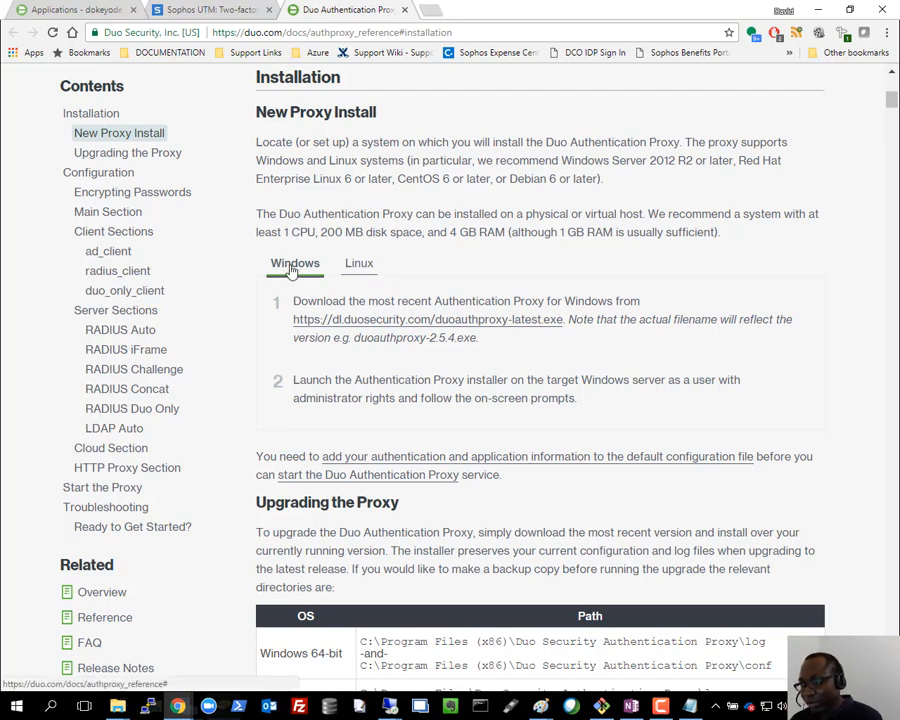
click(352, 274)
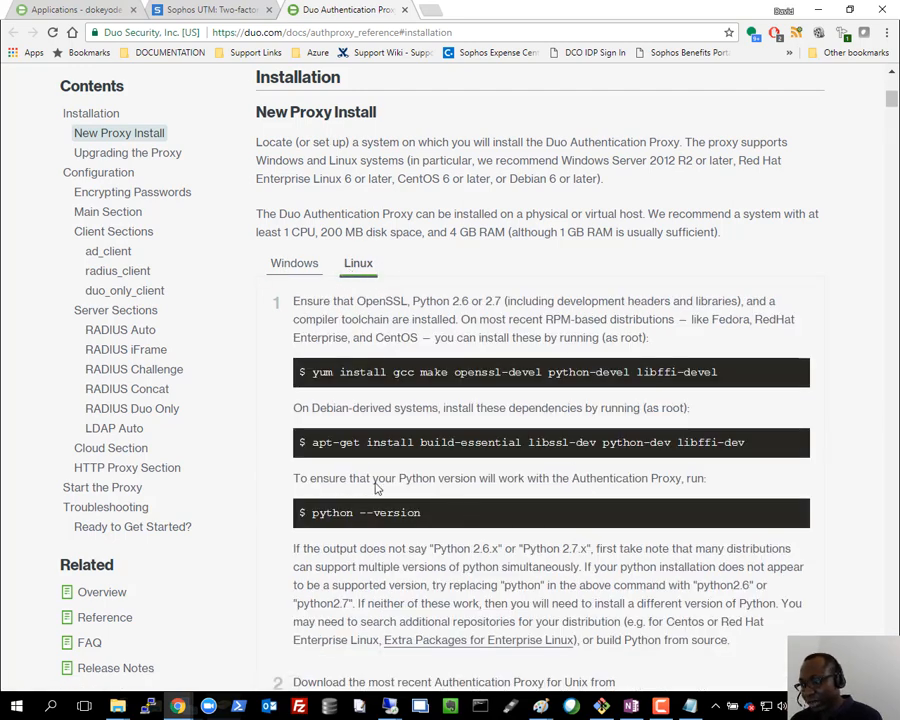
scroll(378, 468, down, 4)
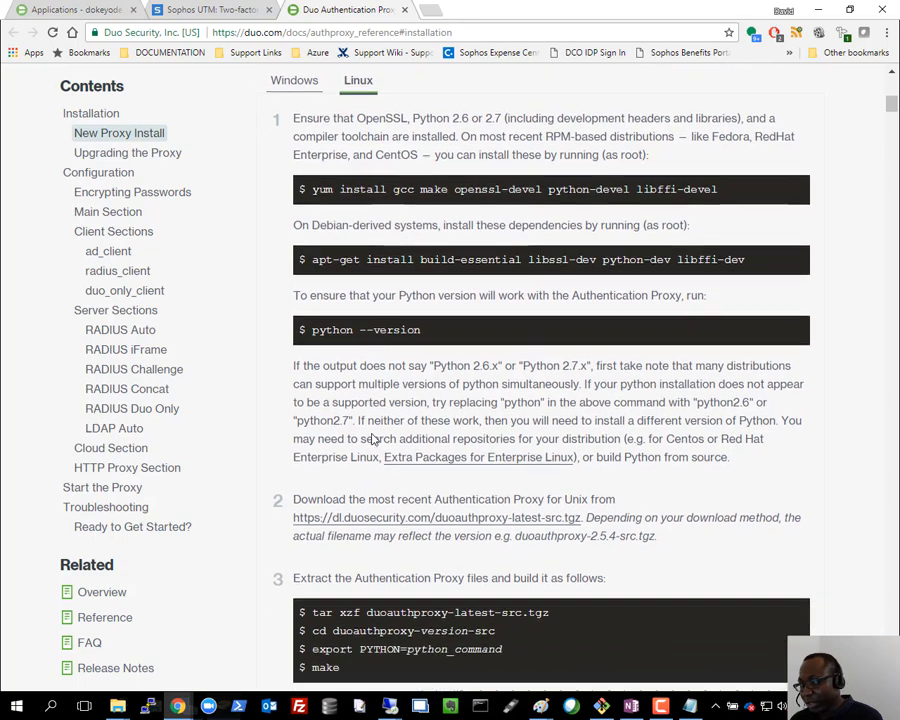
scroll(372, 440, up, 2)
scroll(372, 440, up, 1)
click(295, 262)
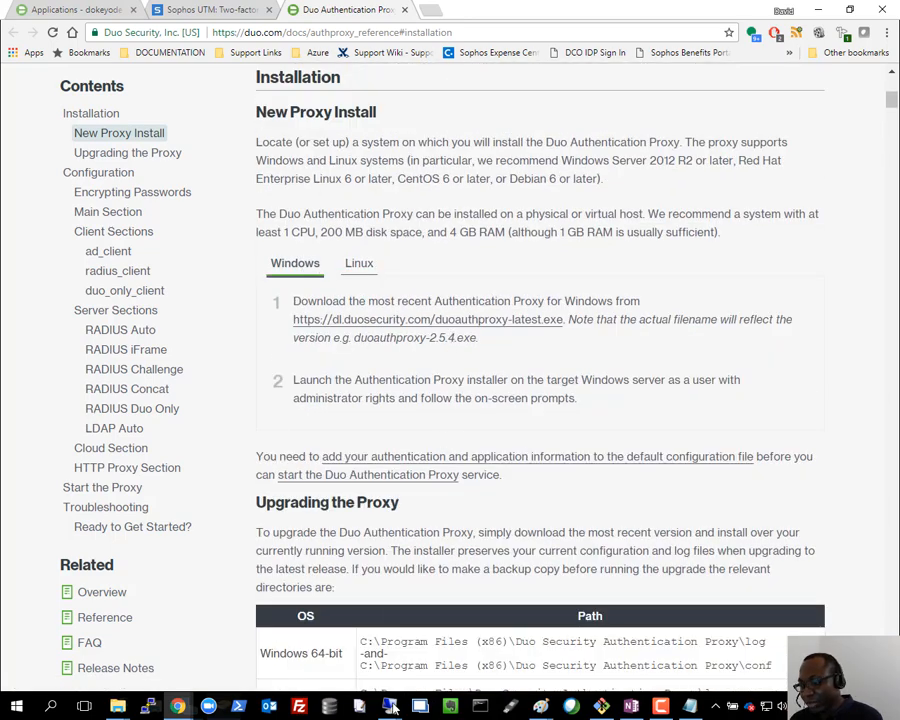
mouse_move(390, 705)
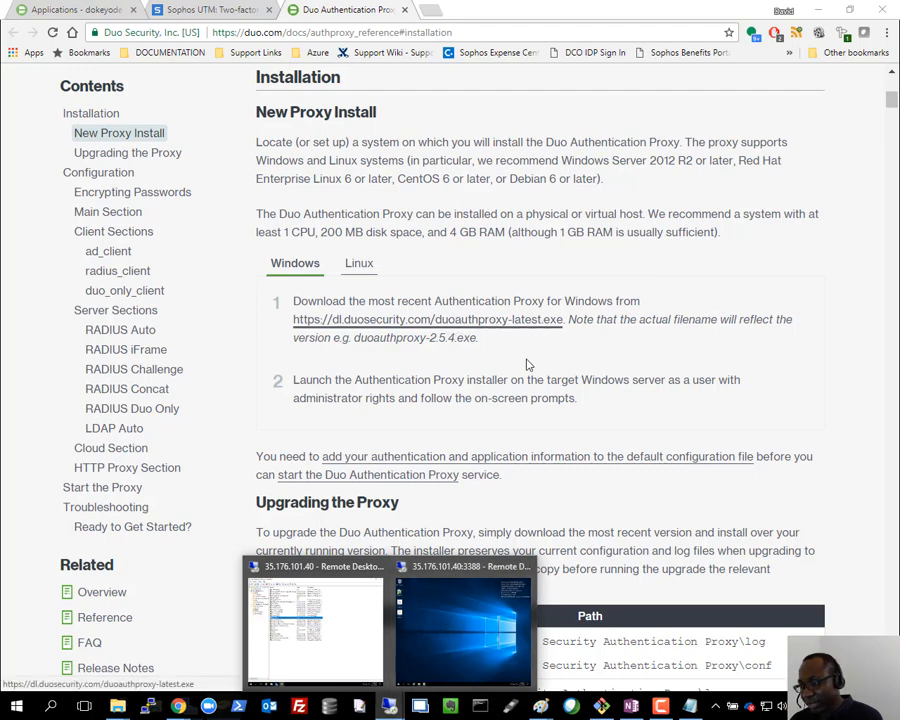
click(463, 625)
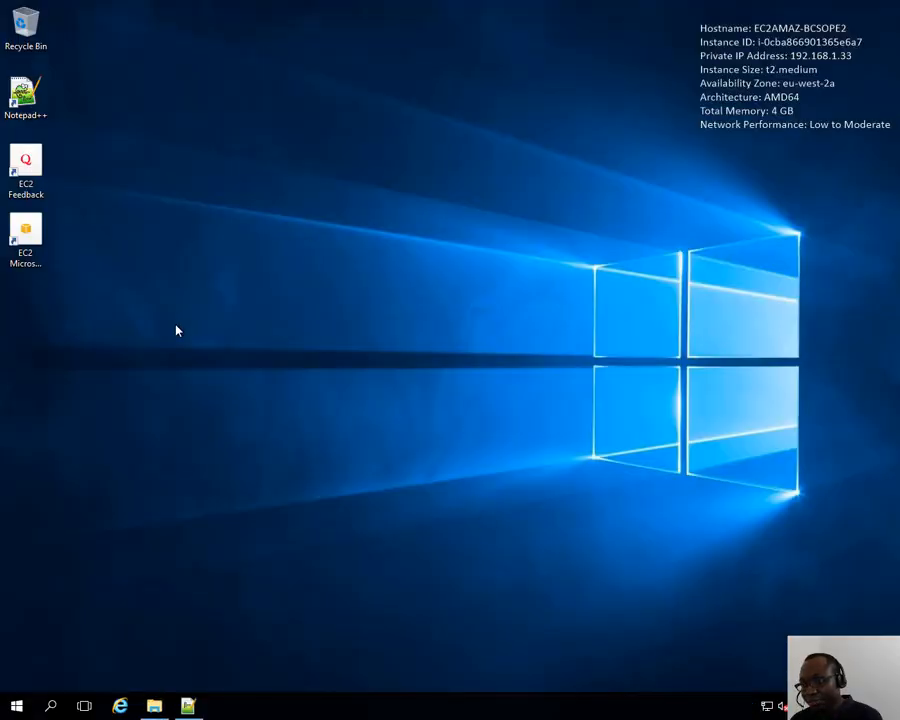
Run duoauthproxy-2.5.4 from Downloads as administrator, accept the licence, and close the finished installer.
click(154, 706)
click(196, 88)
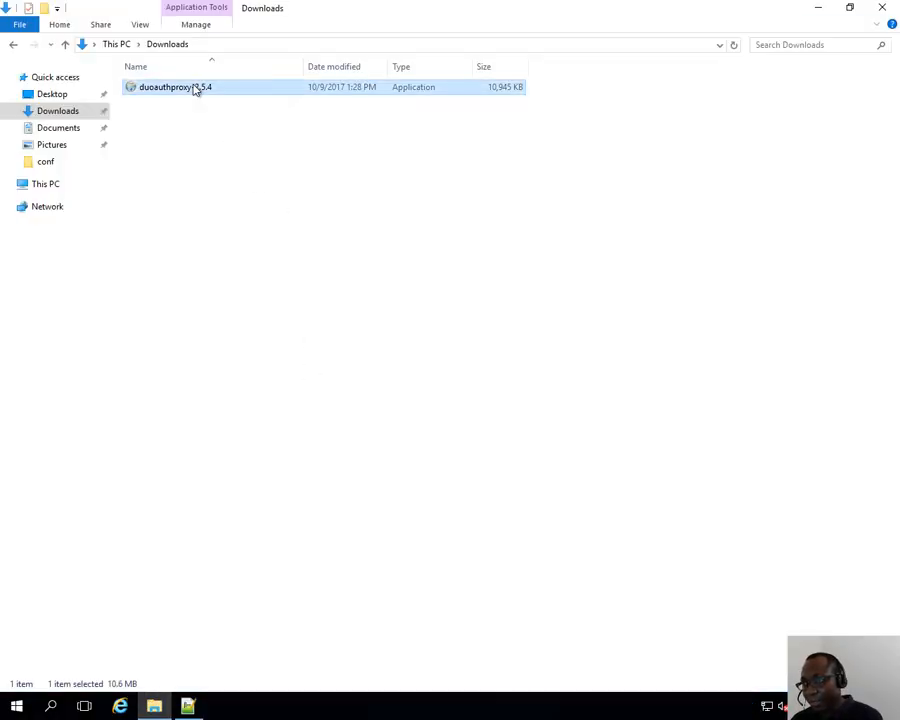
right_click(196, 88)
click(222, 112)
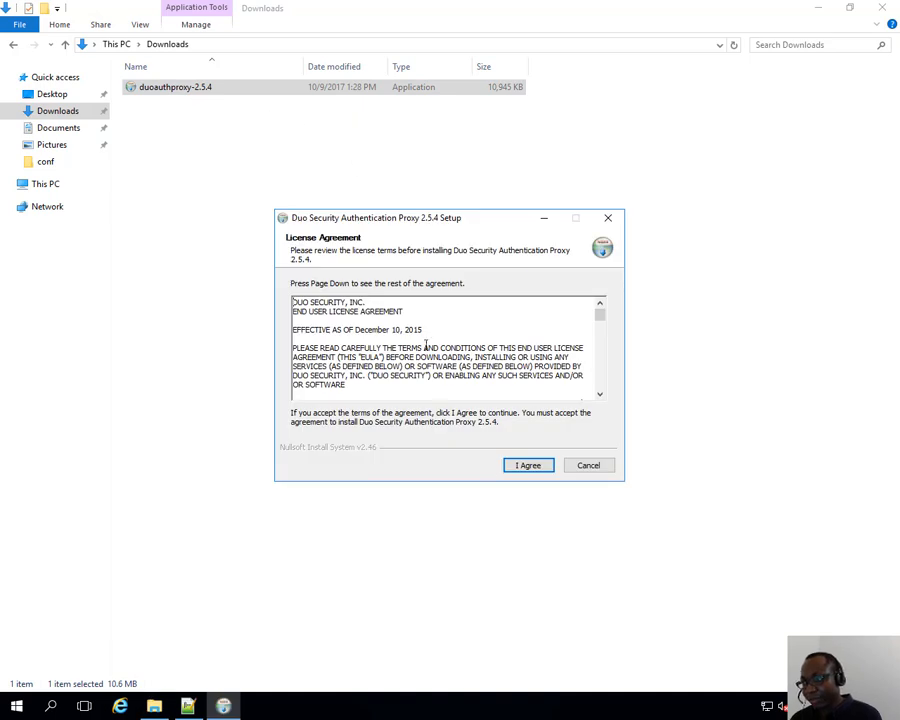
click(536, 467)
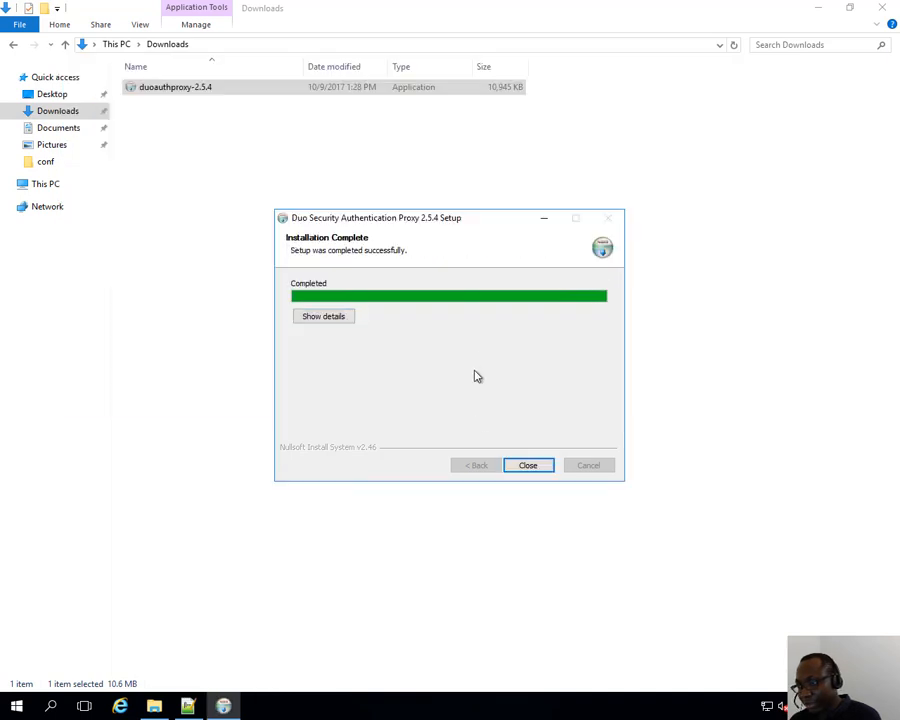
click(530, 466)
click(531, 446)
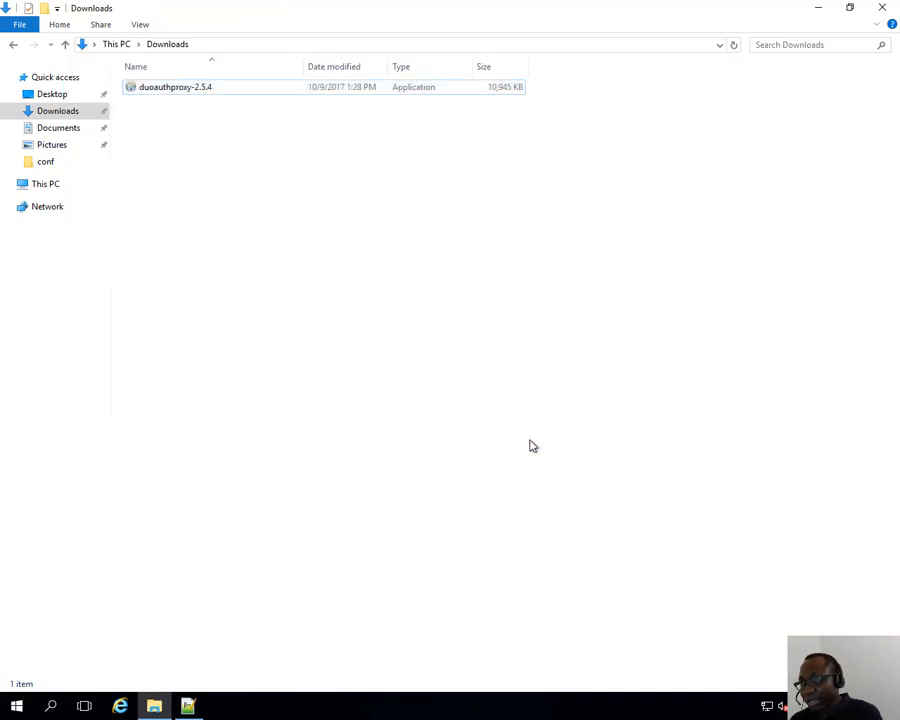
Browse C:\Program Files (x86)\Duo Security Authentication Proxy\conf and select authproxy.cfg.
click(57, 188)
double_click(206, 186)
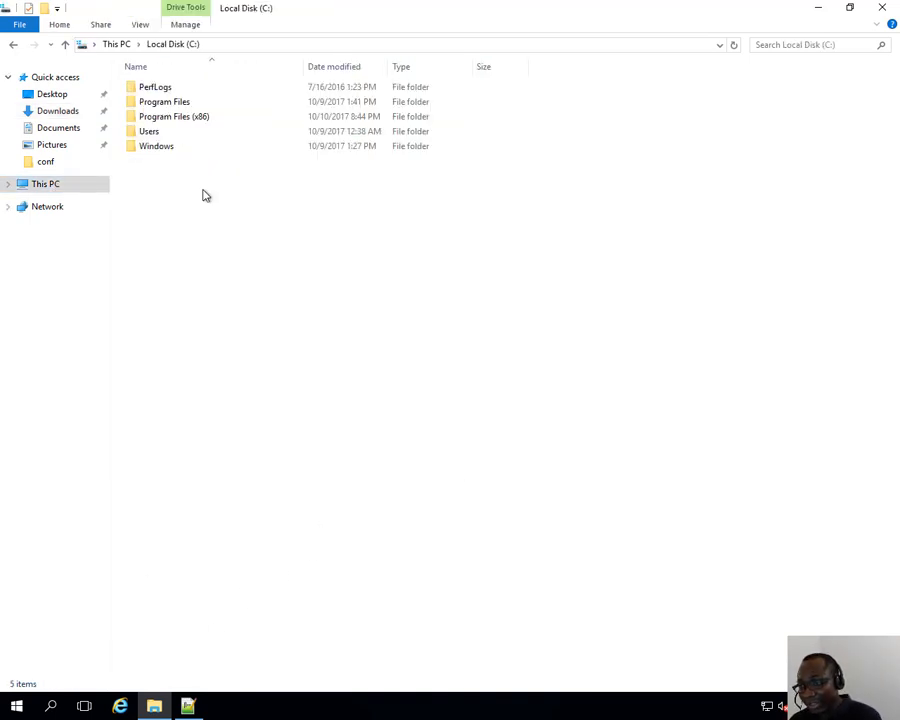
double_click(193, 116)
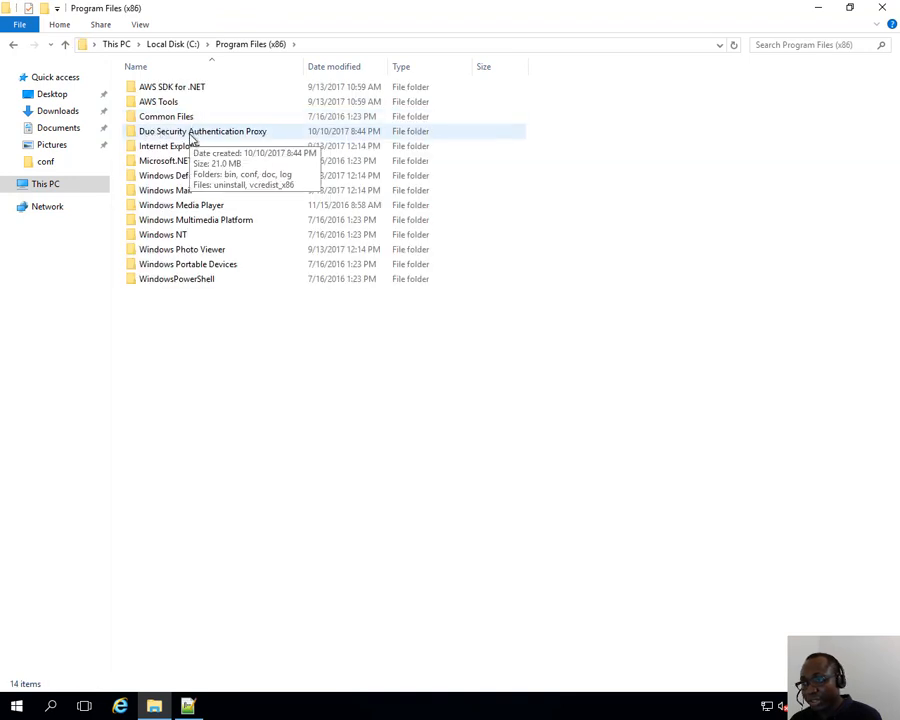
click(193, 140)
double_click(193, 138)
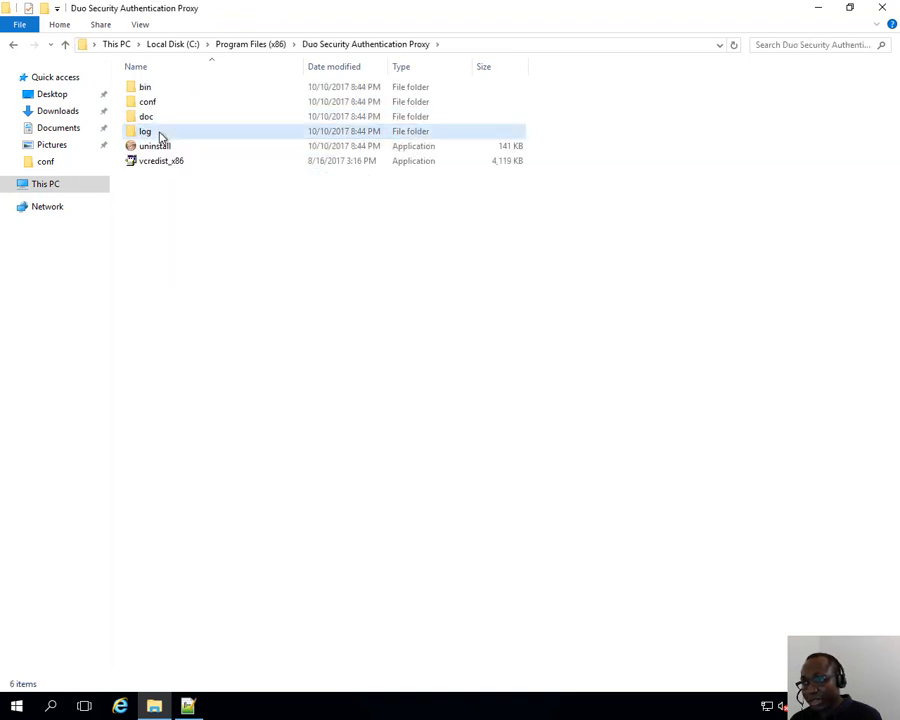
double_click(161, 133)
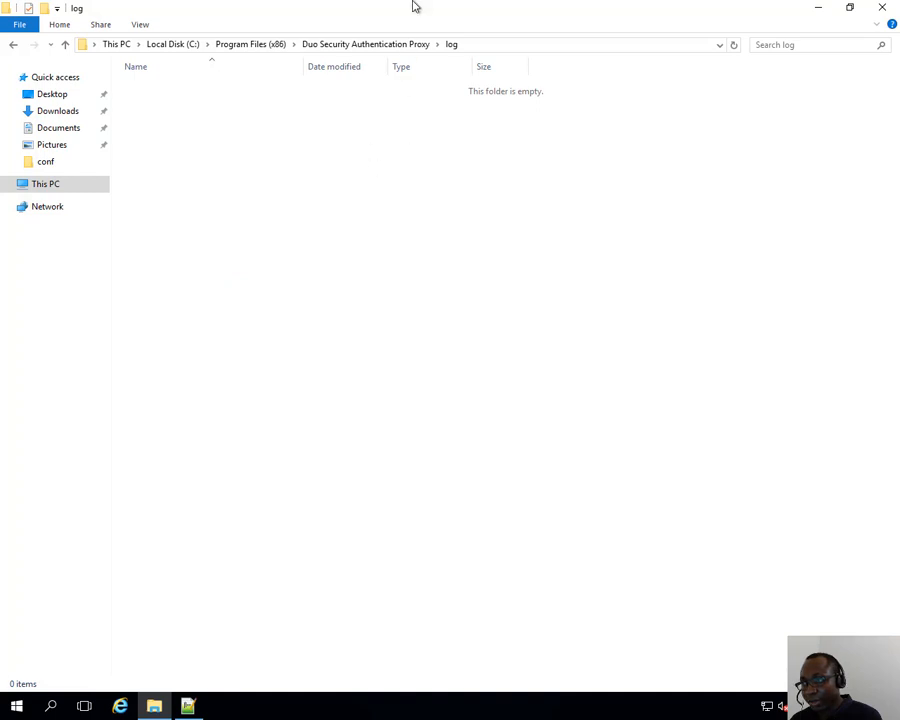
click(390, 44)
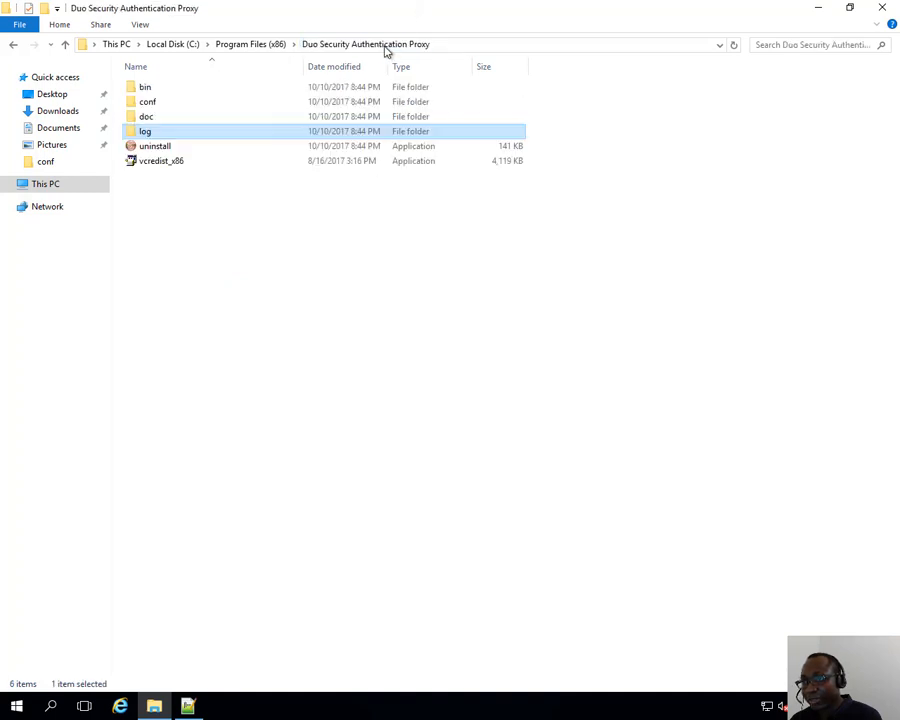
double_click(154, 101)
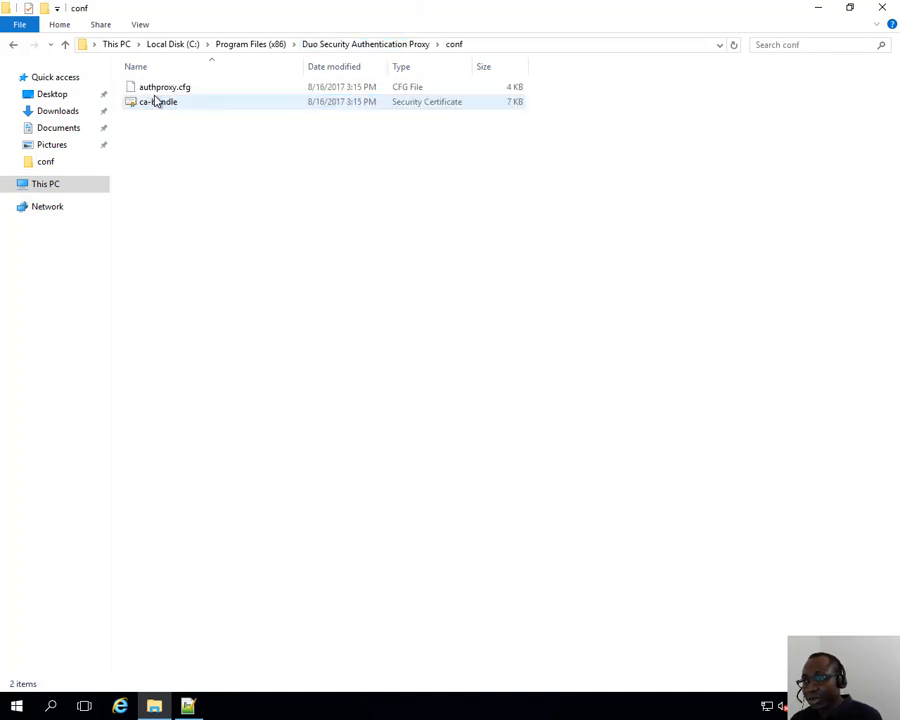
click(172, 89)
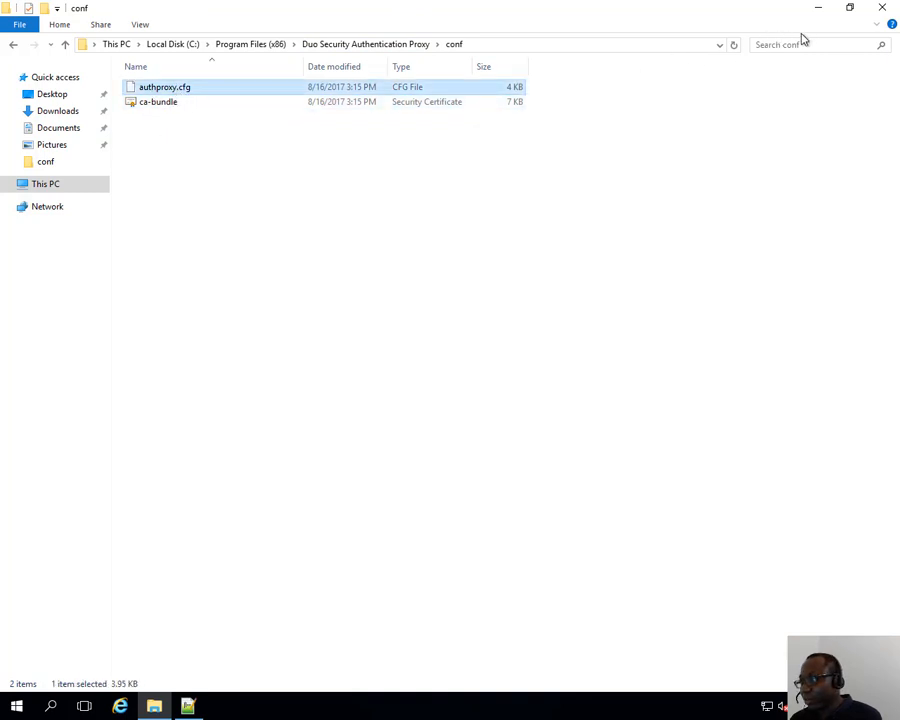
Leave the remote session and bring the OneNote notes to the front.
click(148, 25)
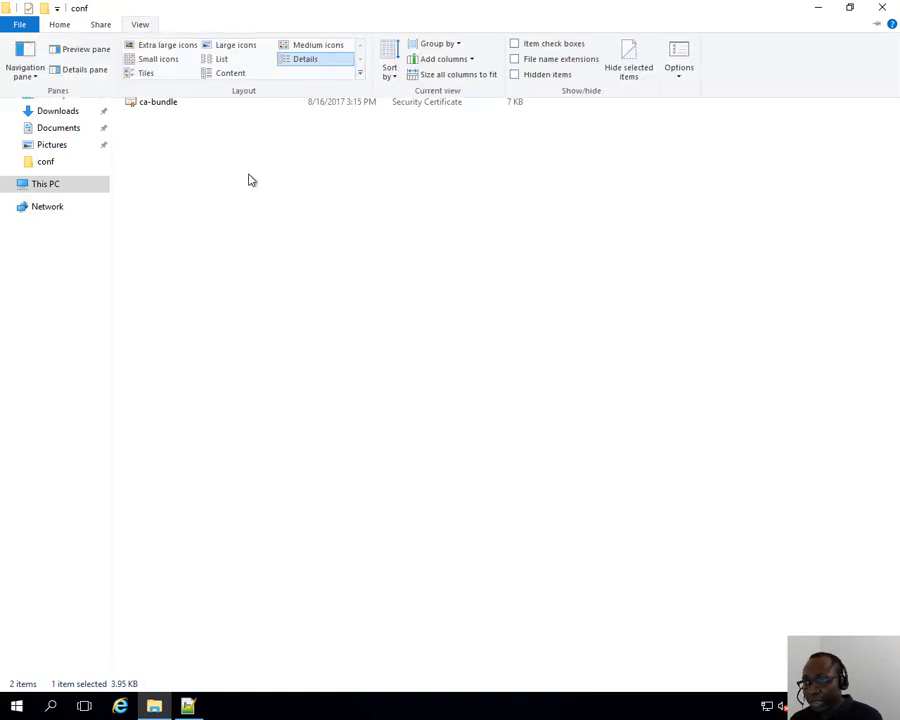
click(268, 211)
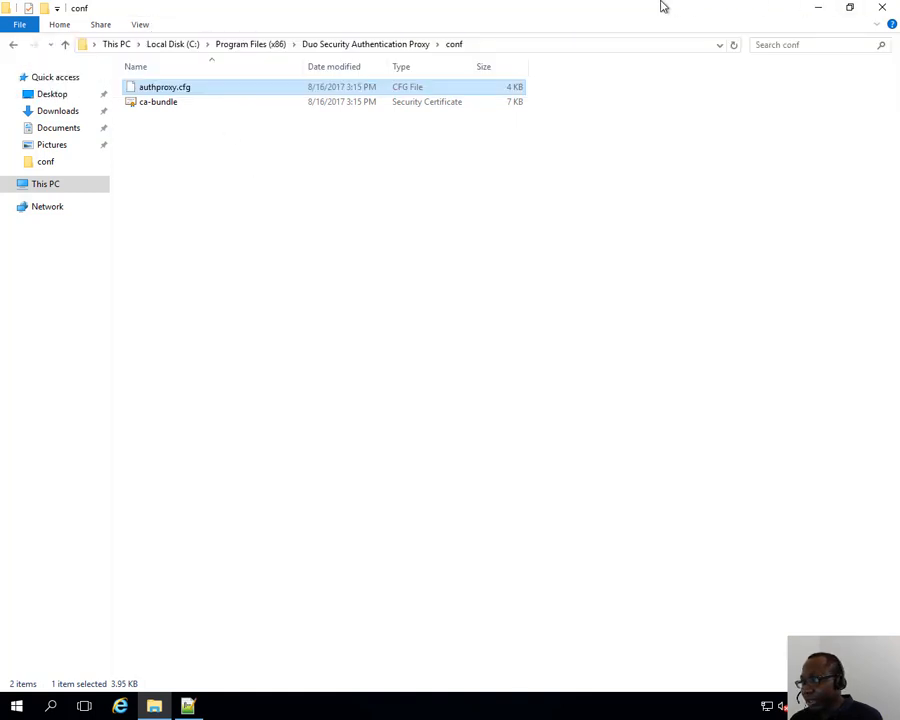
click(592, 8)
click(630, 706)
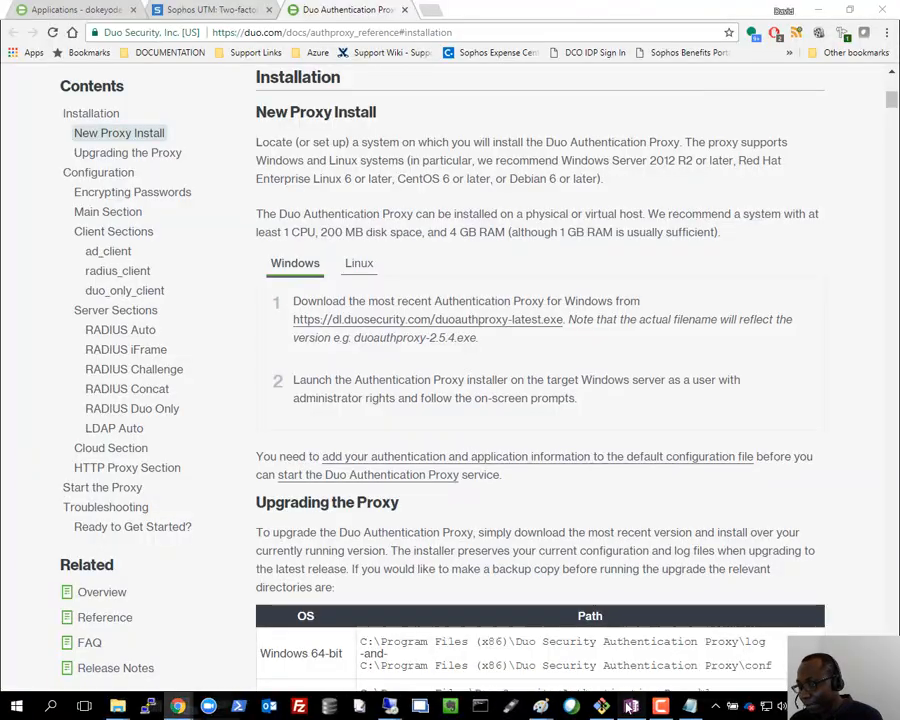
Read the OneNote proxy install notes, fitting the page width and then zooming back to 125%.
scroll(360, 207, down, 2)
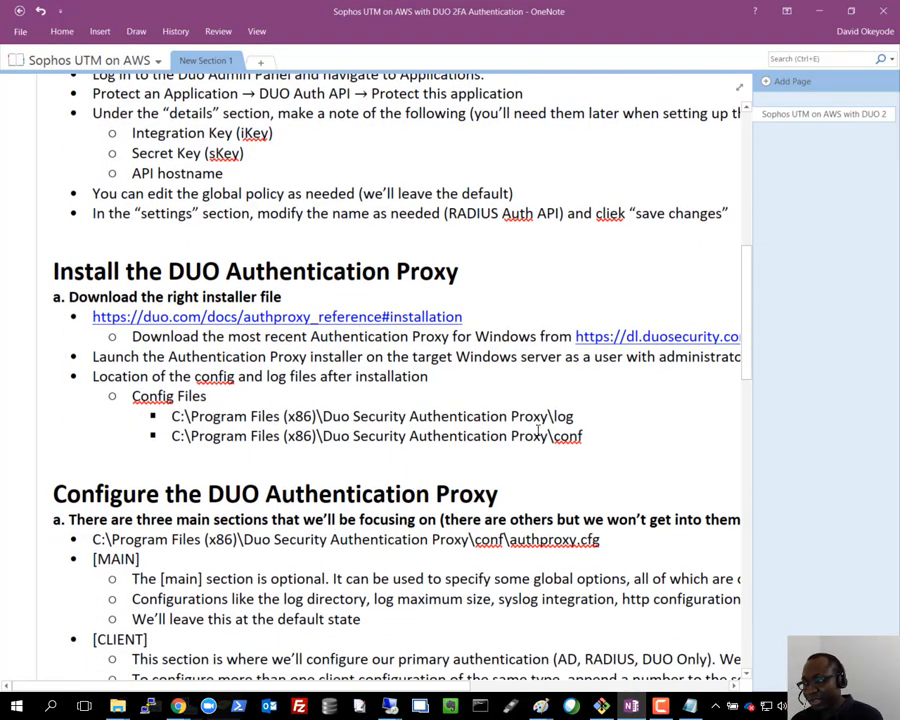
drag(584, 436, 53, 270)
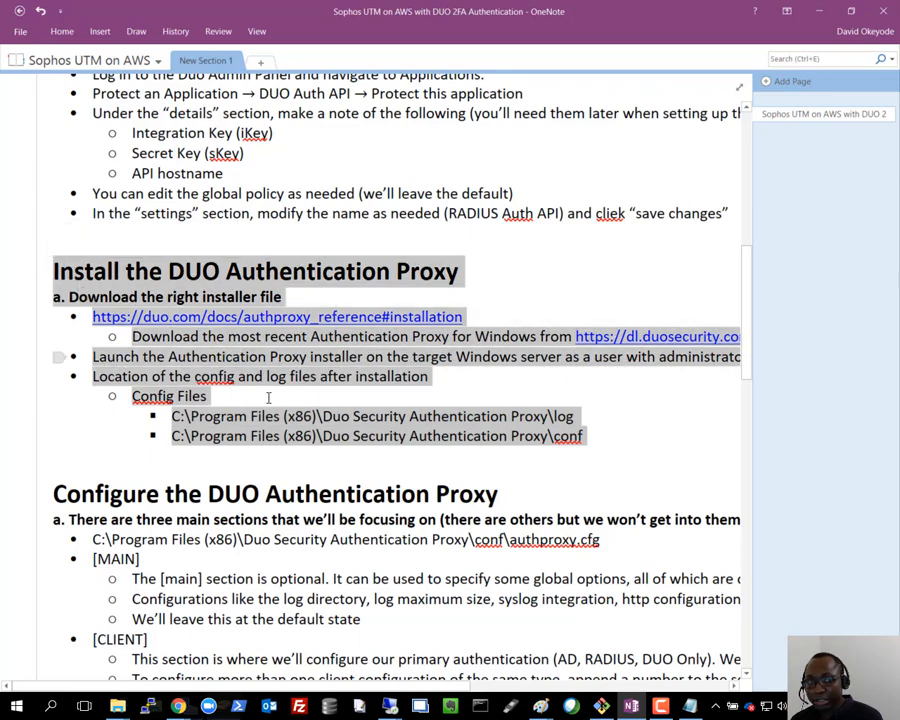
scroll(304, 372, down, 2)
scroll(304, 372, down, 4)
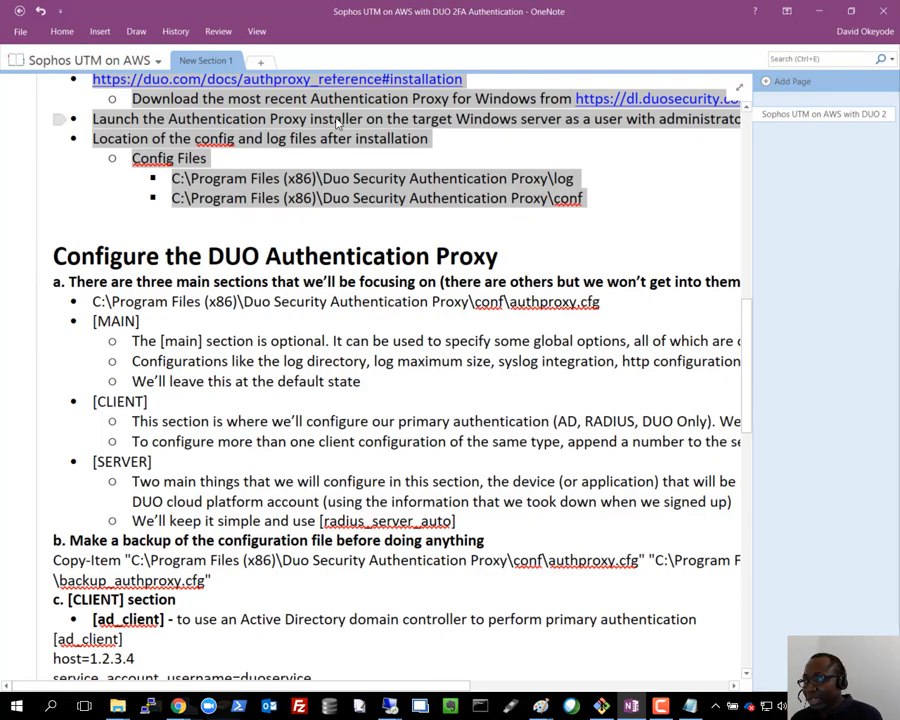
click(255, 32)
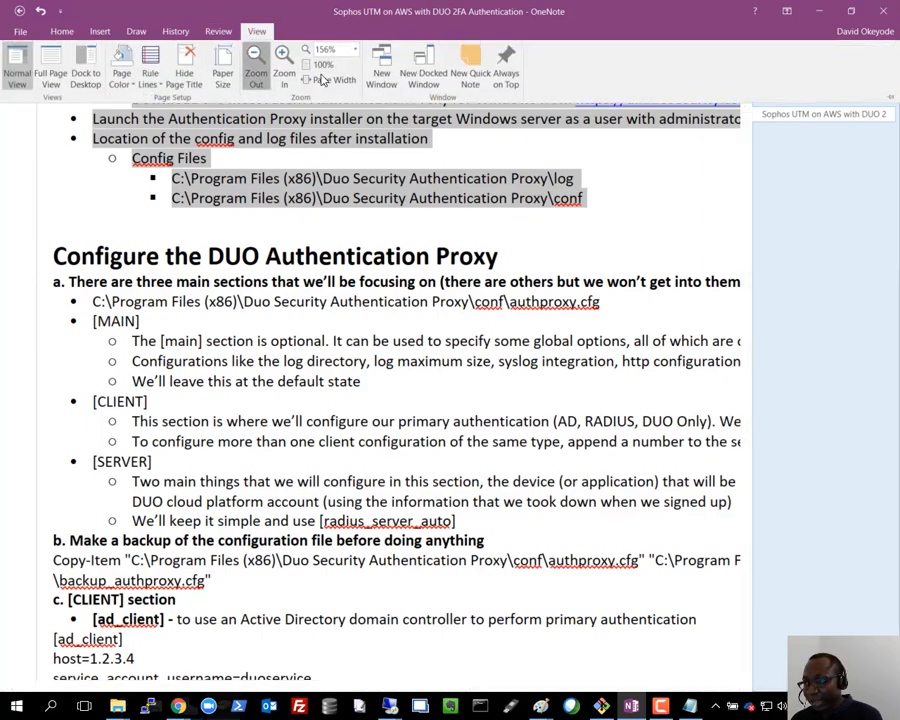
click(256, 62)
click(323, 80)
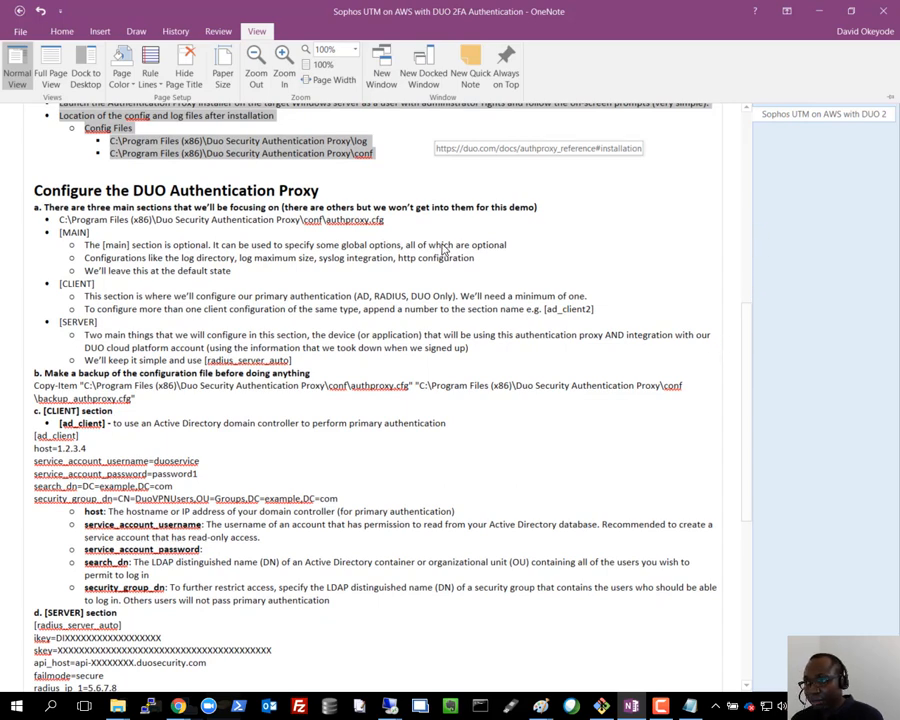
click(284, 55)
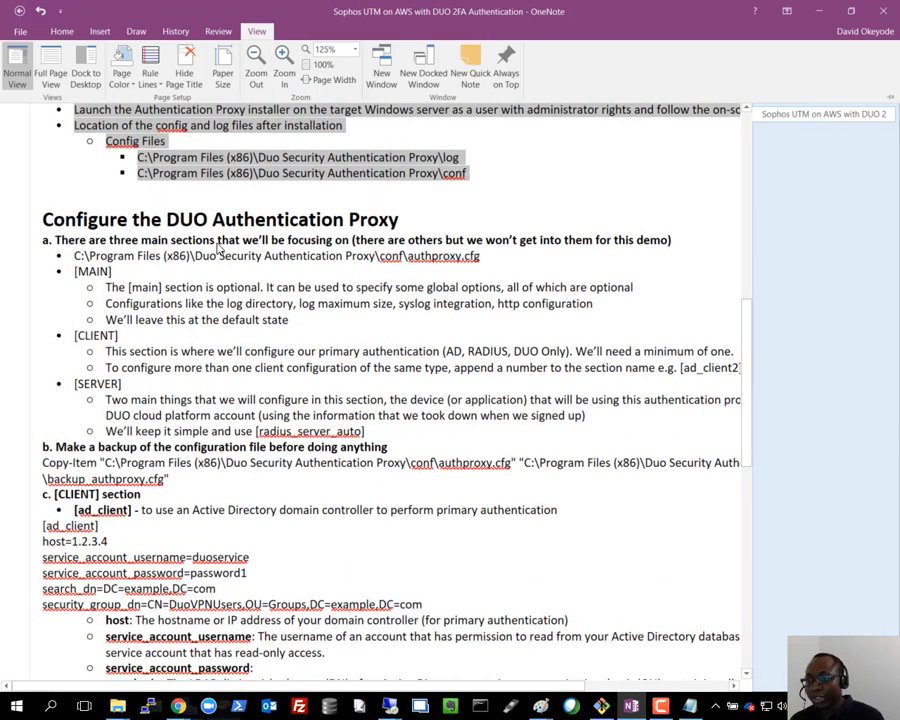
In the remote conf folder, open authproxy.cfg with Edit with Notepad++.
click(391, 707)
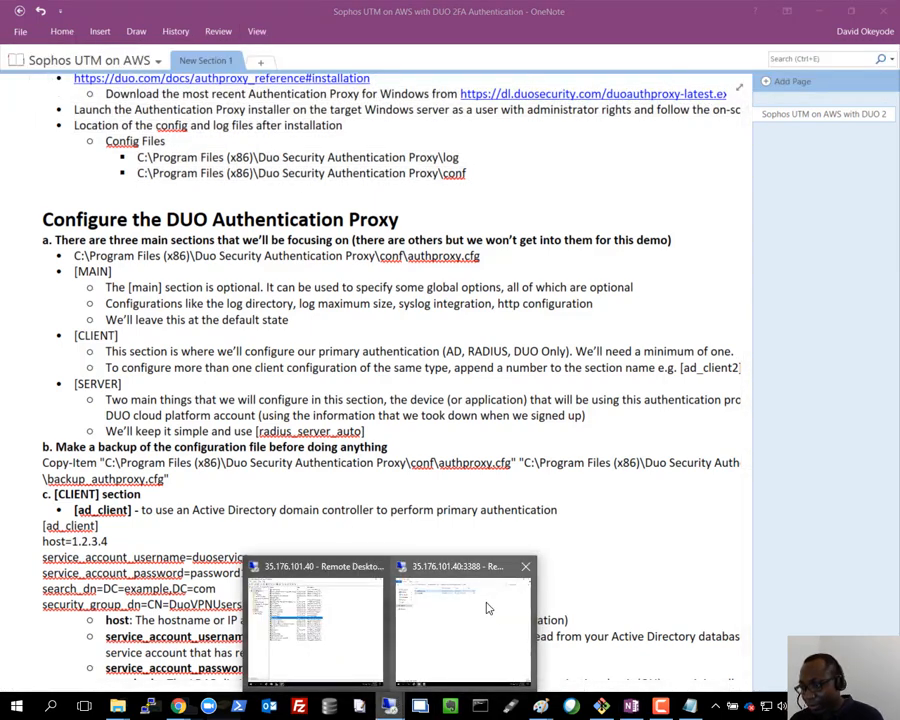
click(315, 622)
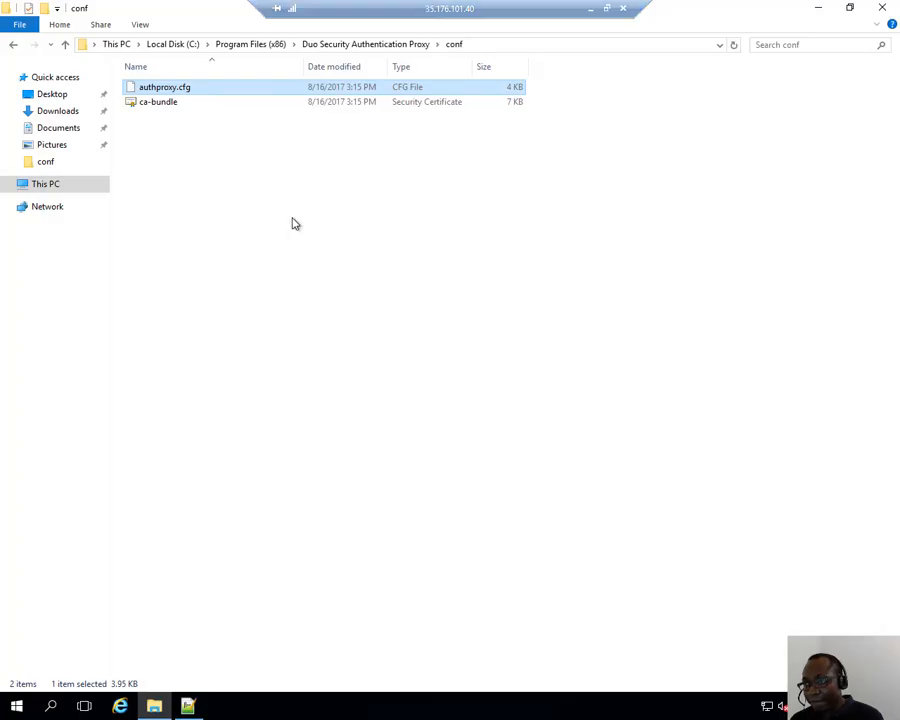
right_click(169, 90)
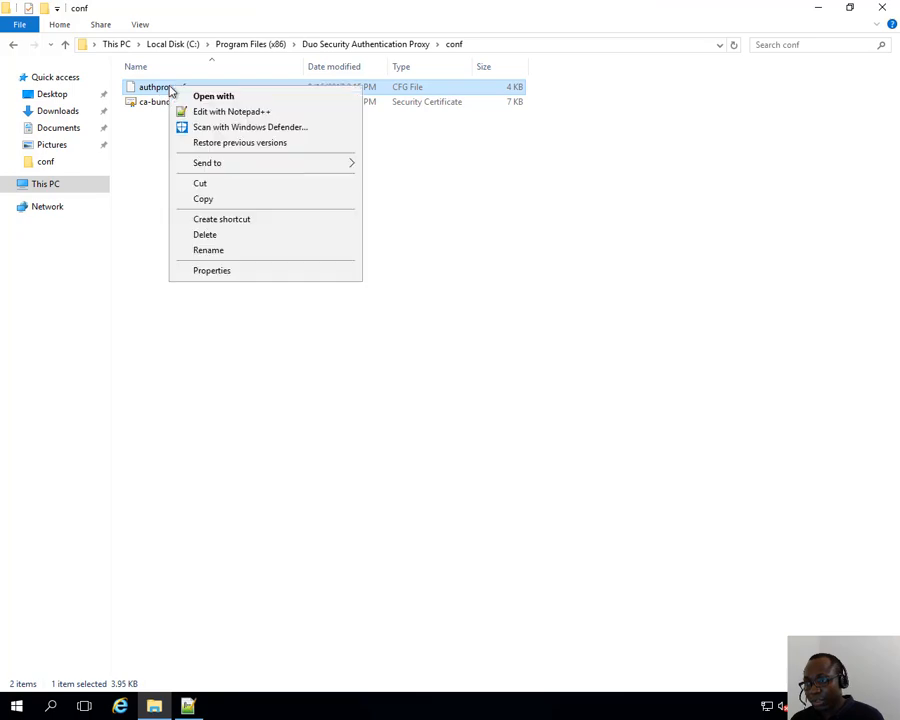
click(205, 113)
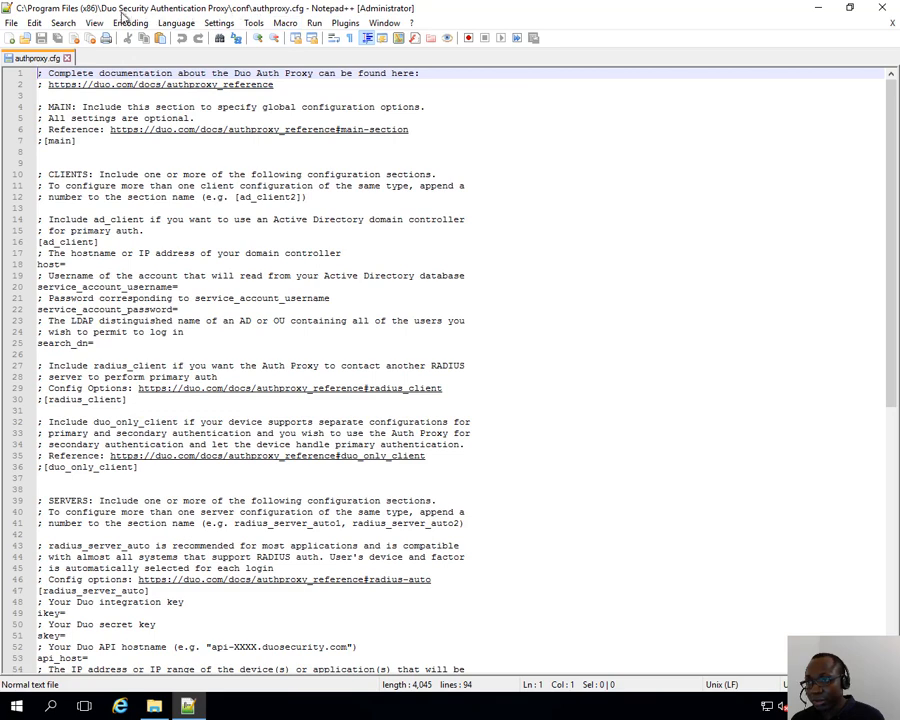
Zoom out authproxy.cfg via View > Zoom, then enlarge its text with the mouse wheel.
click(101, 23)
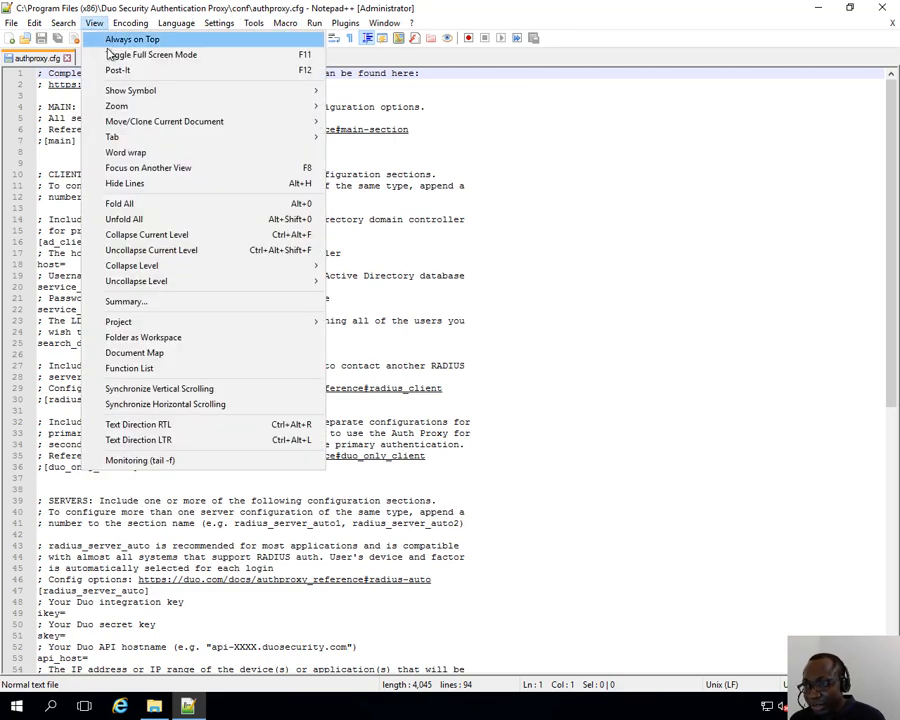
click(446, 127)
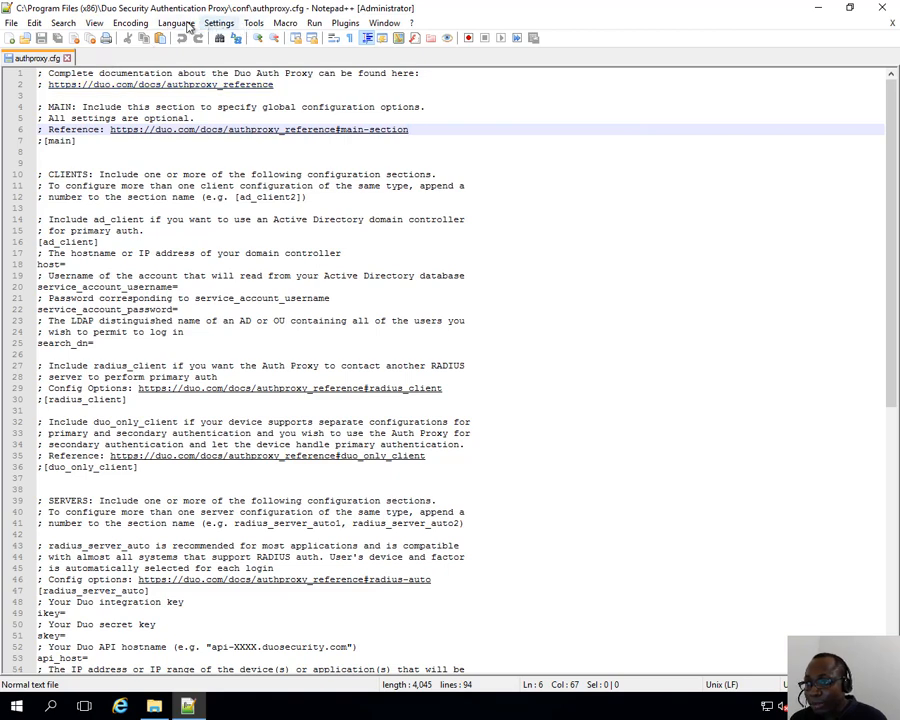
click(93, 23)
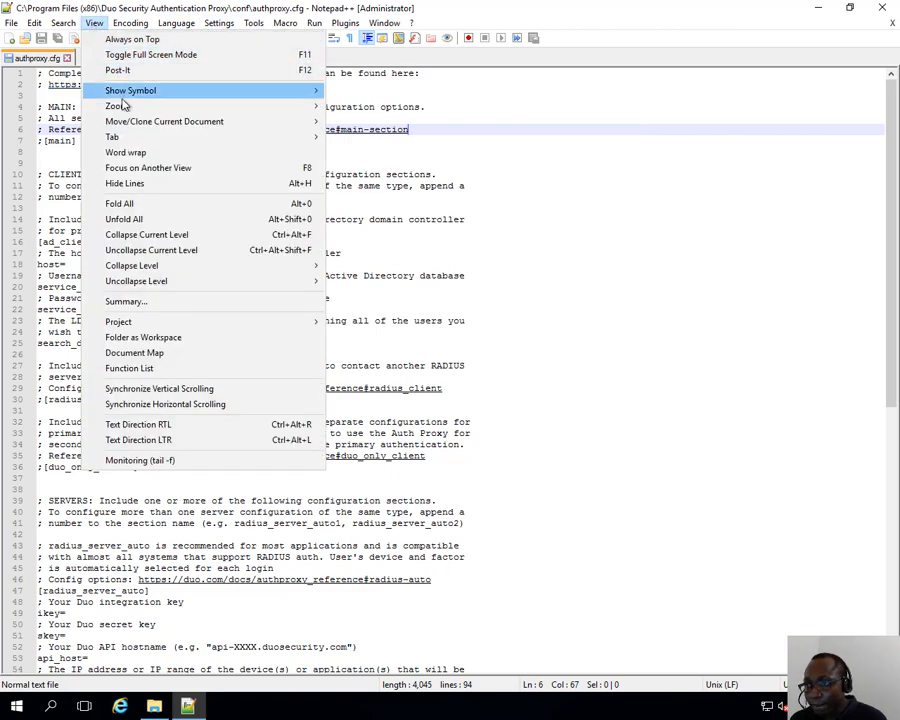
mouse_move(224, 107)
click(418, 122)
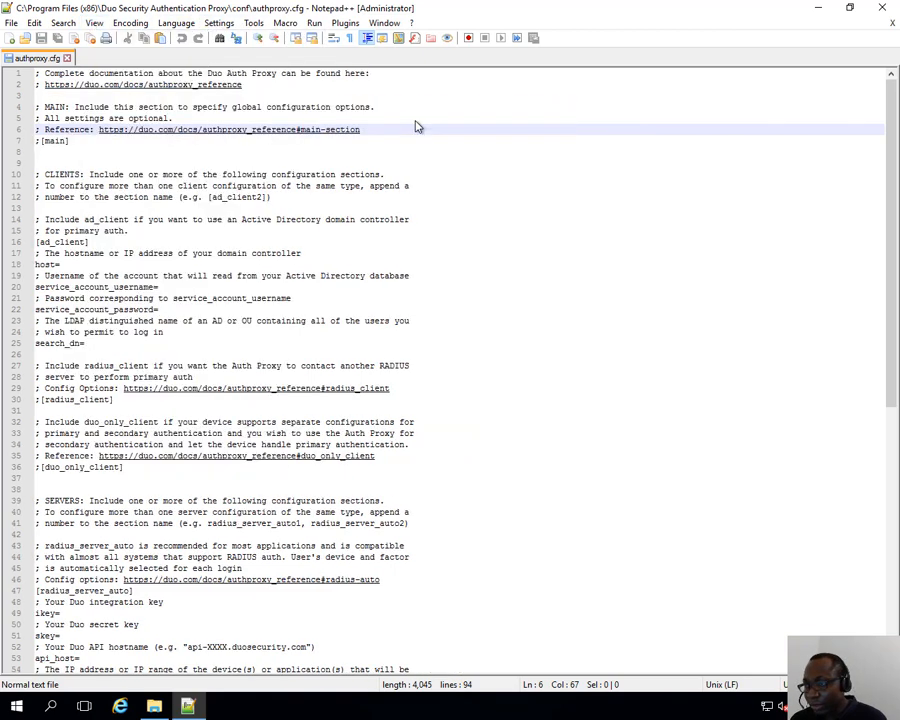
click(90, 22)
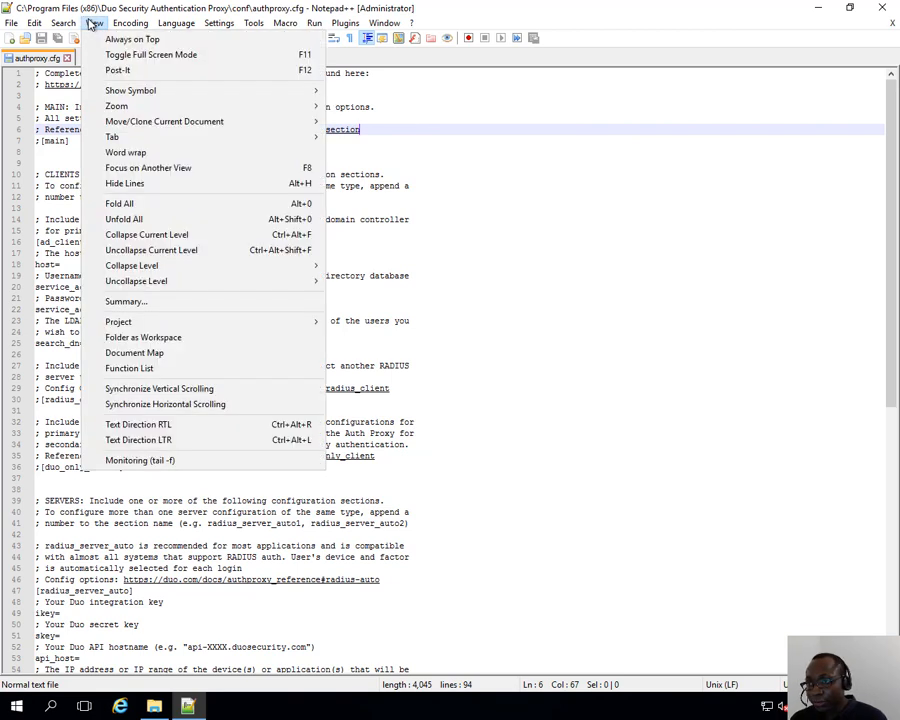
mouse_move(184, 110)
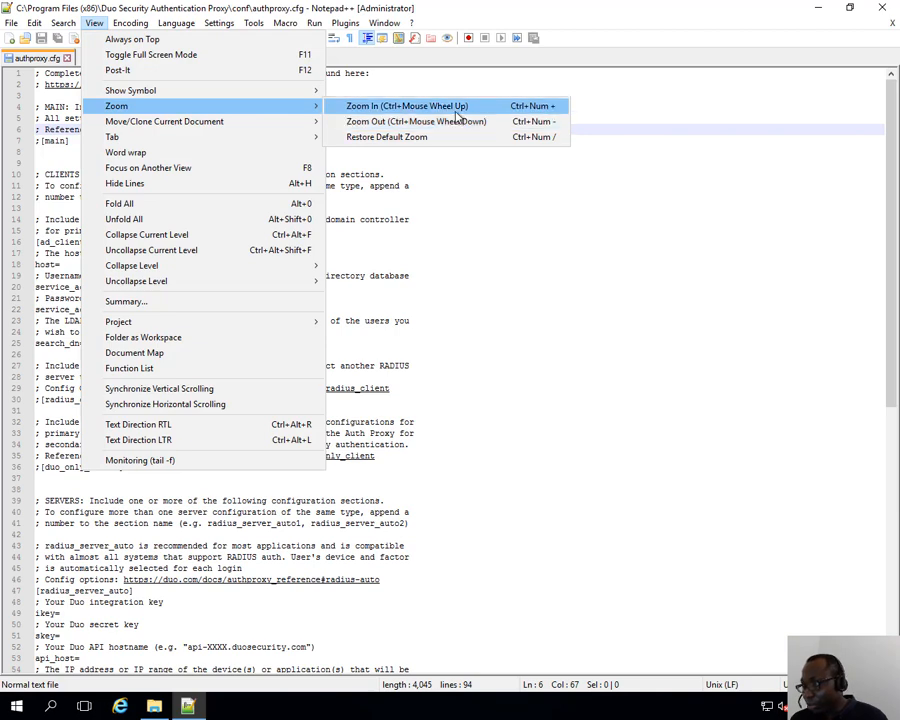
click(619, 218)
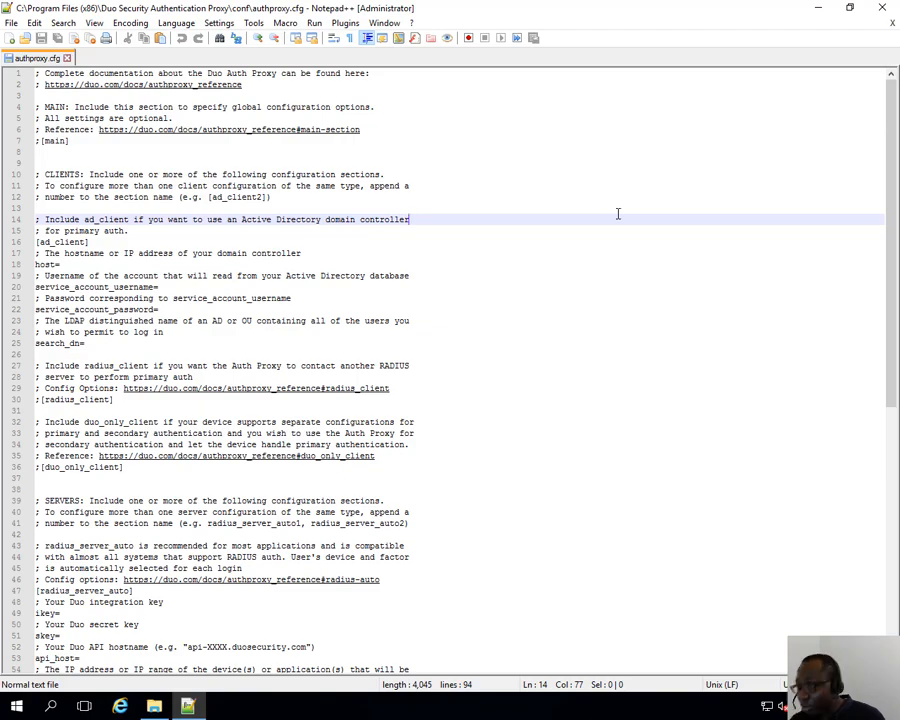
scroll(618, 213, down, 2)
scroll(618, 213, up, 4)
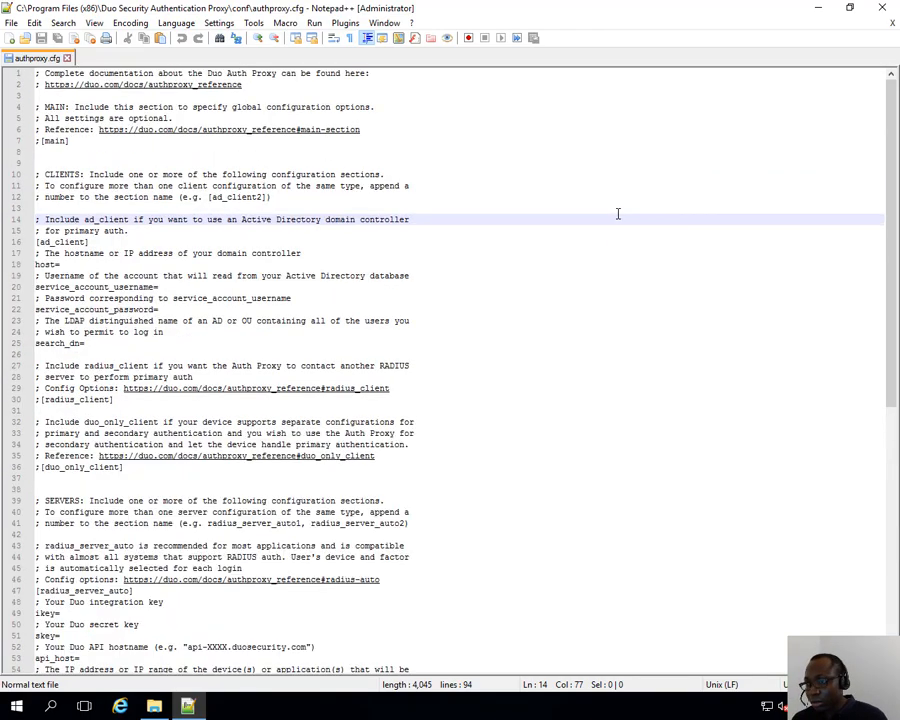
scroll(618, 213, up, 2)
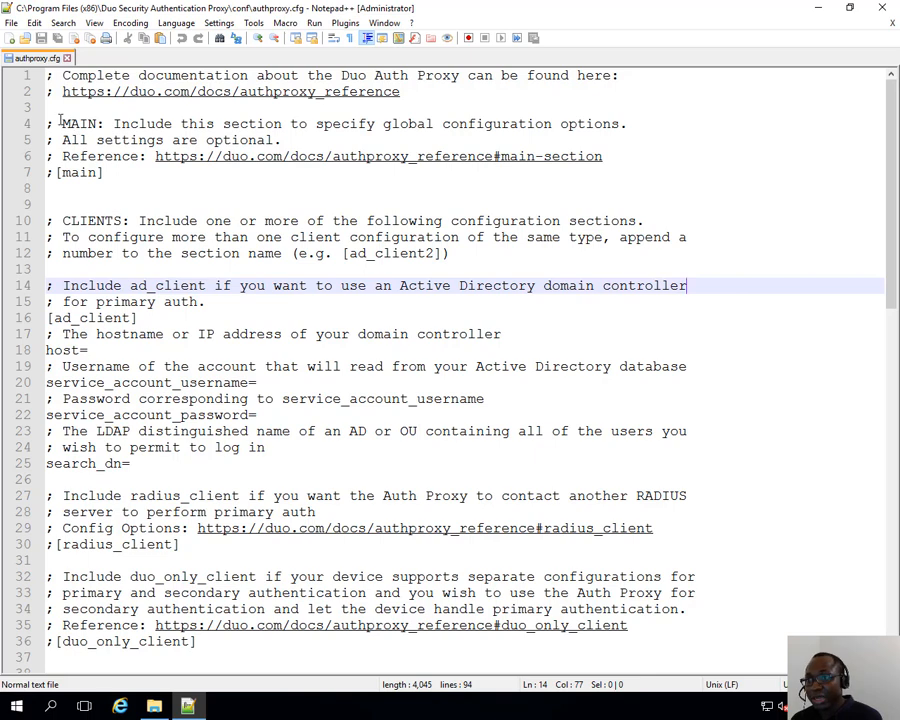
drag(62, 124, 131, 121)
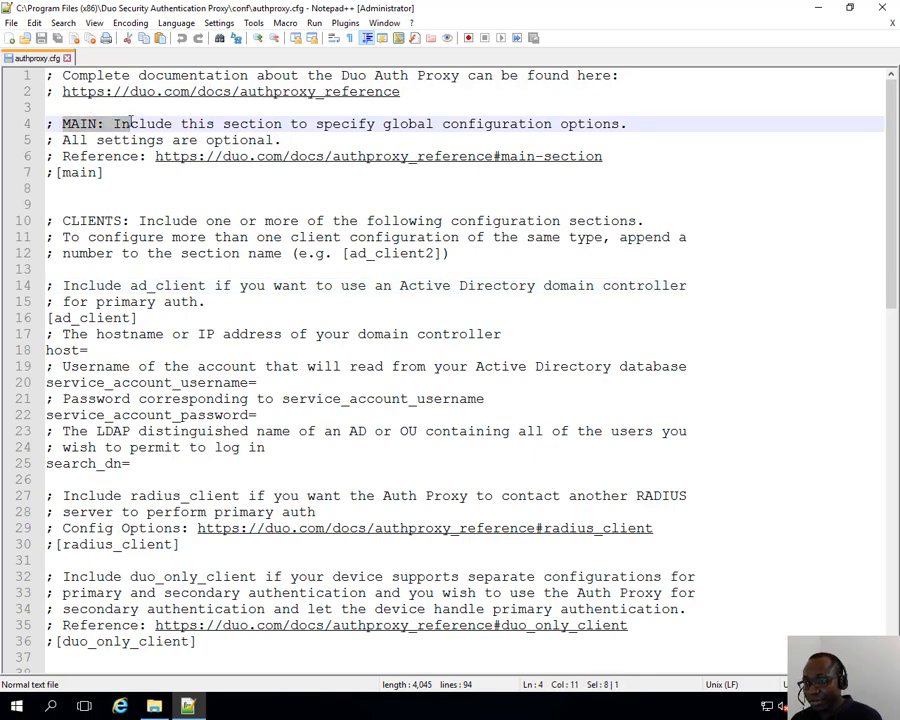
drag(62, 221, 138, 222)
scroll(160, 256, down, 6)
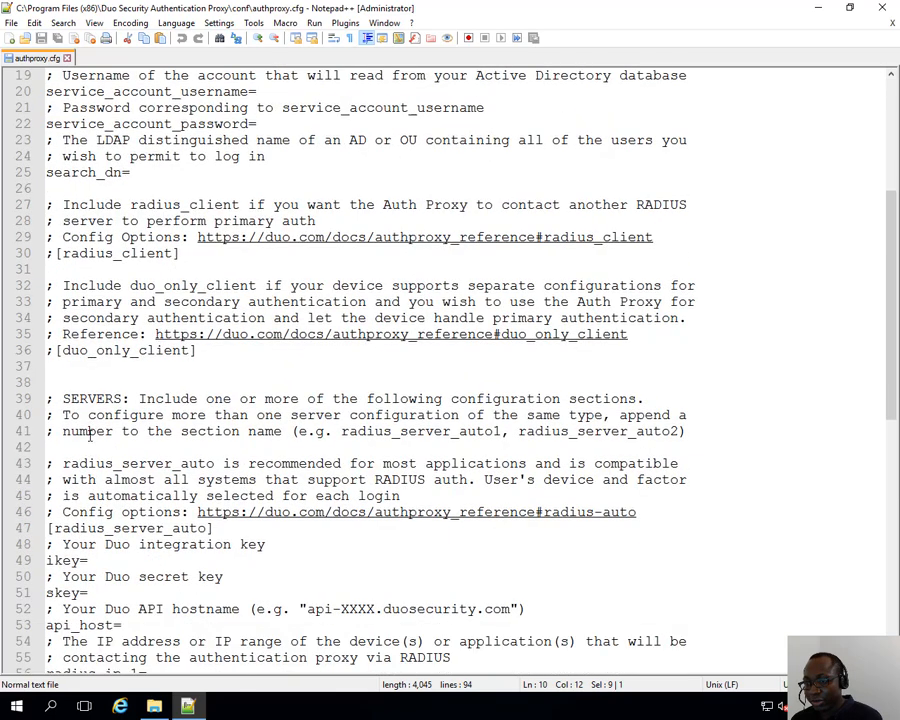
drag(62, 398, 126, 398)
scroll(133, 350, up, 3)
scroll(133, 350, up, 3)
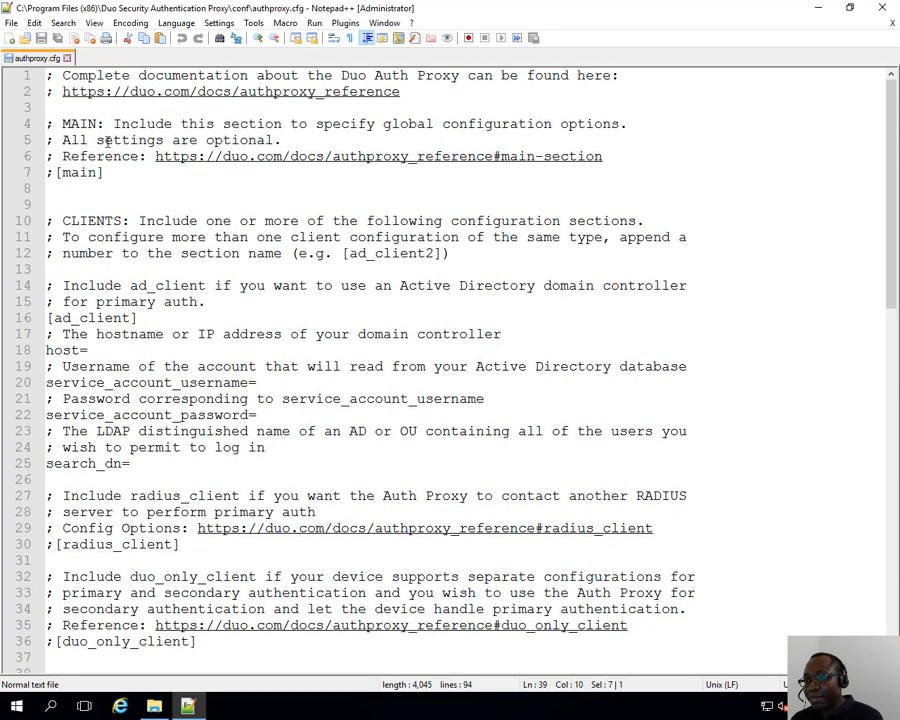
drag(62, 123, 104, 123)
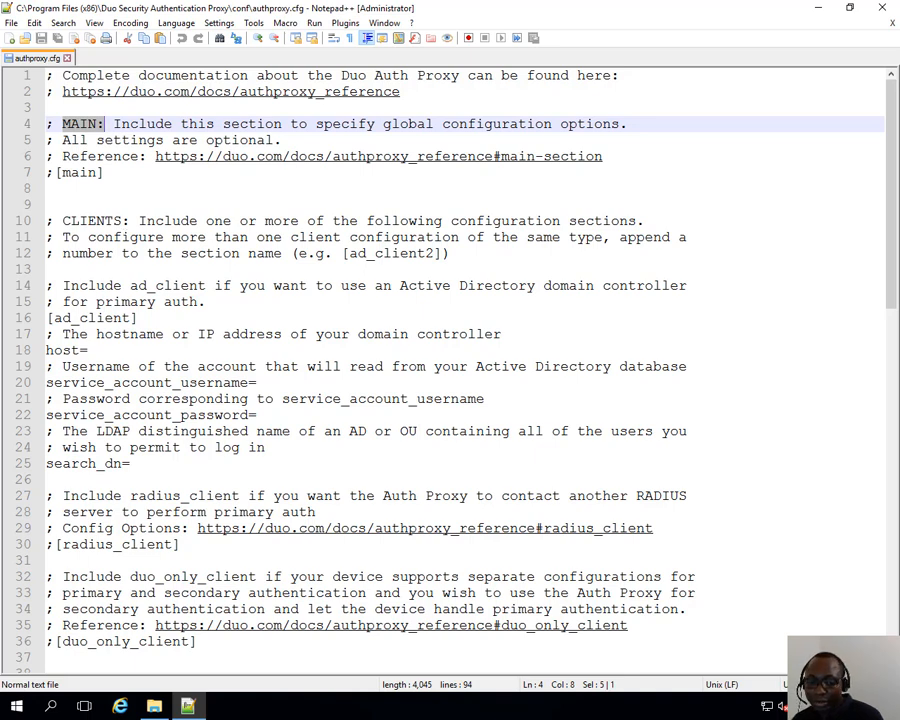
key(alt+Tab)
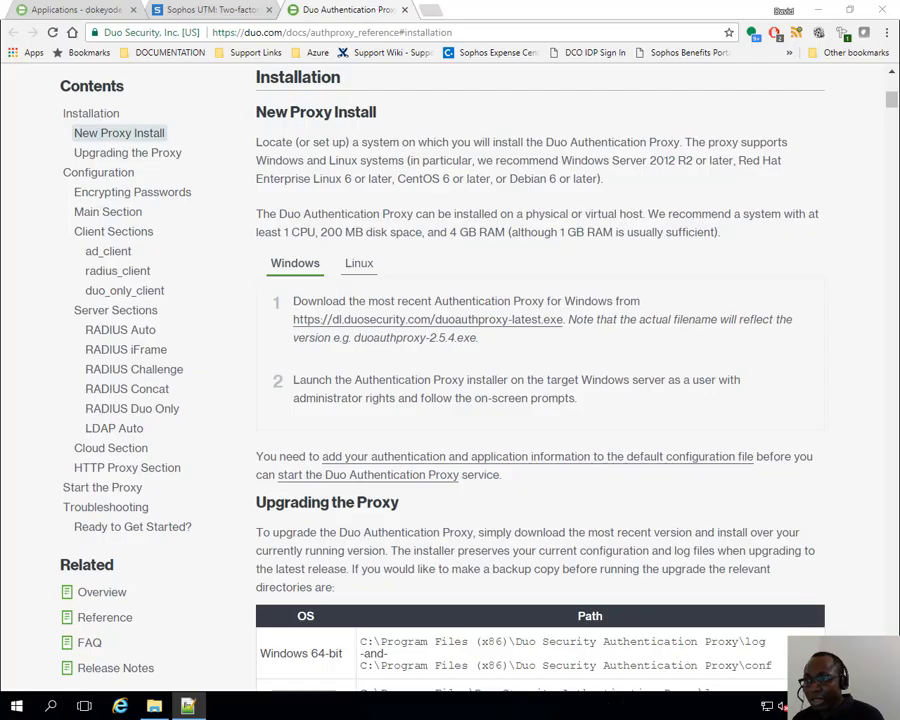
scroll(390, 255, down, 2)
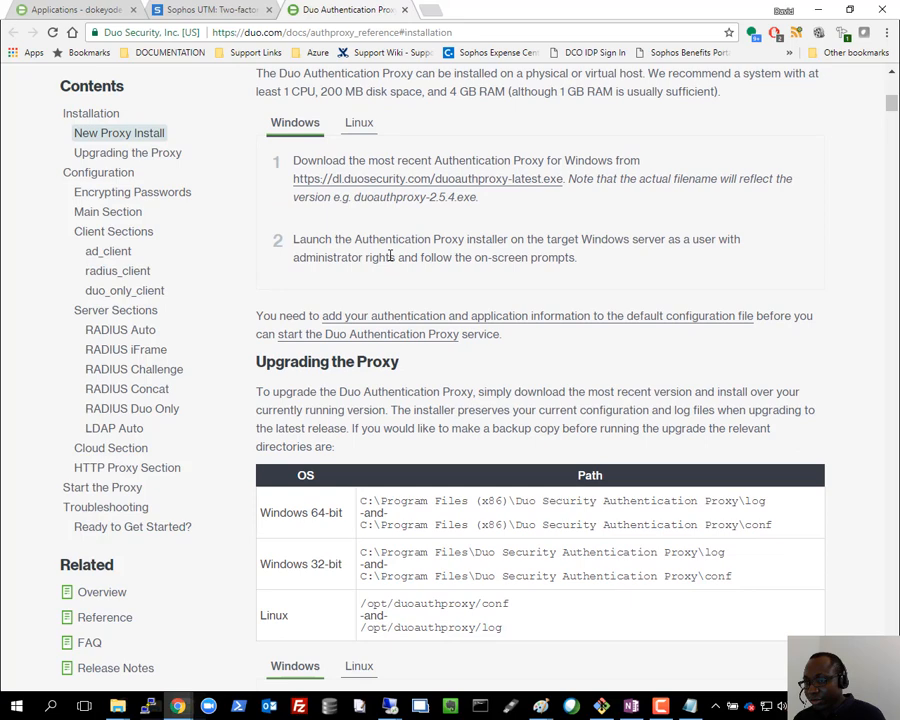
click(110, 211)
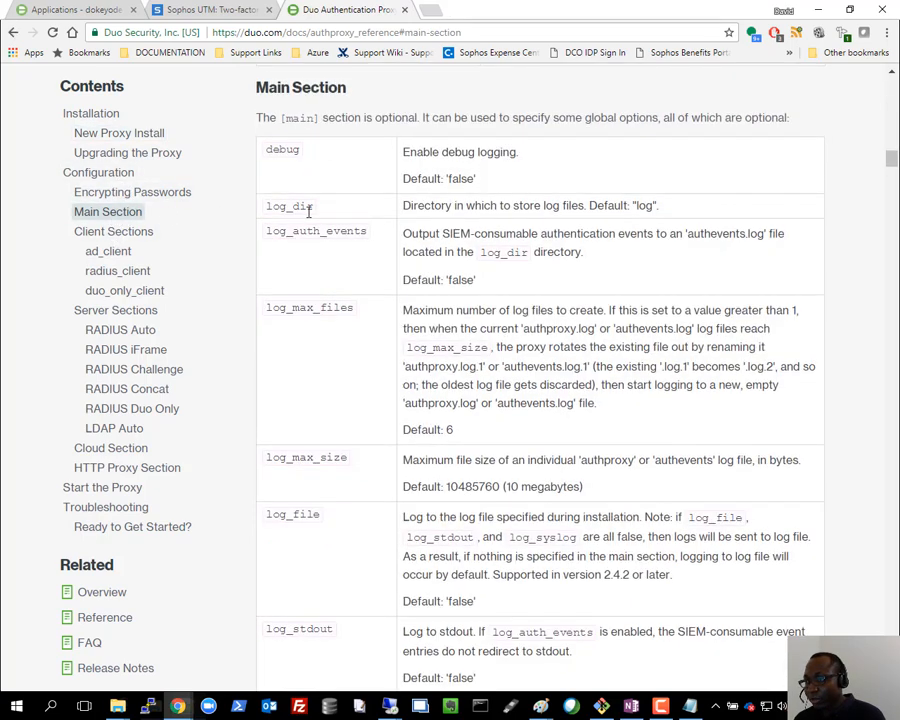
drag(312, 207, 264, 211)
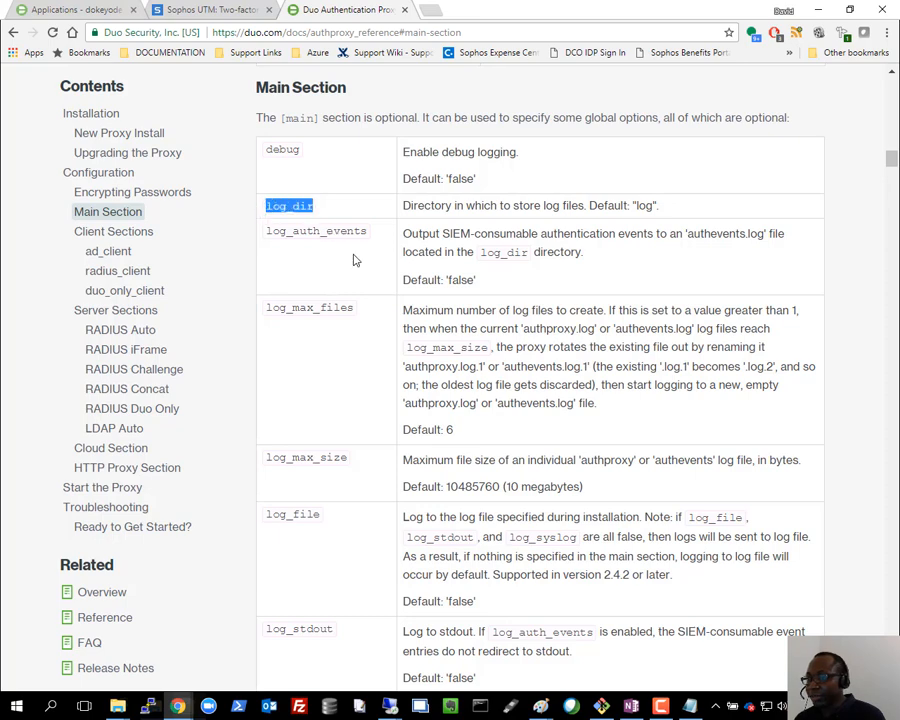
drag(347, 310, 297, 311)
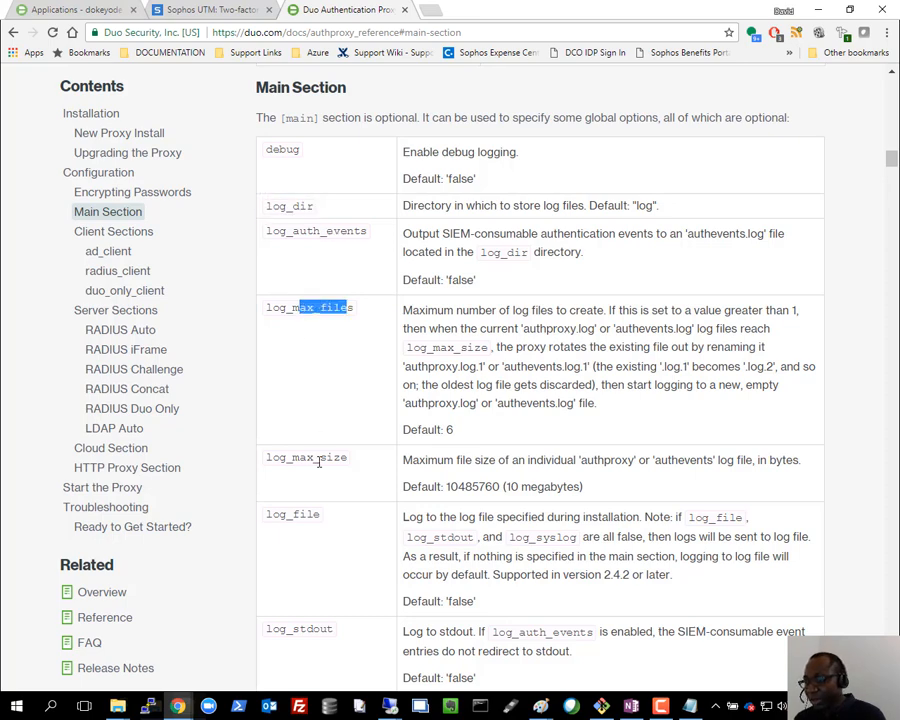
drag(288, 514, 320, 514)
scroll(368, 537, down, 1)
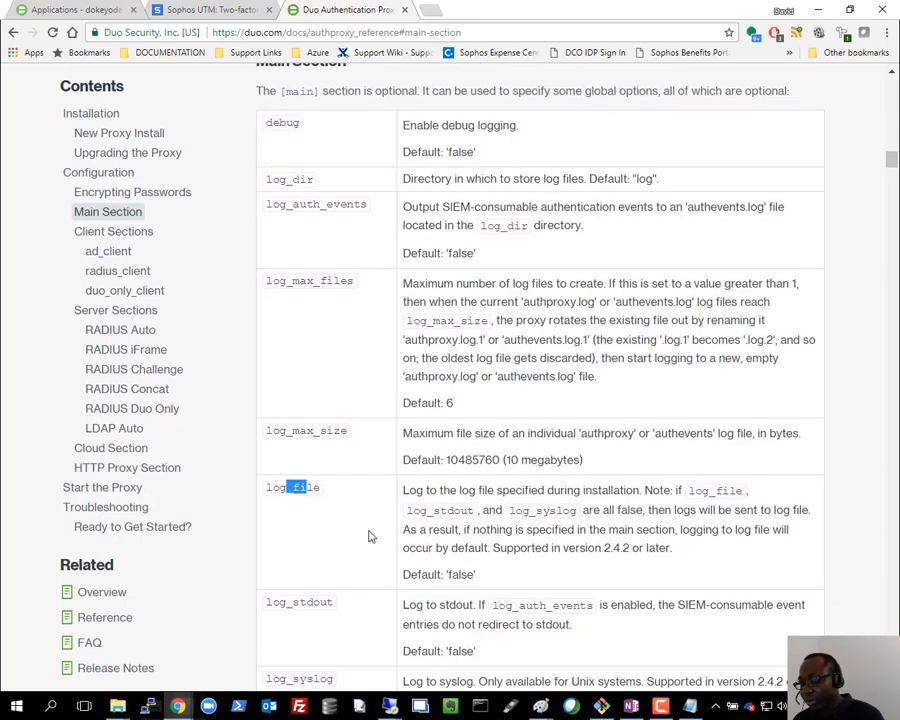
scroll(368, 537, down, 2)
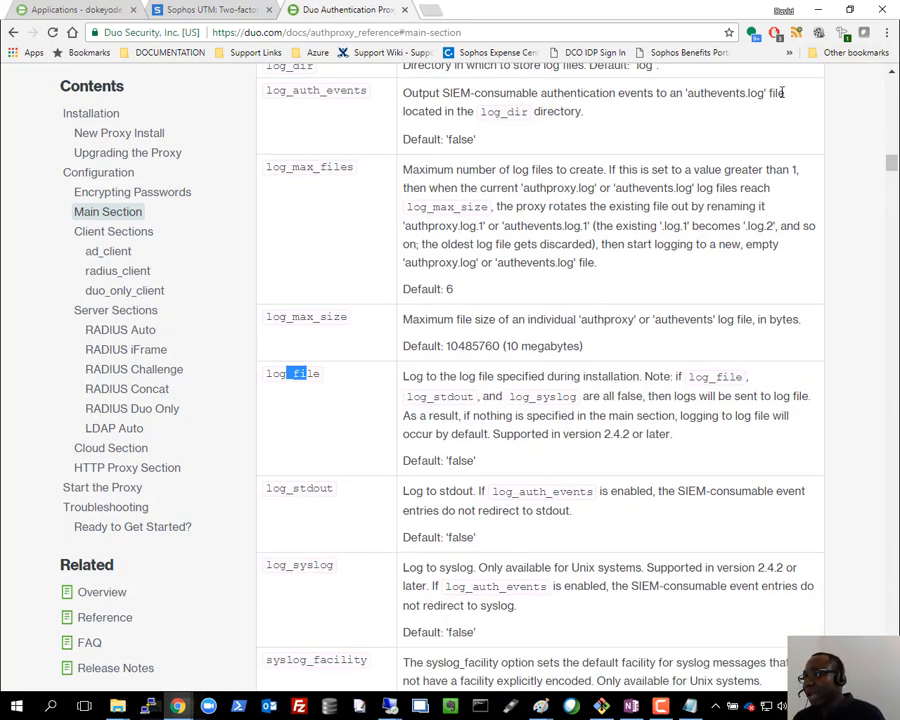
click(819, 17)
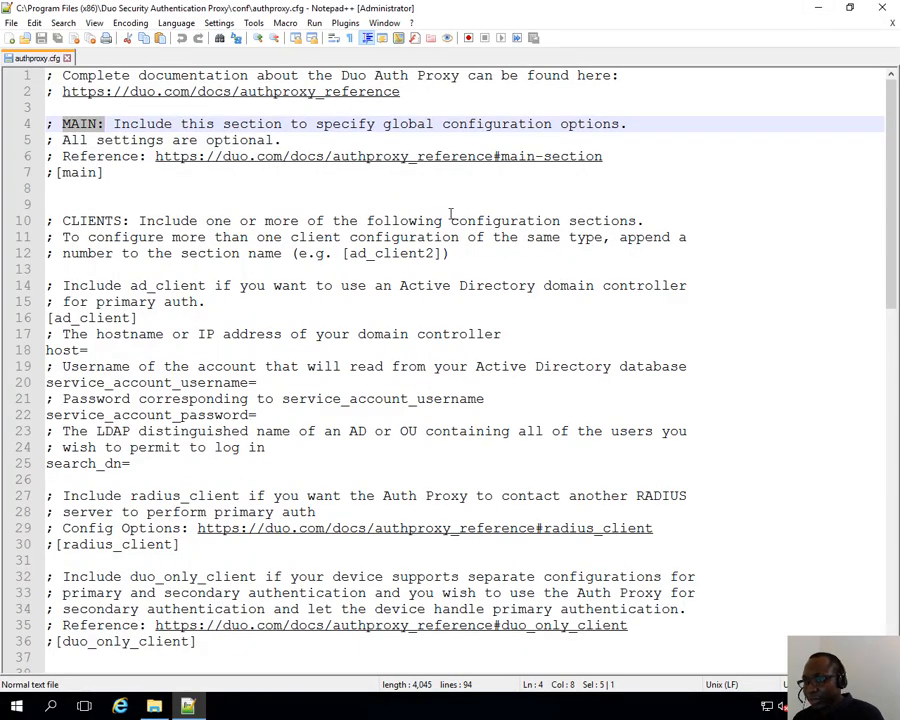
Select the MAIN section block on lines 4–7 and the CLIENTS heading on line 10.
click(160, 189)
drag(113, 173, 47, 124)
click(50, 221)
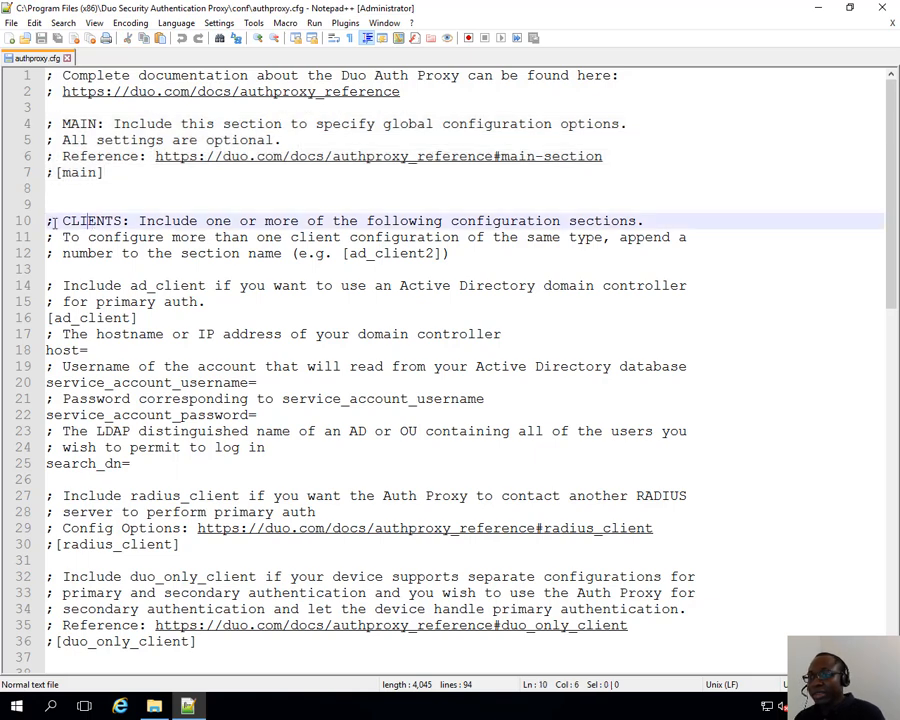
drag(50, 221, 460, 253)
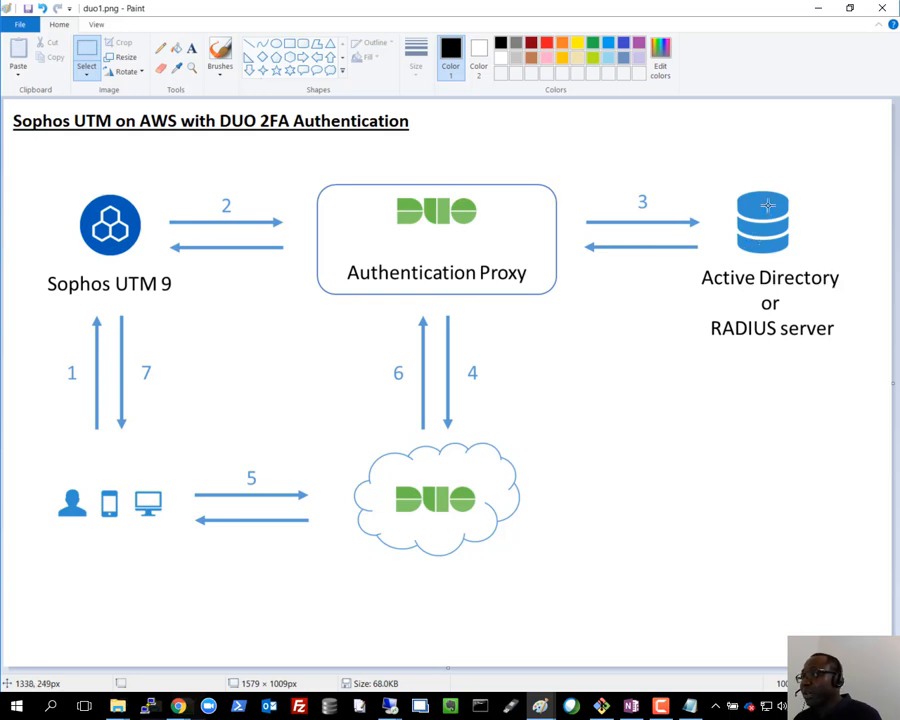
Place the caret after host= on line 18, checking the diagram's domain controller at 192.168.1.161.
click(822, 9)
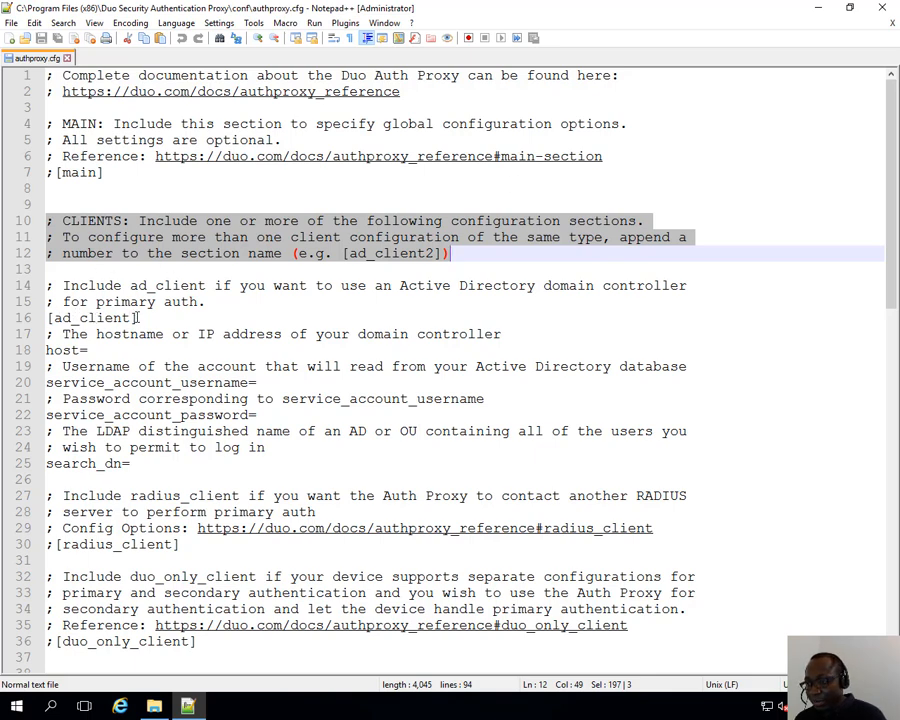
mouse_move(137, 317)
mouse_down()
mouse_move(47, 318)
mouse_move(136, 317)
mouse_up()
click(68, 320)
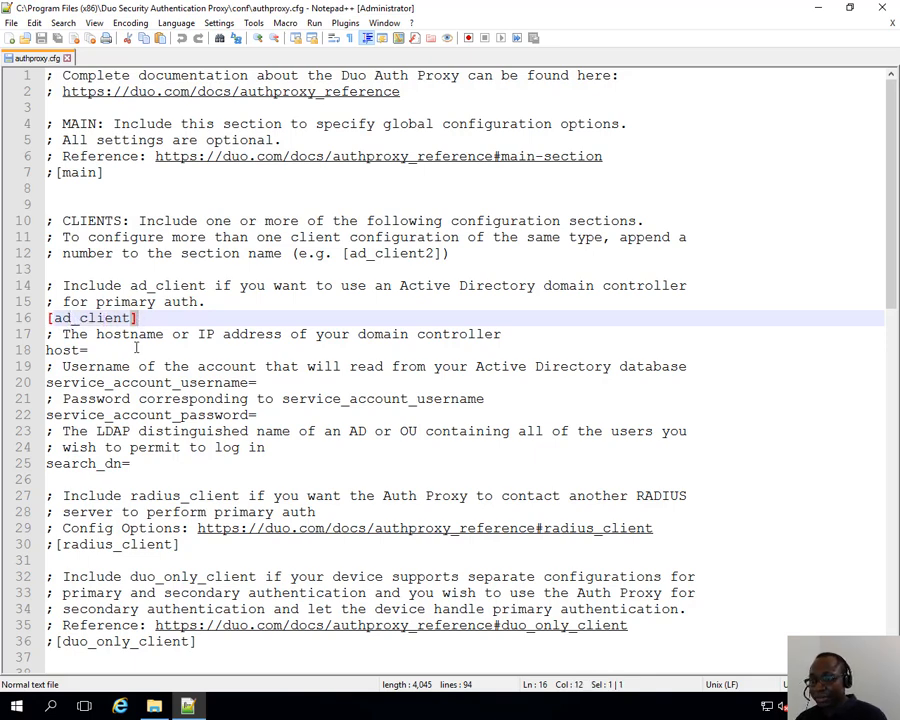
click(101, 349)
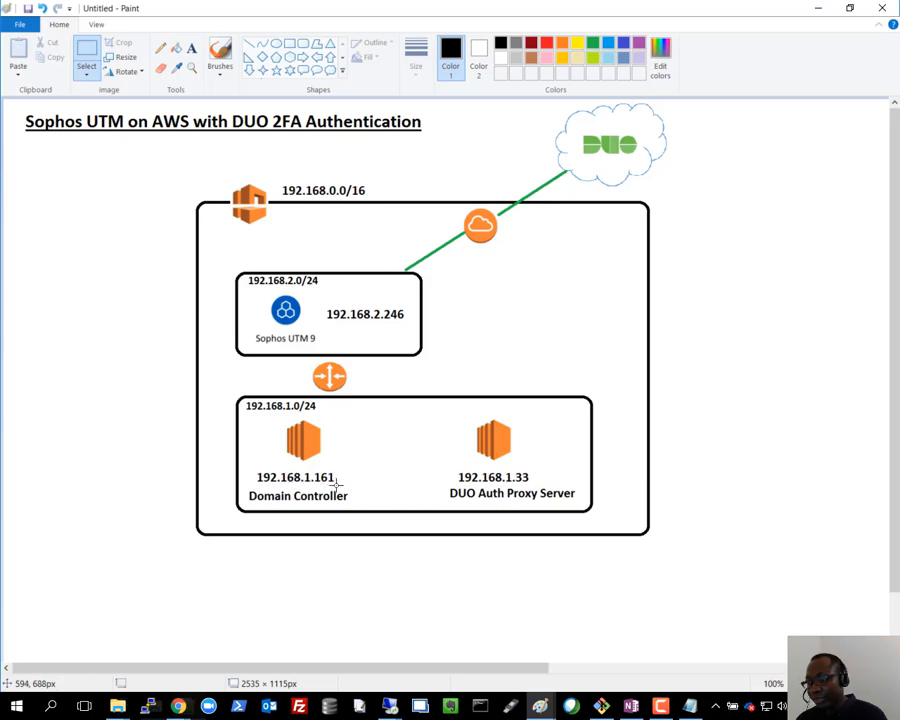
click(818, 9)
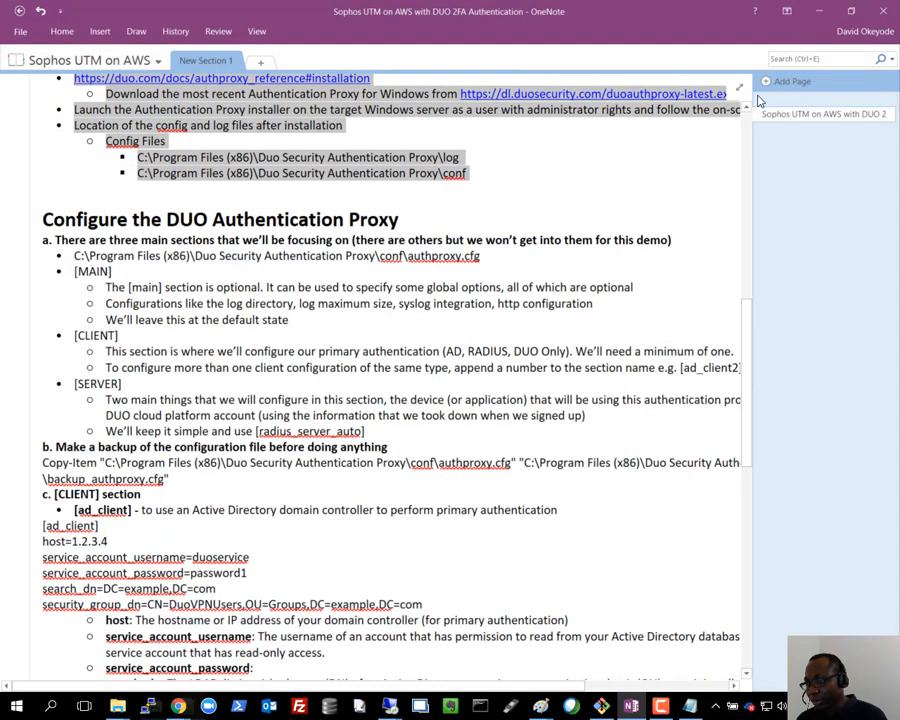
click(818, 11)
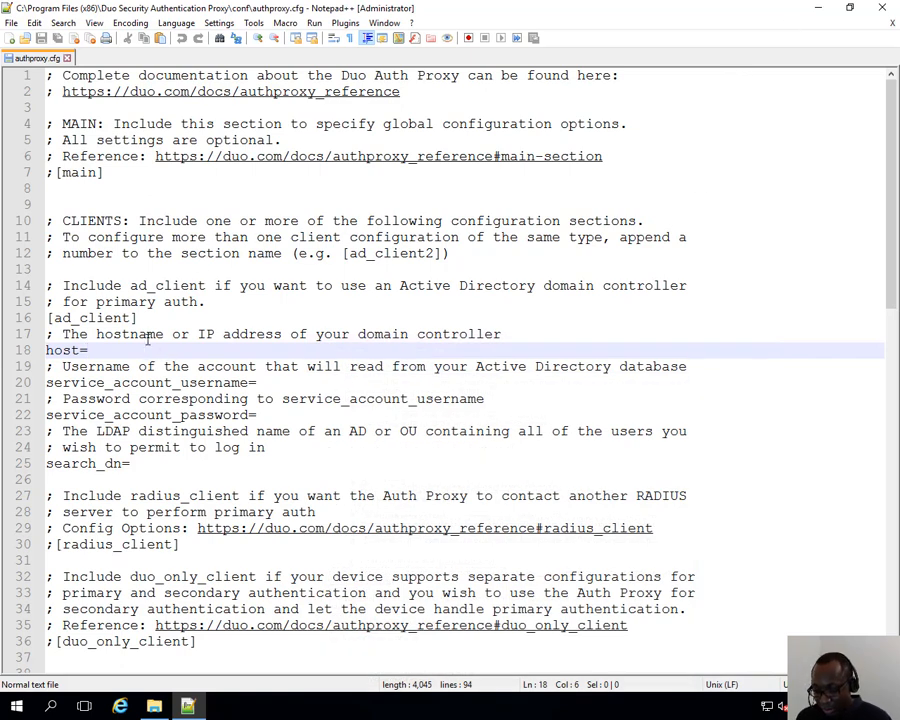
Enter host 192.168.1.161, service account username duoservice, and paste the service account password.
text(192.168.1.)
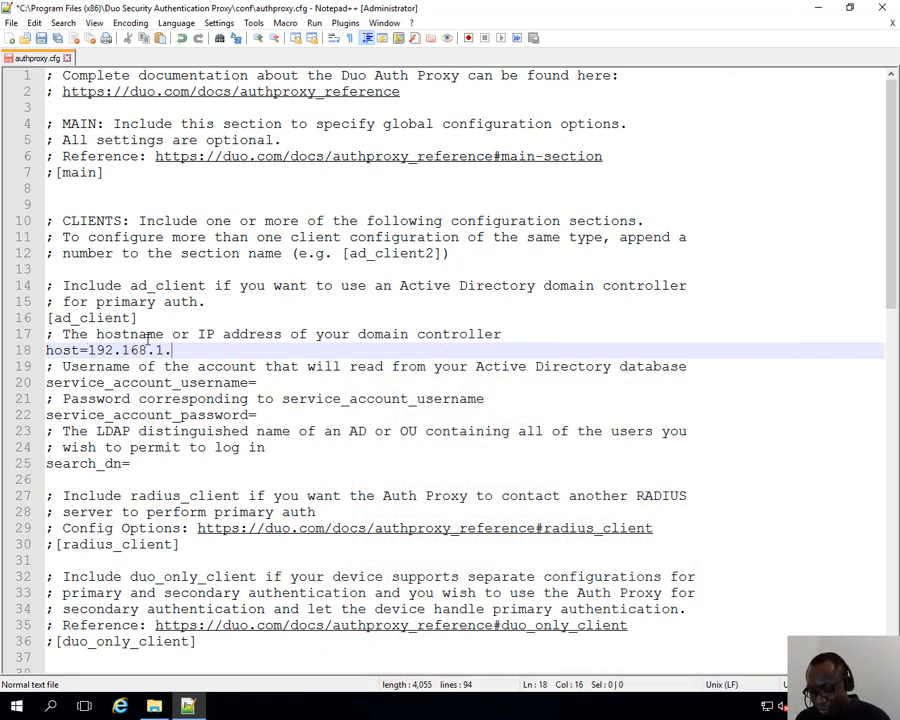
text(161)
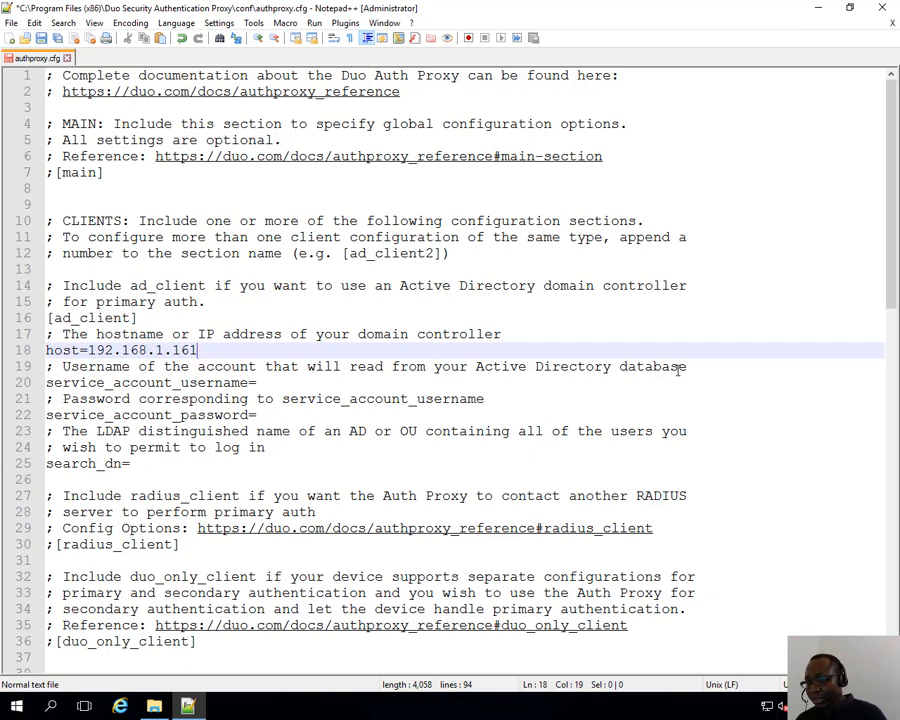
click(268, 383)
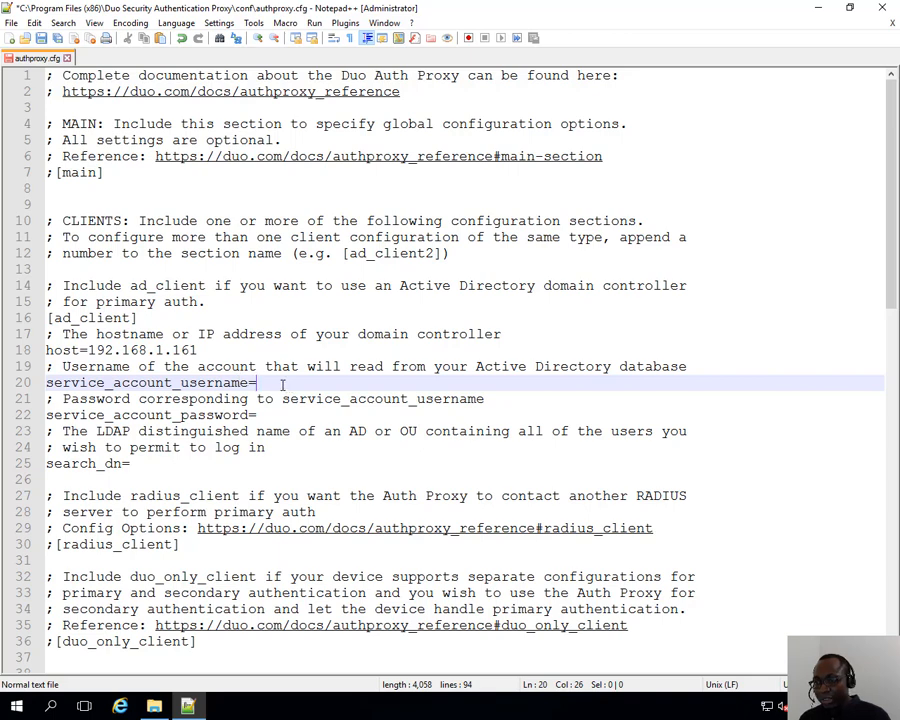
text(du)
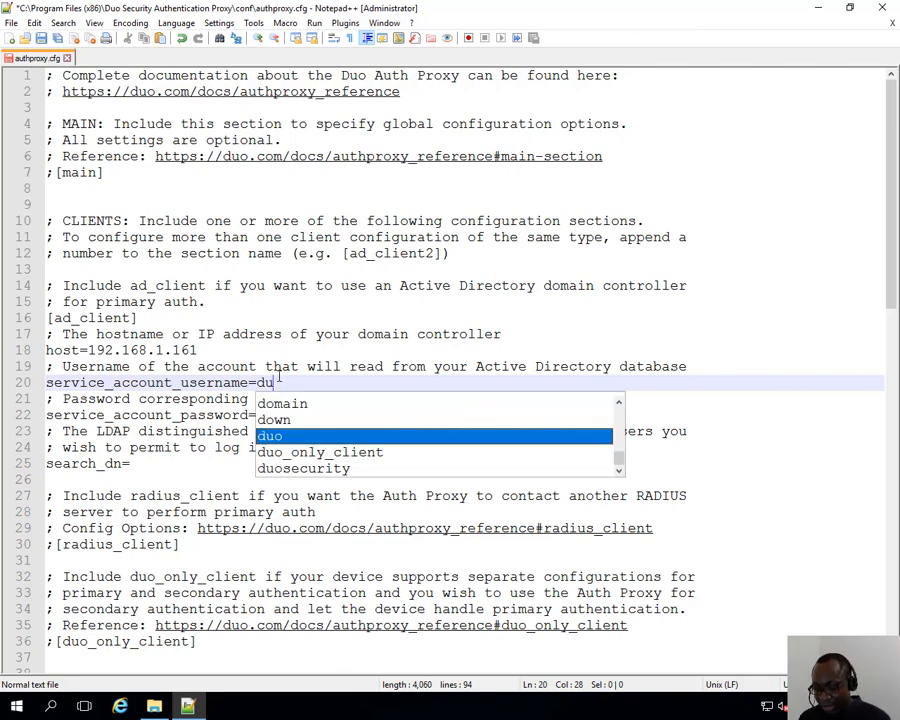
text(oservice)
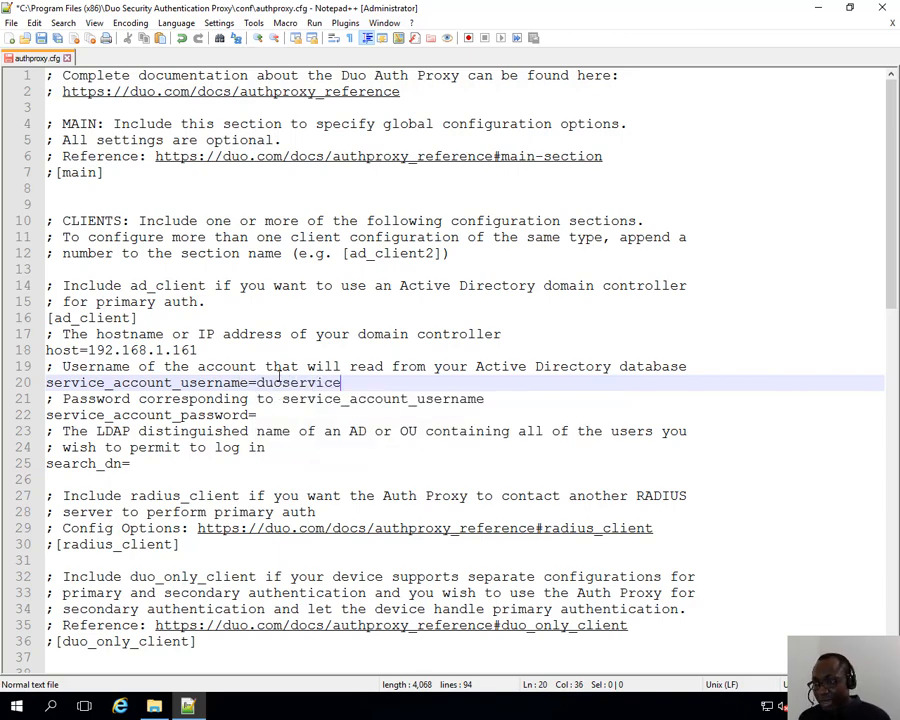
click(287, 418)
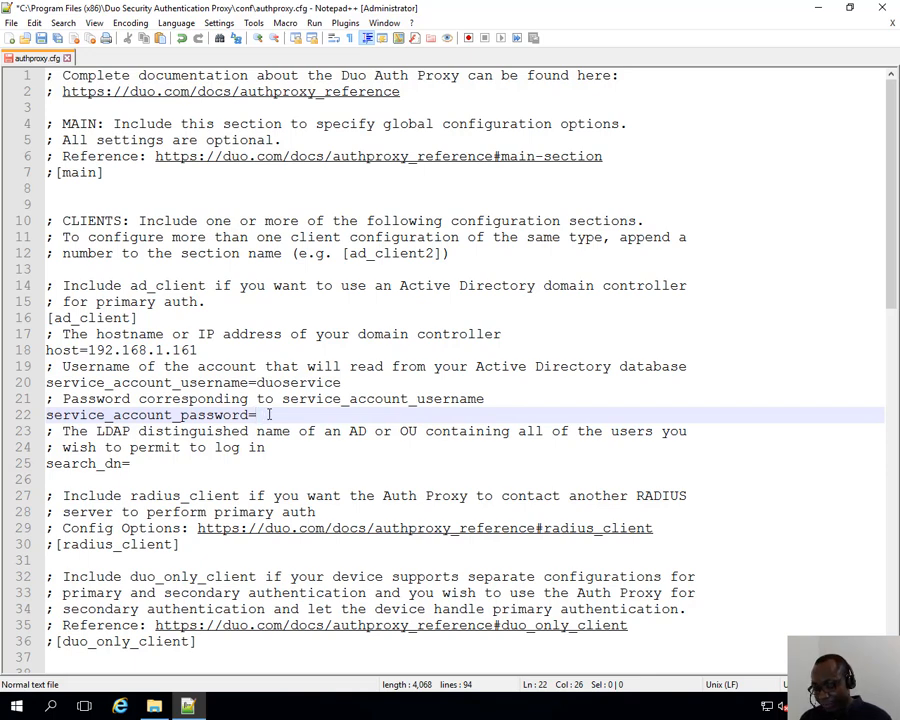
key(ctrl+v)
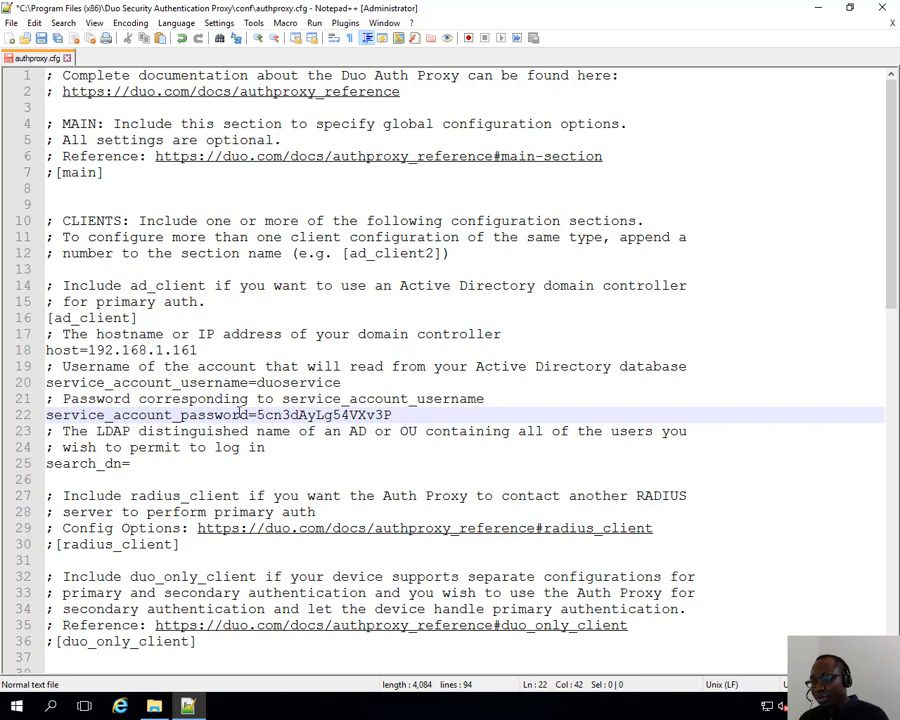
drag(258, 414, 393, 414)
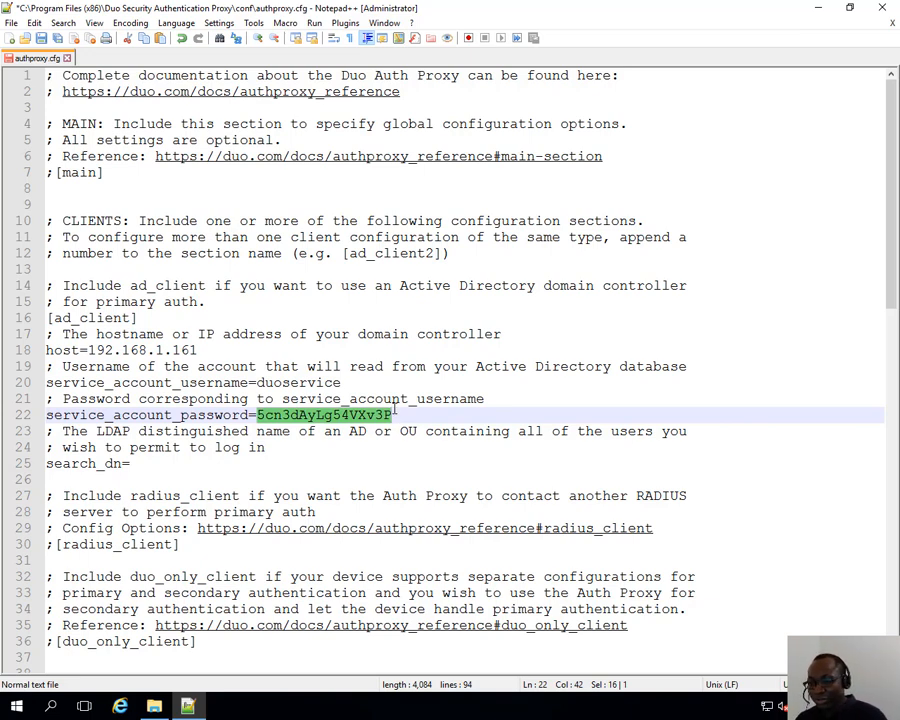
click(154, 706)
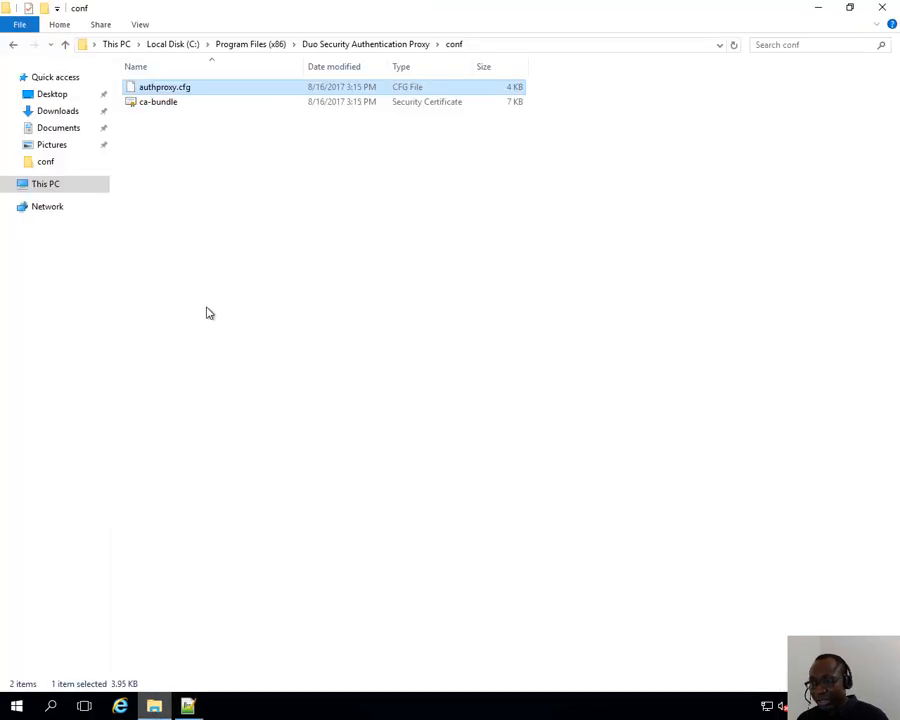
Go up to the Duo Security Authentication Proxy folder, open bin, and select authproxy_passwd.
click(348, 44)
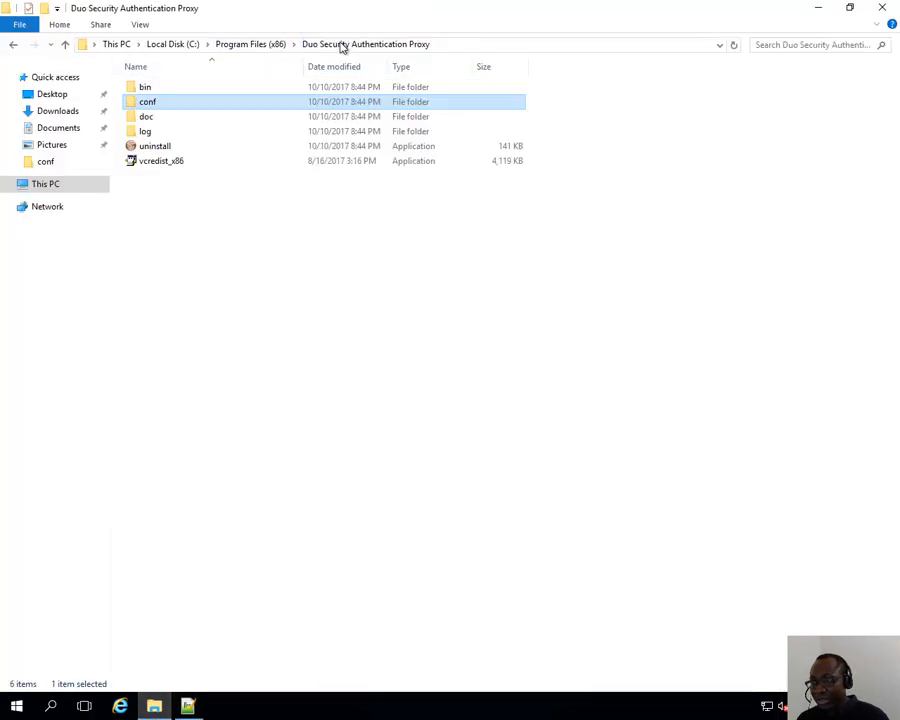
double_click(148, 88)
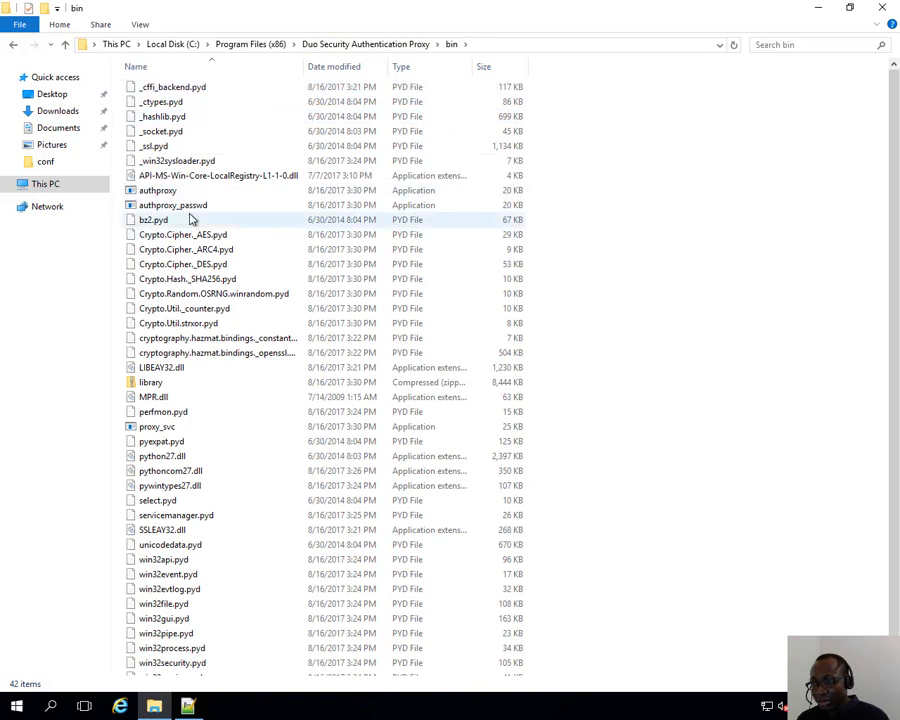
click(160, 206)
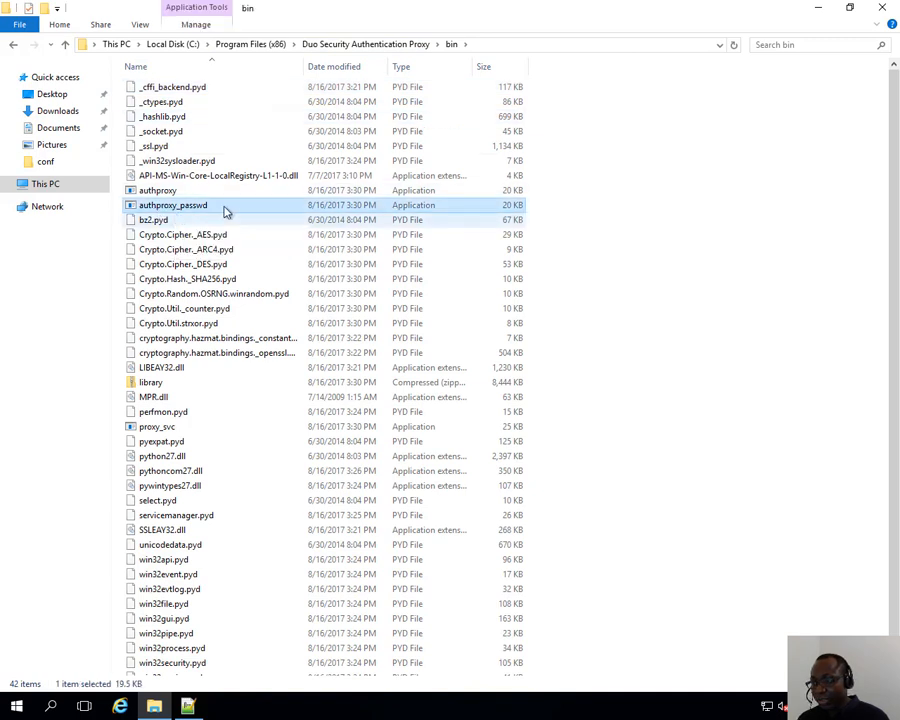
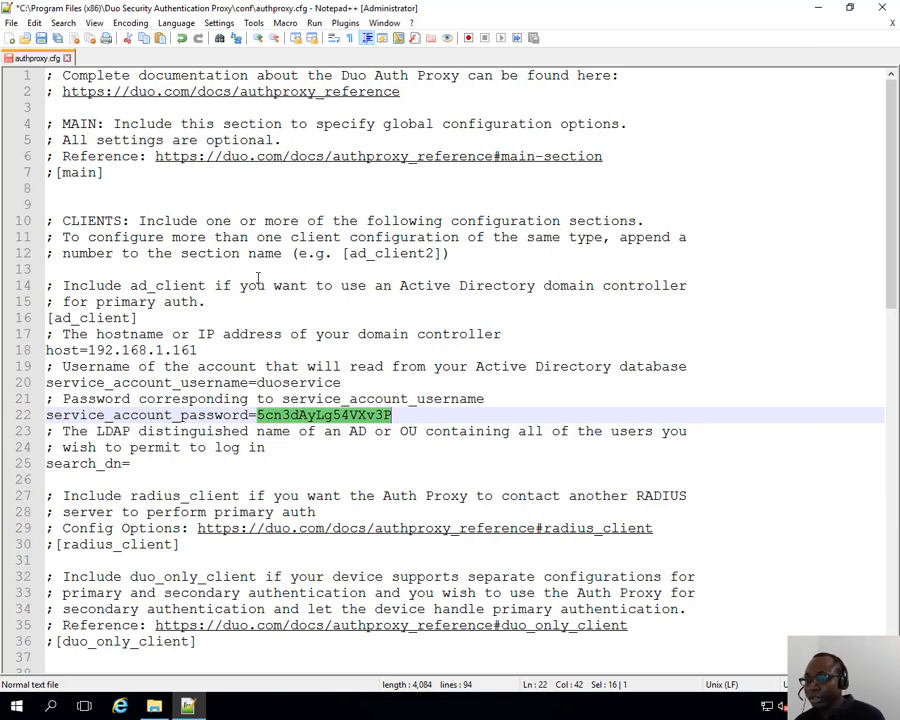
Check the service account password on line 22, then place the caret at the empty search_dn= entry.
click(398, 412)
drag(398, 412, 256, 414)
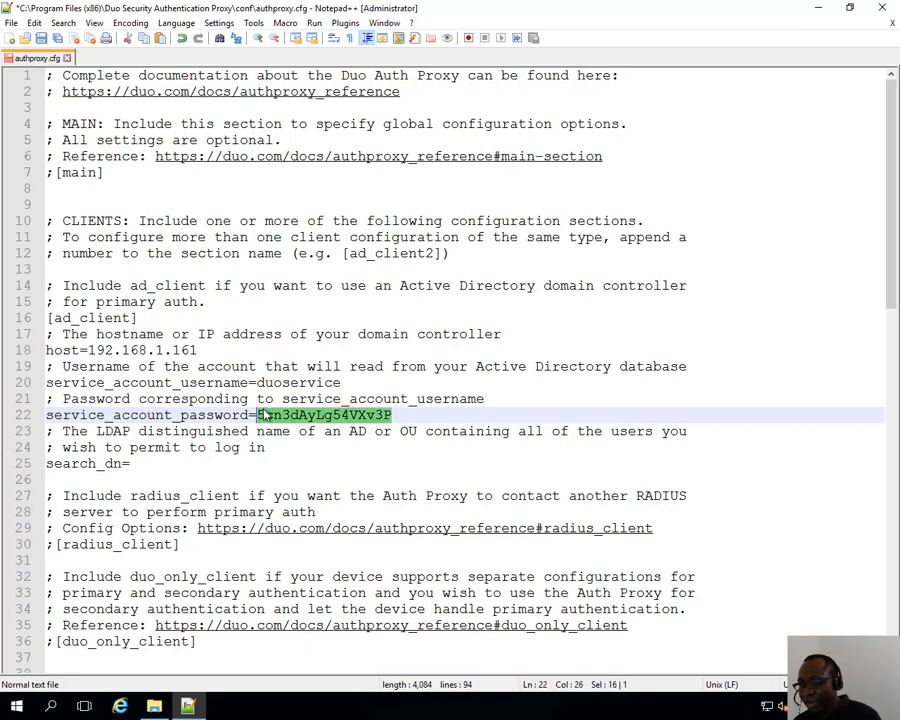
click(398, 412)
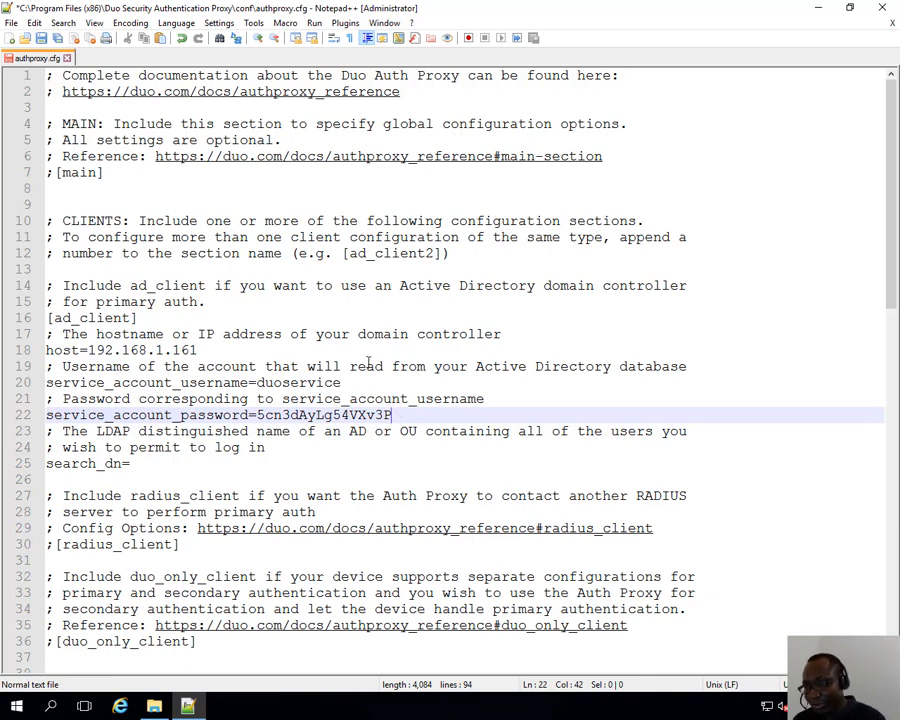
click(146, 463)
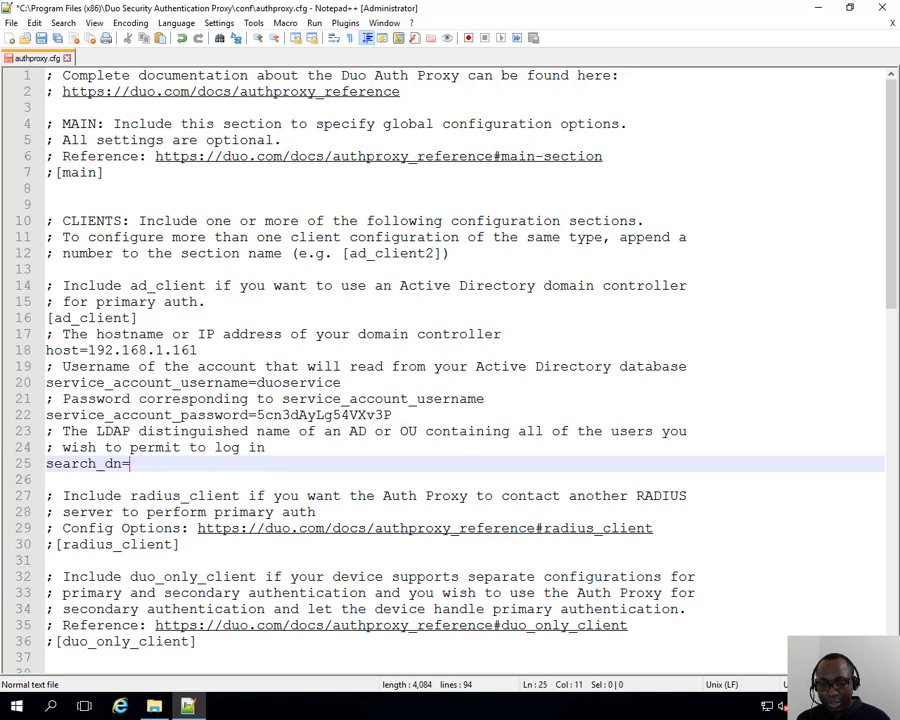
key(alt+Tab)
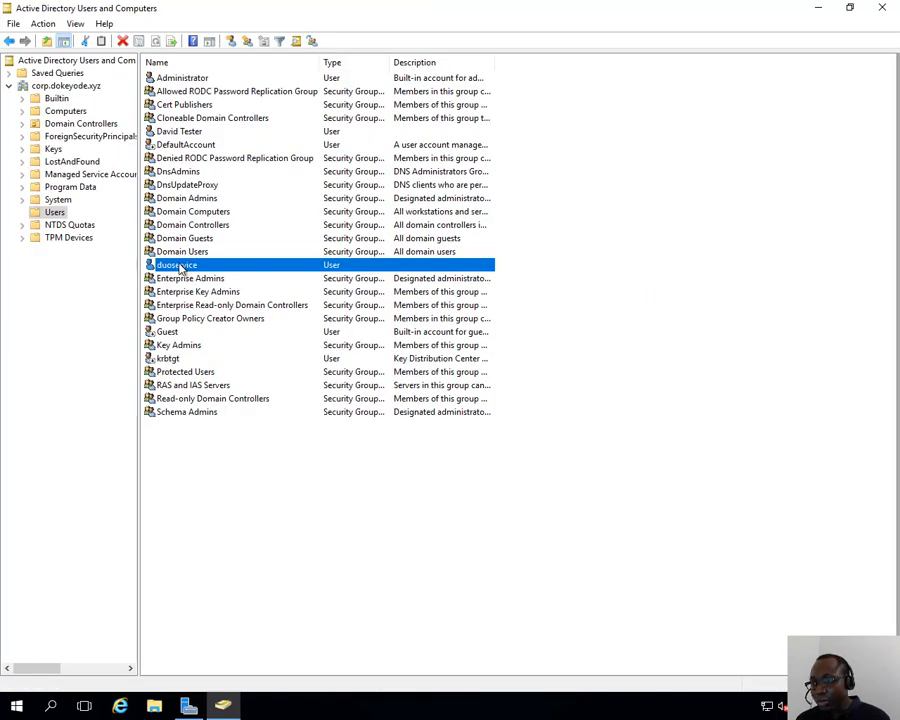
Open duoservice's distinguishedName in the Attribute Editor and select its DC=corp,DC=dokeyode,DC=xyz portion.
double_click(176, 265)
click(545, 209)
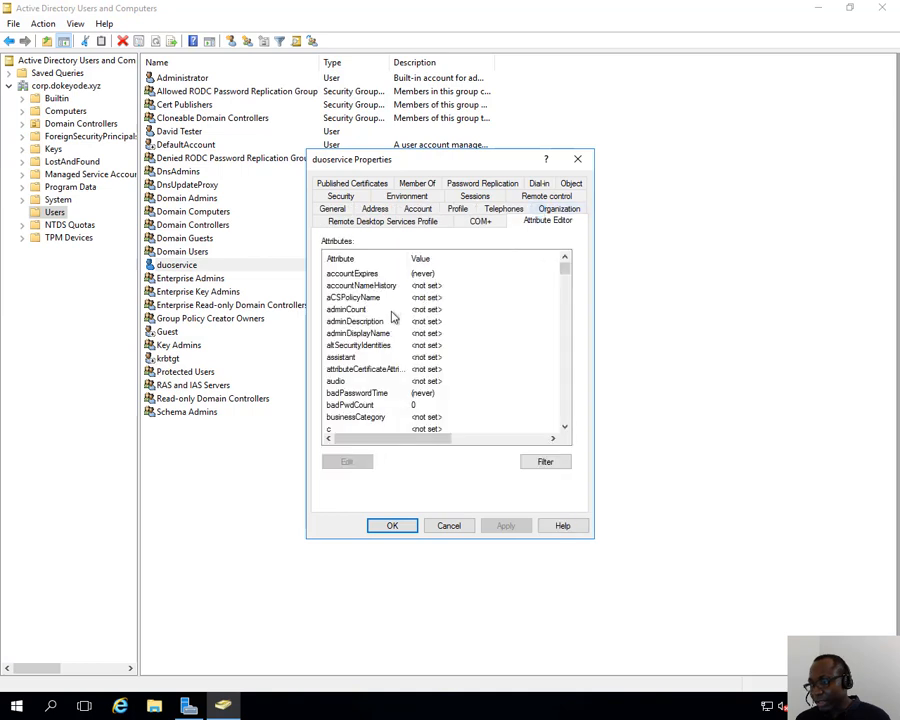
click(398, 320)
text(di)
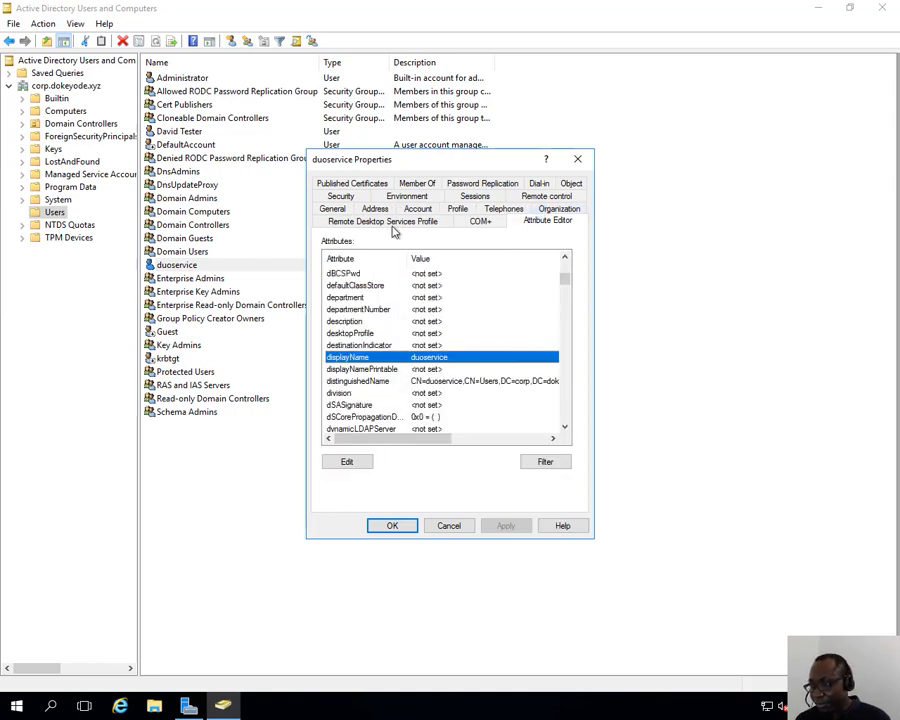
click(420, 383)
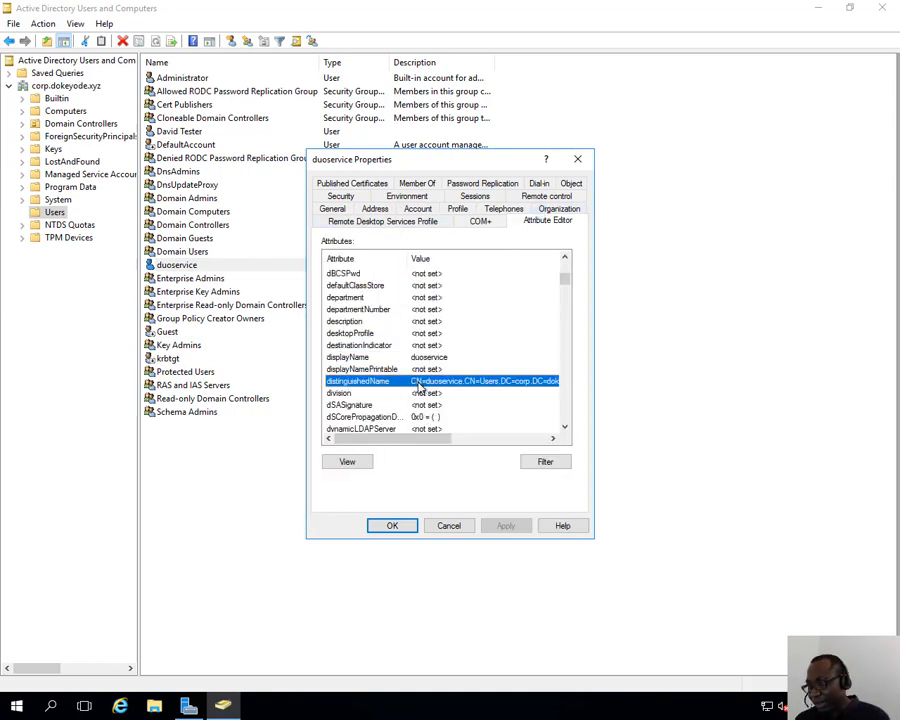
double_click(420, 385)
click(408, 359)
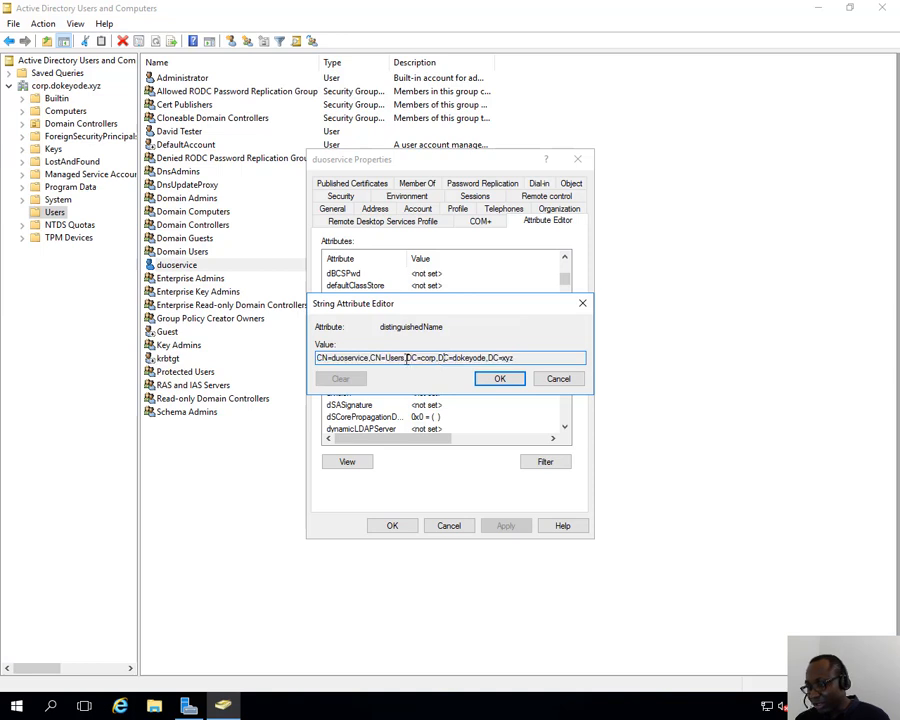
drag(407, 358, 528, 354)
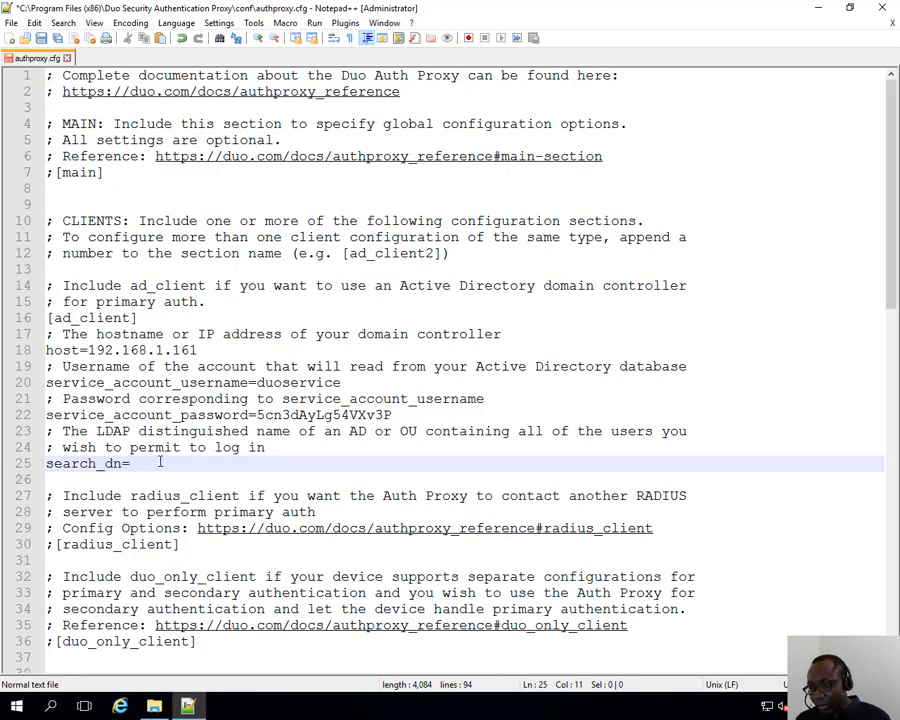
Paste DC=corp,DC=dokeyode,DC=xyz after search_dn=, remove the stray comma, and select the radius_client line.
text(,DC=corp,DC=dokeyode,DC=xyz)
click(137, 463)
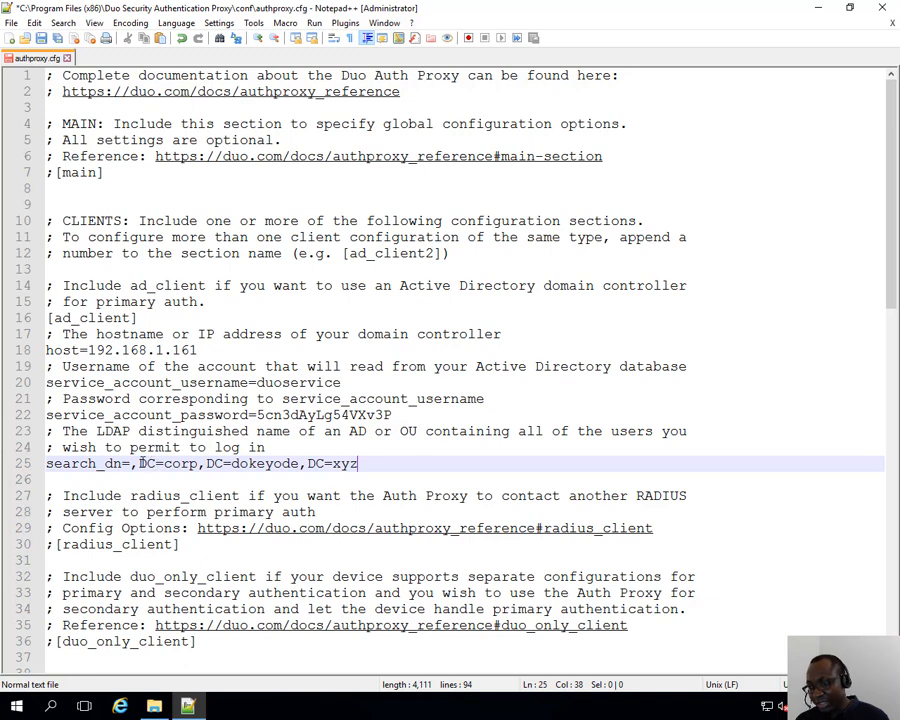
key(BackSpace)
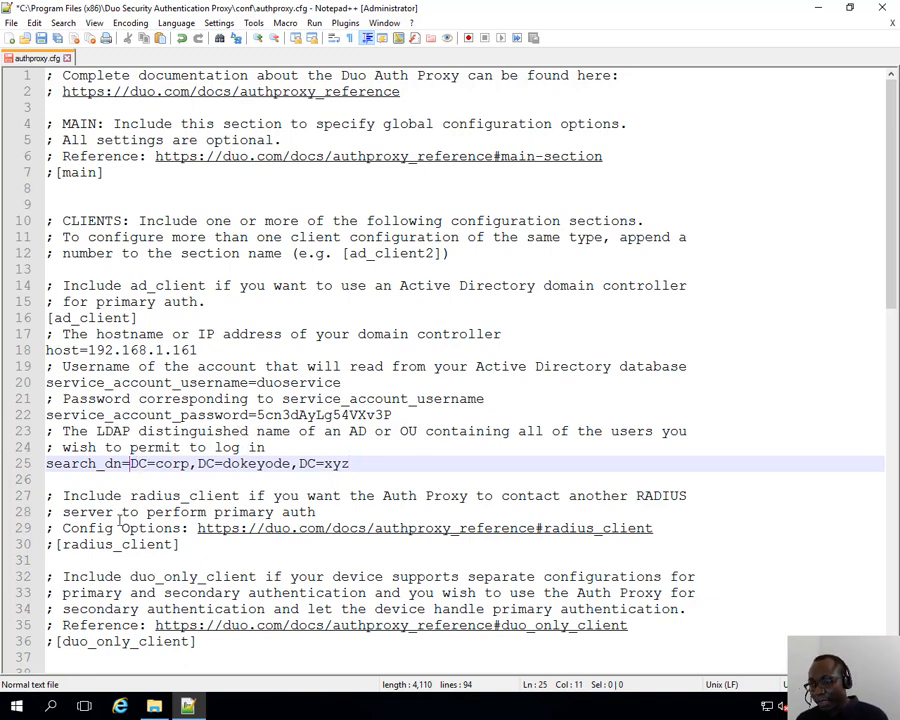
click(183, 545)
drag(183, 545, 68, 545)
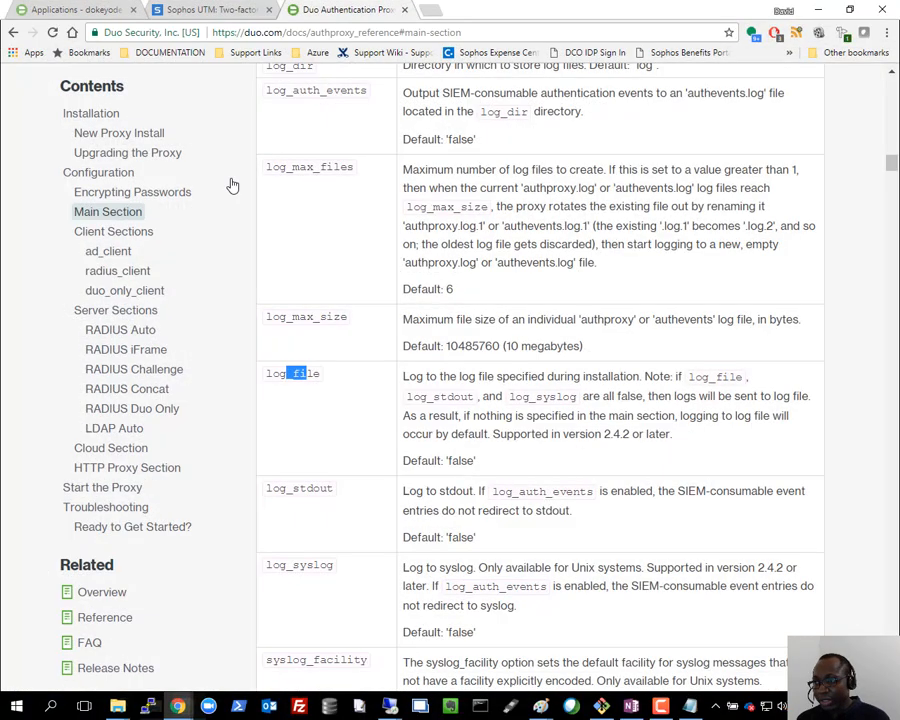
scroll(184, 256, down, 5)
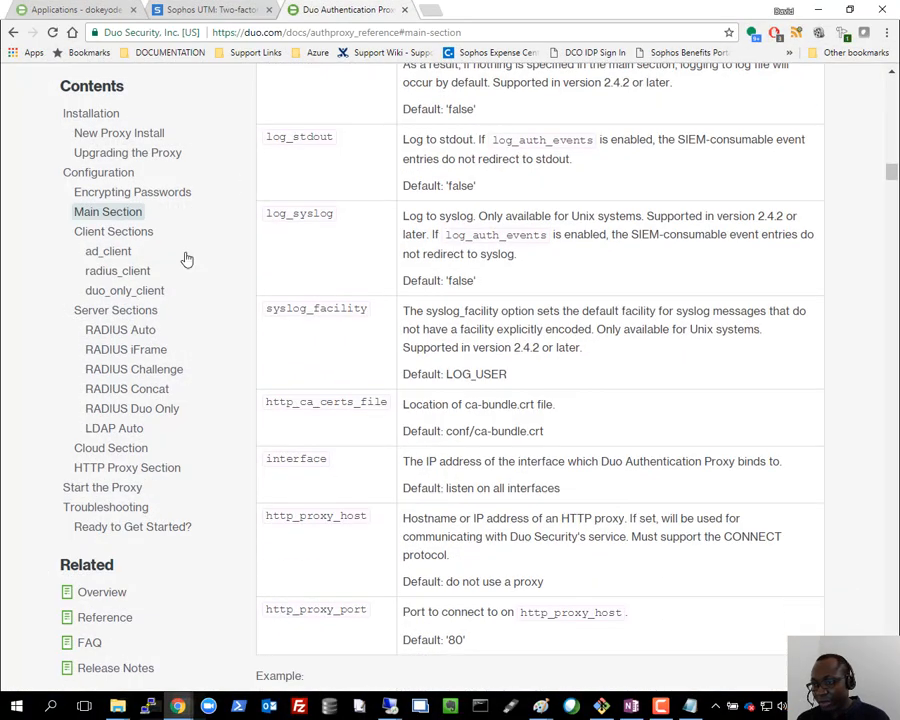
click(100, 251)
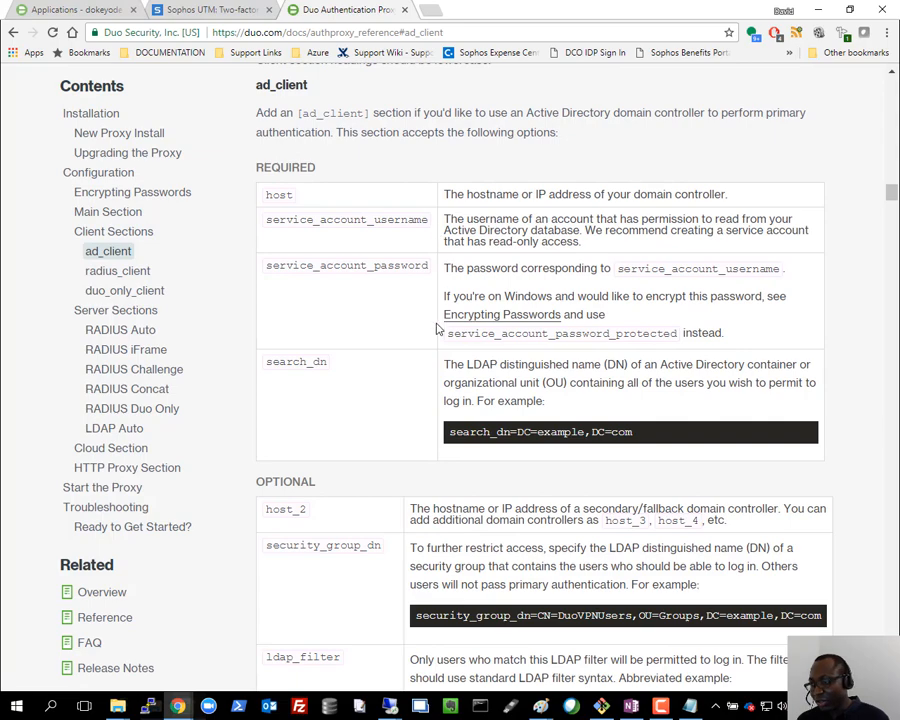
scroll(436, 336, down, 4)
scroll(440, 334, up, 3)
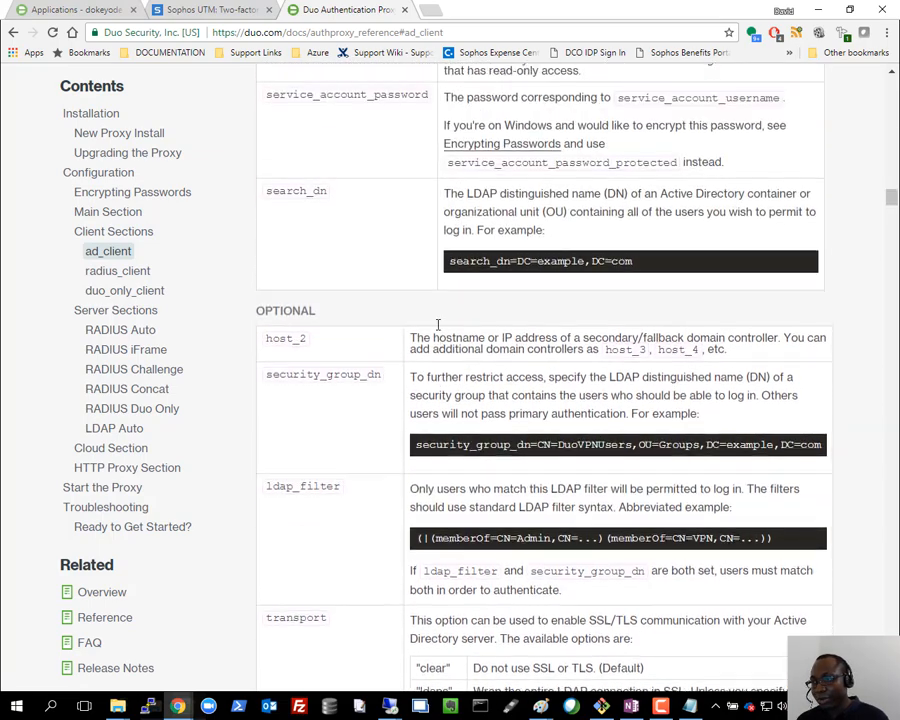
scroll(355, 255, down, 4)
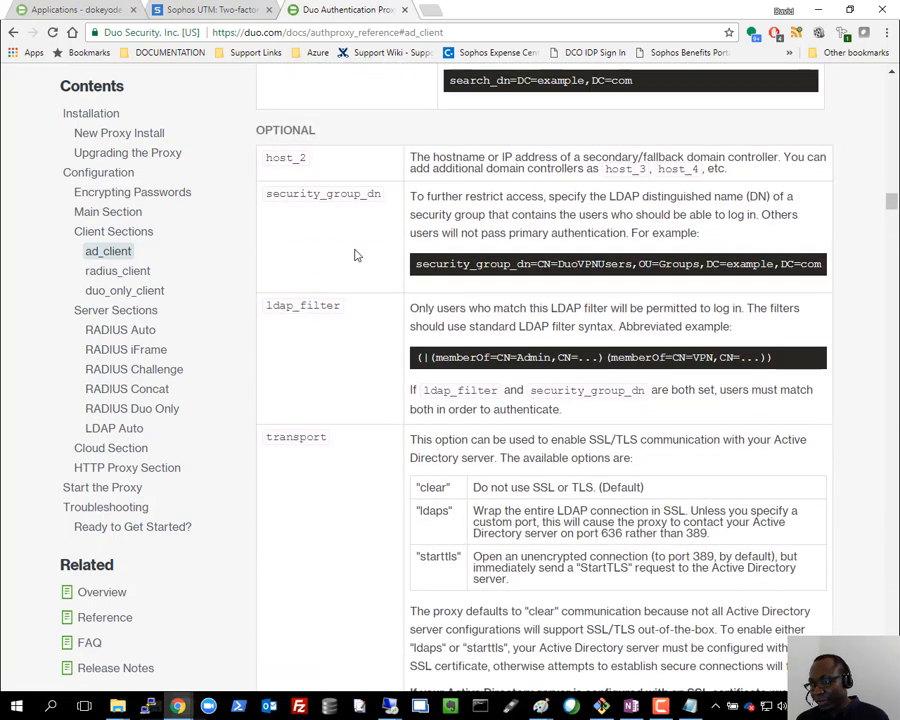
drag(308, 193, 378, 194)
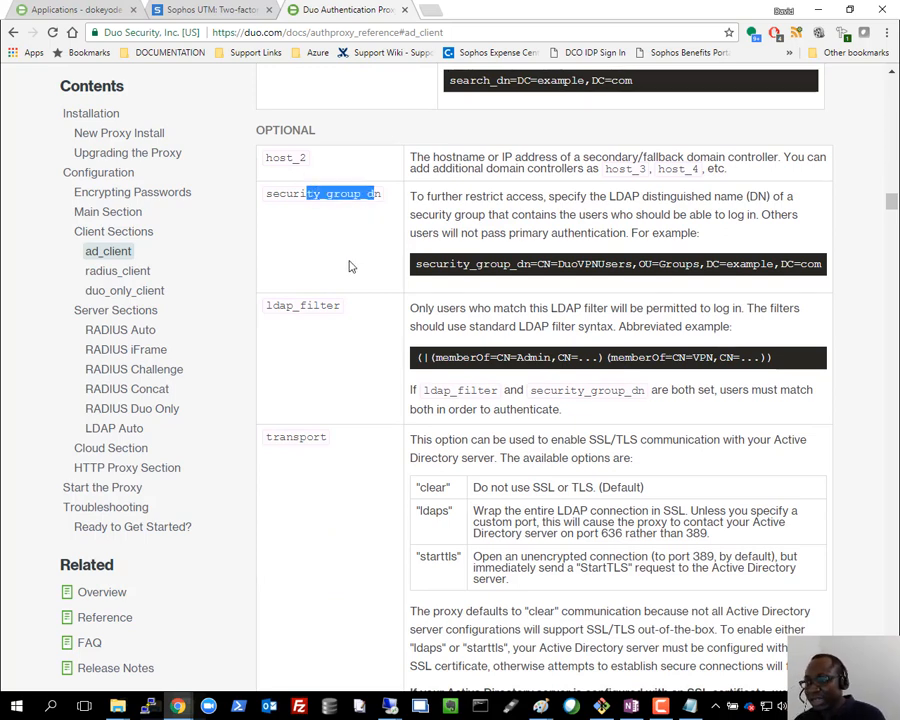
drag(289, 305, 328, 327)
scroll(331, 318, down, 3)
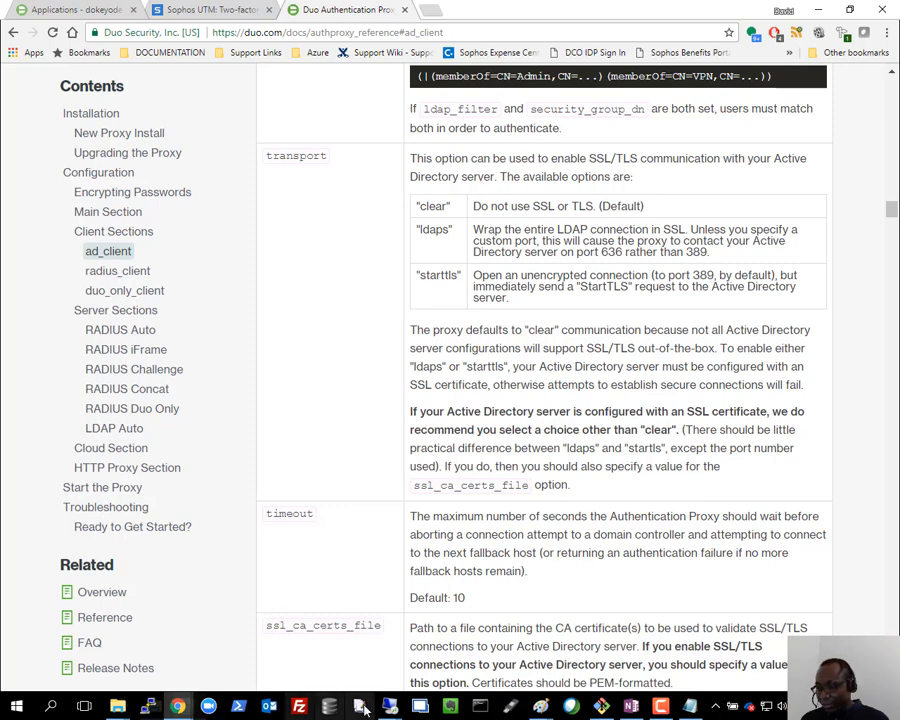
mouse_move(386, 700)
click(448, 626)
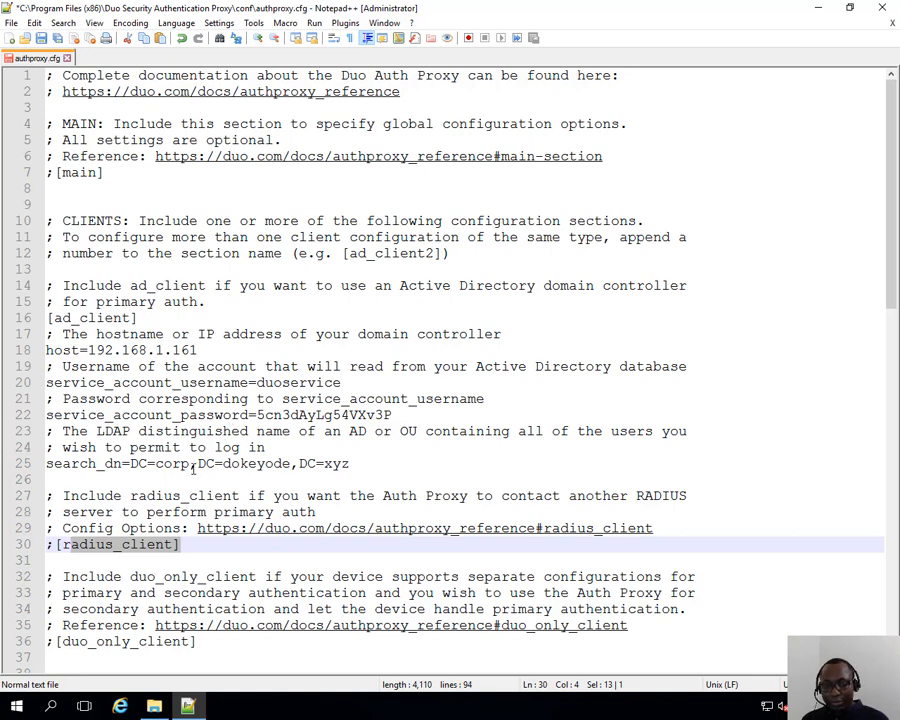
click(356, 463)
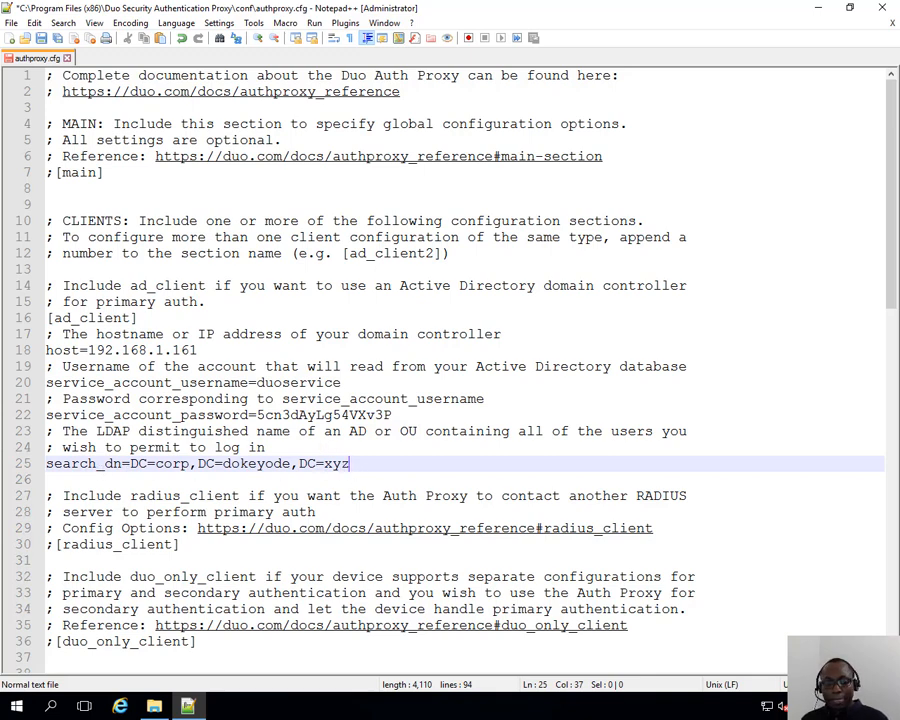
scroll(268, 330, down, 5)
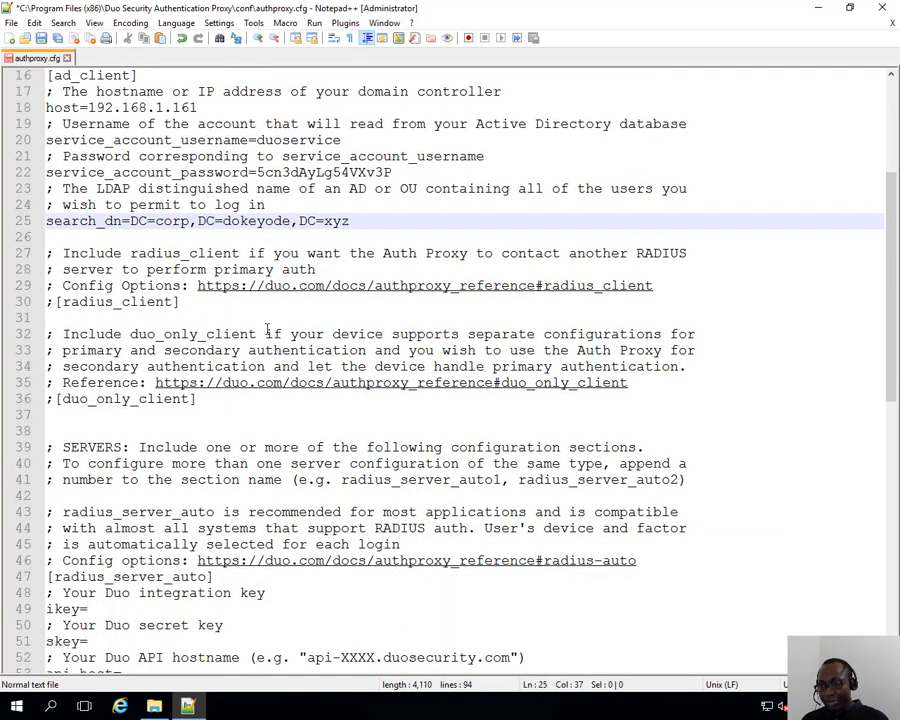
scroll(117, 219, up, 1)
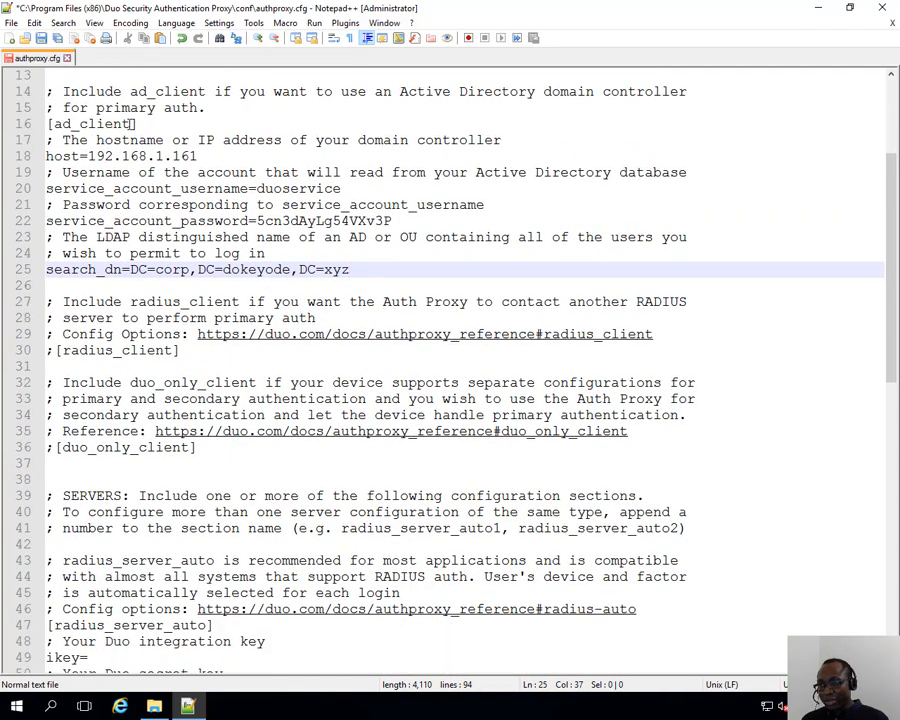
click(136, 124)
scroll(190, 122, up, 2)
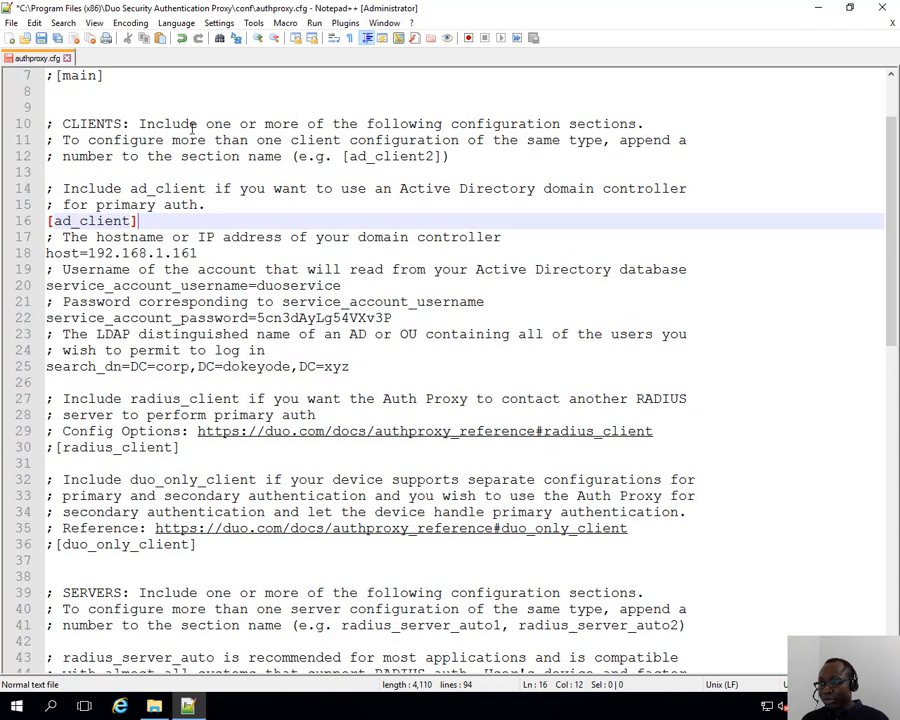
click(433, 156)
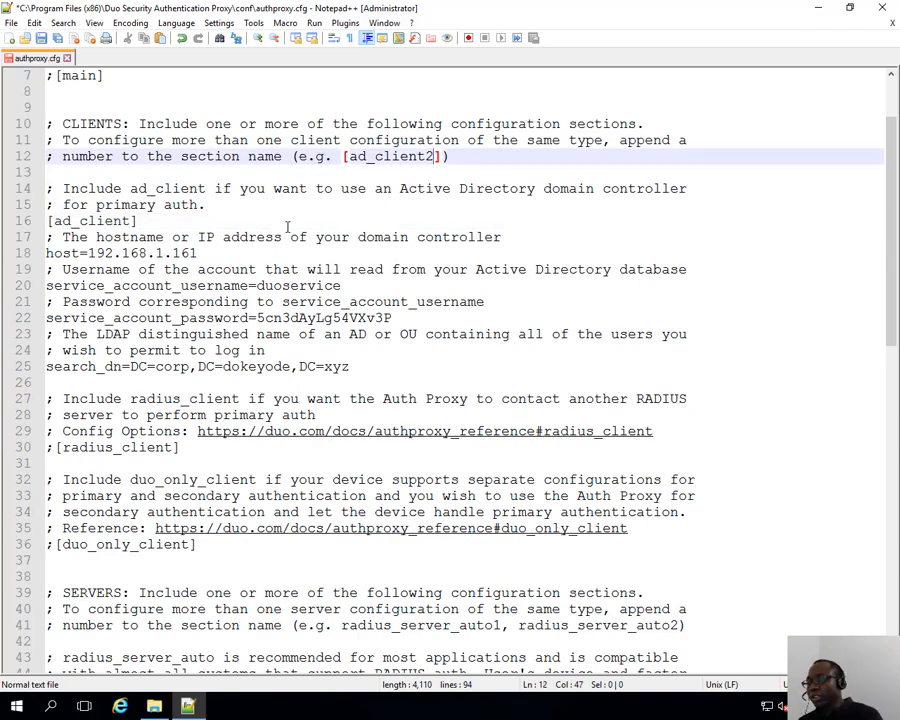
scroll(300, 280, down, 5)
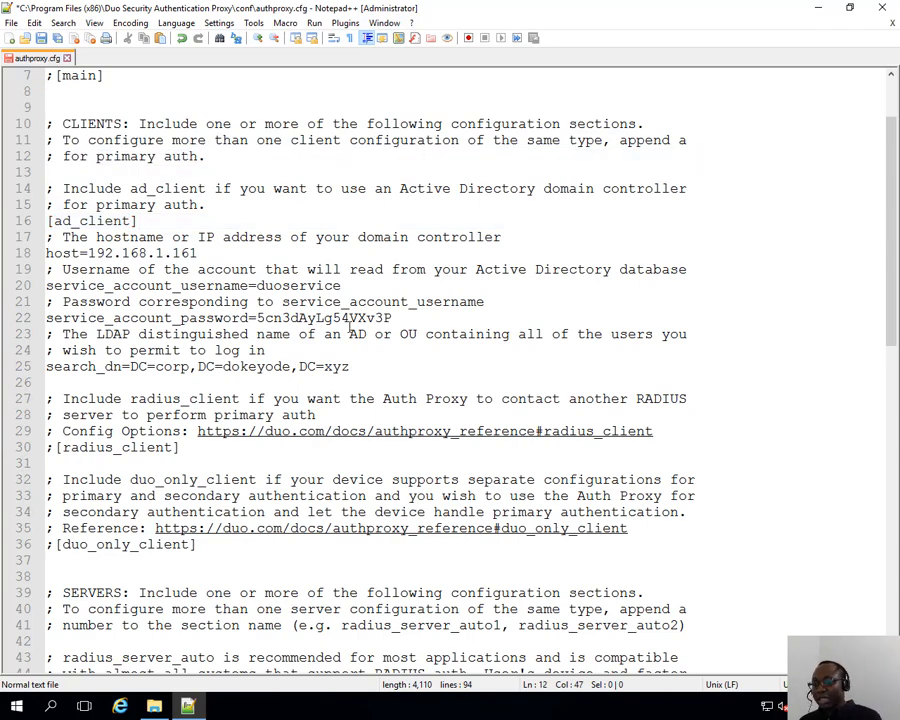
scroll(348, 328, down, 2)
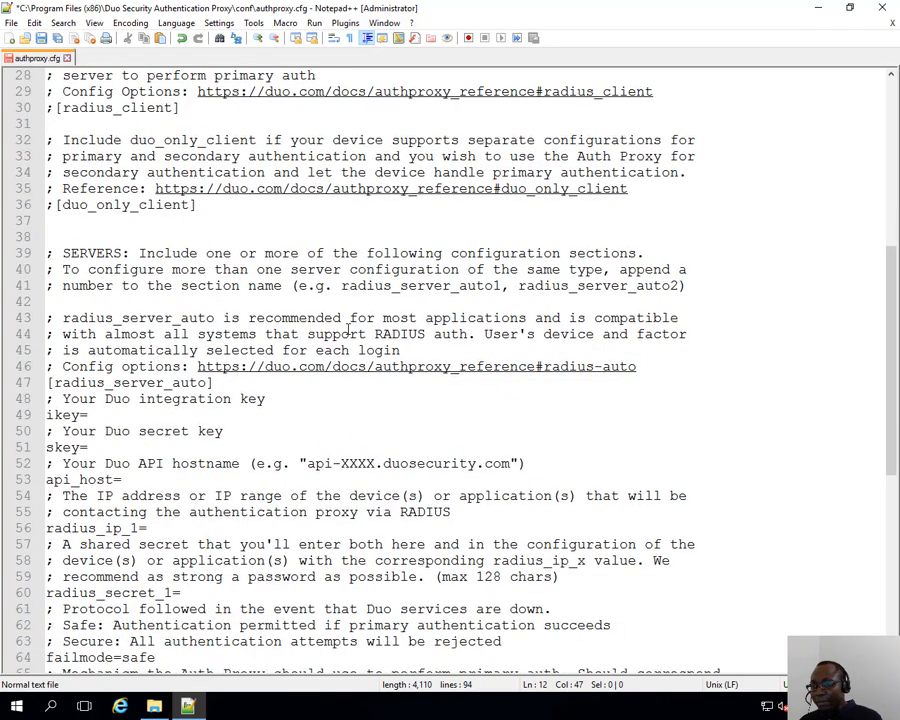
drag(196, 204, 60, 204)
scroll(90, 203, up, 5)
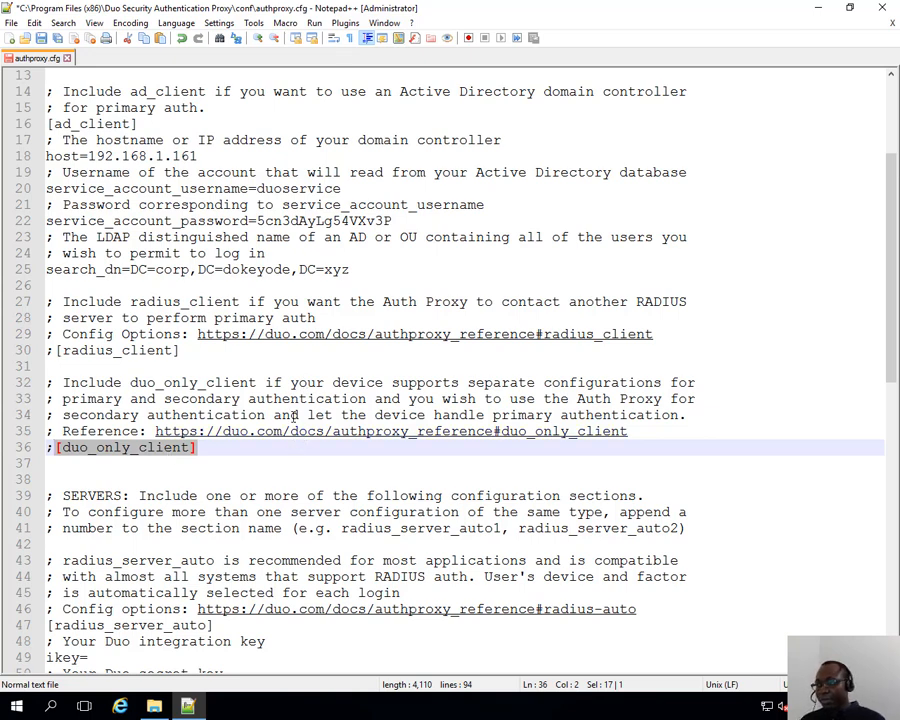
scroll(294, 466, down, 4)
scroll(296, 392, down, 3)
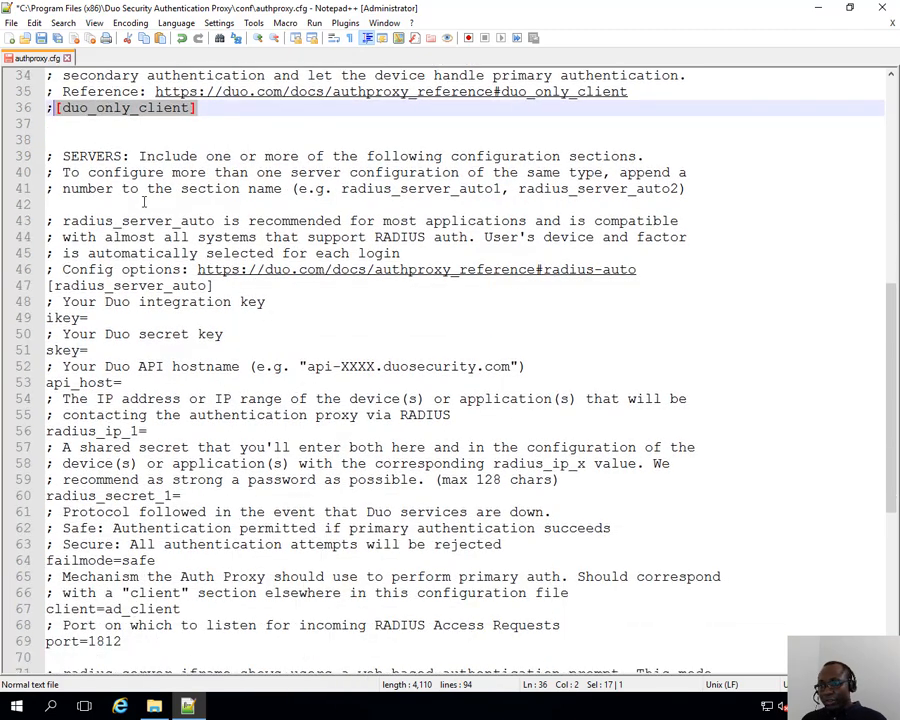
click(120, 155)
drag(120, 155, 64, 155)
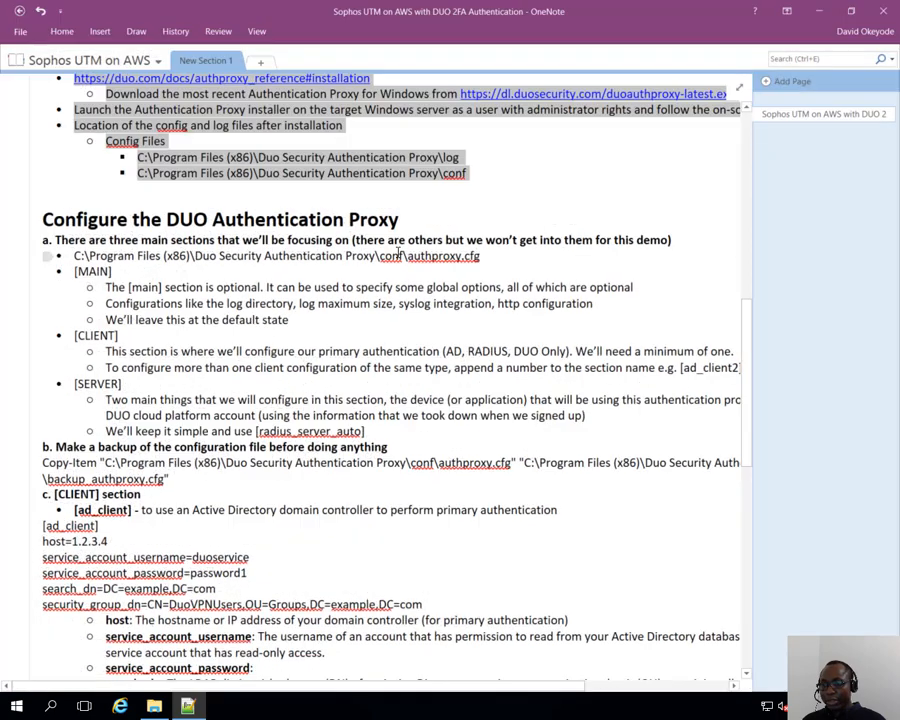
Scroll through the [CLIENT]/[SERVER] proxy notes in OneNote, then bring up the duo1.png diagram.
scroll(400, 254, down, 5)
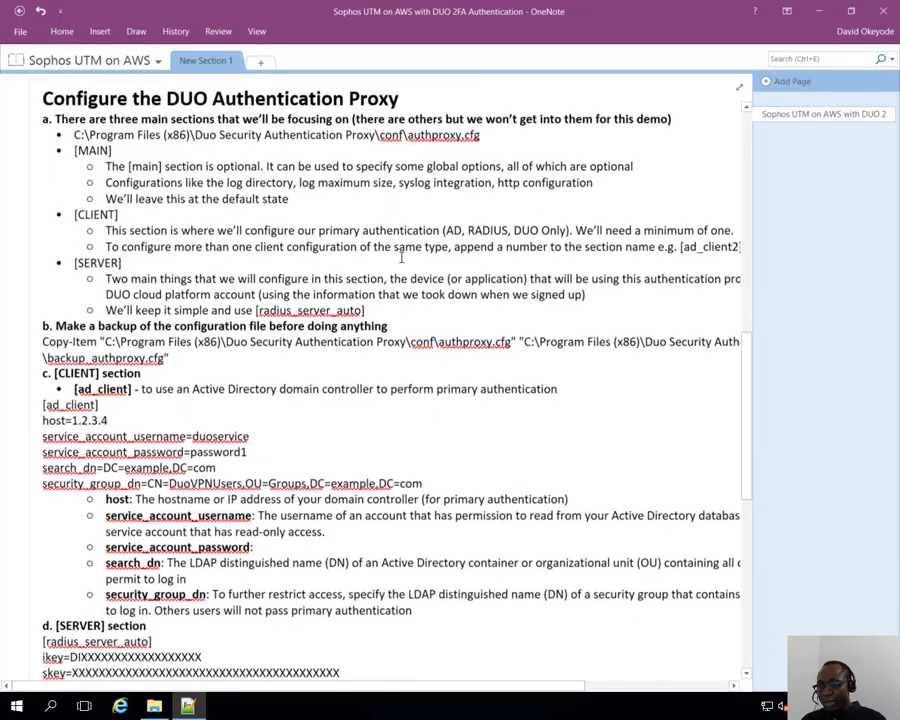
scroll(403, 254, down, 6)
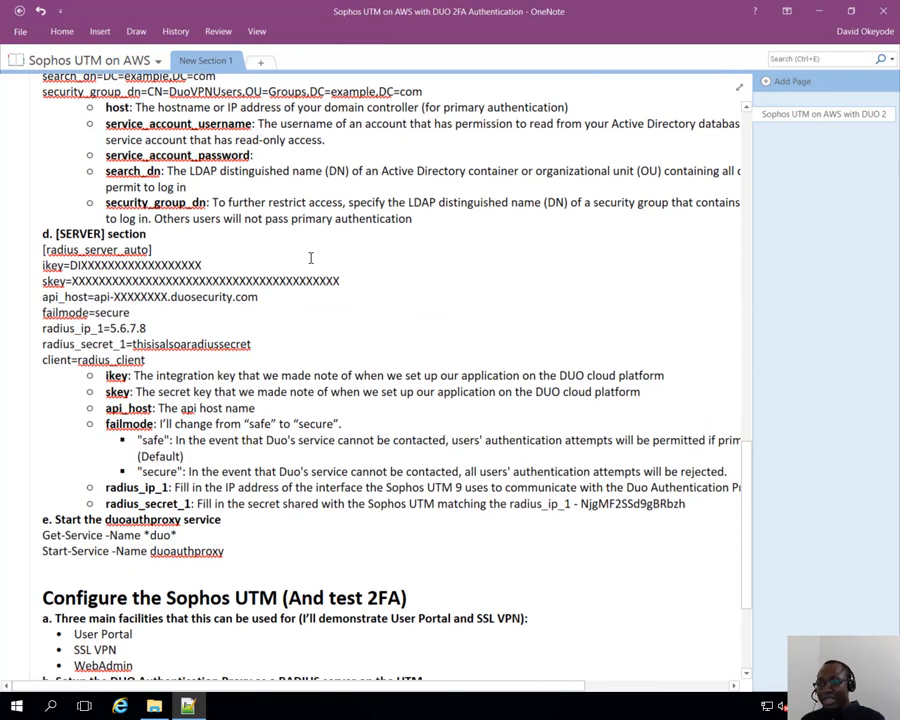
scroll(310, 258, up, 6)
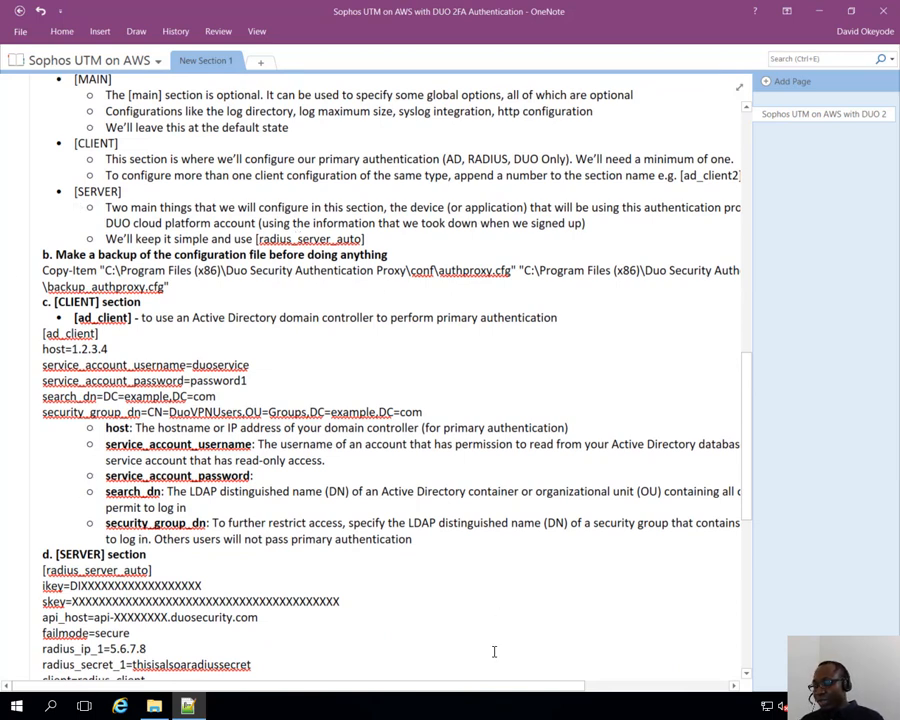
drag(490, 686, 503, 640)
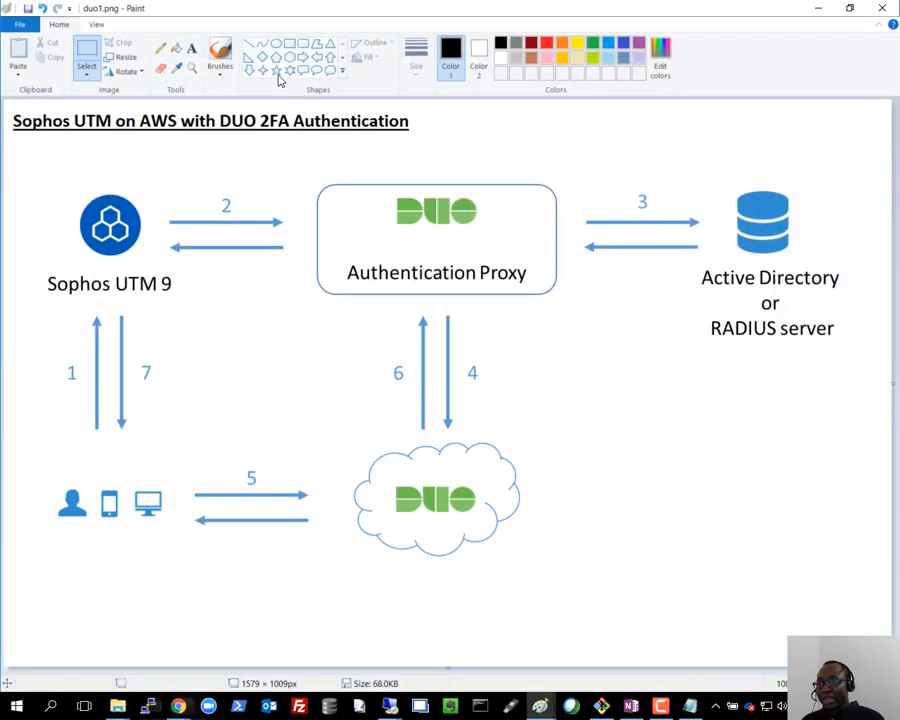
Box a small area of the duo1.png diagram with the Select tool, then minimize Paint.
mouse_move(215, 281)
mouse_down()
mouse_move(237, 302)
mouse_move(230, 305)
mouse_move(243, 307)
mouse_move(317, 237)
mouse_move(366, 224)
mouse_move(311, 305)
mouse_move(130, 218)
mouse_move(176, 218)
mouse_move(137, 221)
mouse_move(207, 202)
mouse_move(344, 200)
mouse_move(364, 227)
mouse_move(342, 257)
mouse_move(325, 231)
mouse_move(348, 209)
mouse_move(360, 226)
mouse_move(106, 264)
mouse_move(142, 232)
mouse_move(178, 237)
mouse_move(148, 291)
mouse_move(175, 232)
mouse_move(217, 297)
mouse_move(406, 342)
mouse_move(443, 276)
mouse_move(438, 450)
mouse_move(428, 463)
mouse_move(491, 455)
mouse_move(482, 474)
mouse_move(440, 259)
mouse_move(424, 471)
mouse_move(137, 222)
mouse_move(506, 453)
mouse_move(487, 481)
mouse_move(490, 449)
mouse_move(0, 313)
mouse_up()
click(87, 52)
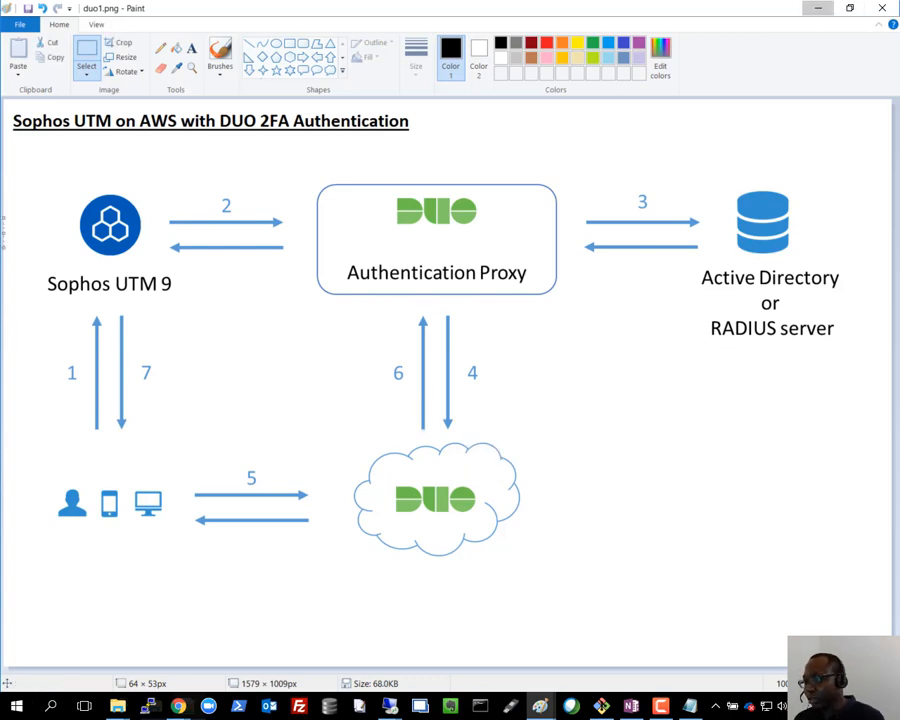
click(818, 7)
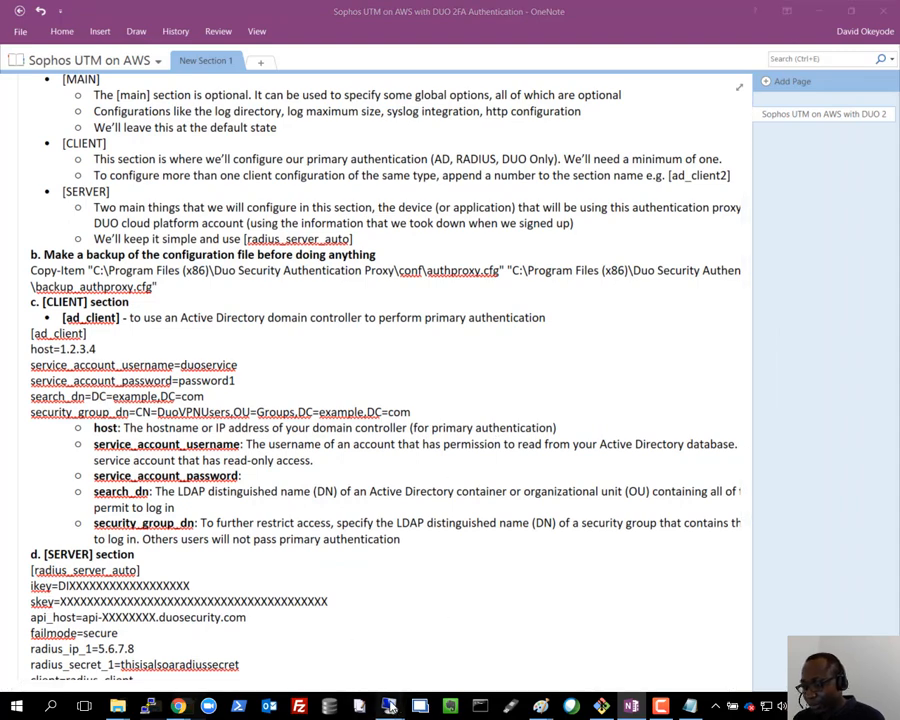
In the remote authproxy.cfg, select the [radius_server_auto] heading, then bring up the Sophos two-factor article.
mouse_move(390, 706)
click(450, 644)
scroll(258, 364, down, 1)
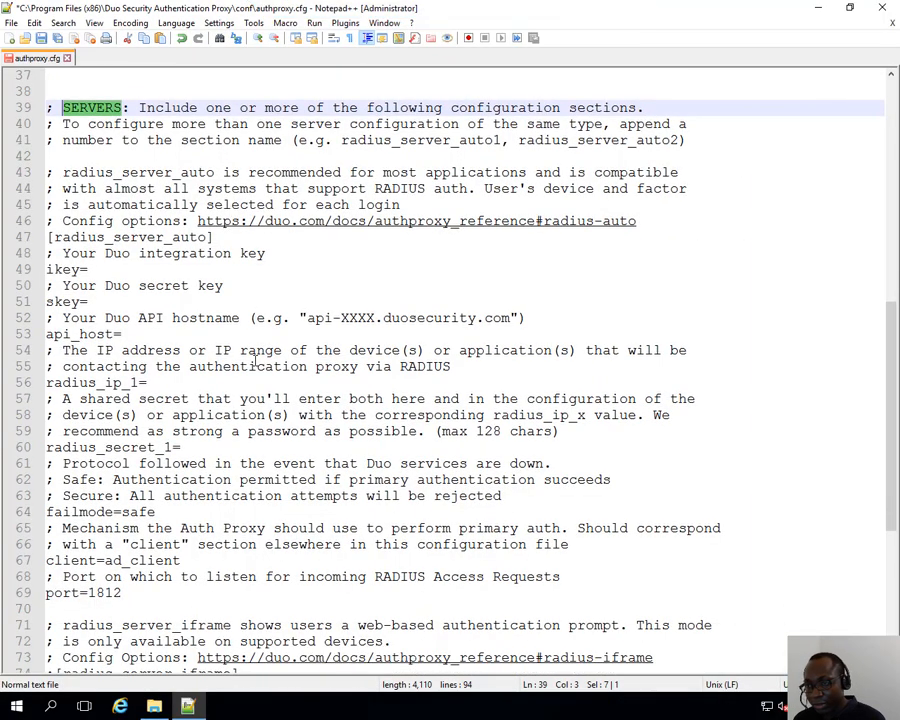
click(108, 270)
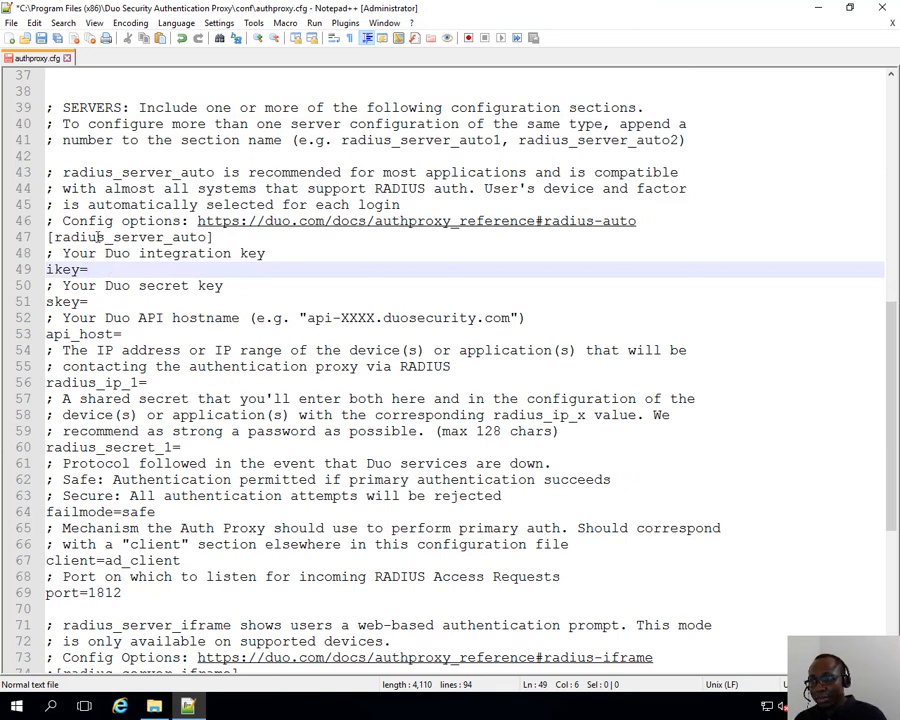
drag(215, 237, 47, 235)
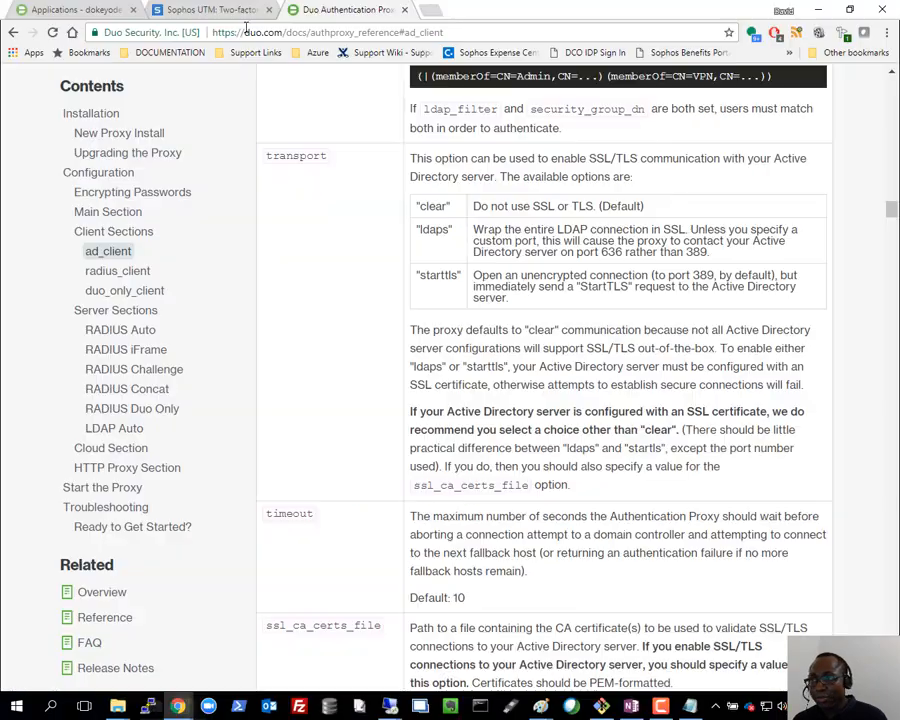
click(208, 8)
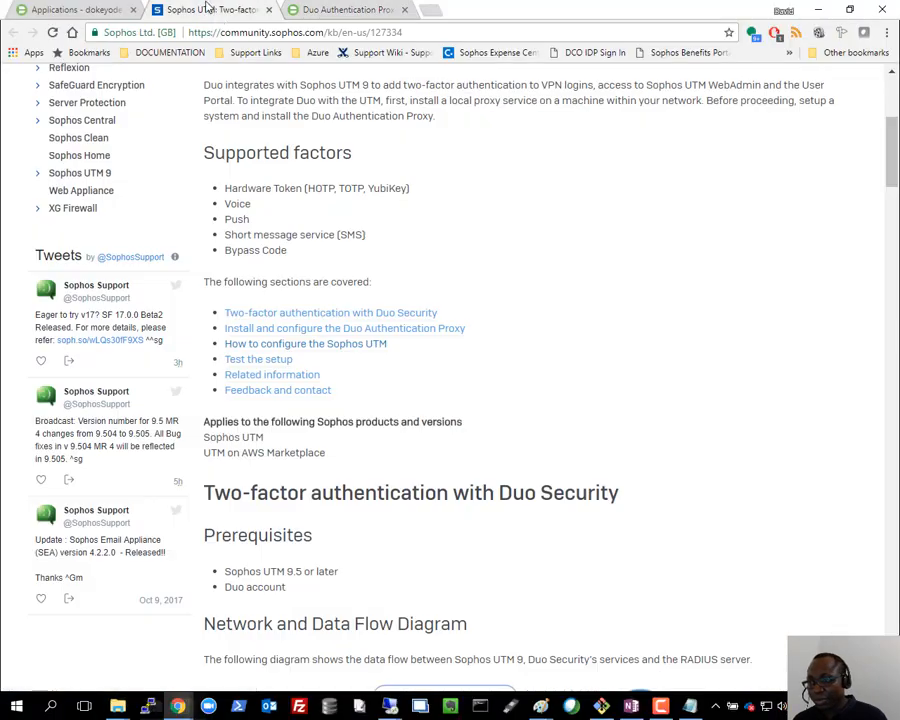
Search the Sophos article for 'auto' and highlight the line recommending RADIUS Auto mode.
scroll(480, 466, down, 2)
scroll(480, 466, down, 20)
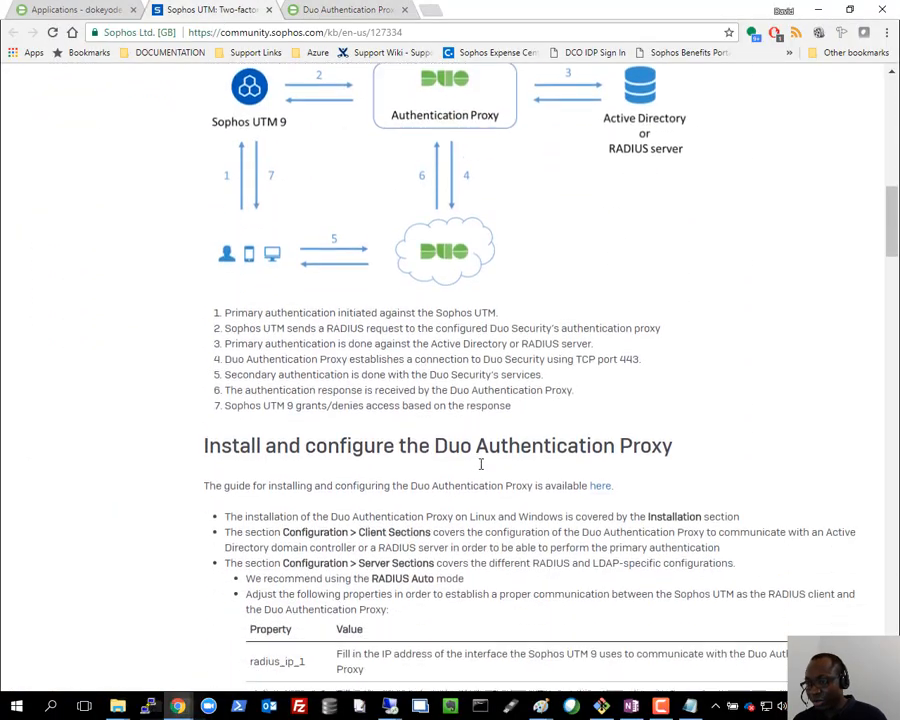
scroll(480, 464, down, 13)
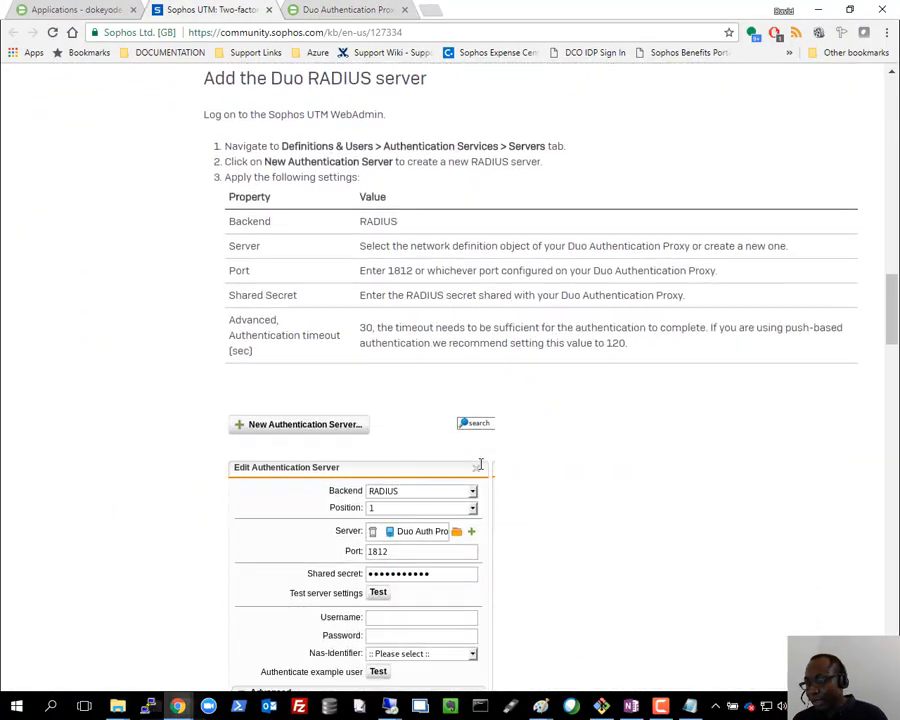
scroll(480, 466, up, 9)
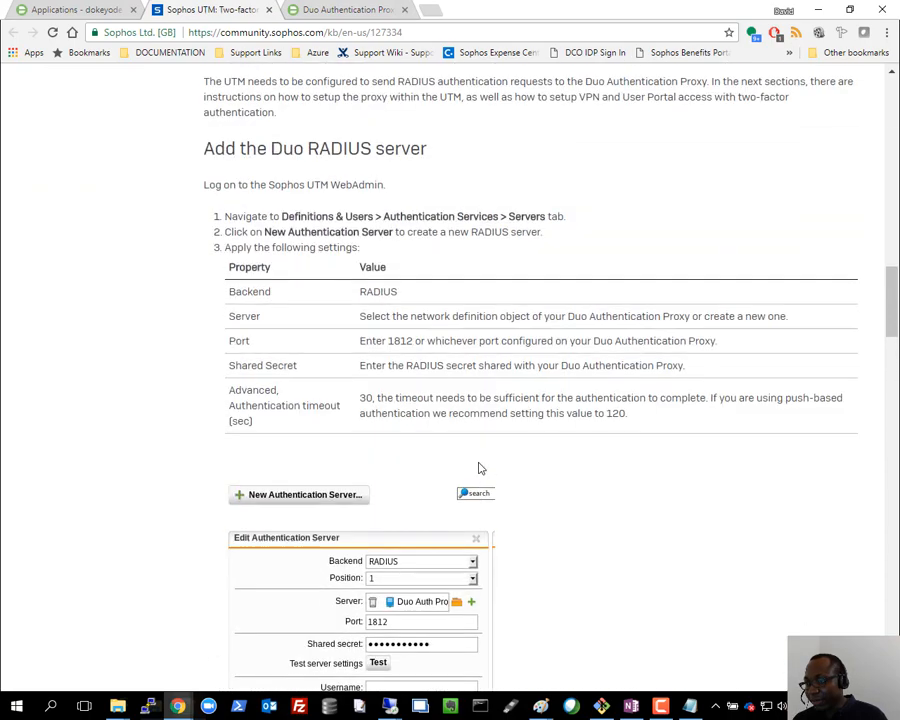
scroll(479, 468, up, 8)
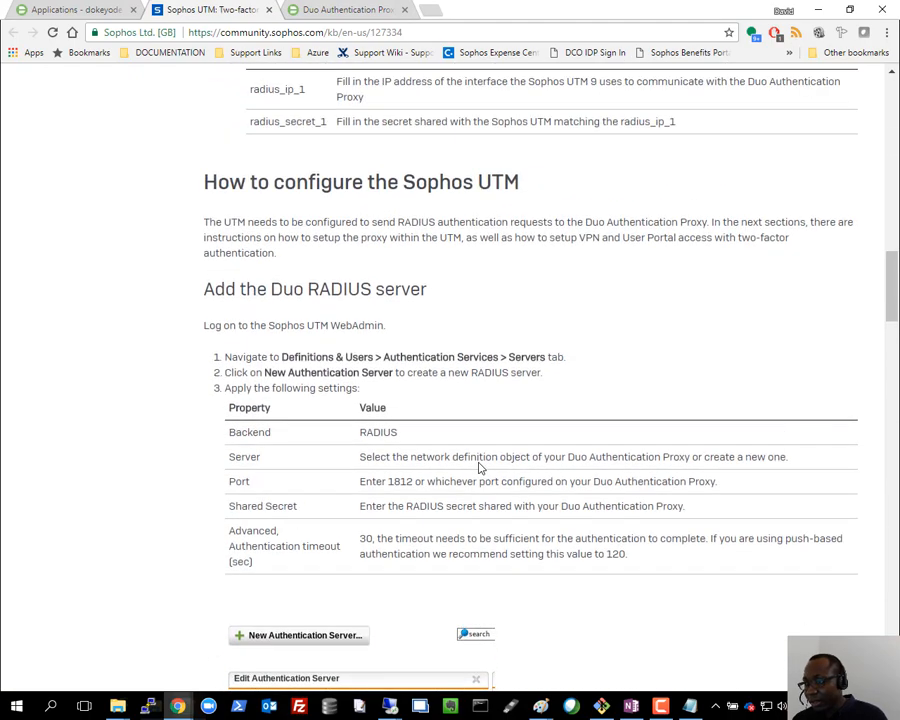
scroll(479, 468, up, 8)
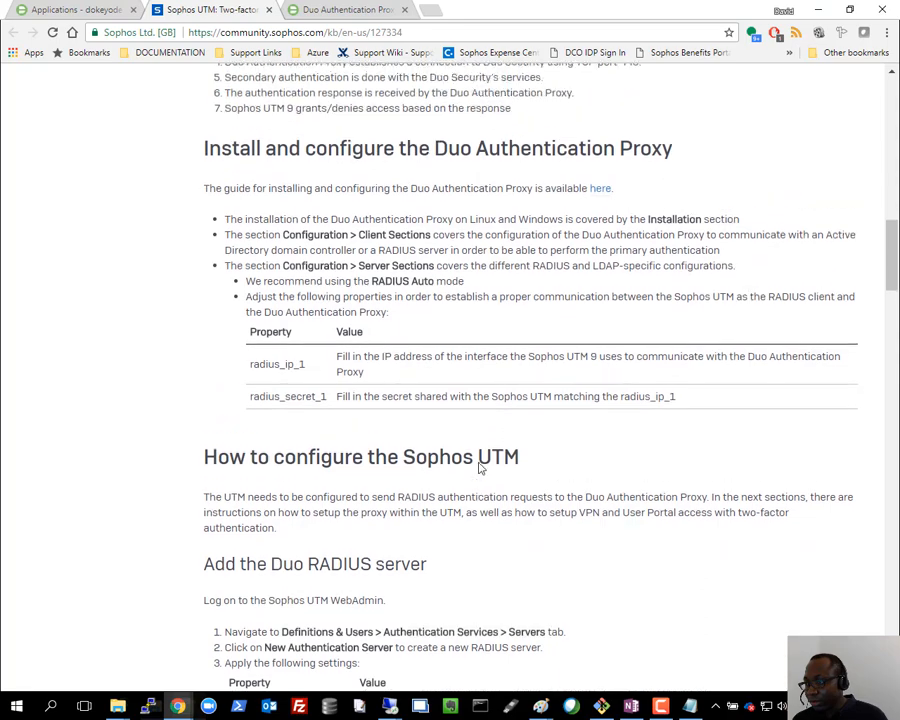
scroll(480, 467, up, 3)
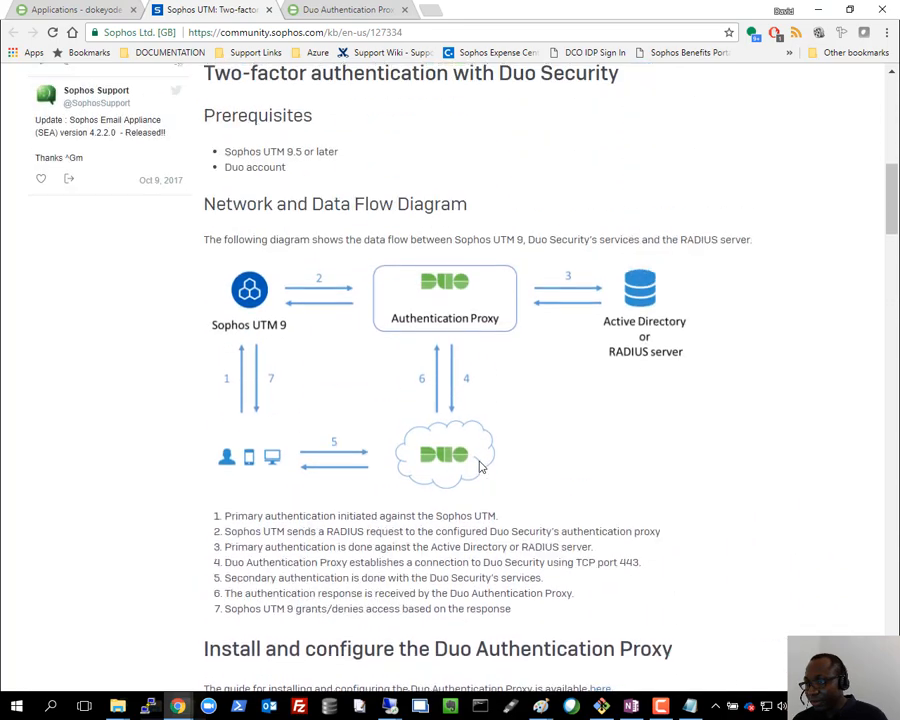
scroll(480, 467, down, 2)
key(ctrl+f)
text(auto)
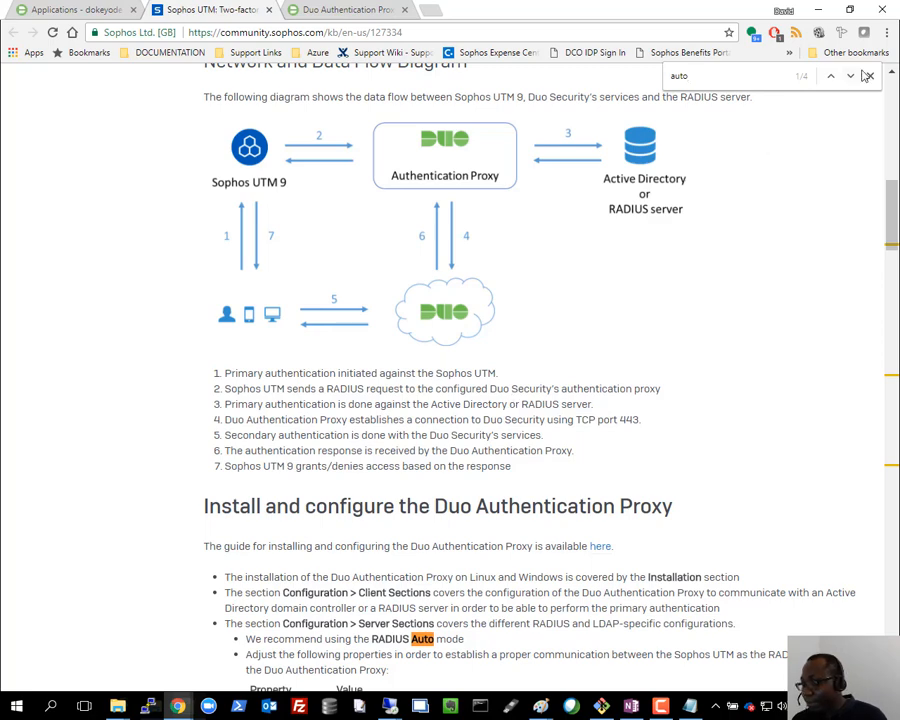
scroll(497, 508, down, 2)
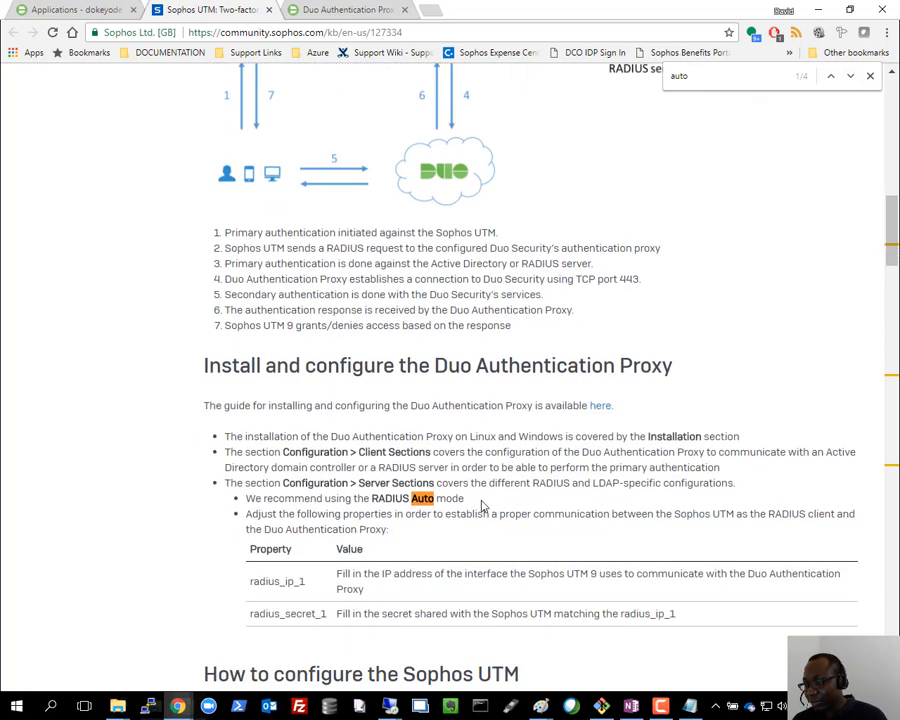
drag(466, 499, 248, 499)
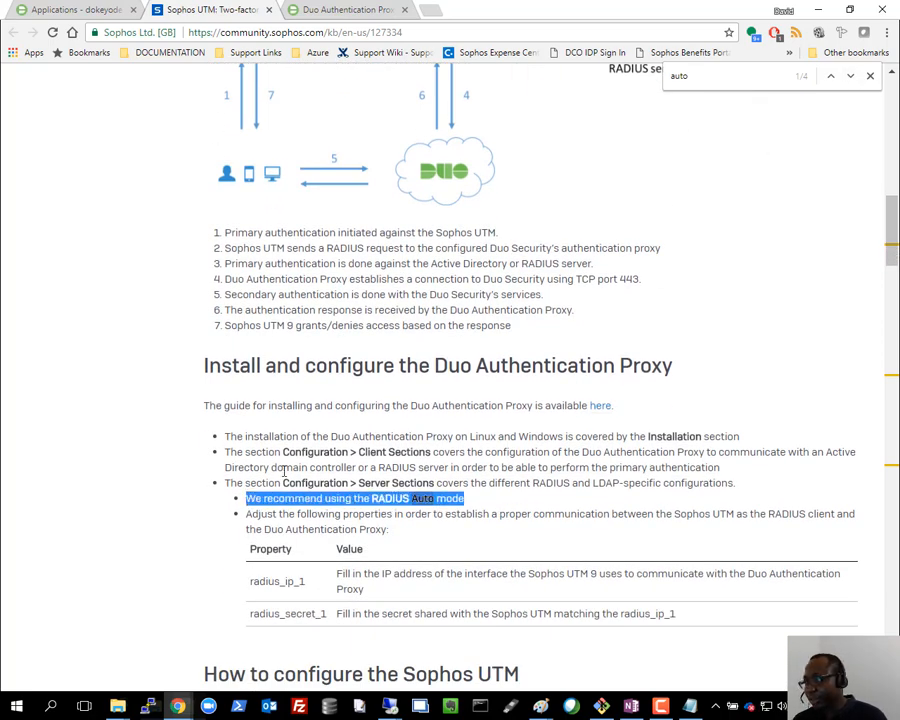
Minimize Chrome and select the [radius_server_auto] heading in authproxy.cfg.
click(818, 10)
click(180, 253)
drag(213, 237, 47, 237)
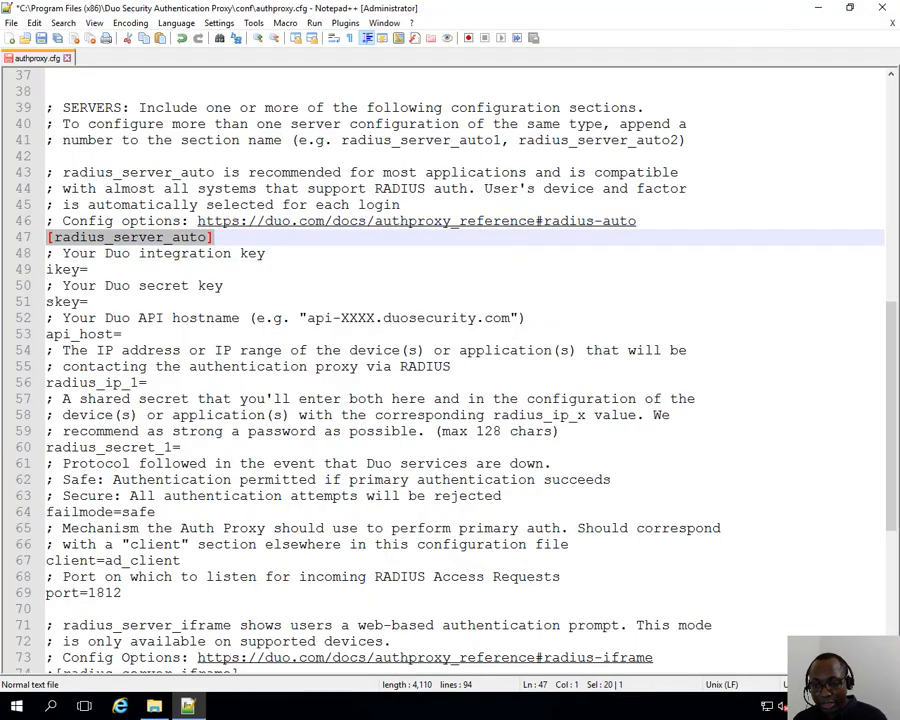
Paste the Duo integration key, secret key and API hostname after ikey=, skey= and api_host=.
drag(0, 102, 2, 145)
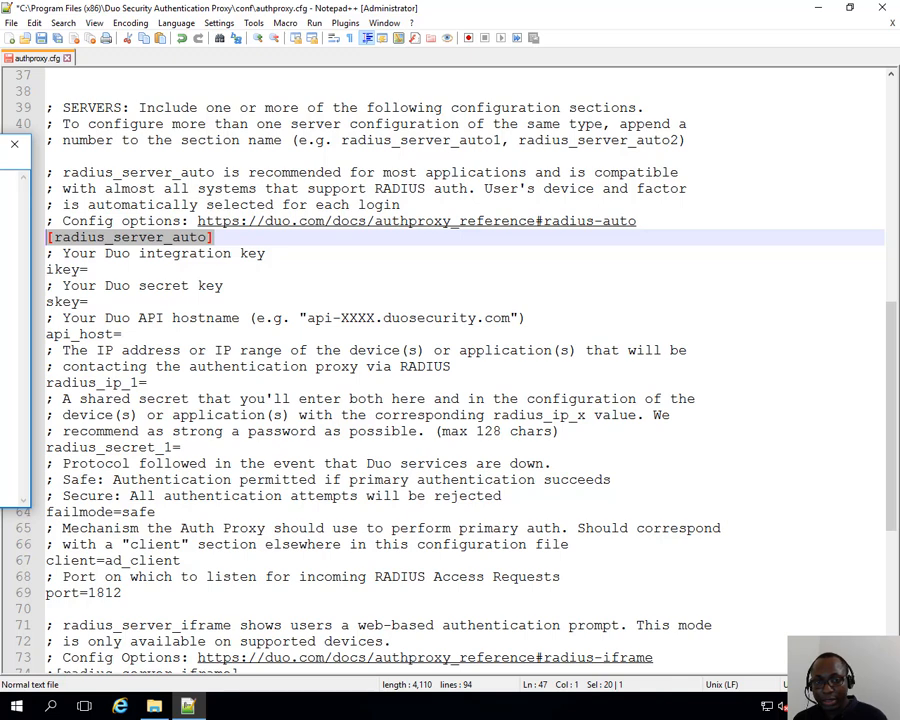
click(149, 269)
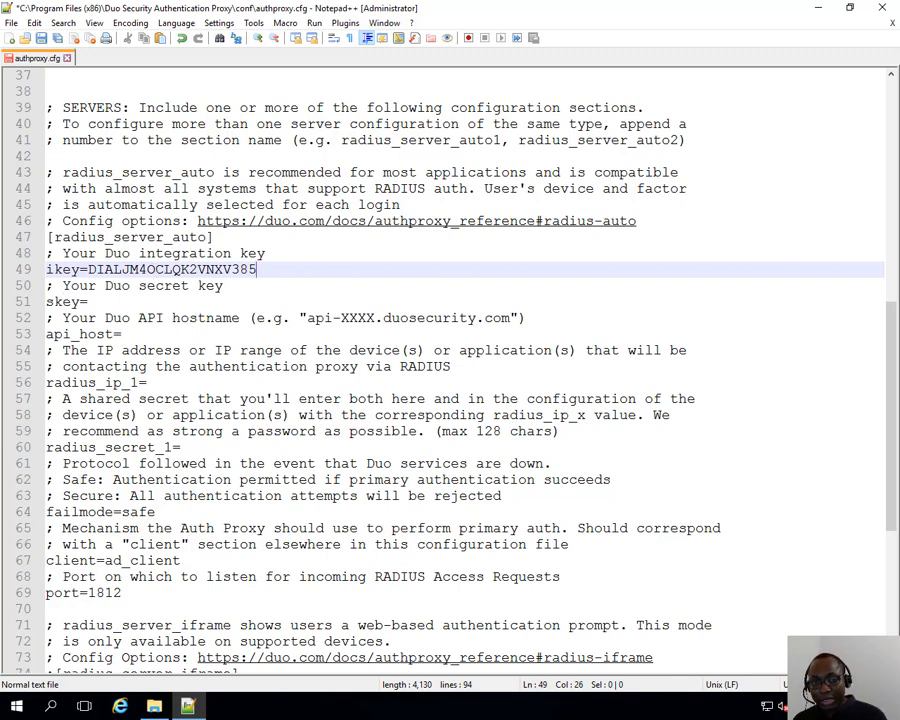
key(alt+Tab)
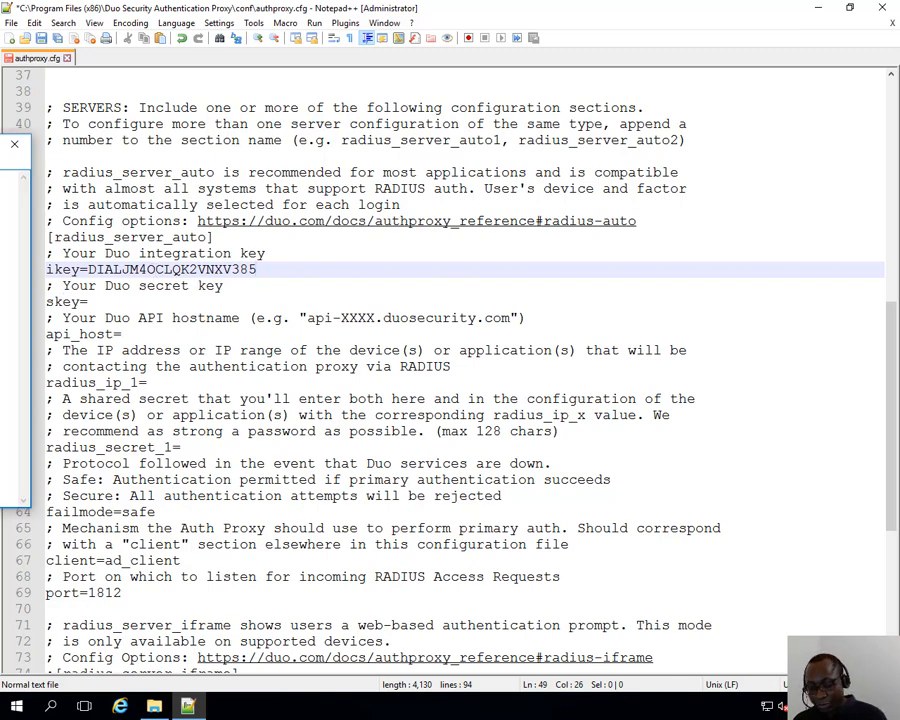
drag(30, 269, 0, 269)
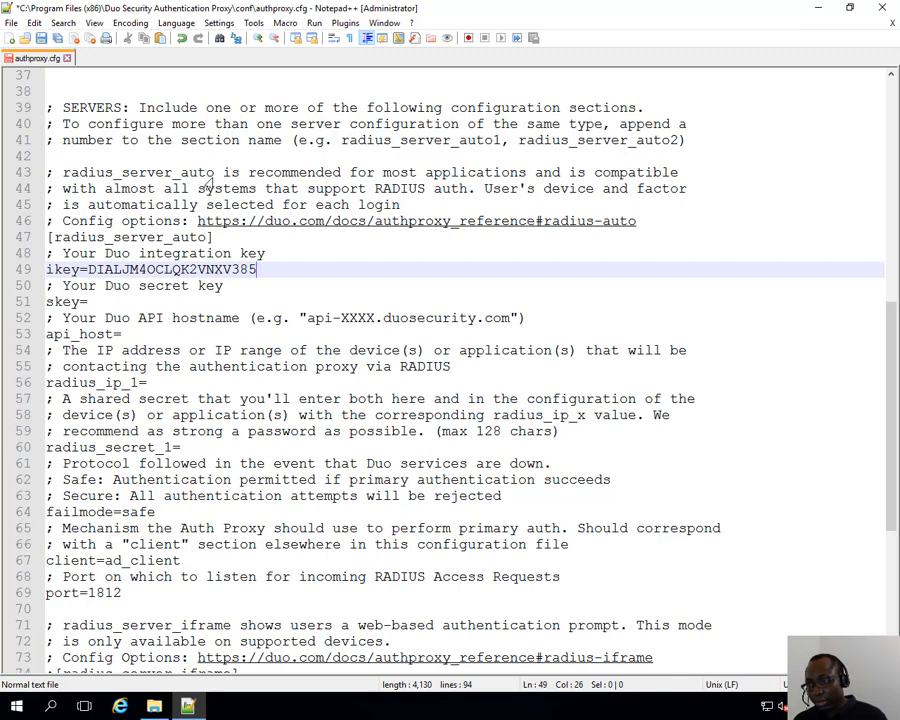
click(136, 300)
key(ctrl+v)
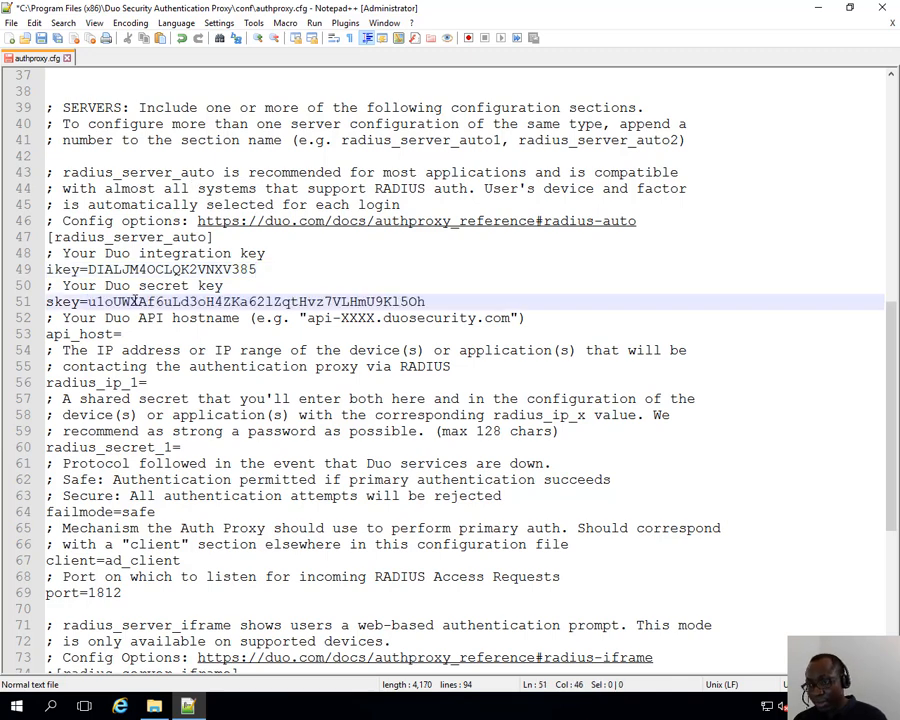
key(Down)
key(Down)
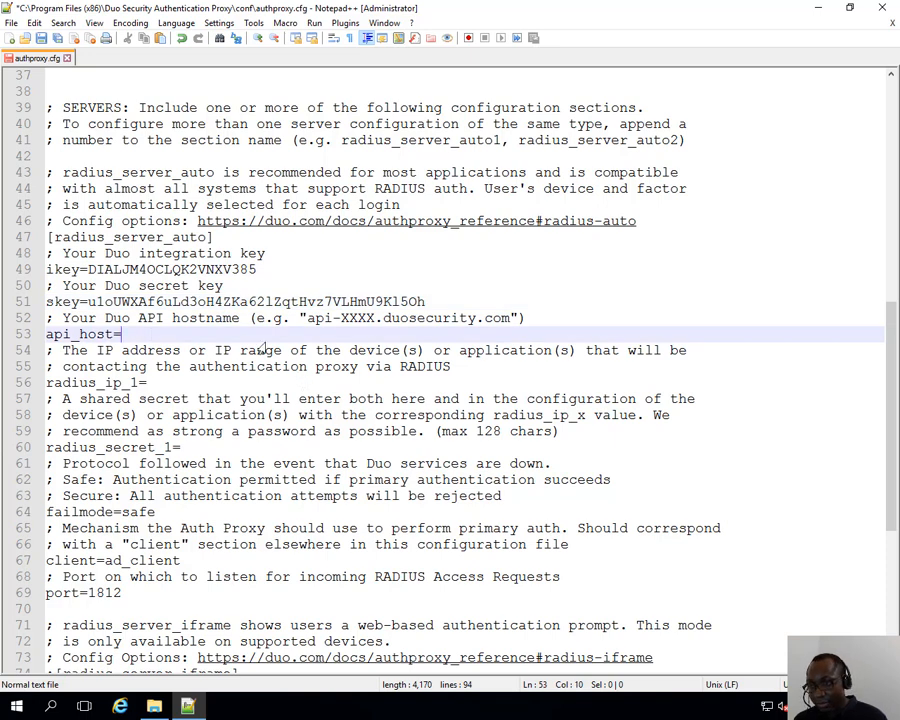
text(api-67065909.duosecurity.com)
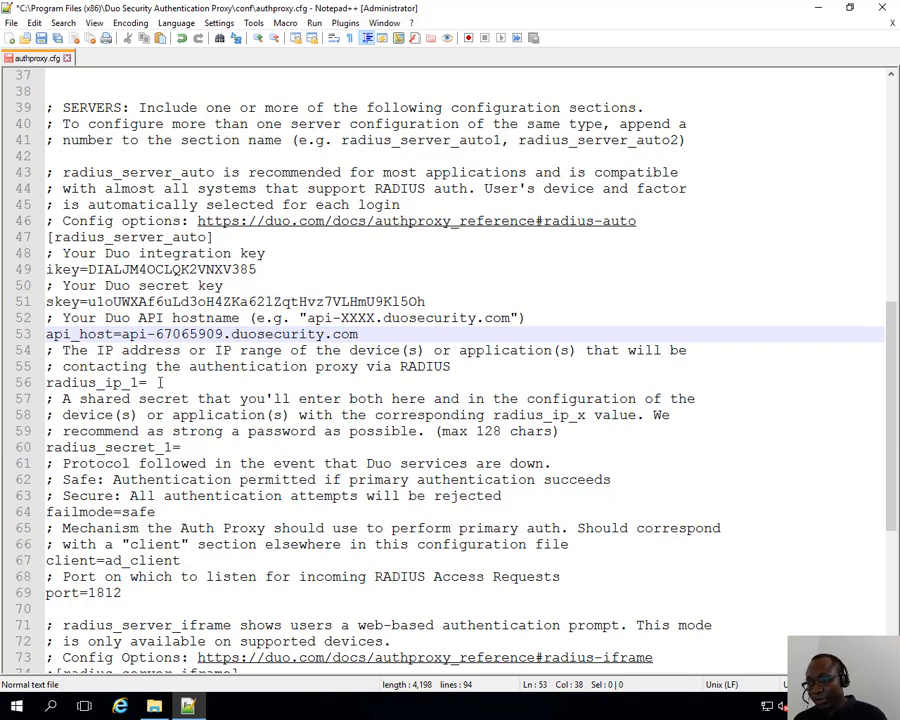
click(160, 383)
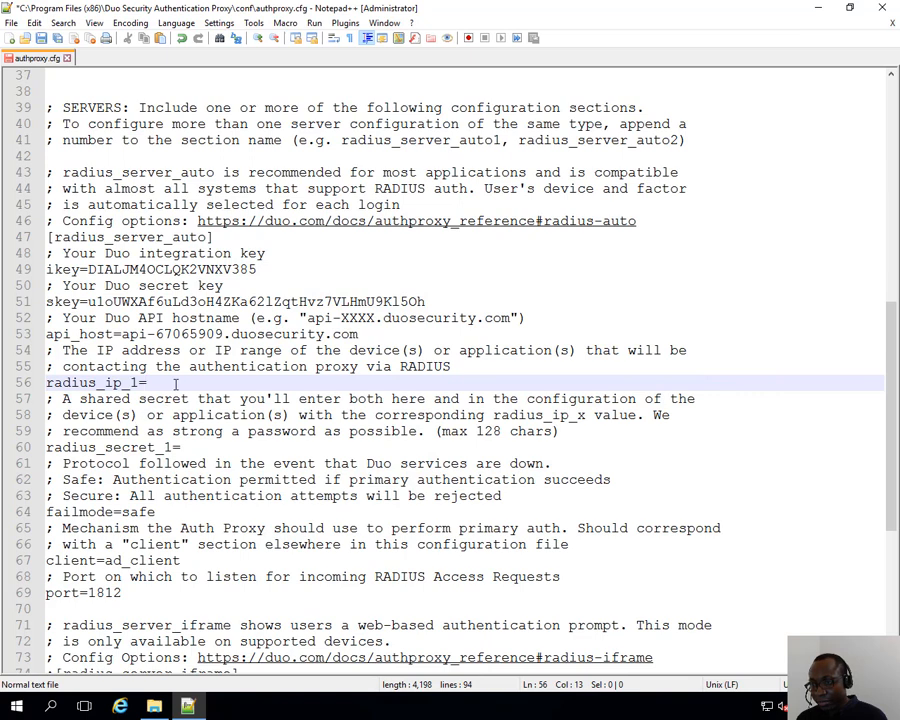
Enter 192.168.2.246 for radius_ip_1 and paste the shared secret into radius_secret_1.
text(192.16)
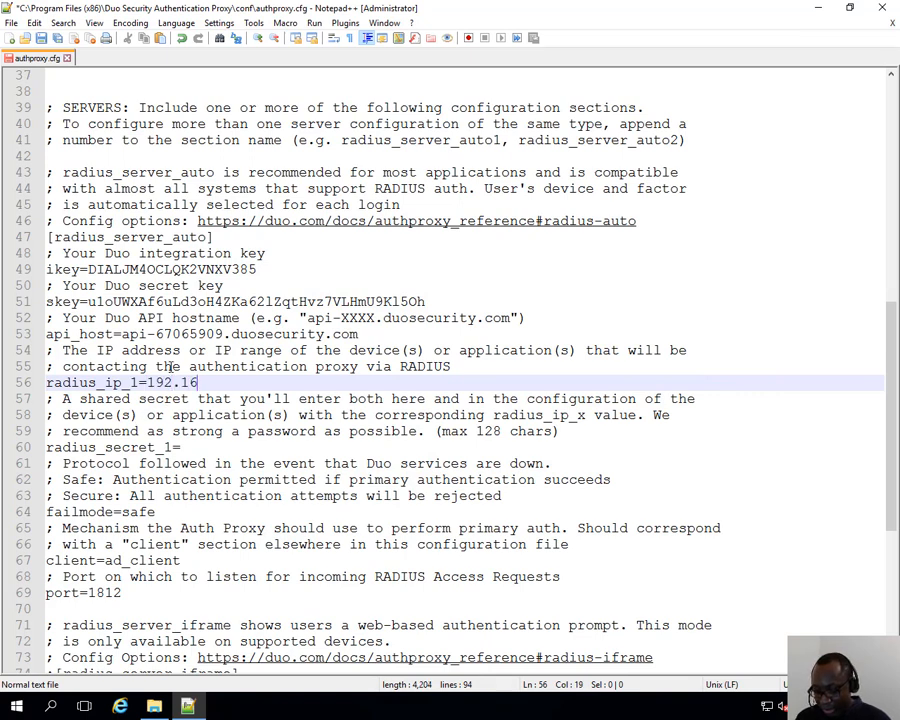
text(8.2.246)
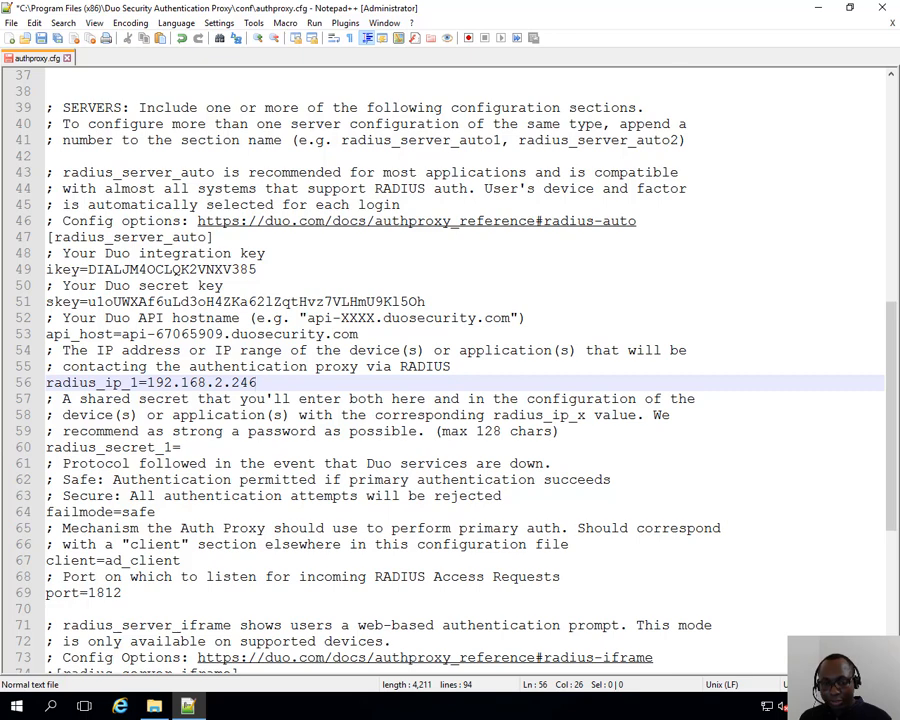
click(231, 446)
key(ctrl+v)
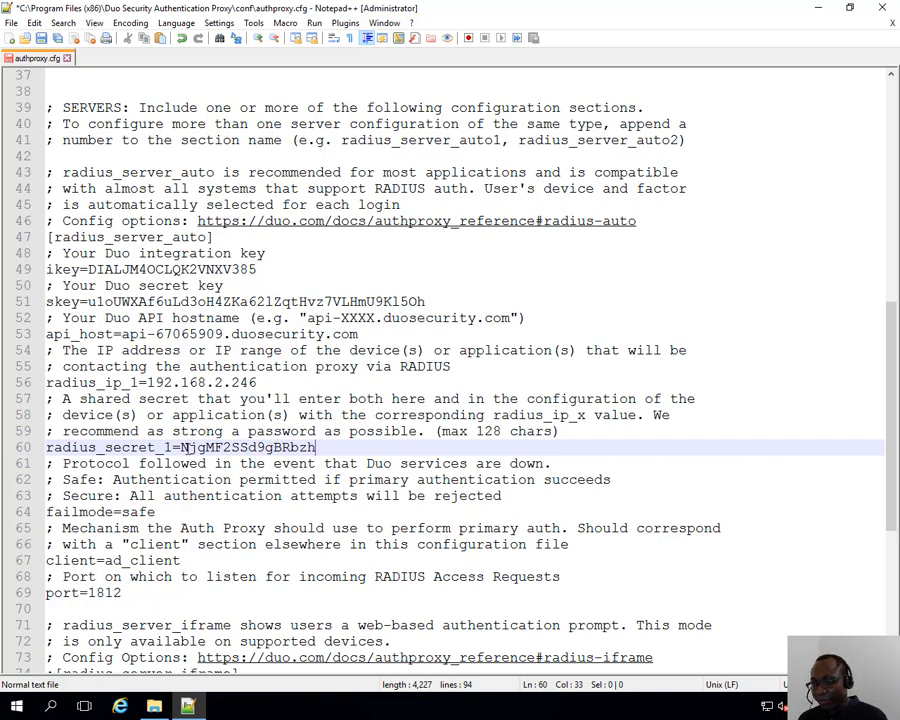
drag(180, 447, 316, 450)
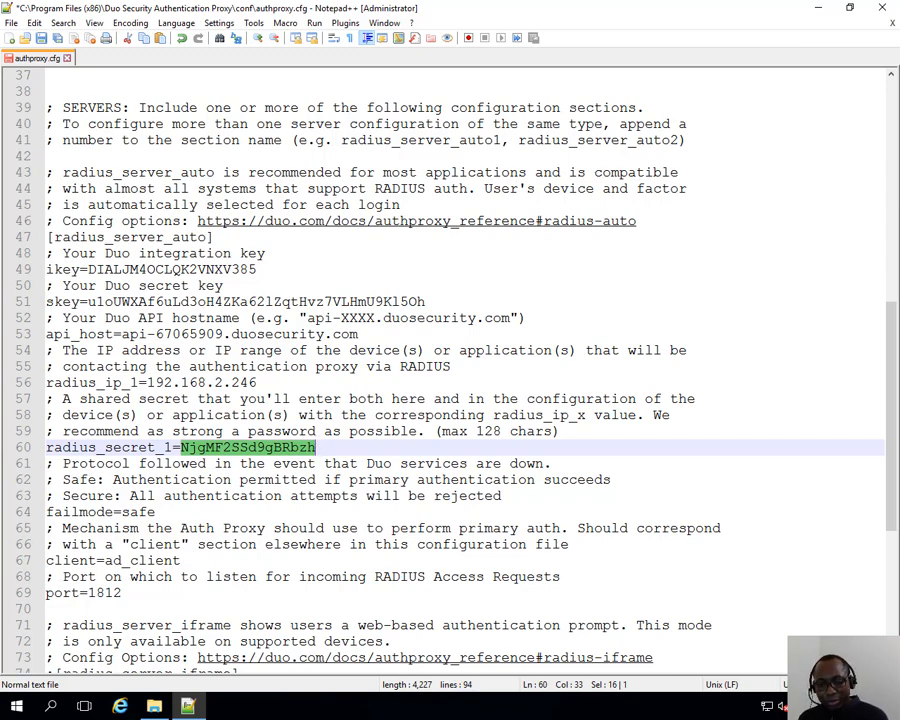
key(alt+Tab)
Read the RADIUS Auto options in Duo's Authentication Proxy reference, then minimize Chrome.
click(349, 8)
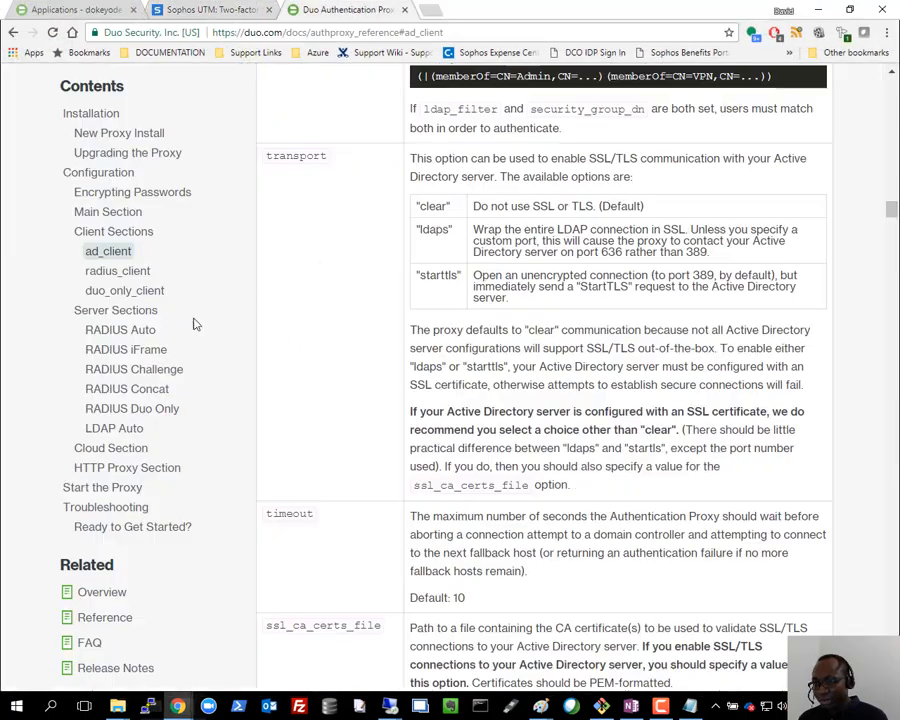
click(130, 329)
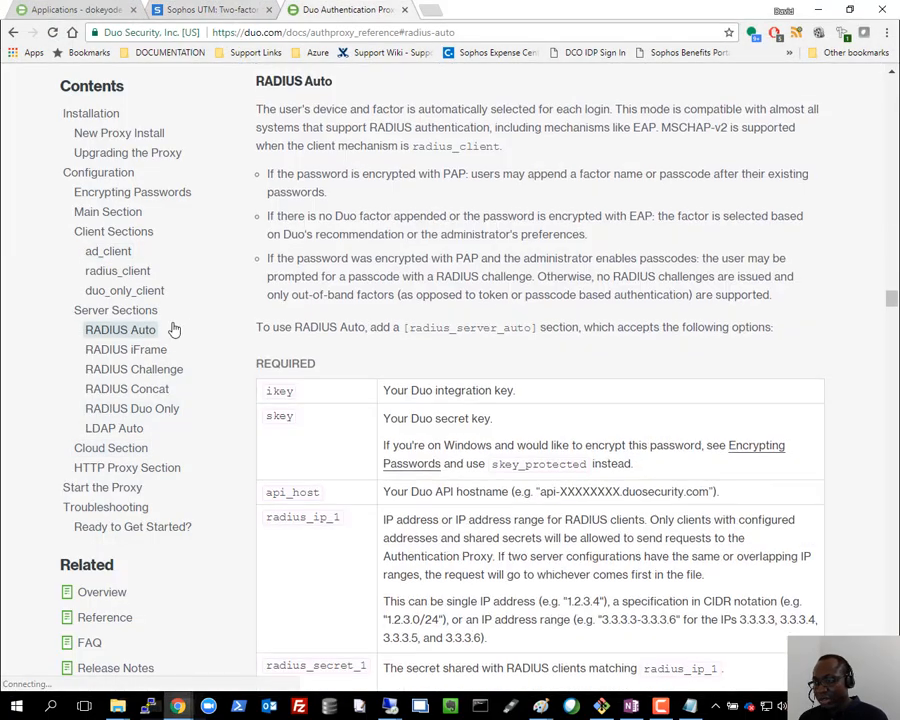
scroll(404, 396, down, 9)
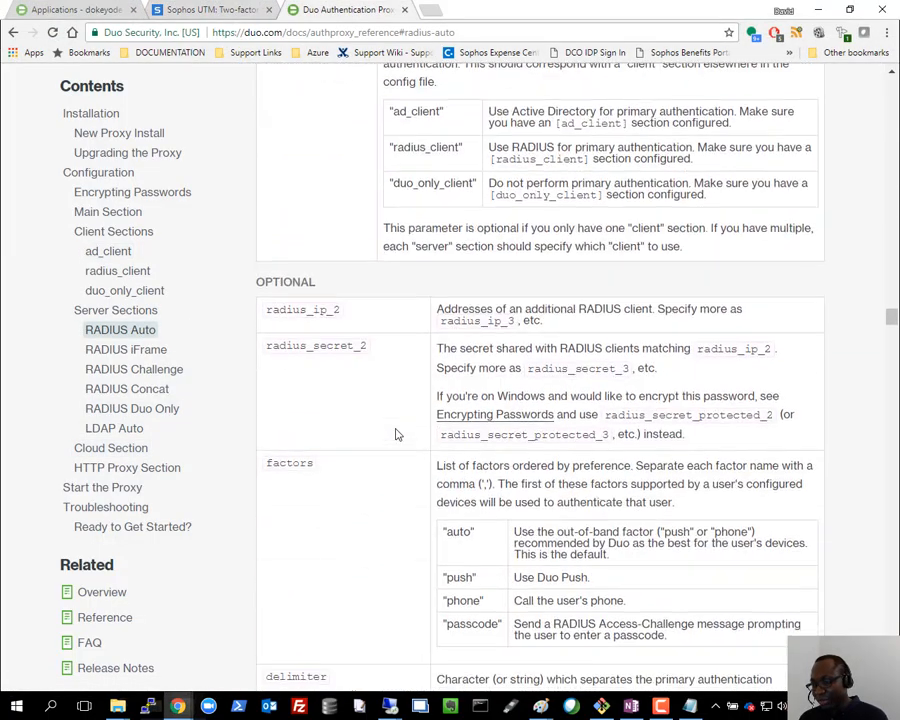
scroll(396, 434, down, 5)
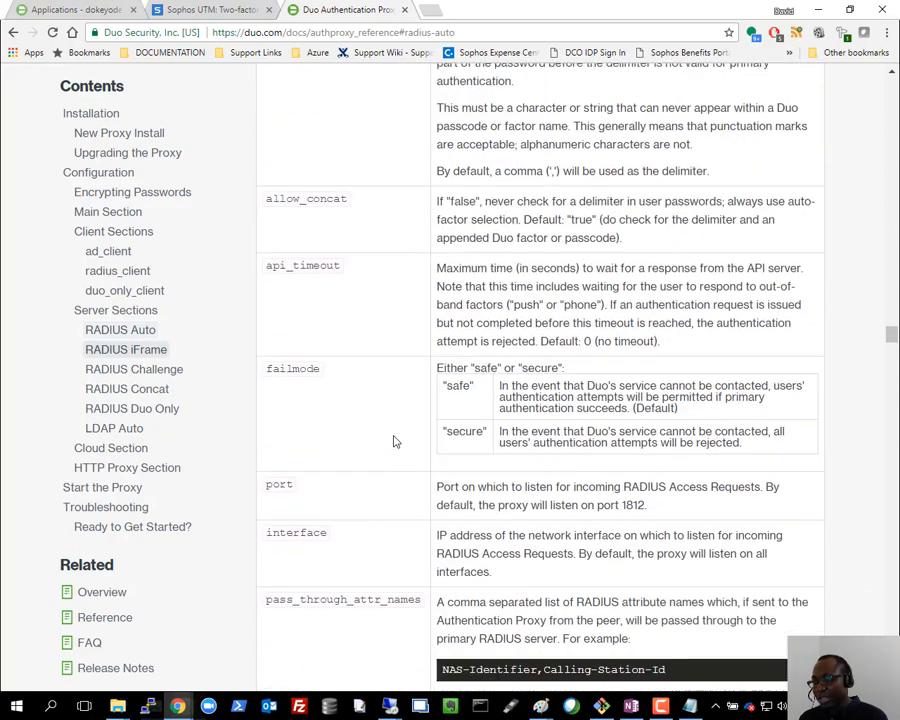
click(817, 9)
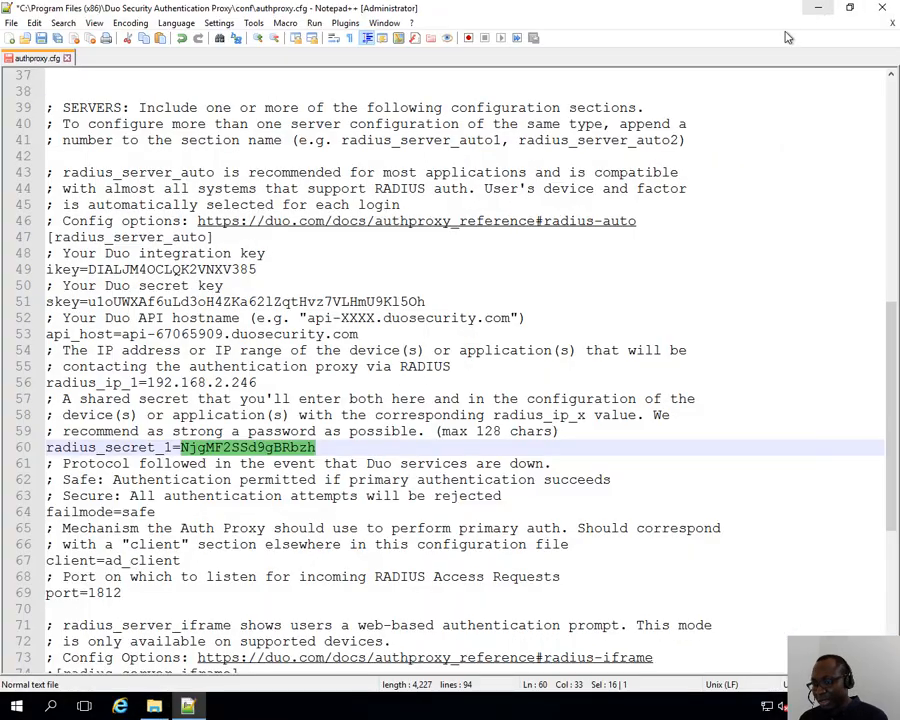
Compare the Safe and Secure failmode descriptions, noting what happens when Duo services are down.
click(88, 496)
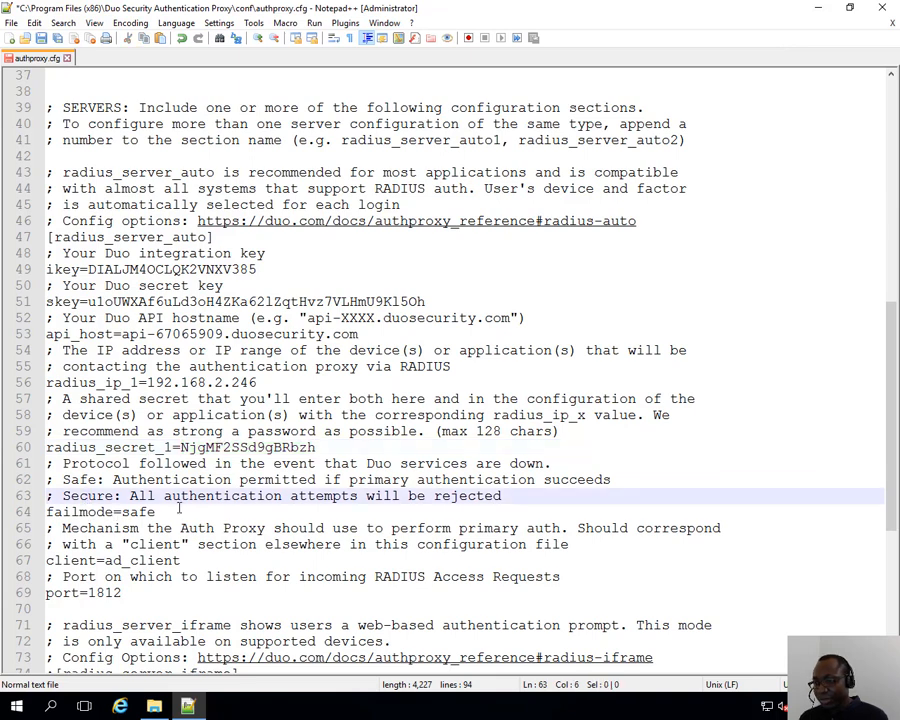
click(87, 480)
click(95, 496)
double_click(126, 512)
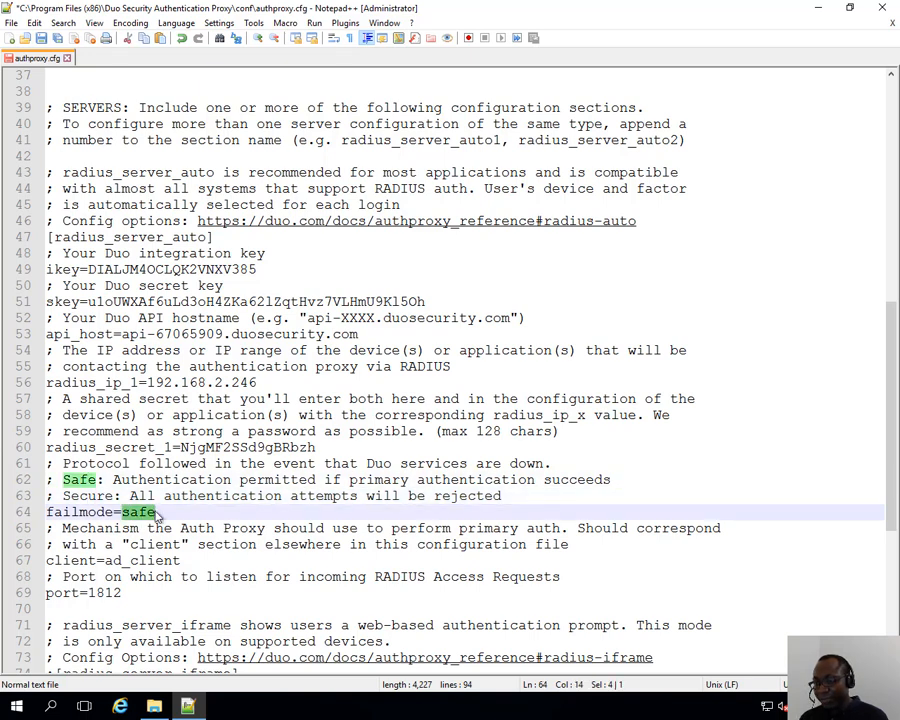
drag(115, 480, 615, 480)
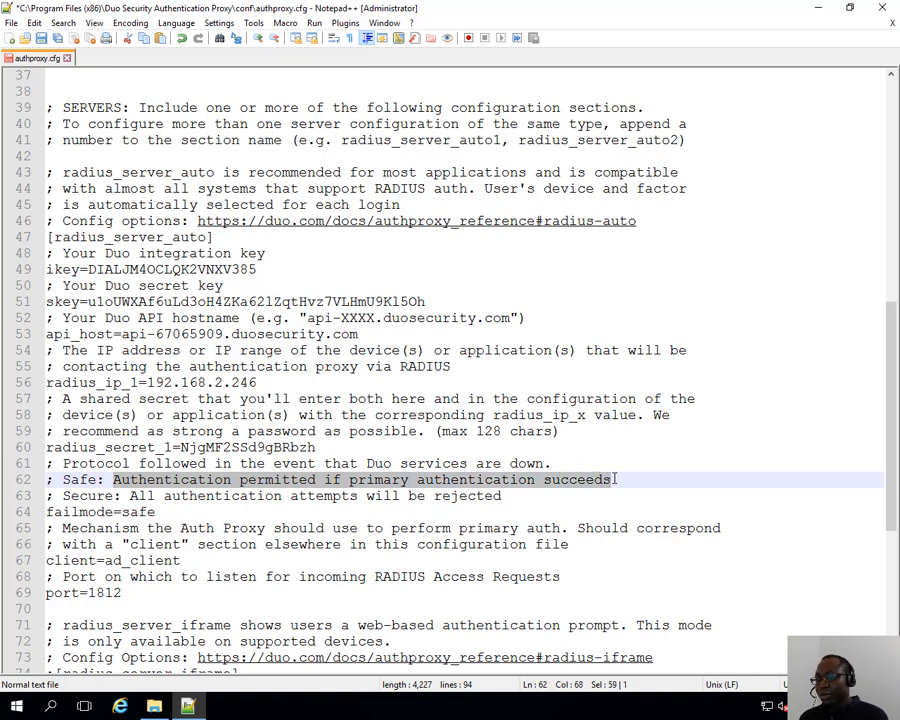
click(366, 463)
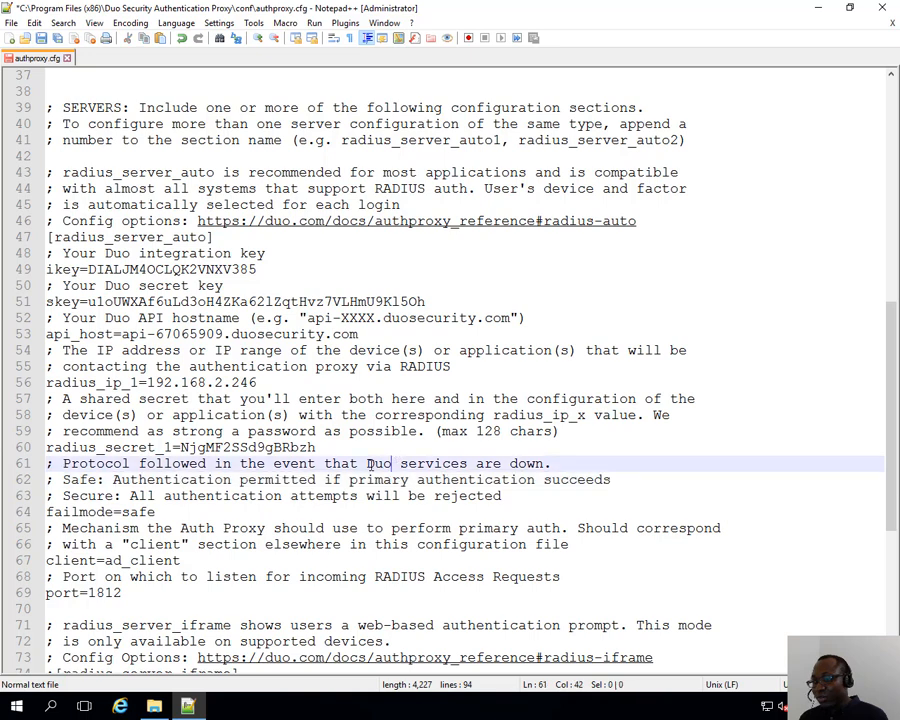
shift+click(545, 463)
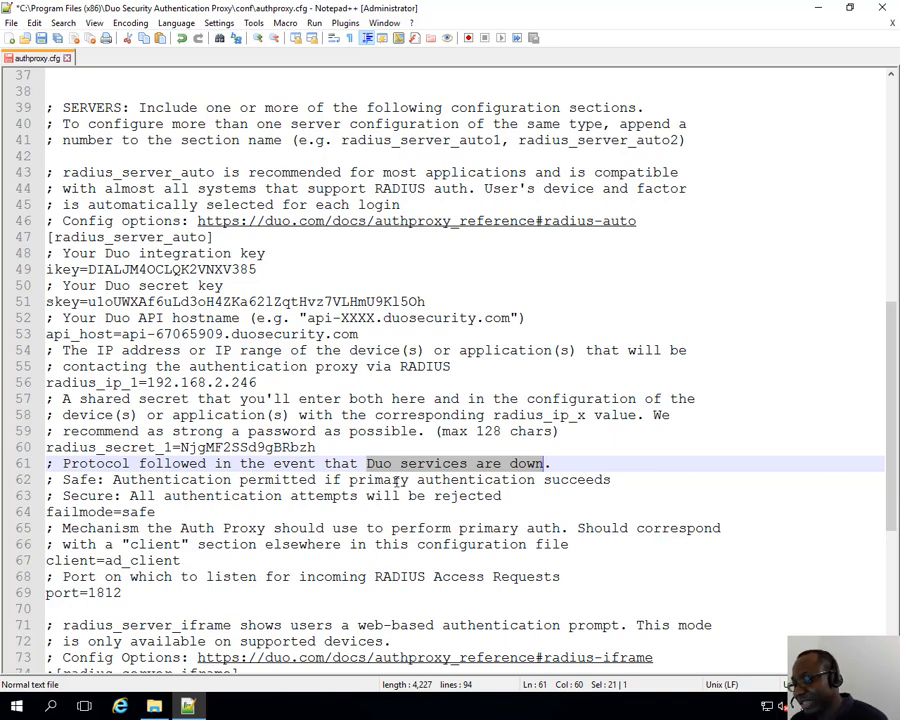
Replace 'safe' with 'secure' on the failmode line 64 of authproxy.cfg.
drag(131, 512, 139, 512)
double_click(140, 512)
text(se)
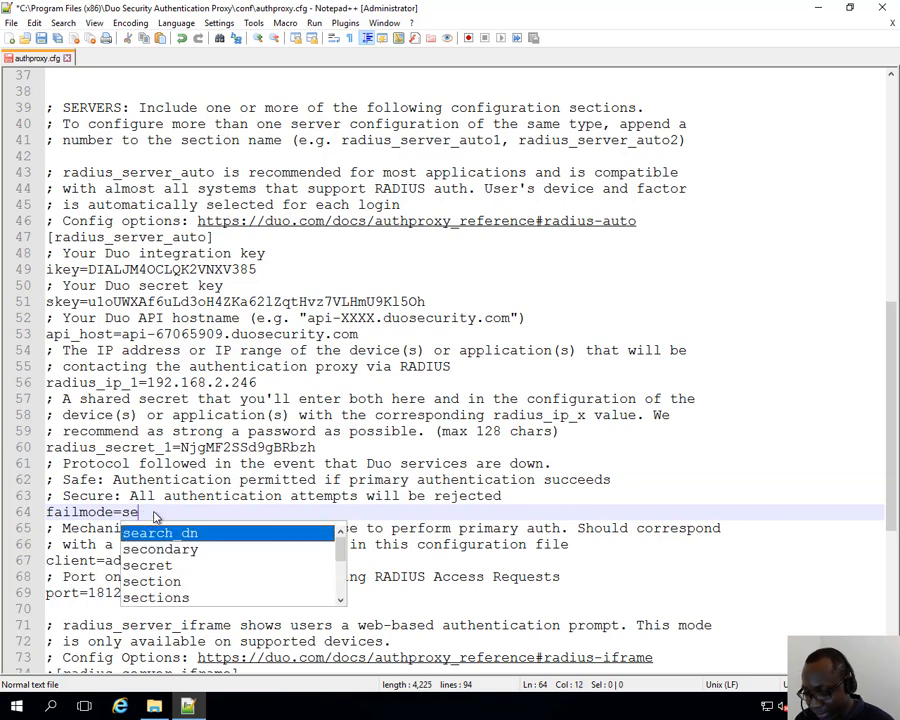
text(cure)
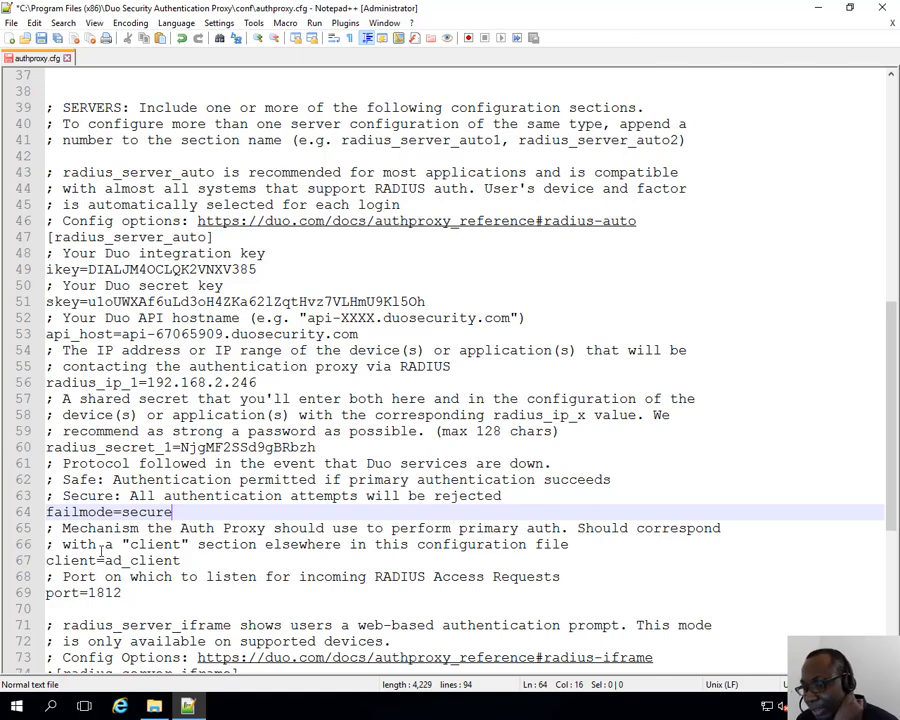
scroll(110, 550, down, 1)
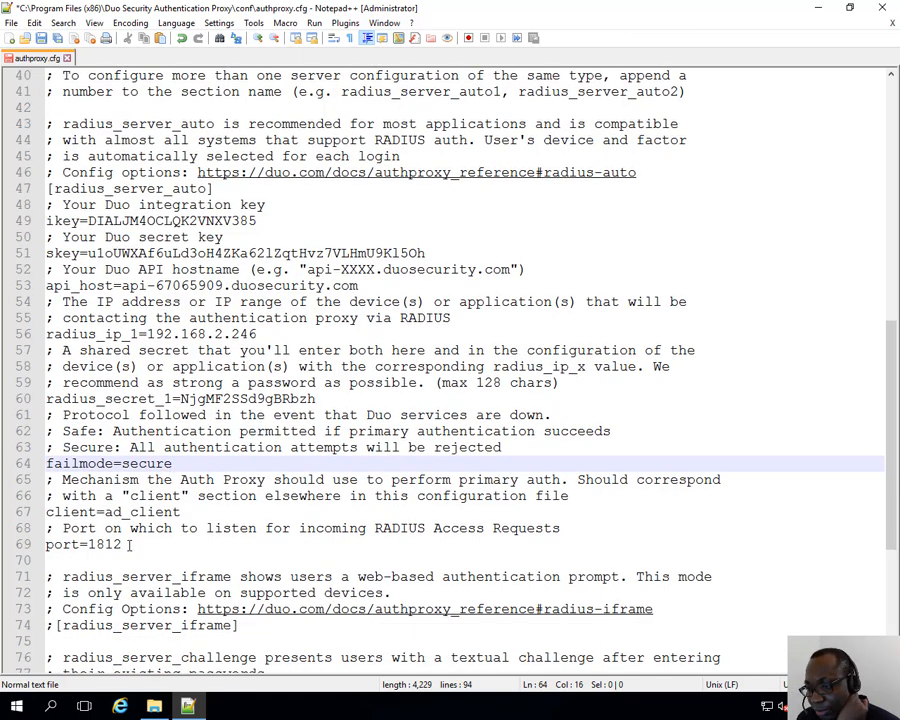
Review port 1812, the ikey, skey, api_host, RADIUS client IP and radius_secret_1 values.
drag(121, 544, 84, 544)
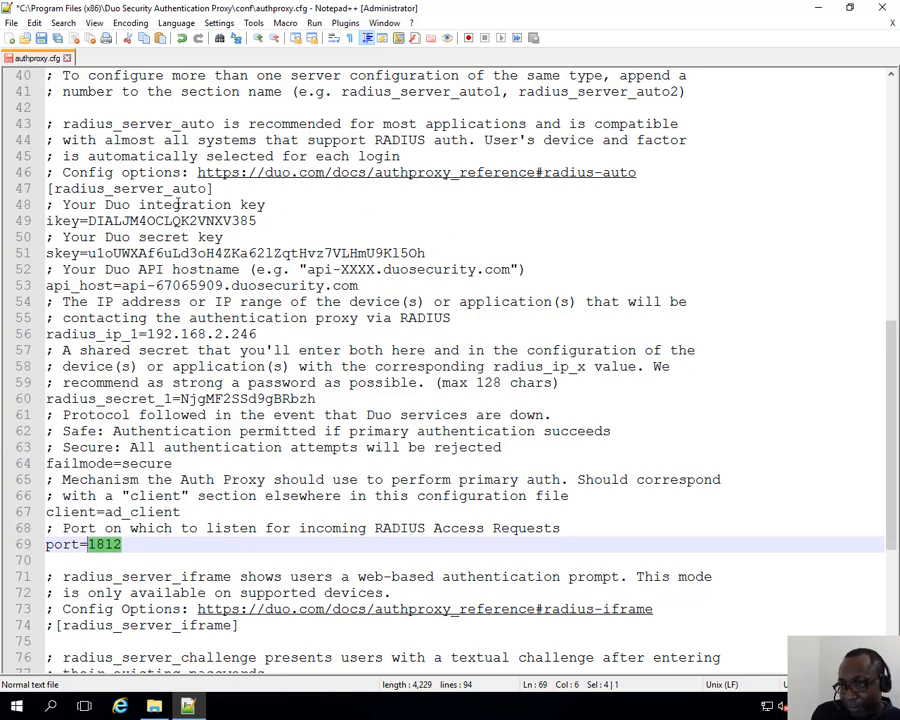
drag(105, 220, 180, 221)
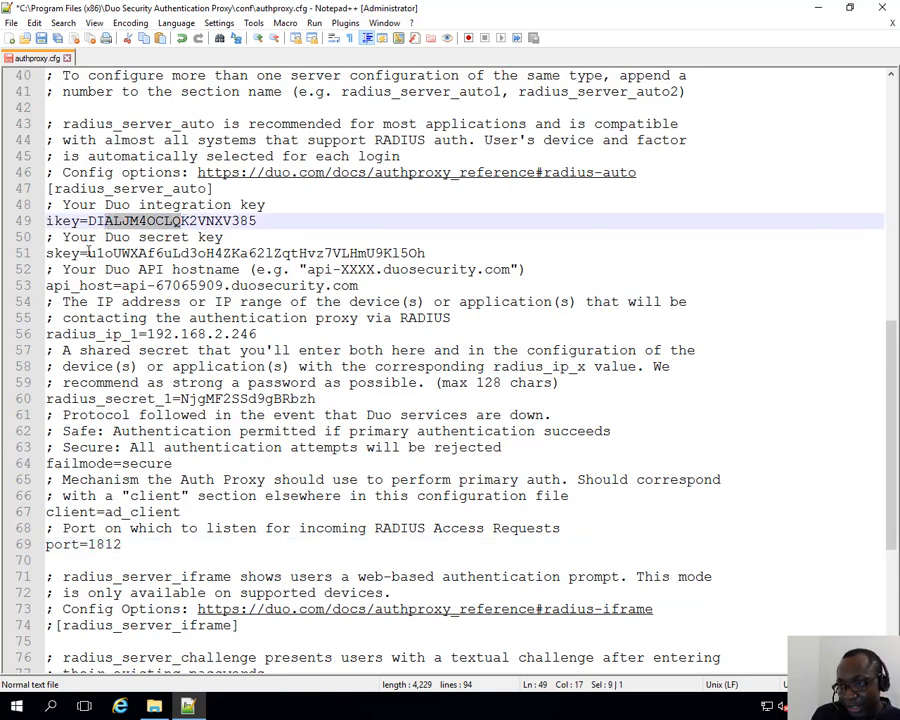
drag(88, 253, 147, 253)
click(85, 285)
drag(85, 285, 153, 287)
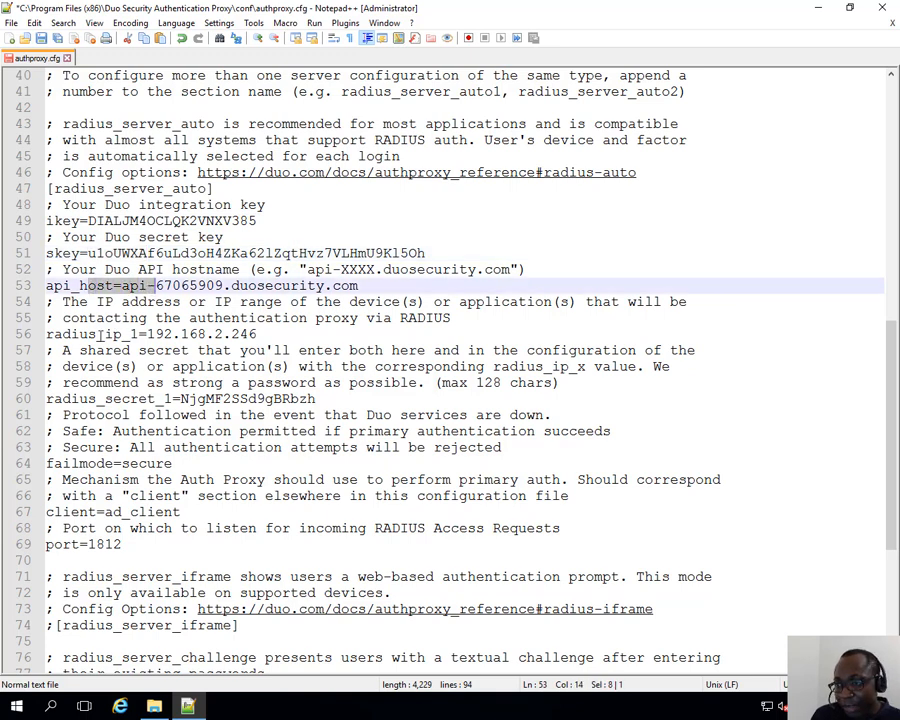
drag(97, 334, 206, 335)
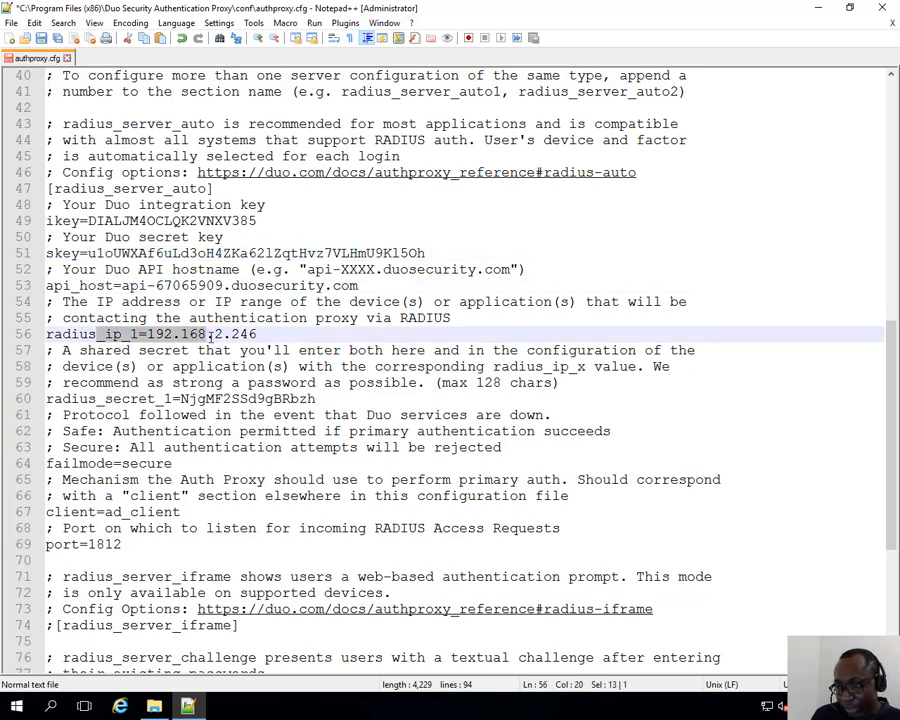
drag(130, 399, 222, 399)
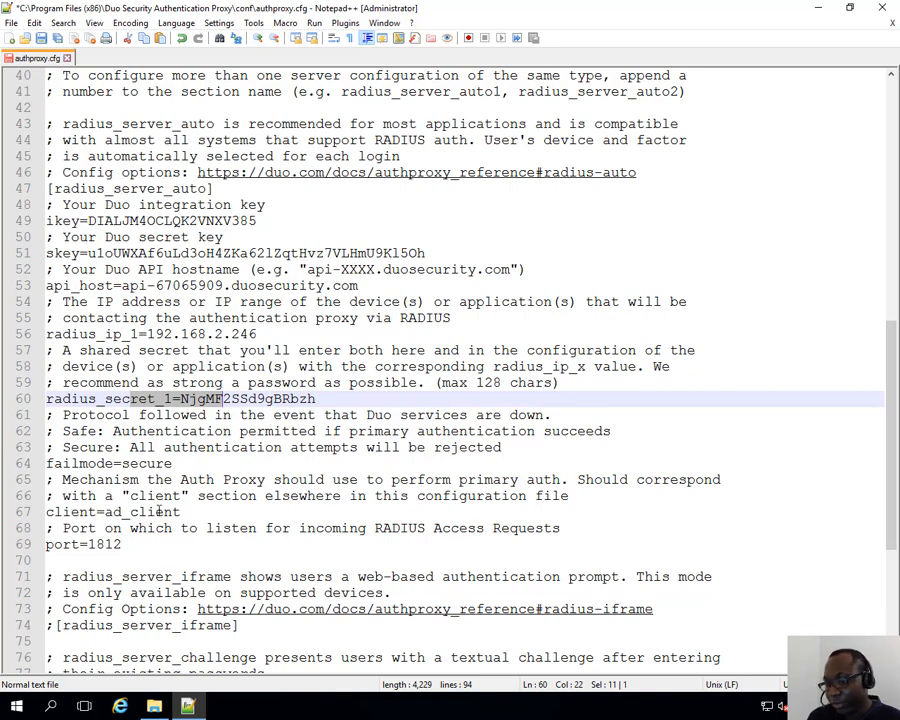
Check the client=ad_client setting, then save authproxy.cfg with Ctrl+S.
drag(181, 512, 104, 512)
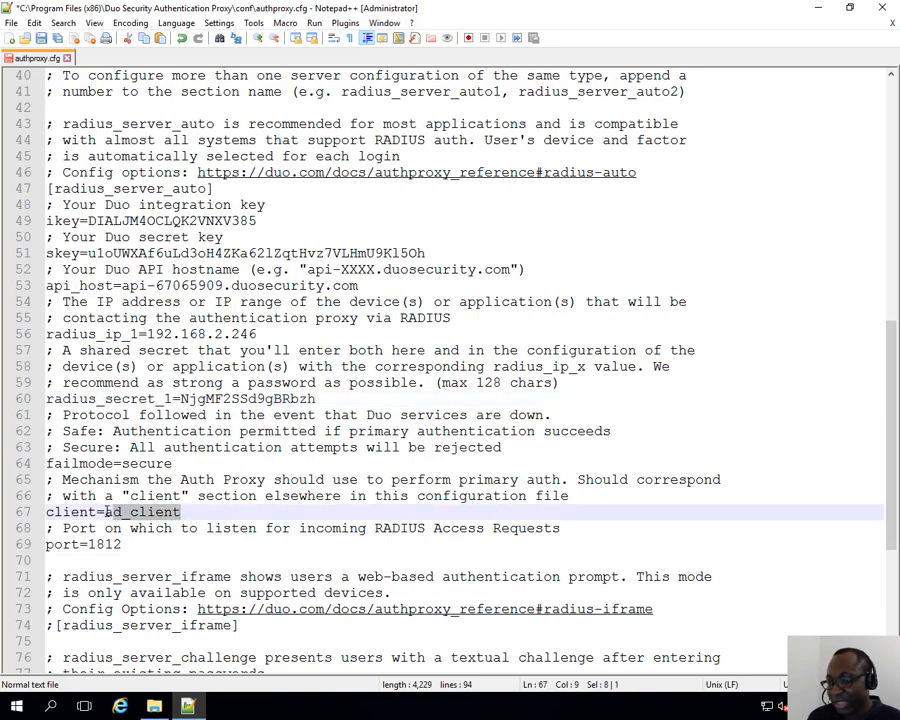
scroll(104, 195, up, 10)
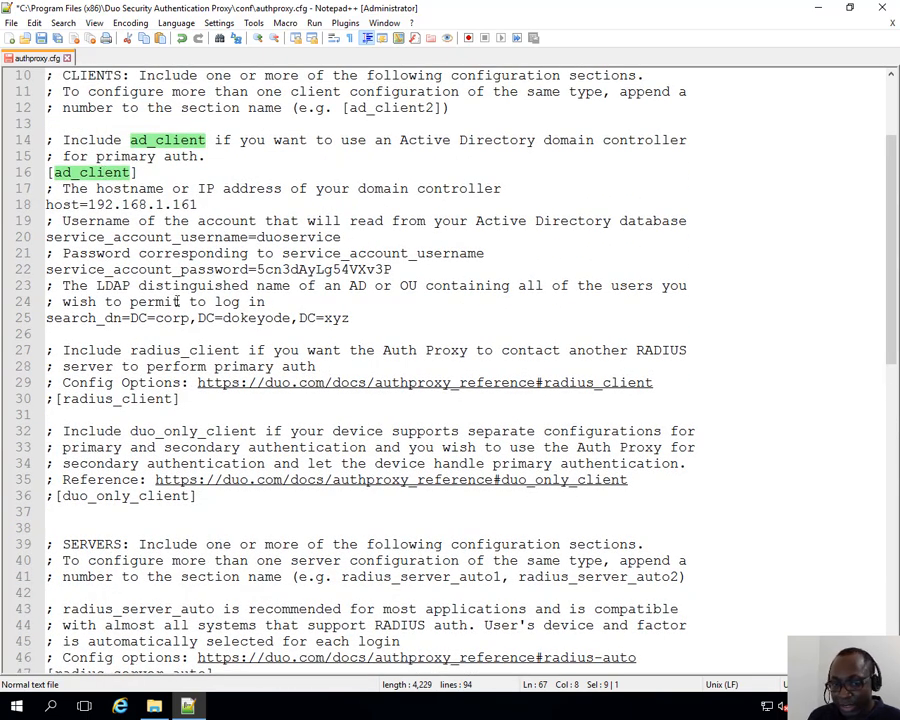
scroll(226, 407, down, 7)
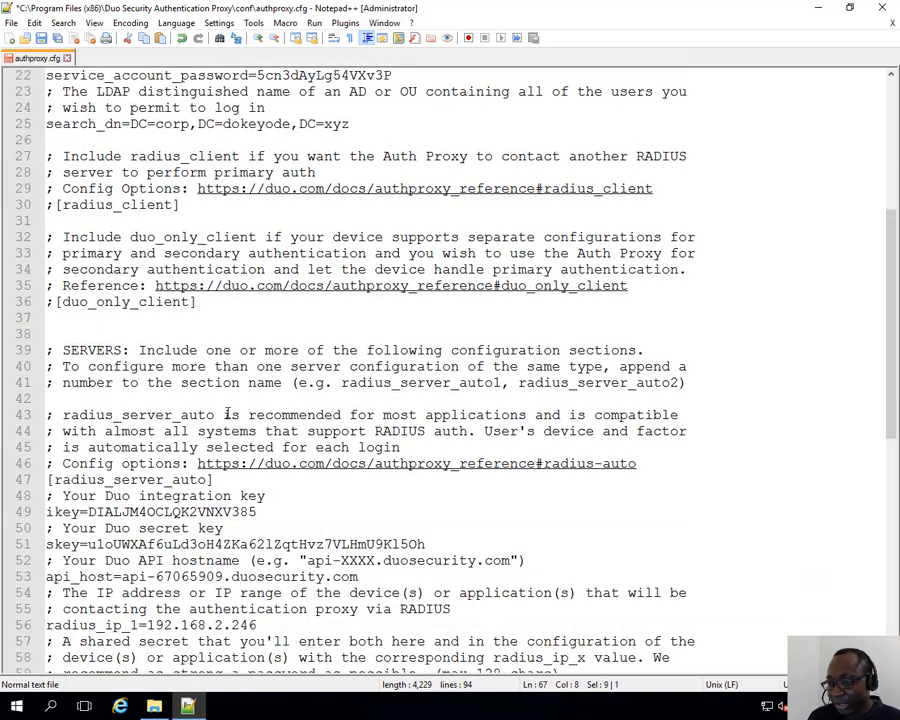
scroll(228, 414, down, 2)
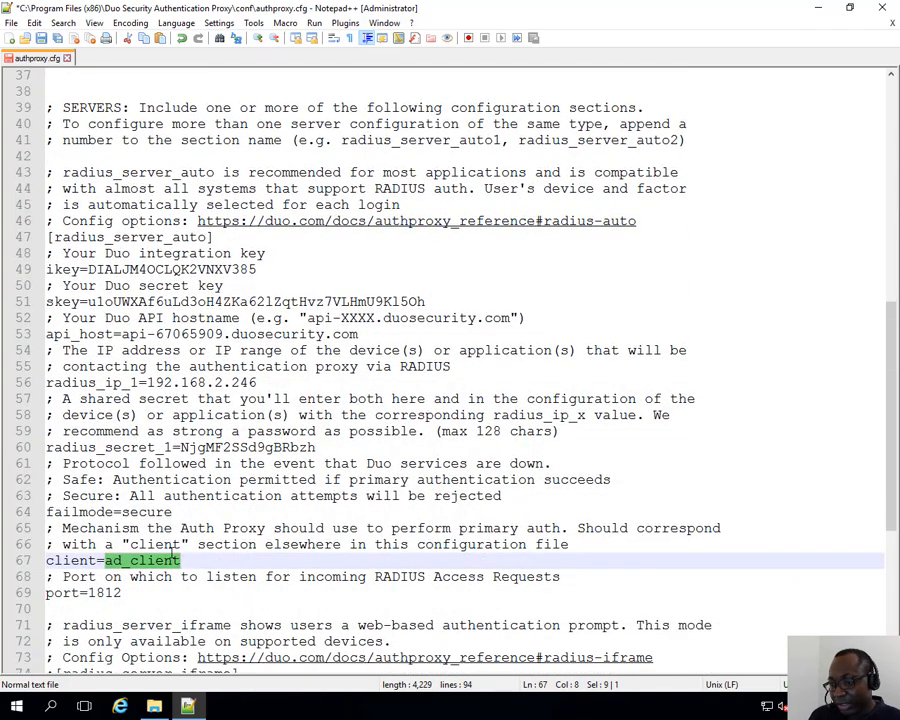
scroll(155, 558, down, 1)
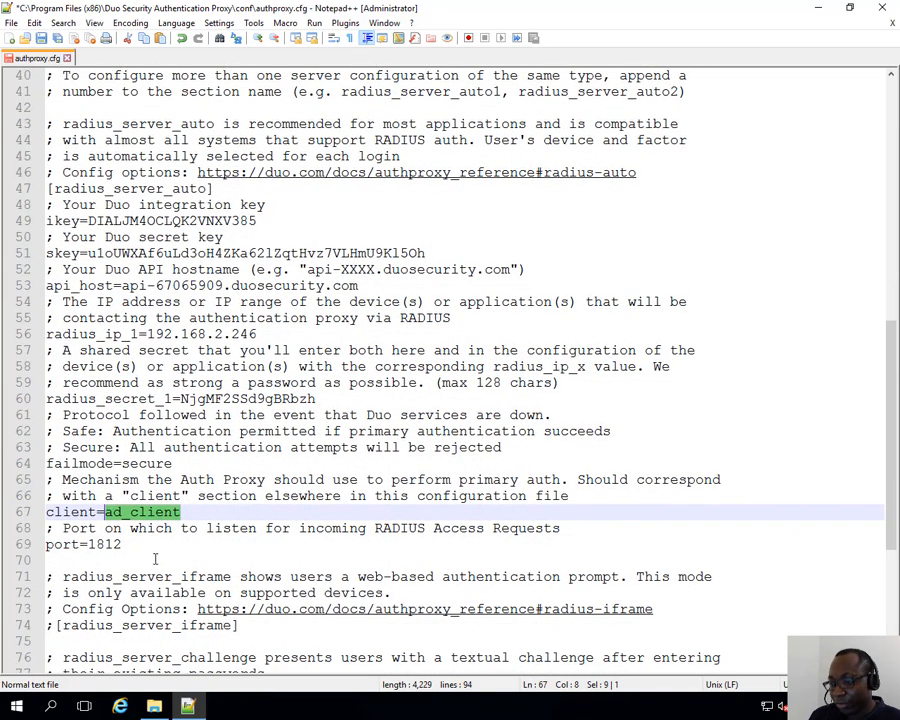
scroll(155, 558, down, 4)
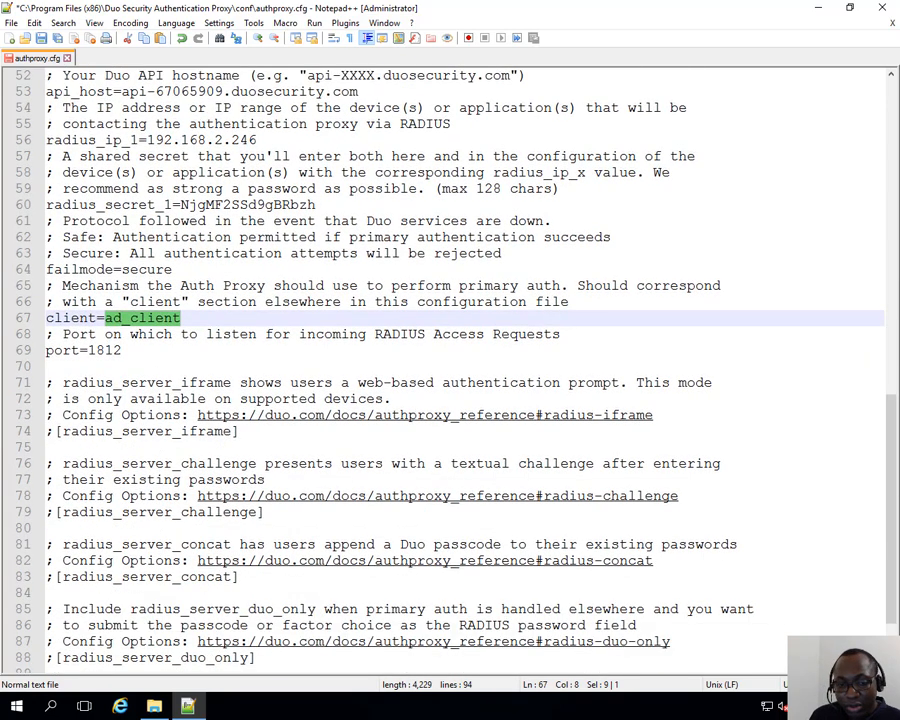
click(360, 357)
key(ctrl+s)
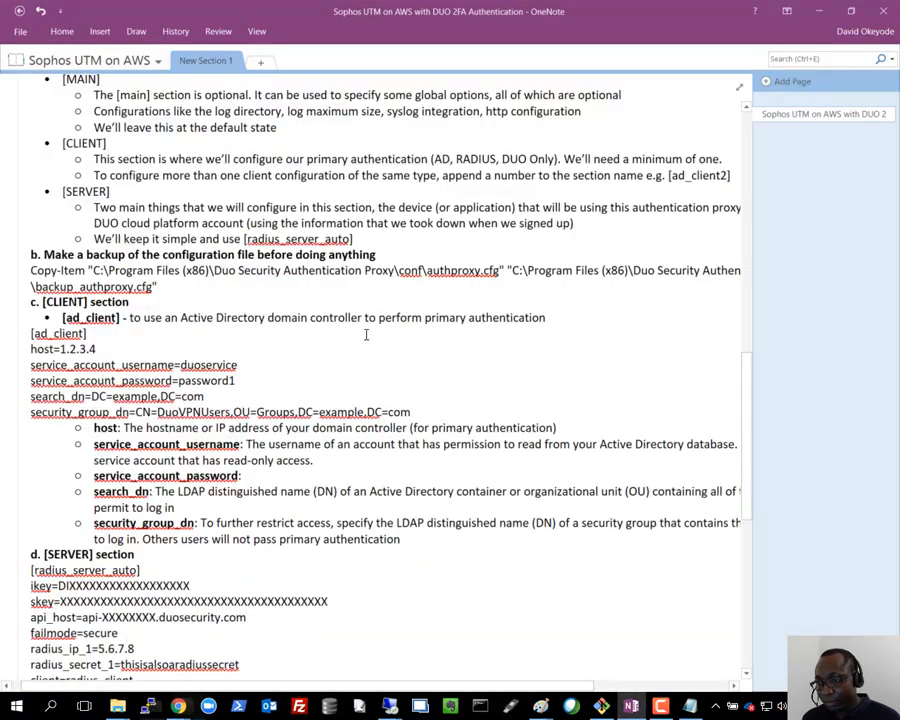
Scroll the OneNote notes to the 'Start the duoauthproxy service' step, then minimize OneNote.
scroll(258, 344, down, 8)
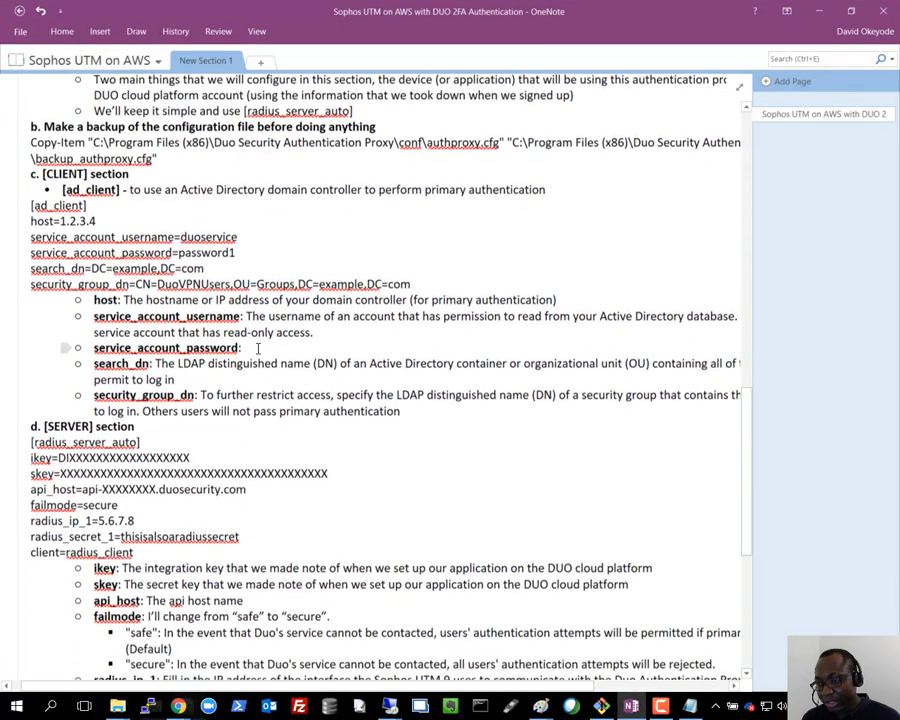
scroll(258, 350, down, 5)
scroll(258, 346, up, 1)
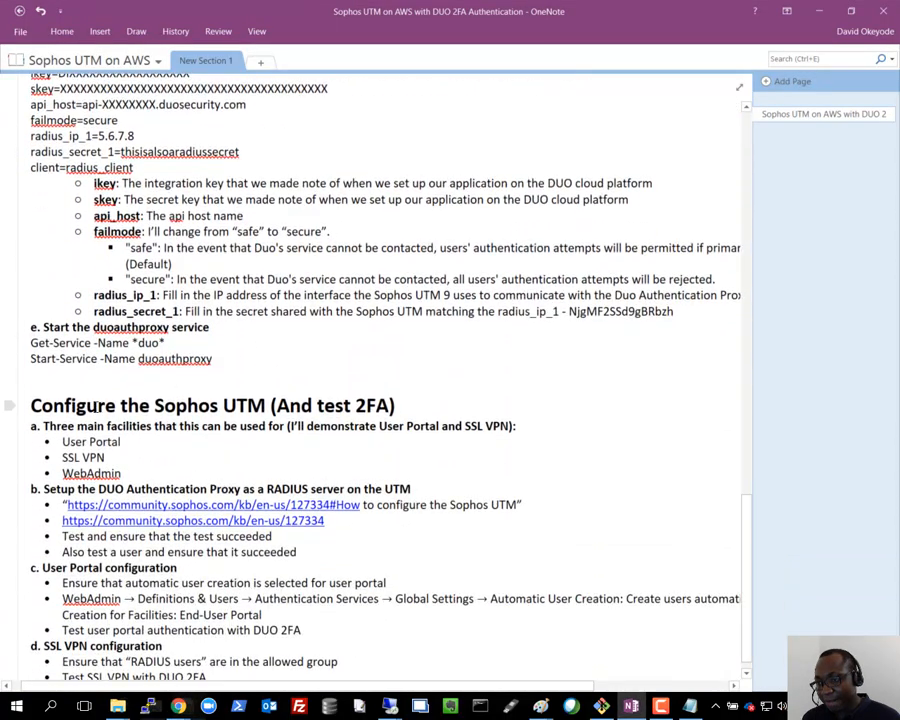
scroll(85, 400, up, 1)
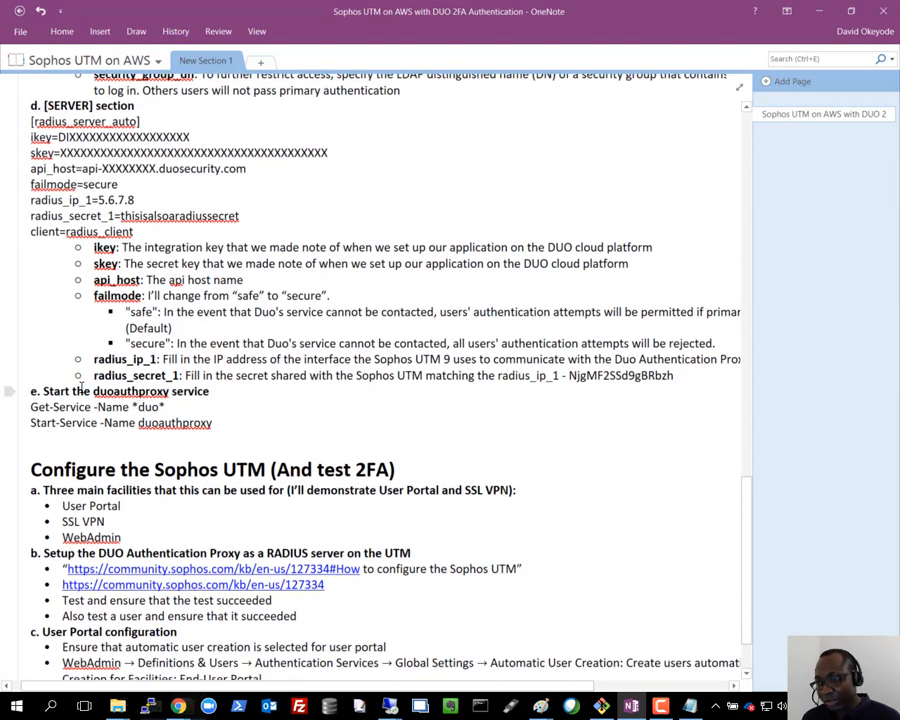
drag(72, 393, 210, 397)
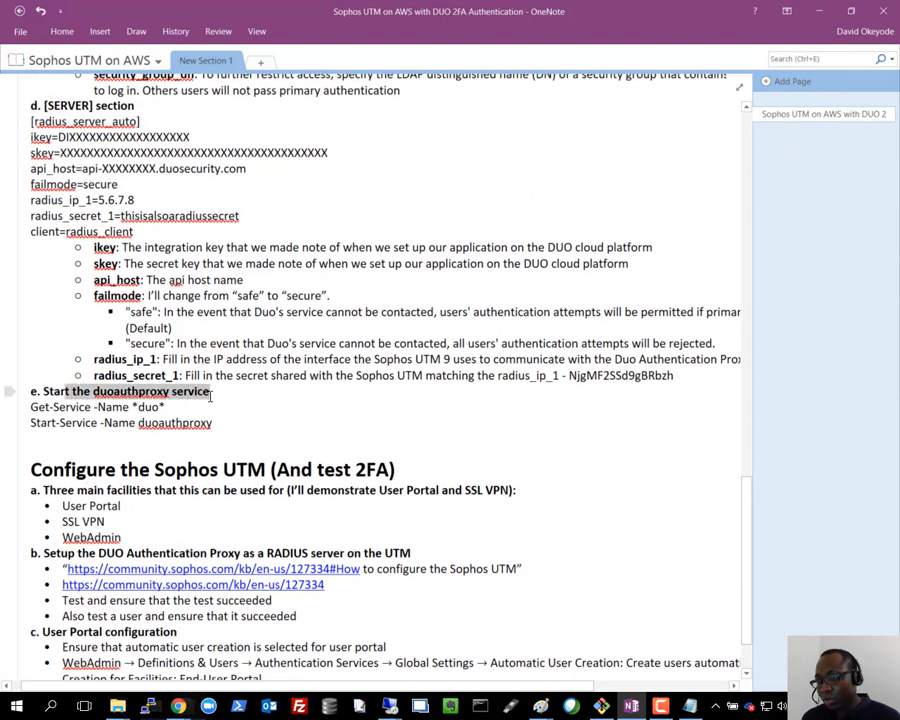
click(822, 13)
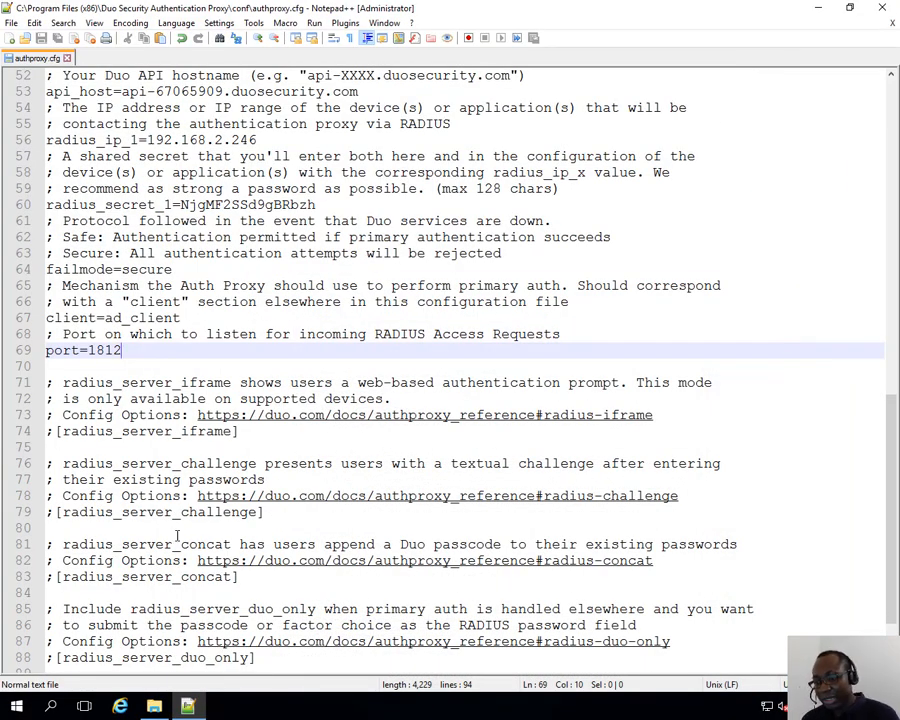
Search for PowerShell and run it as administrator.
click(52, 707)
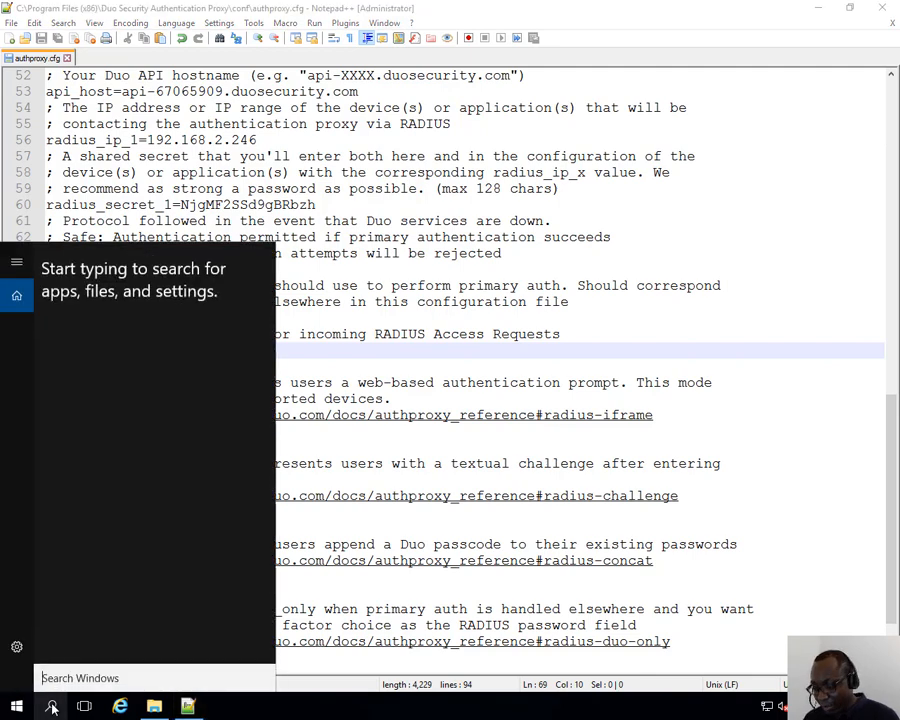
text(power)
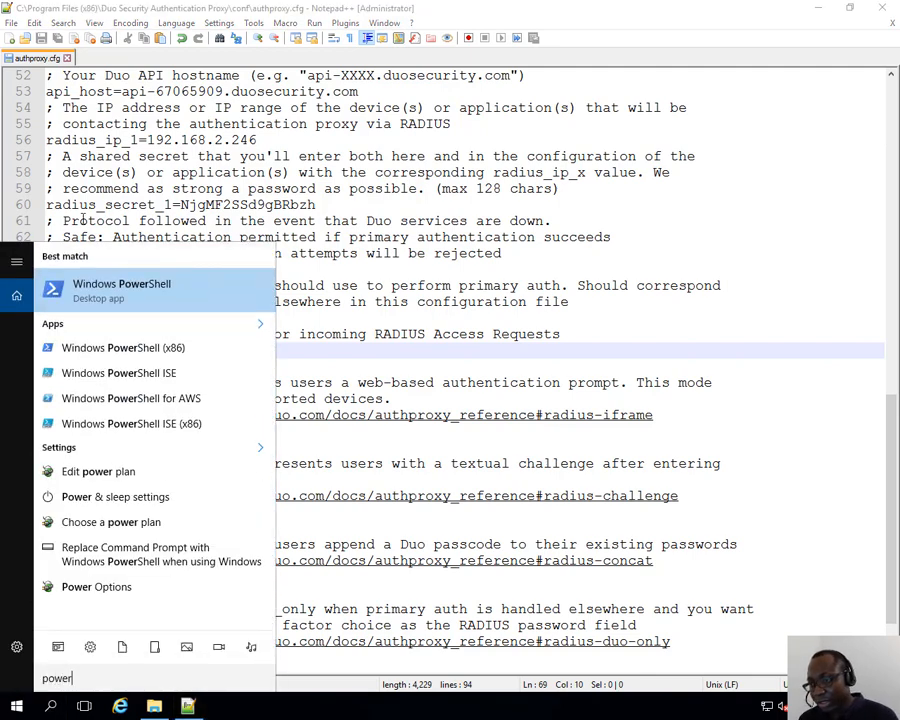
right_click(133, 294)
click(180, 357)
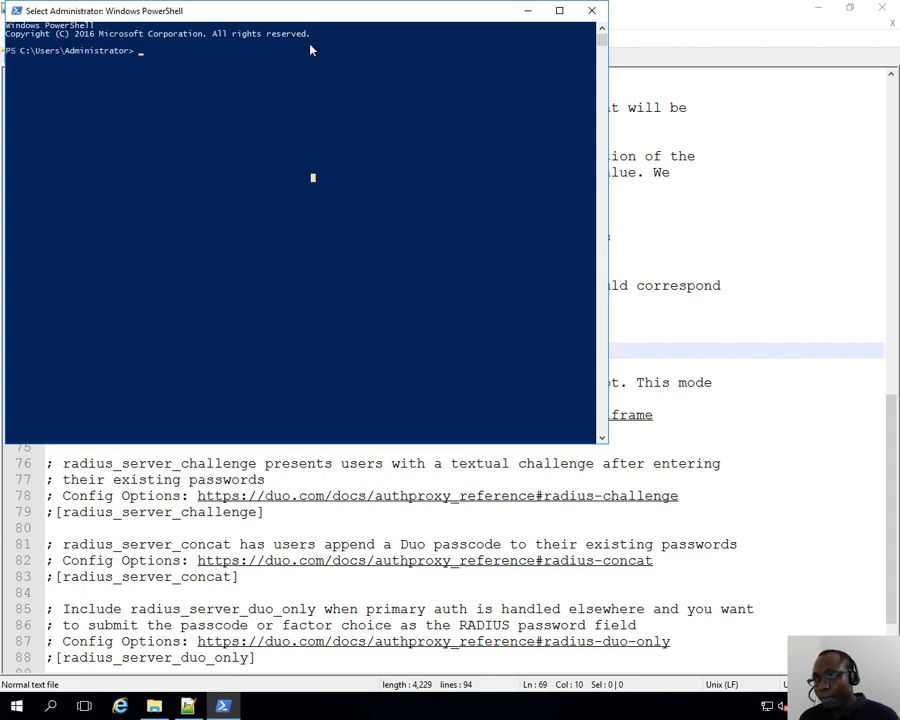
Set the PowerShell console font size to 18 in Properties.
click(16, 12)
mouse_move(22, 128)
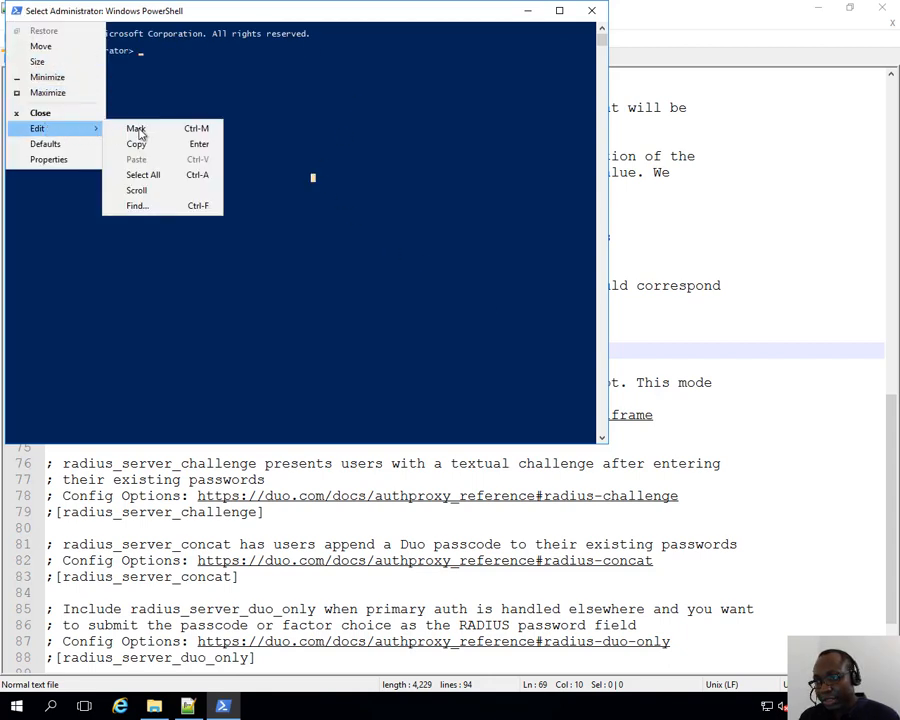
click(76, 161)
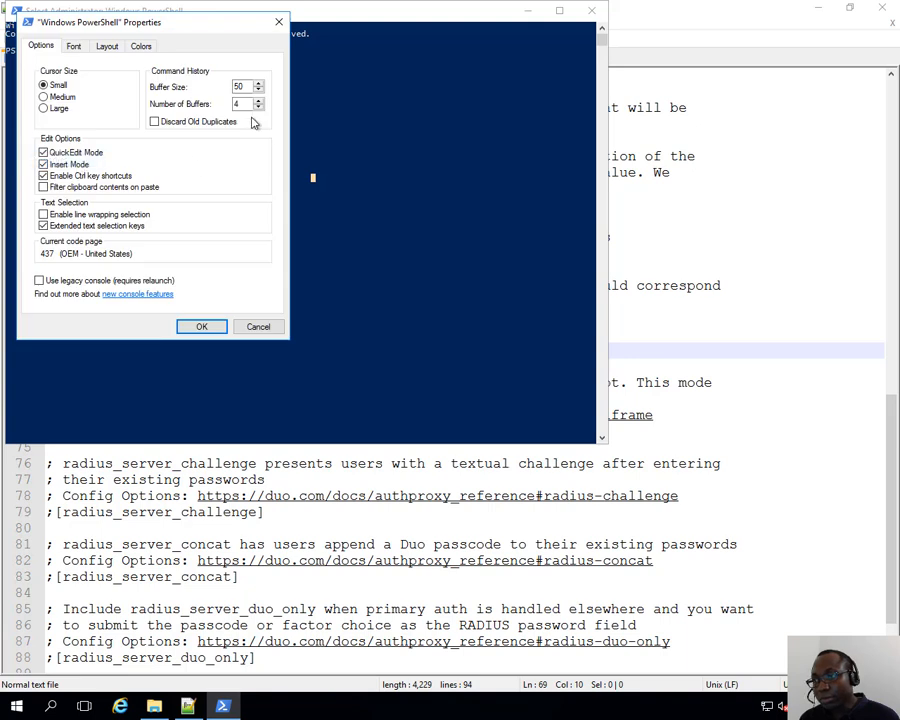
click(76, 47)
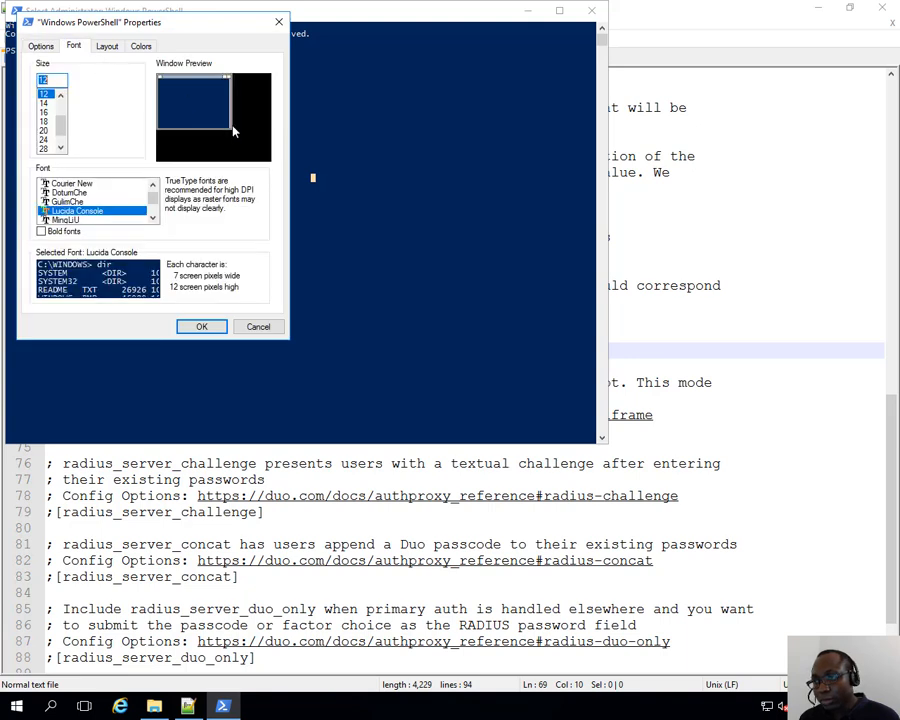
click(44, 122)
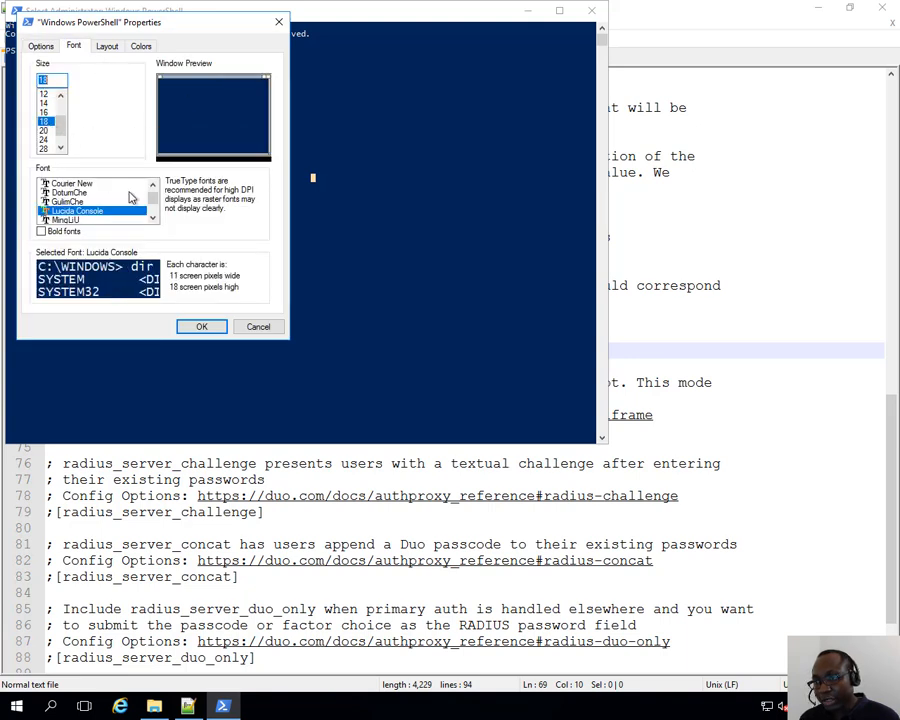
click(196, 327)
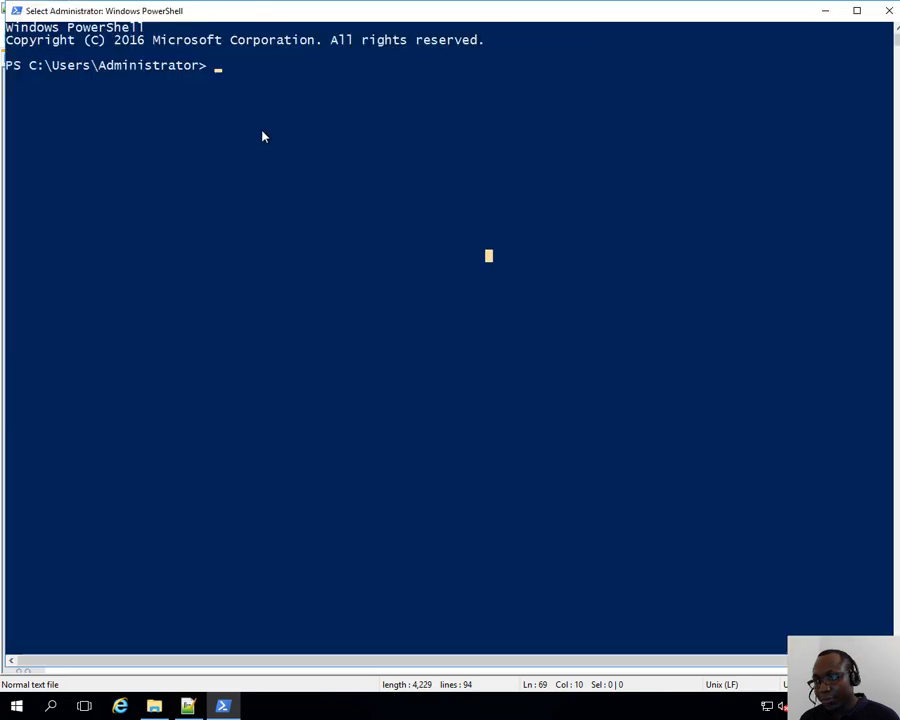
Run Get-Service *duo* and note the DuoAuthProxy service is Stopped.
text(Get)
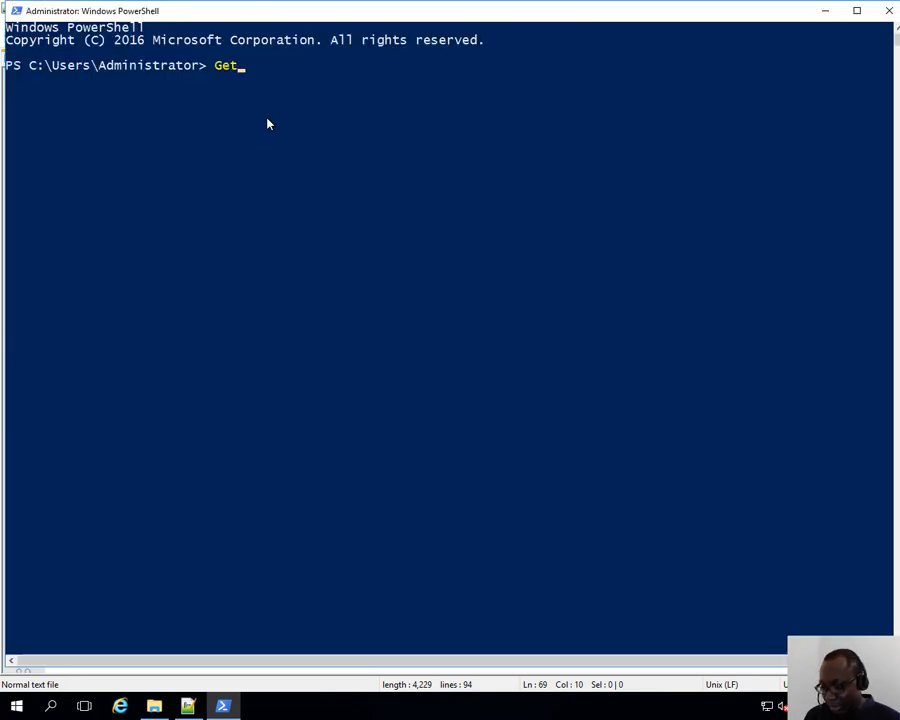
text(-Service )
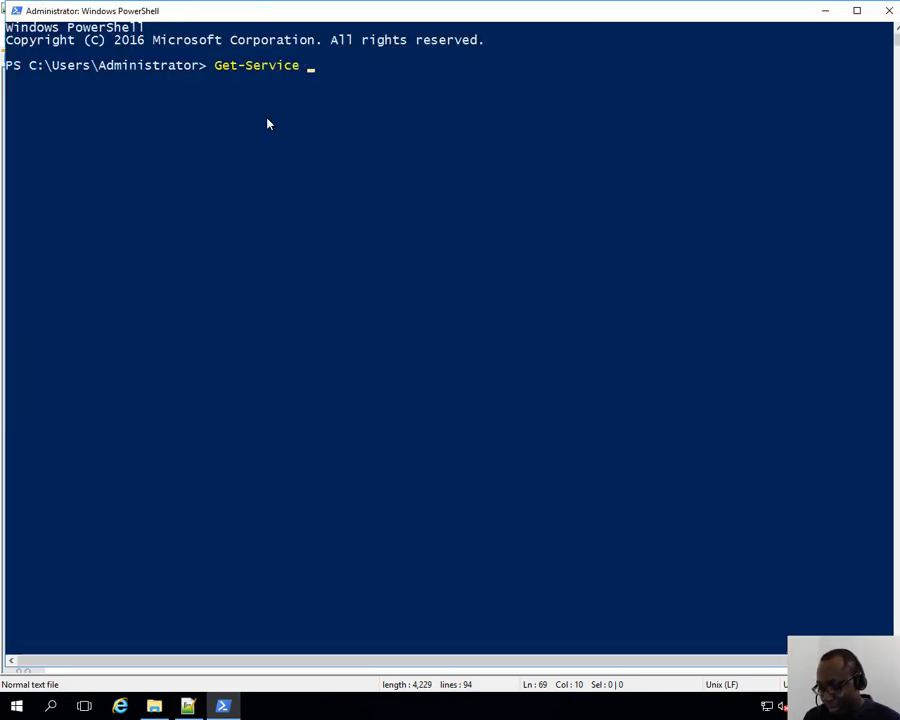
text(*duo*)
key(Return)
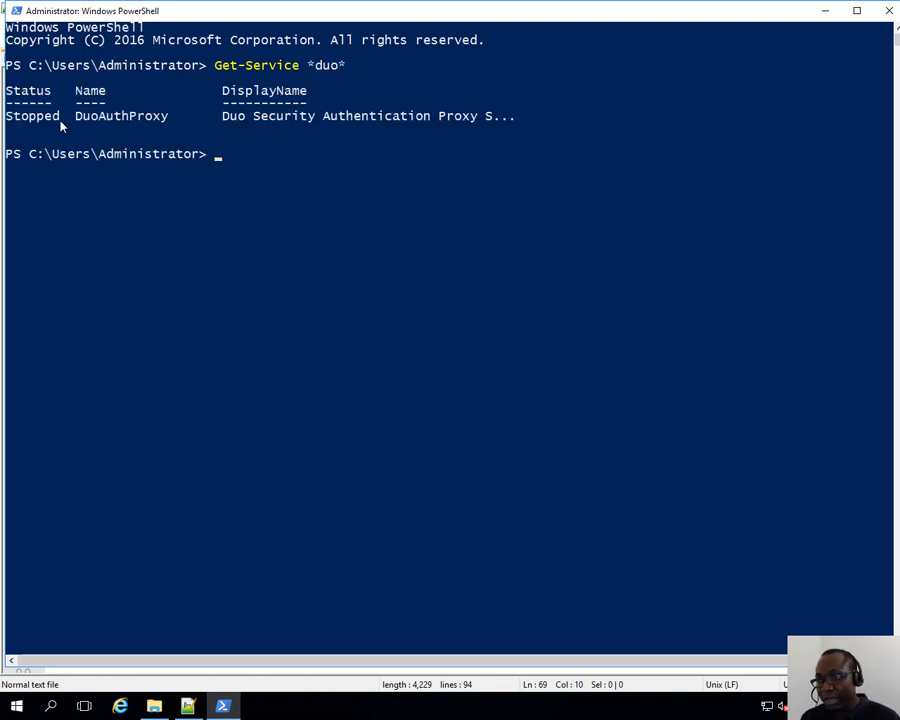
drag(61, 121, 30, 117)
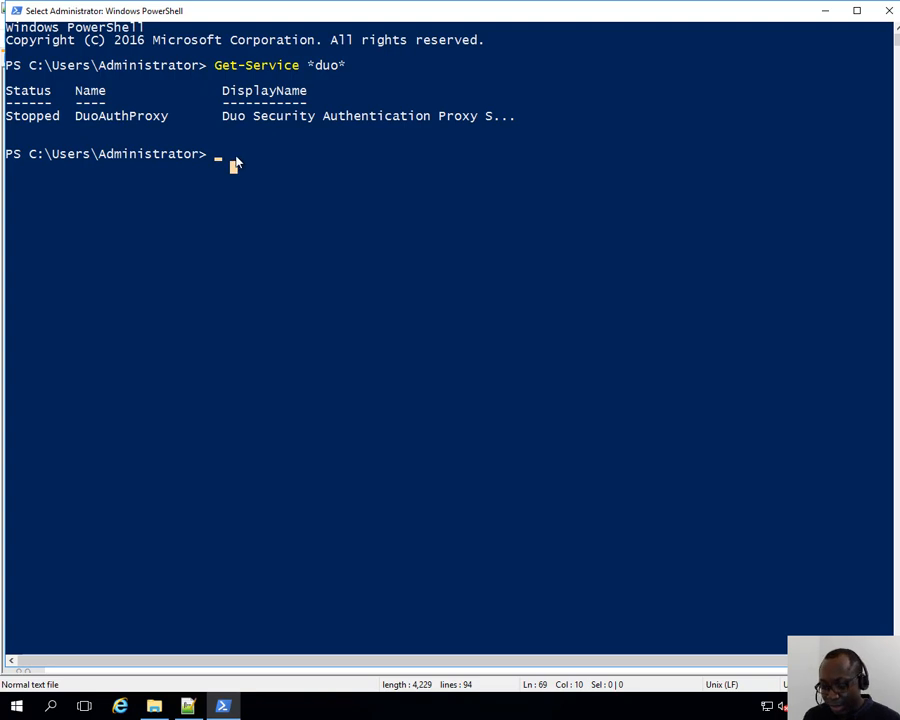
Run Start-Service -Name DuoAuthProxy, pasting the copied service name.
text(Start-Serv)
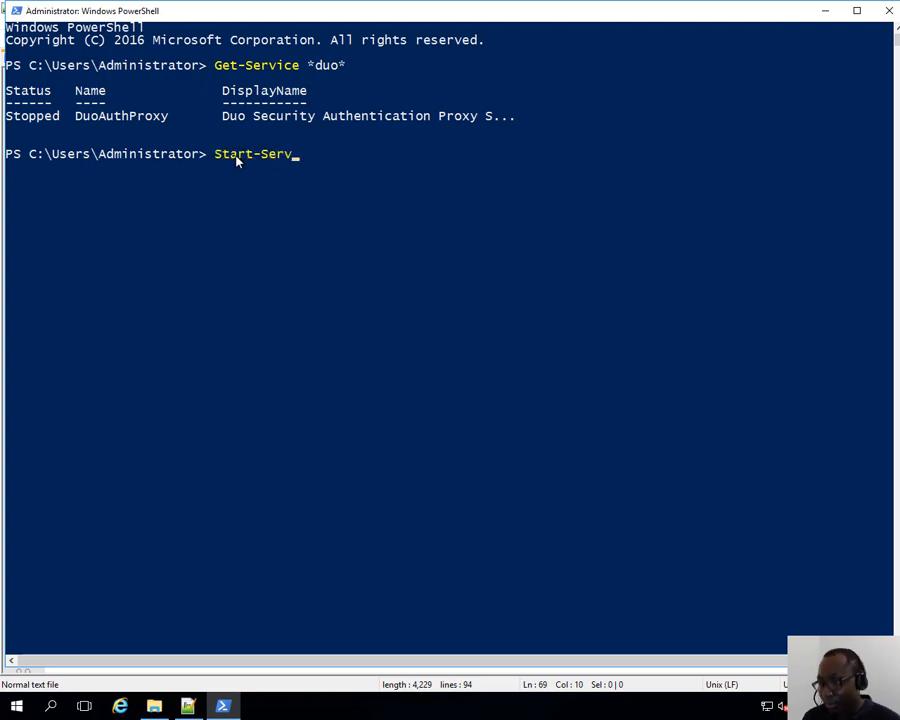
text(ice -Name)
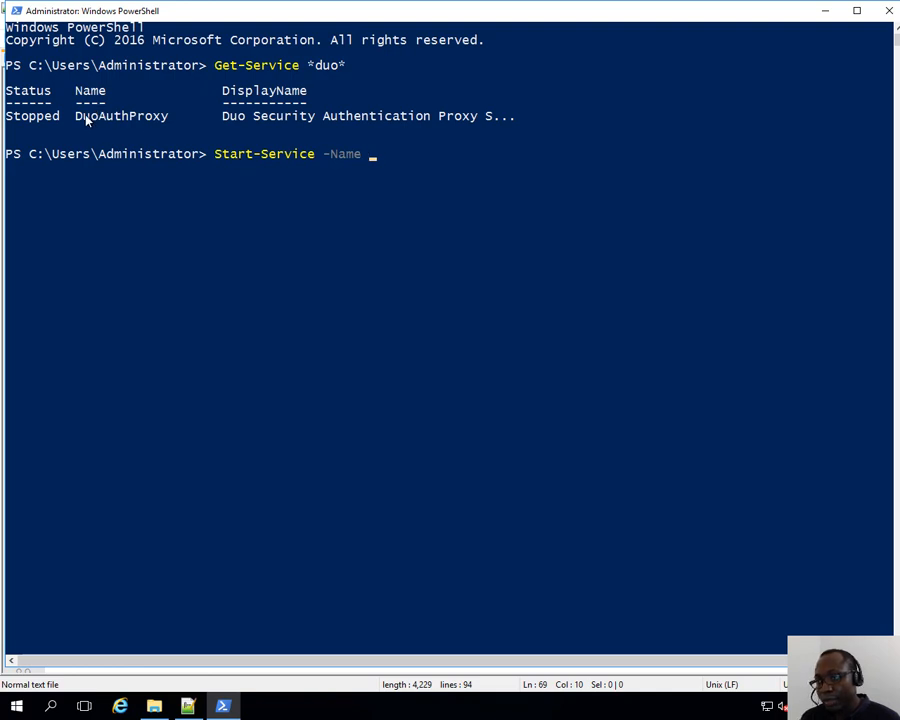
drag(76, 117, 168, 120)
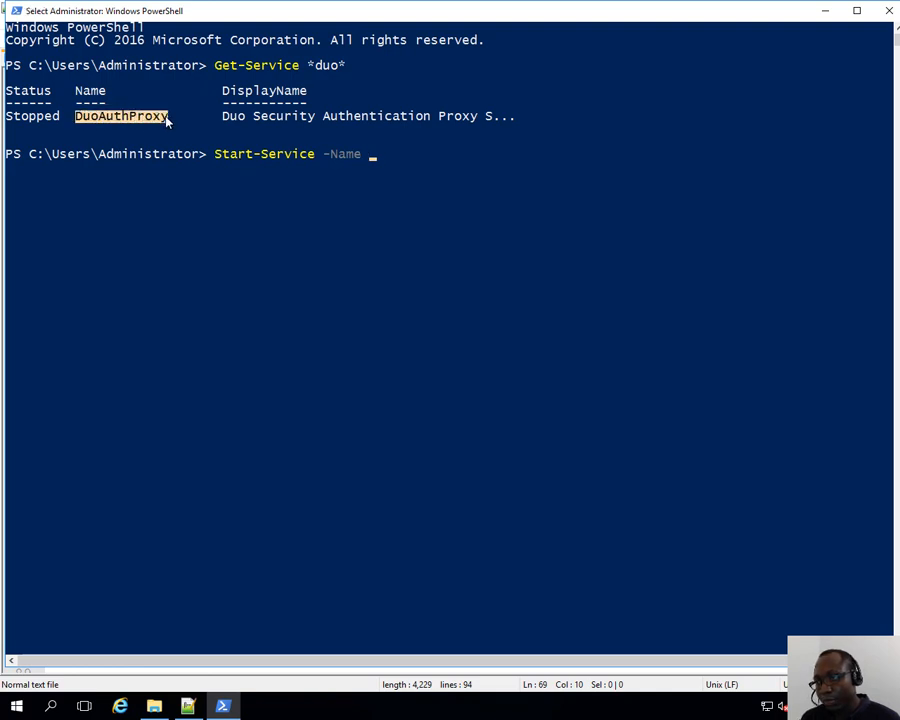
right_click(163, 117)
right_click(512, 183)
key(Return)
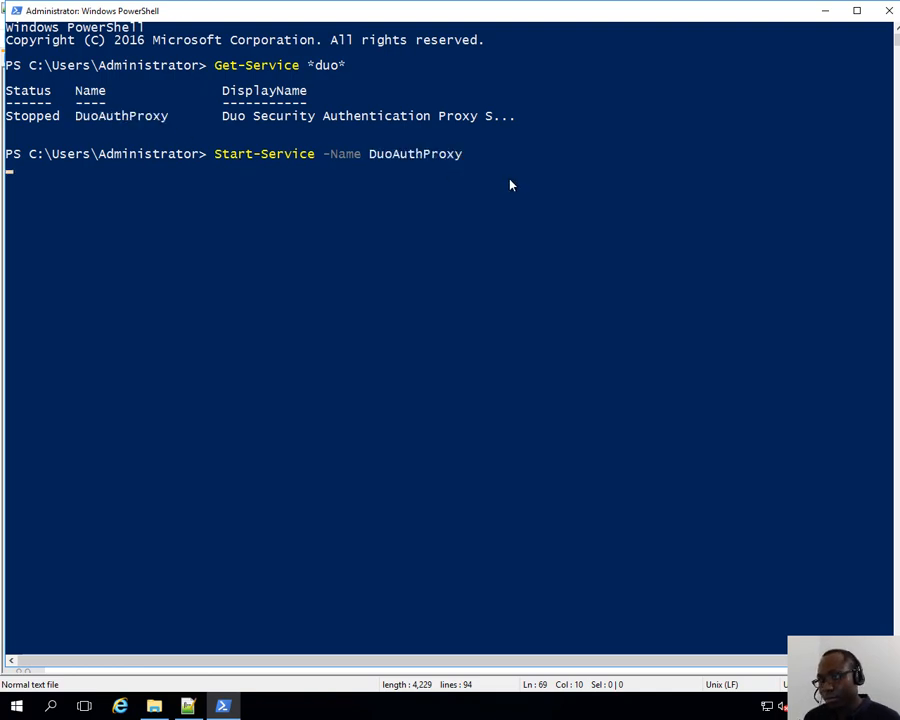
Rerun Get-Service *duo* to confirm DuoAuthProxy is Running, then minimize PowerShell.
key(Up)
key(Up)
text(0)
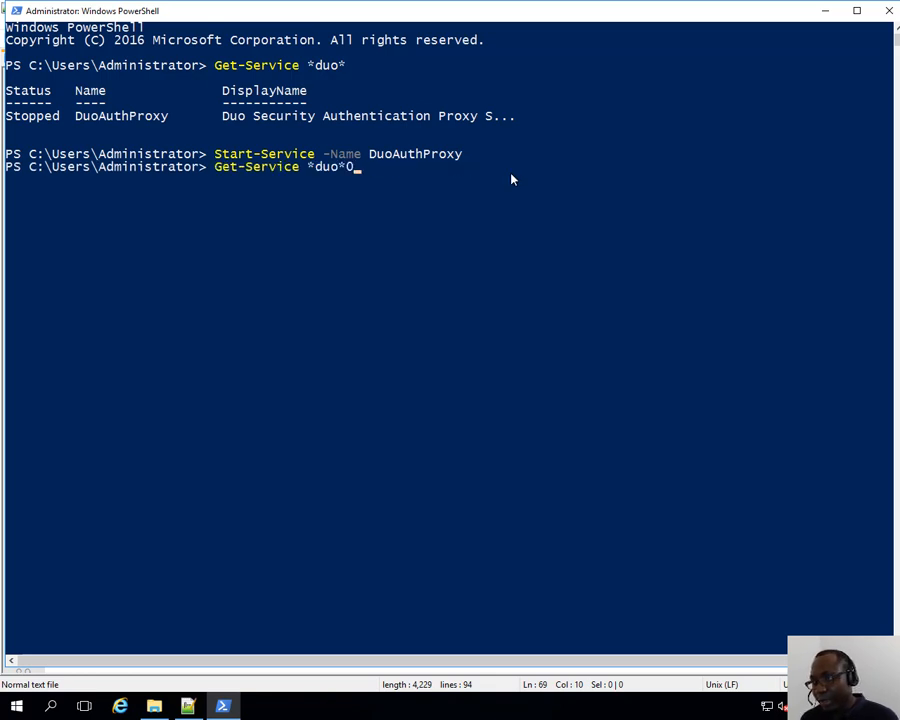
key(BackSpace)
key(Return)
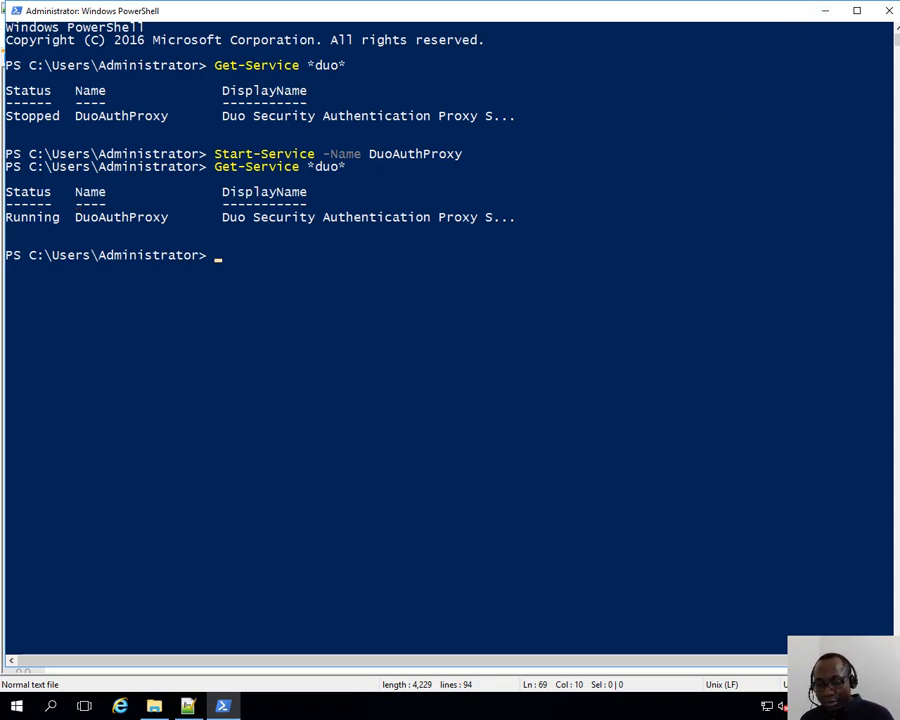
click(825, 10)
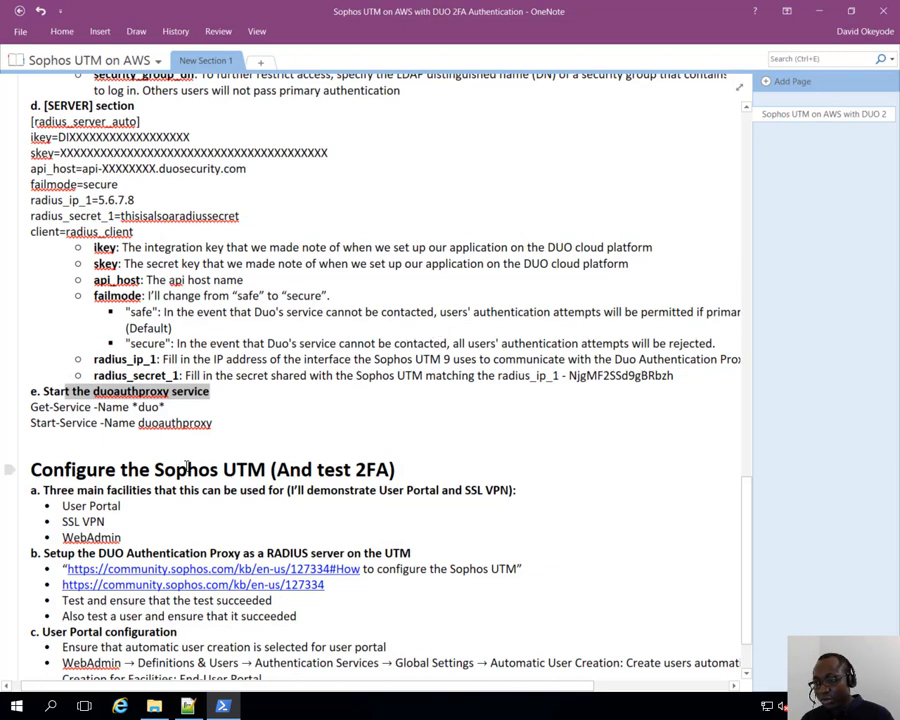
Zoom in on the OneNote page and insert '2FA' after 'used for' in the facilities line.
click(188, 471)
scroll(188, 475, down, 3)
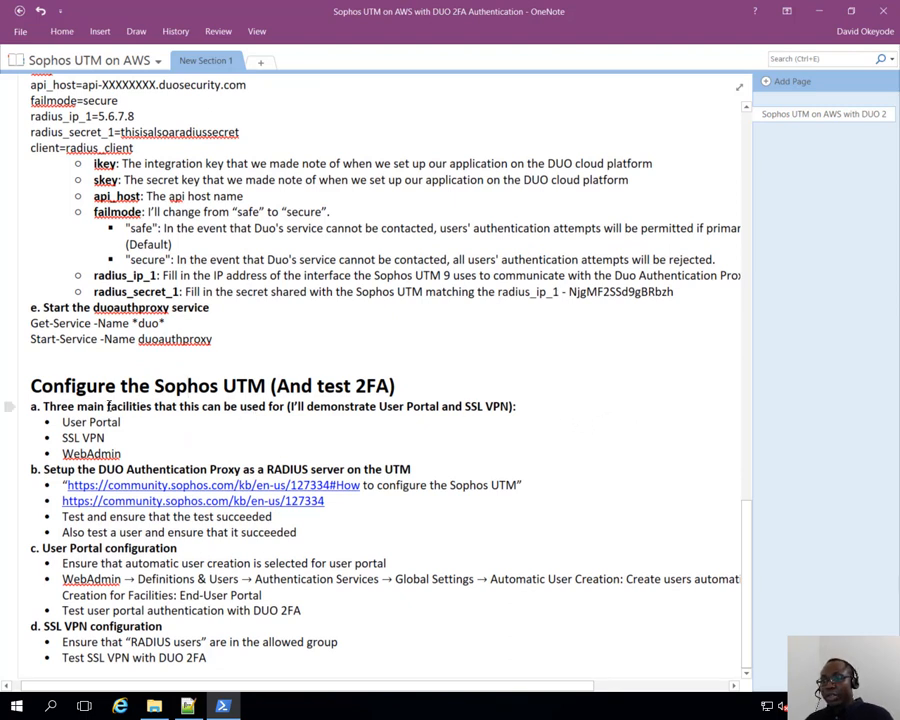
click(257, 31)
click(284, 55)
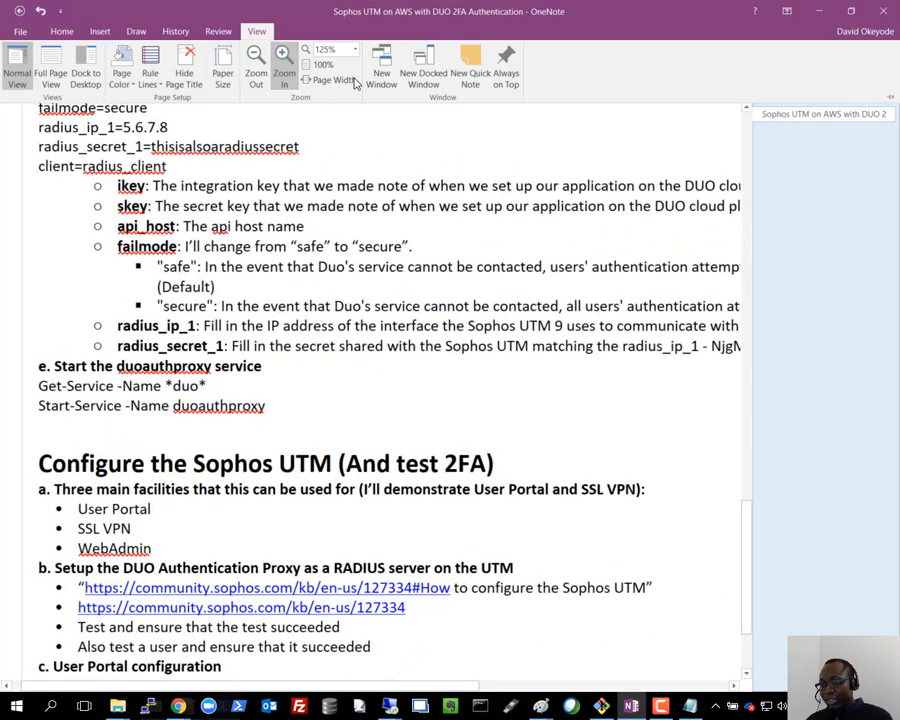
scroll(300, 400, down, 4)
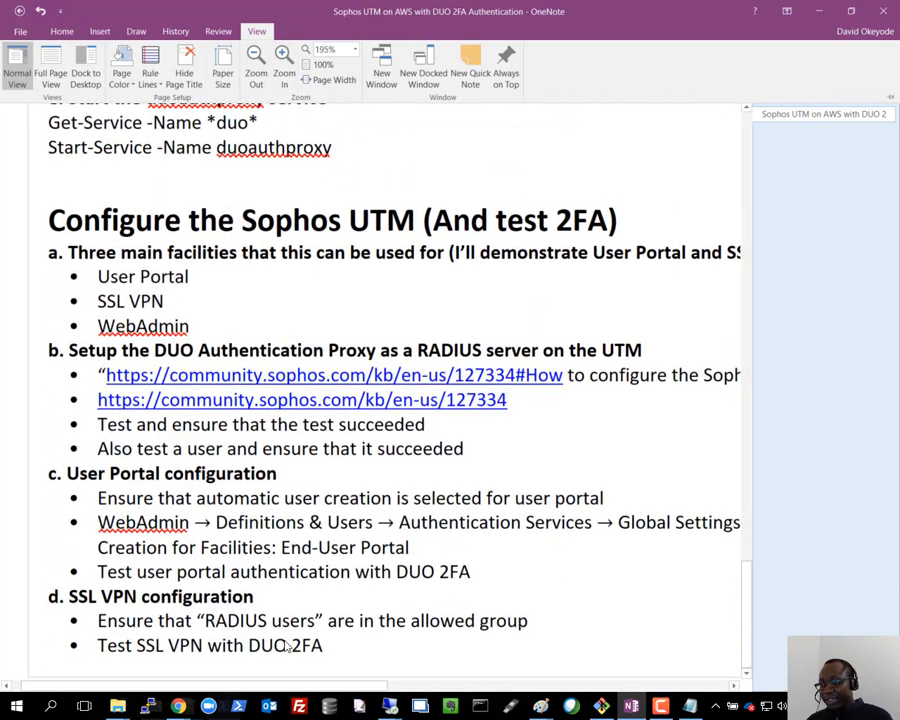
drag(287, 690, 263, 669)
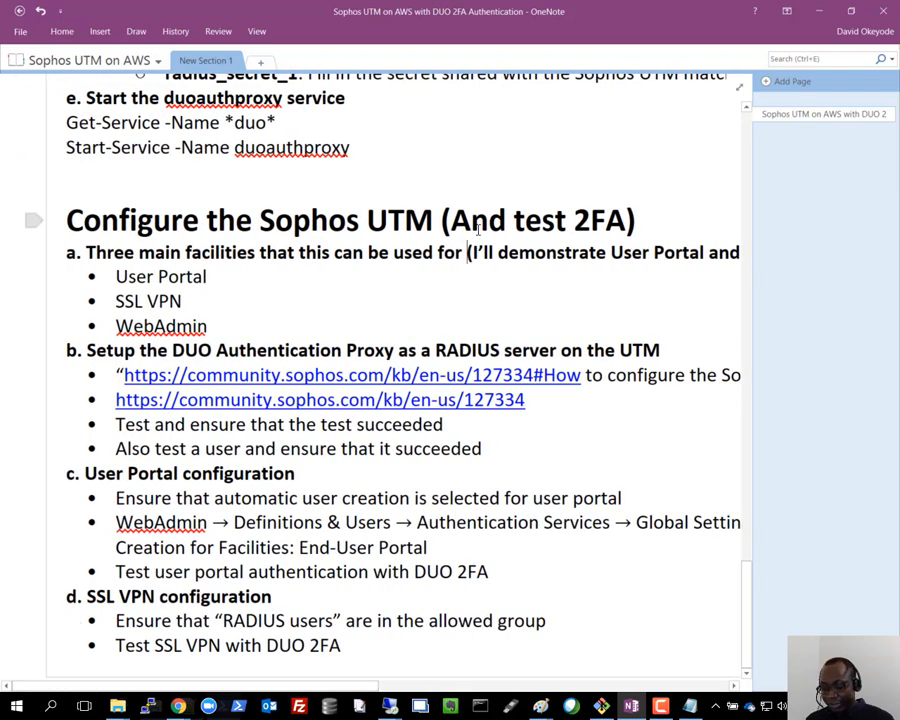
text(2FA)
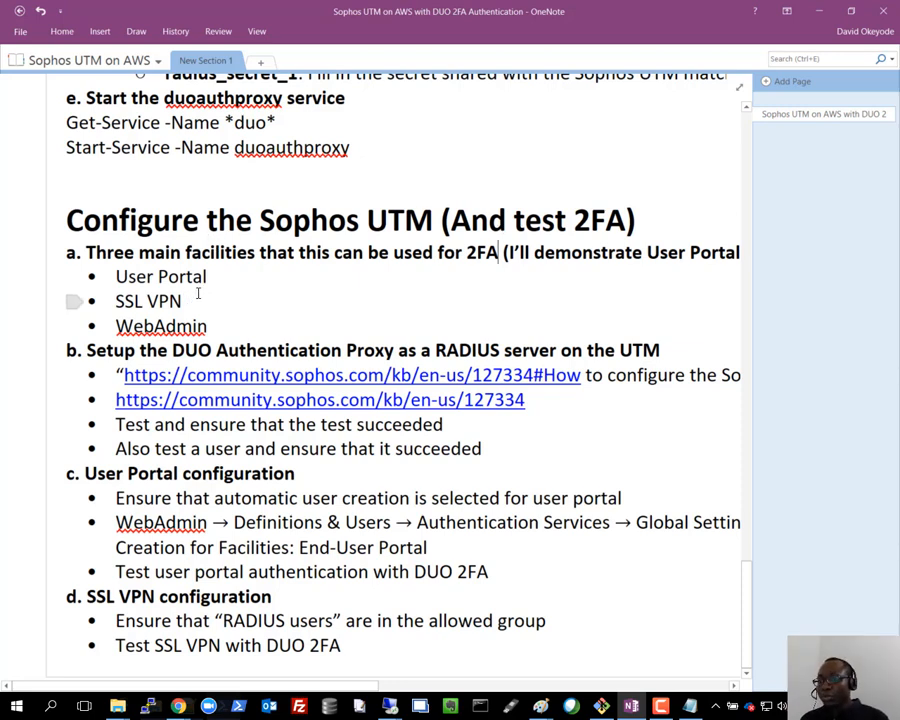
Point out the User Portal and SSL VPN facilities, then bring up the Paint network diagram.
drag(207, 277, 118, 277)
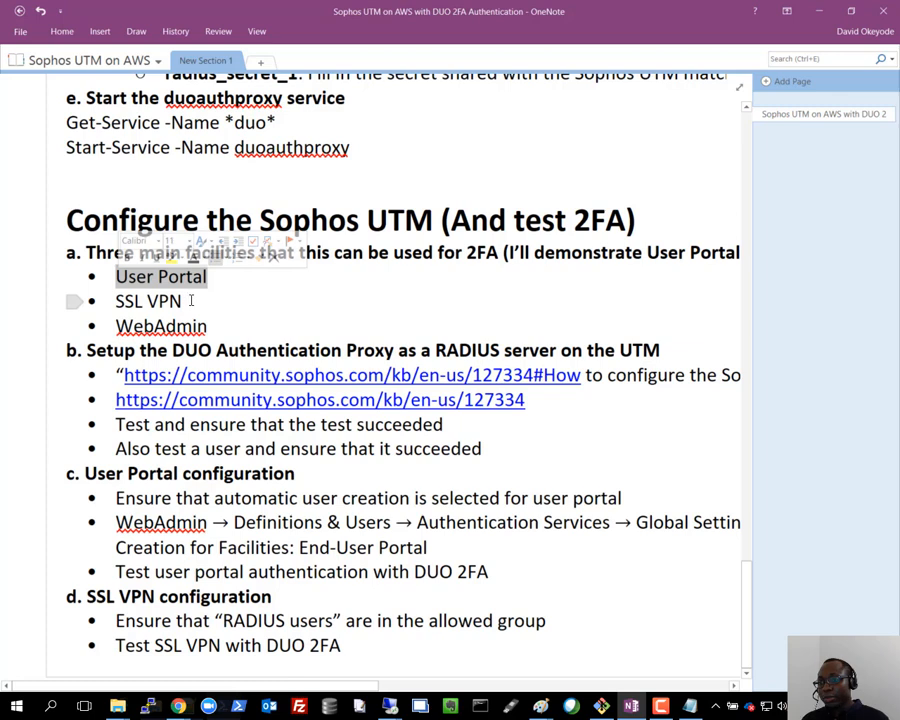
drag(191, 300, 111, 302)
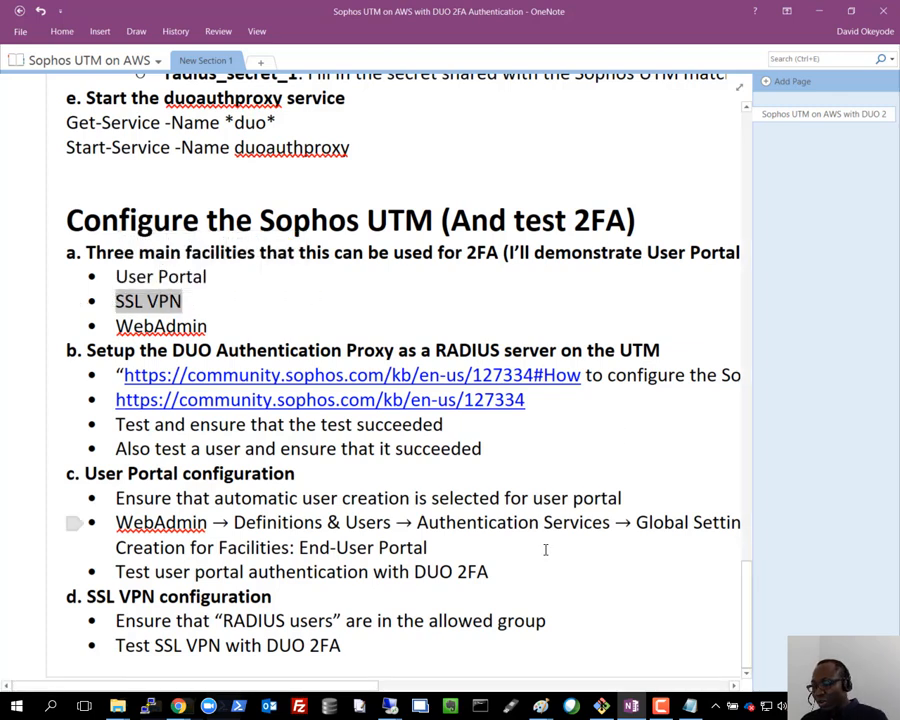
mouse_move(544, 708)
click(464, 625)
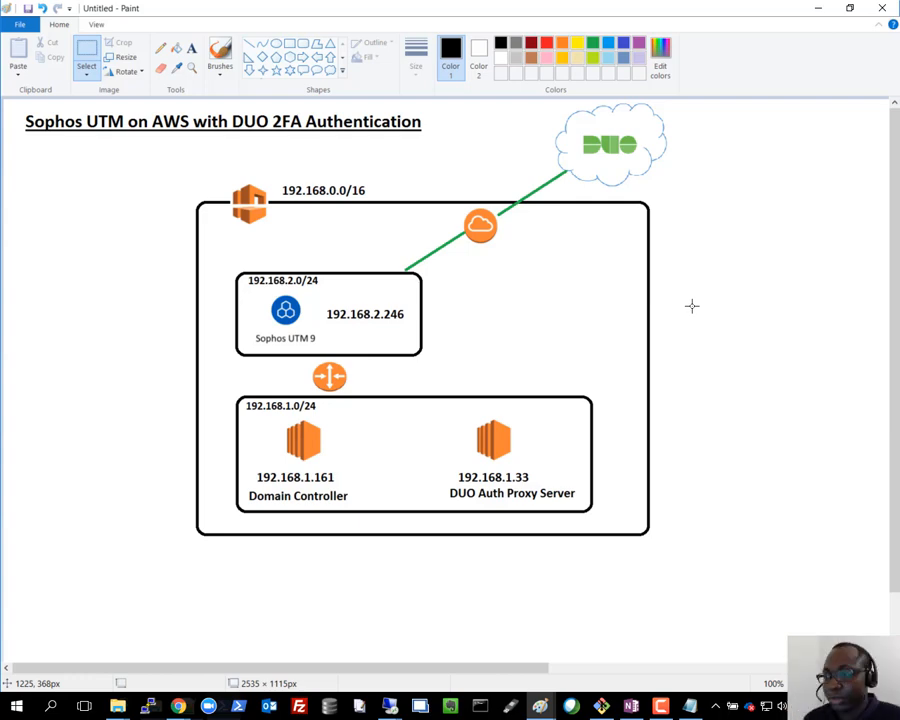
Minimize Paint, highlight the WebAdmin facility in the notes, then Alt+Tab to the Duo admin panel.
click(816, 7)
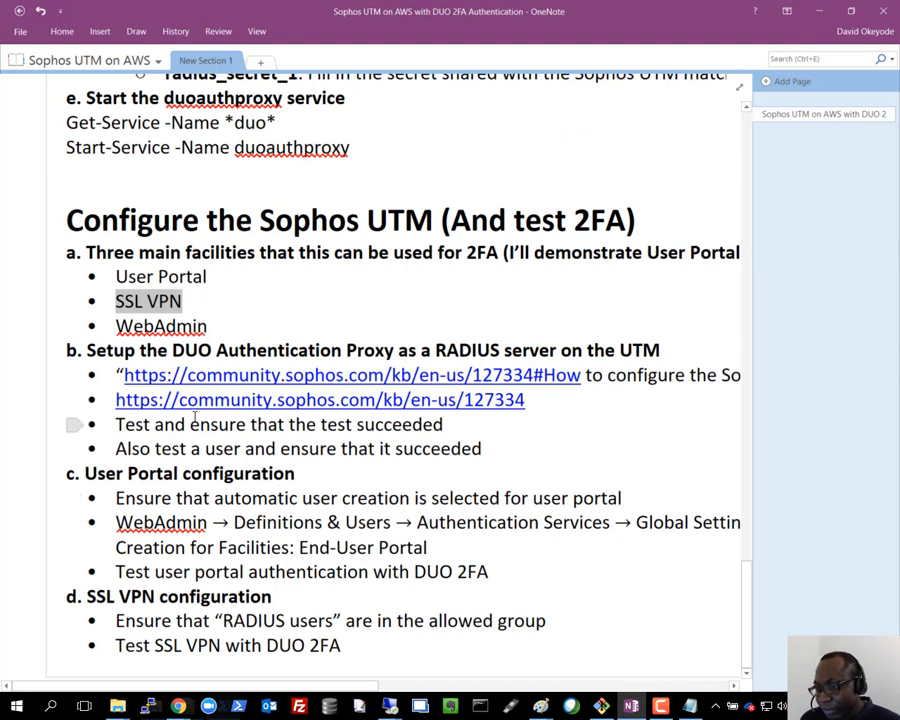
drag(207, 326, 121, 321)
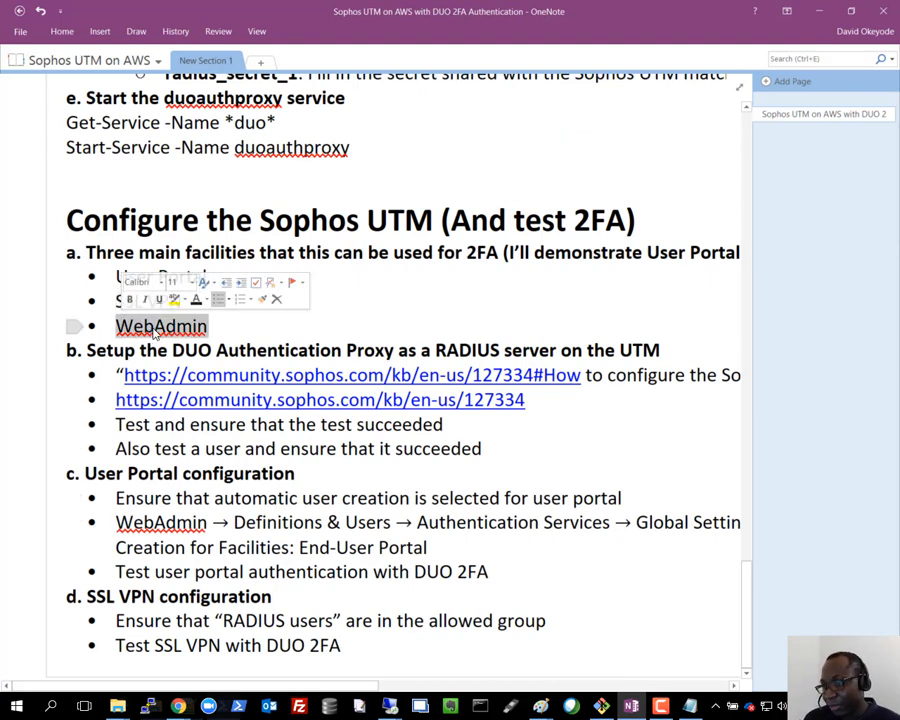
click(221, 328)
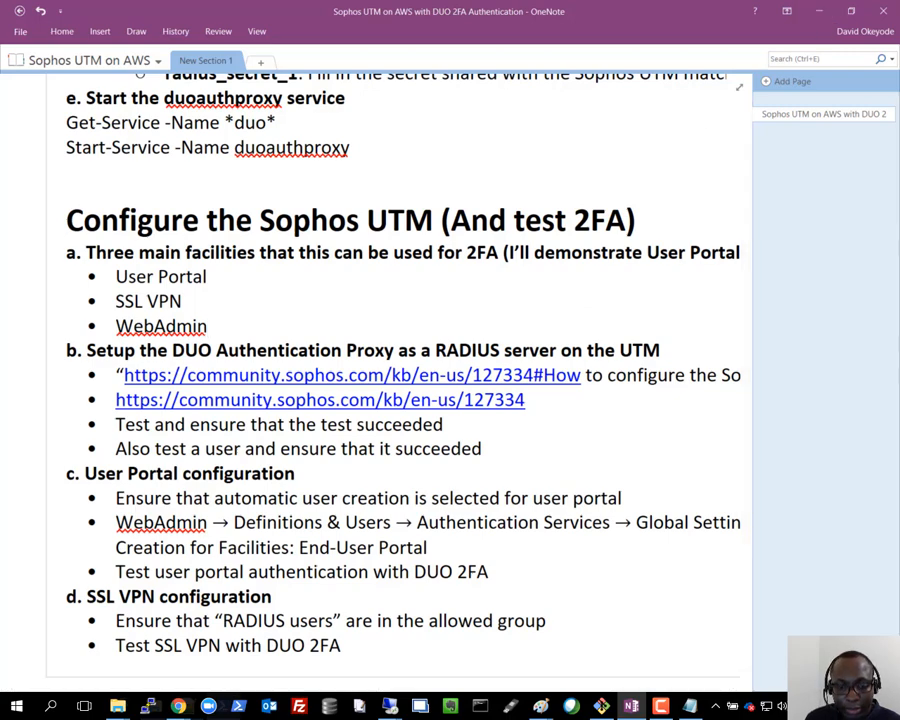
key(alt+Tab)
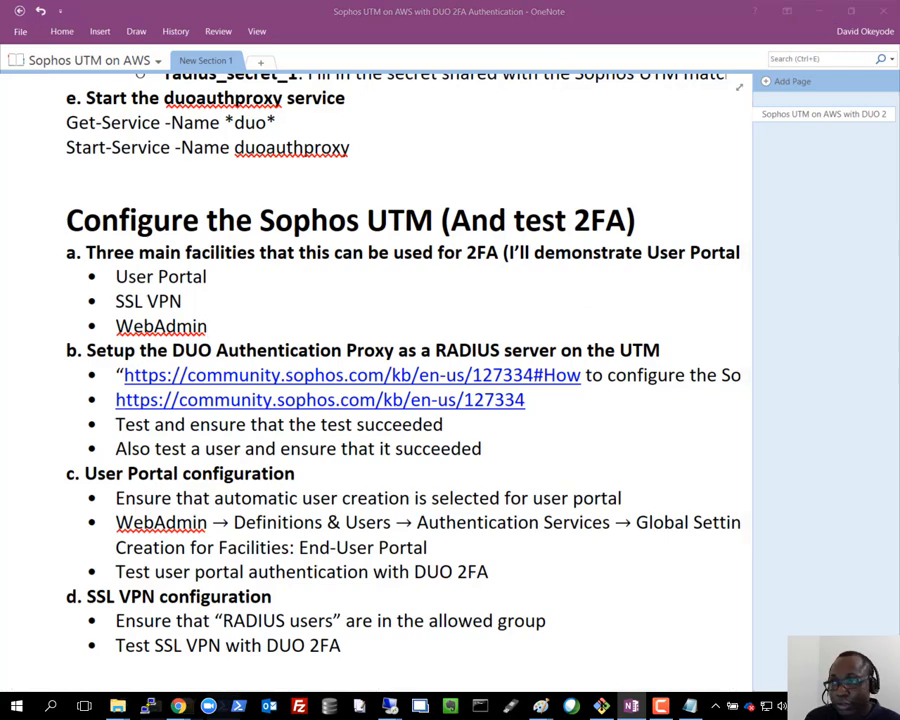
key(alt+Tab)
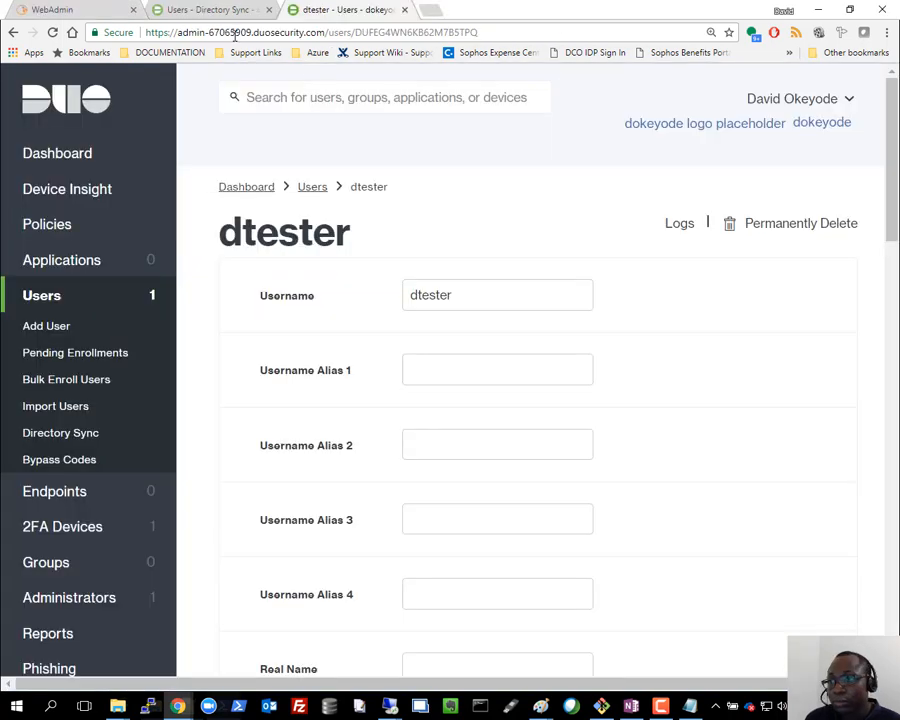
Log in to the WebAdmin tab with the admin username and password, retrying after the failed first attempt.
click(55, 9)
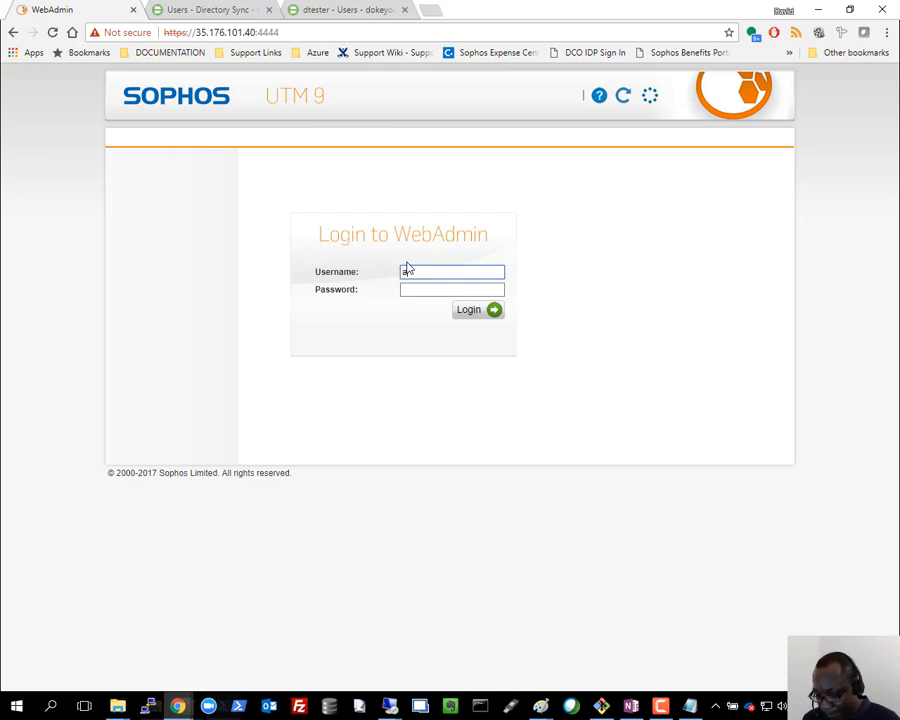
key(Tab)
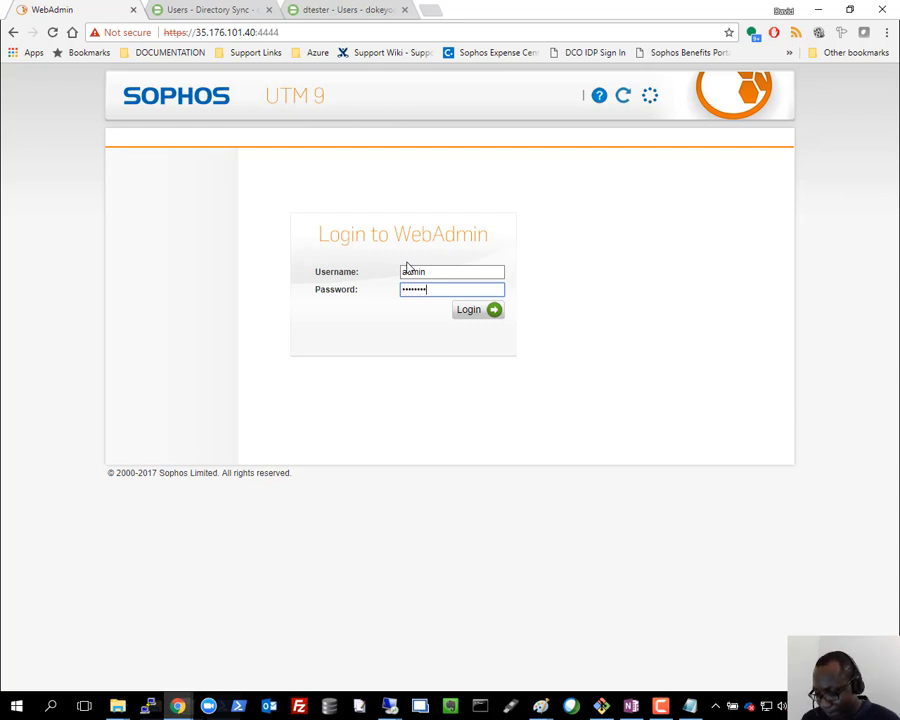
key(Return)
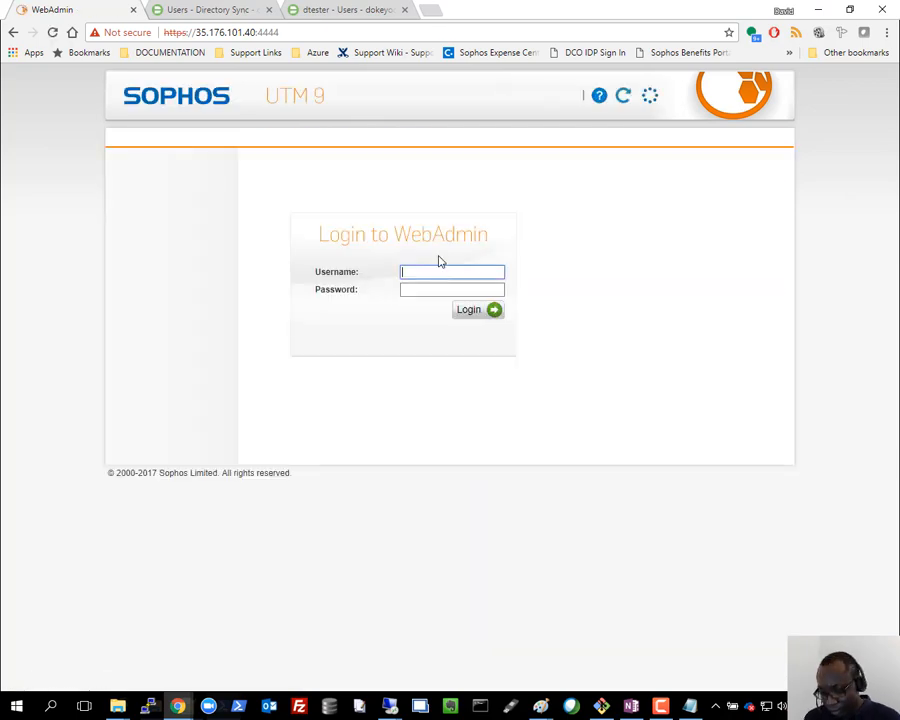
text(dmin)
key(Tab)
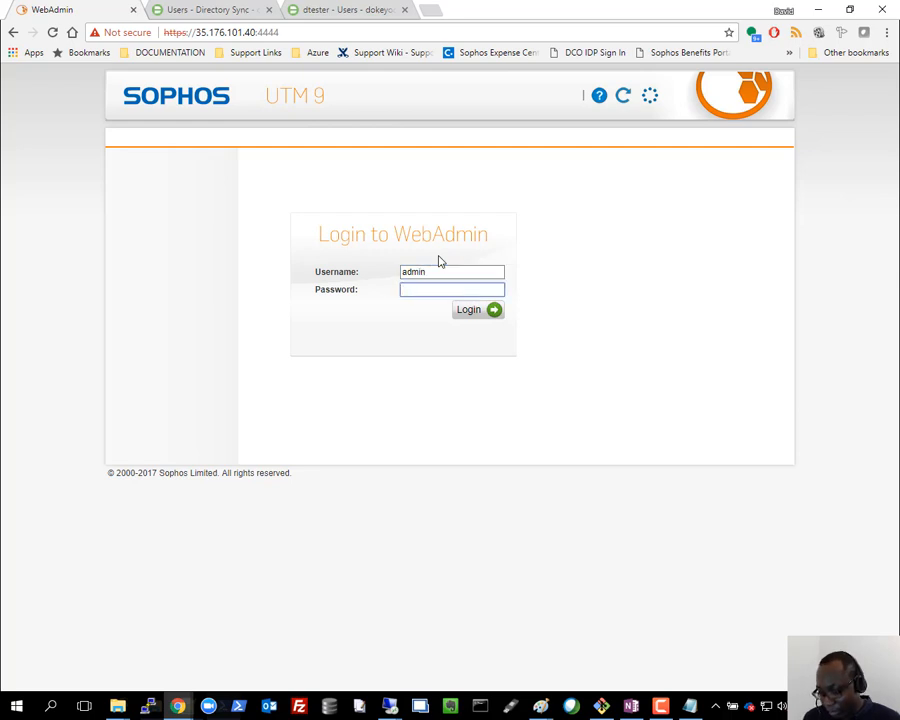
text(••••••)
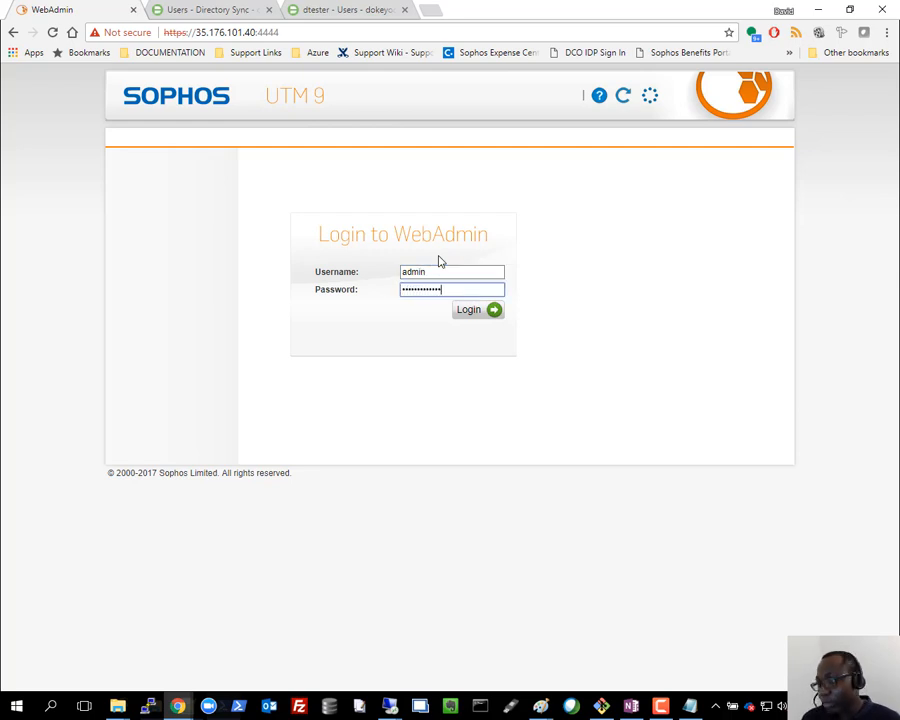
key(Return)
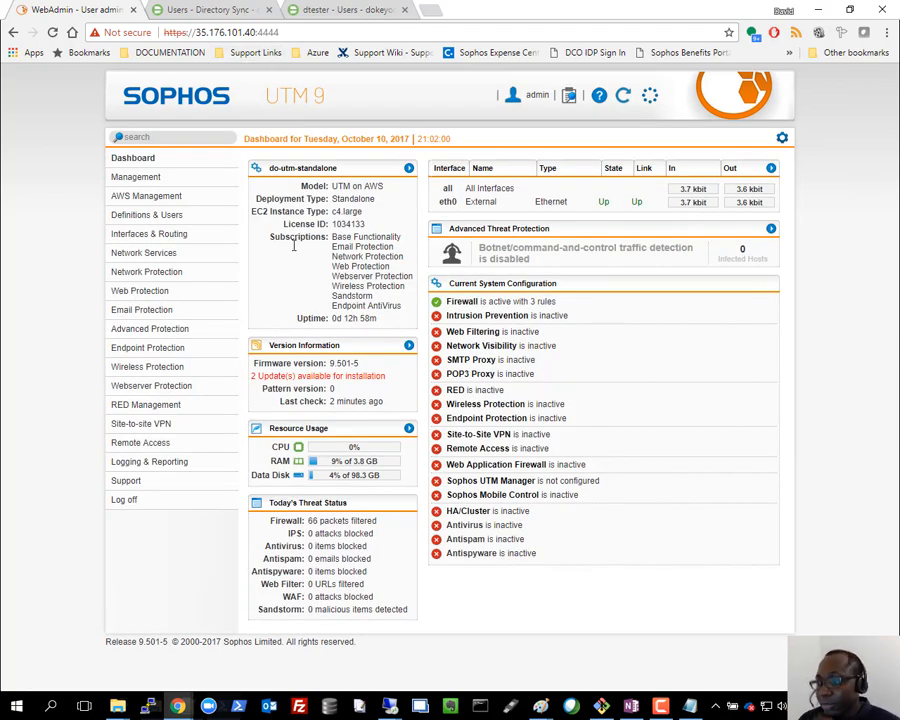
Under Definitions & Users > Authentication Services > Servers, add a new server with RADIUS backend.
click(147, 213)
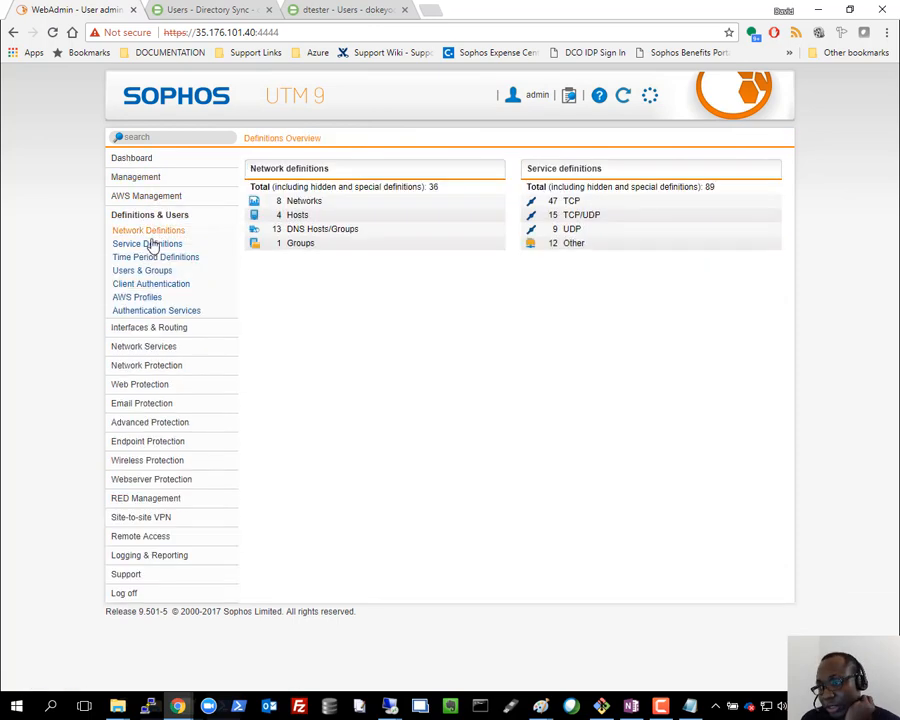
click(170, 312)
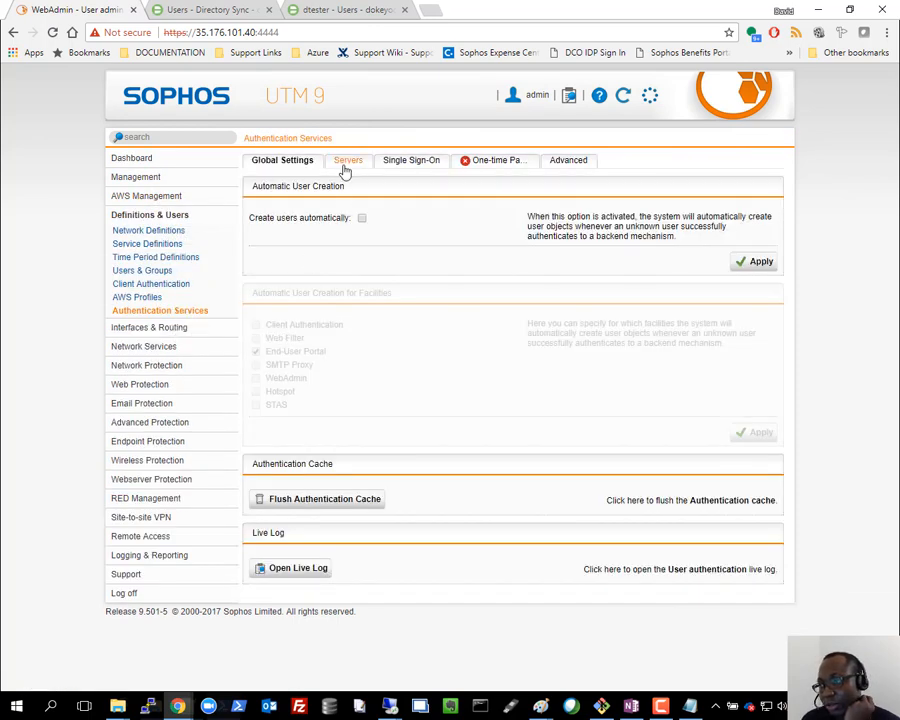
click(344, 166)
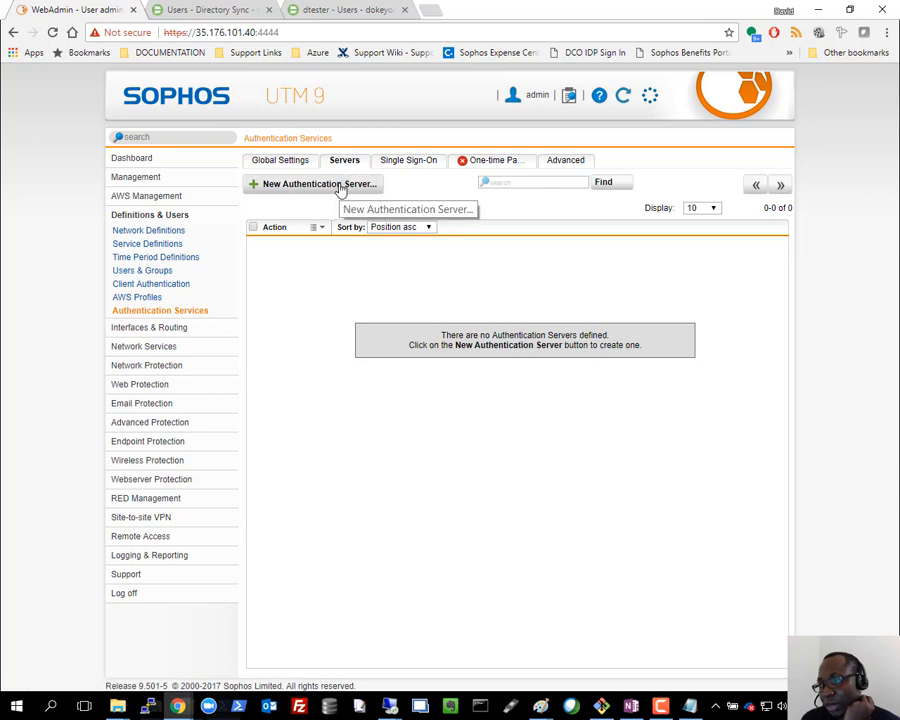
click(341, 186)
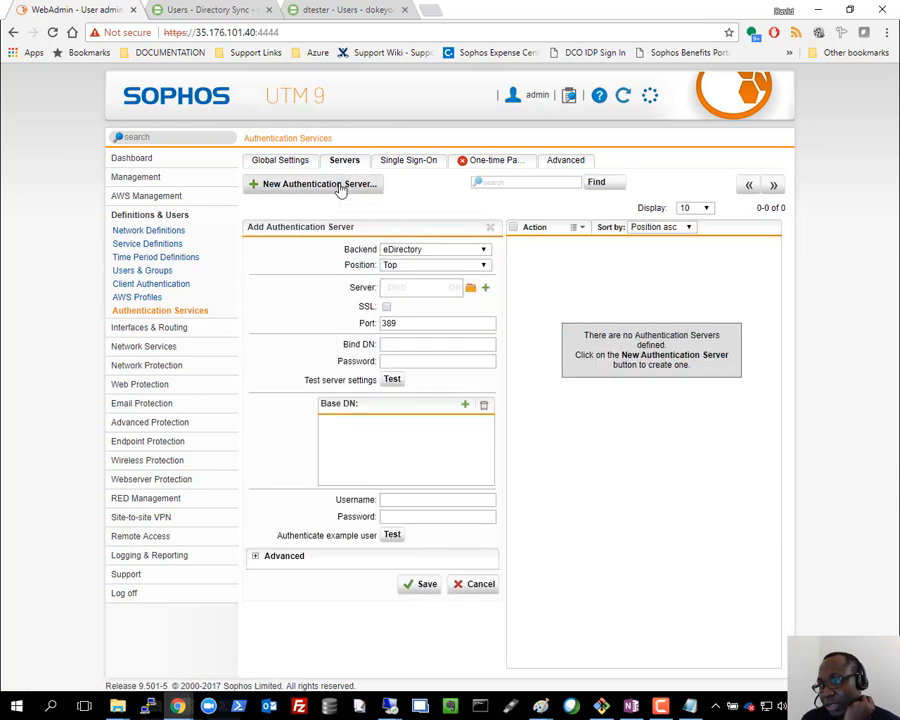
click(395, 251)
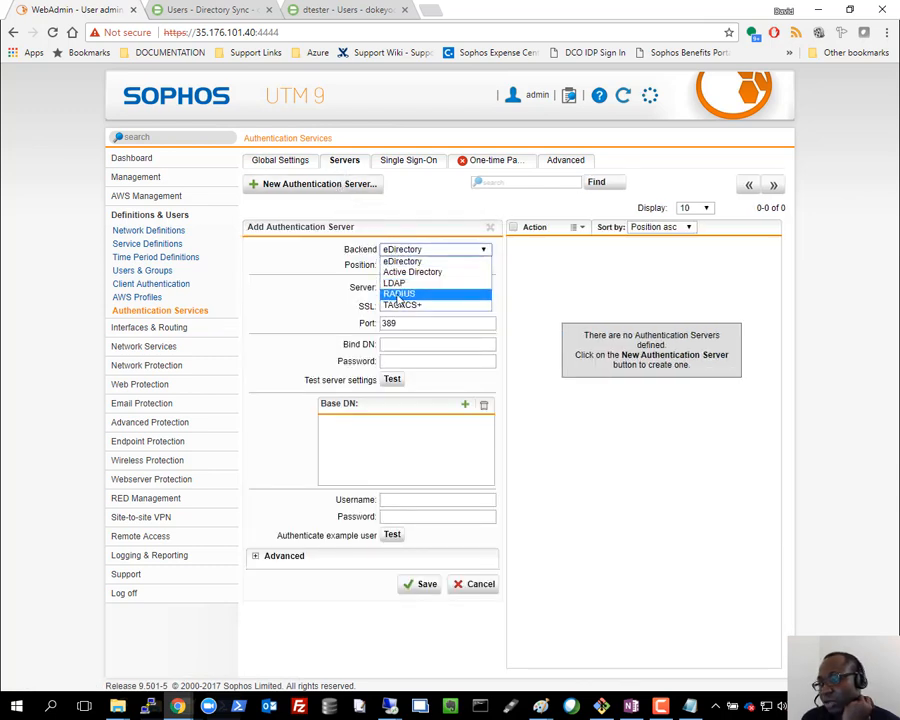
click(398, 295)
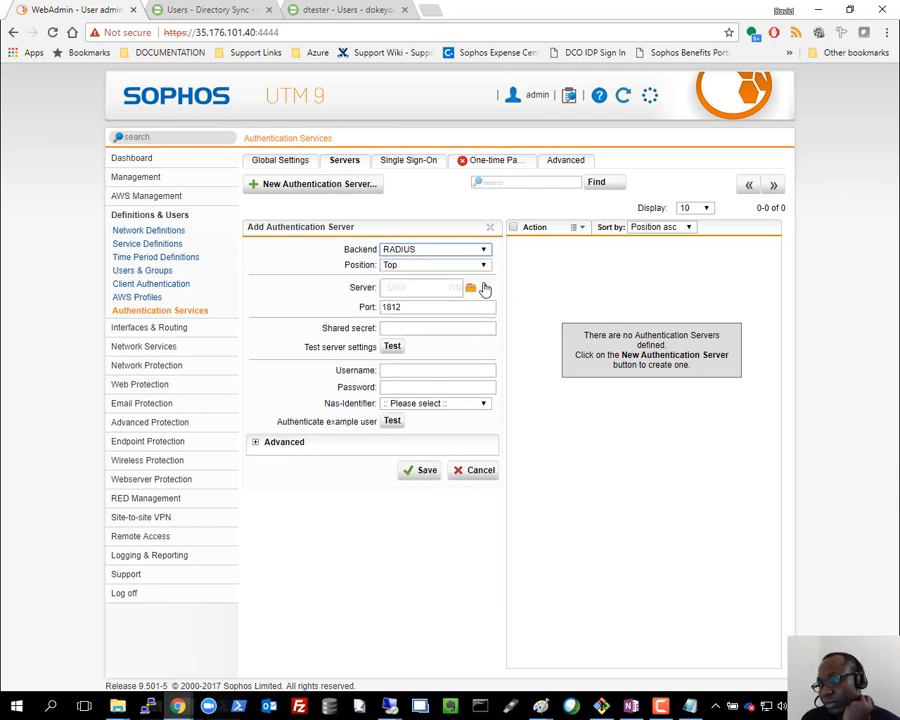
Locate do_lan_duo_proxy_ip in the Networks list and check the Paint diagram for its 192.168.1.33 address.
click(473, 294)
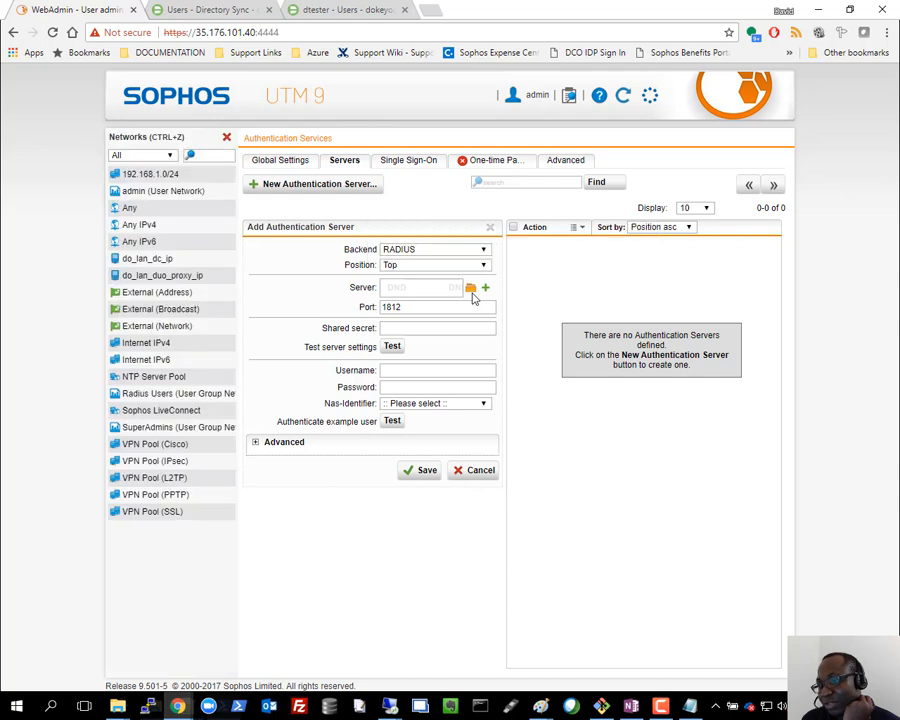
mouse_move(186, 277)
mouse_down()
mouse_move(200, 287)
mouse_move(171, 290)
mouse_up()
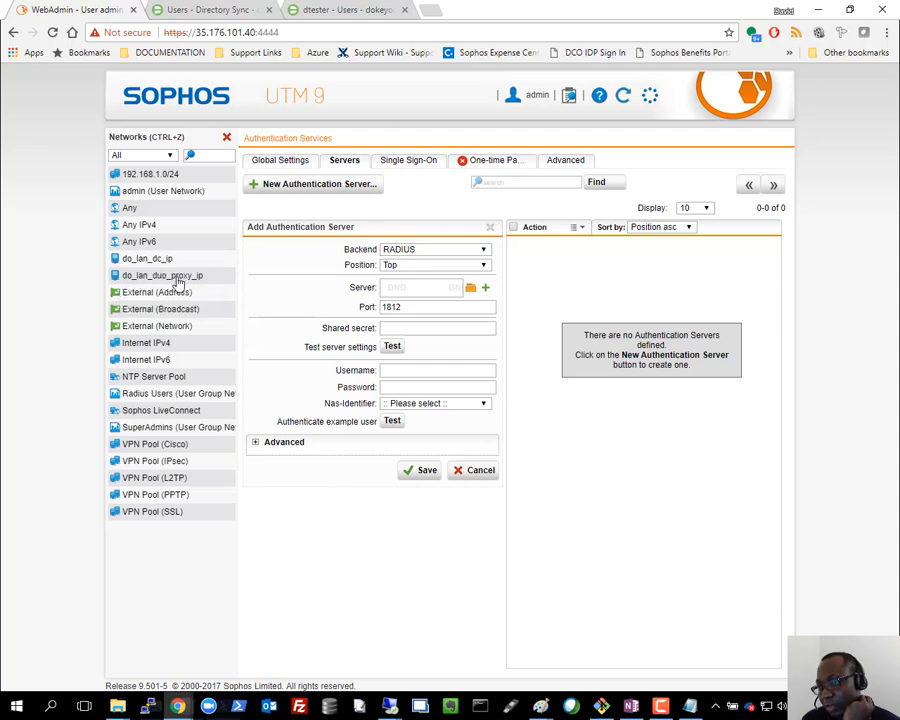
drag(190, 276, 512, 588)
click(540, 706)
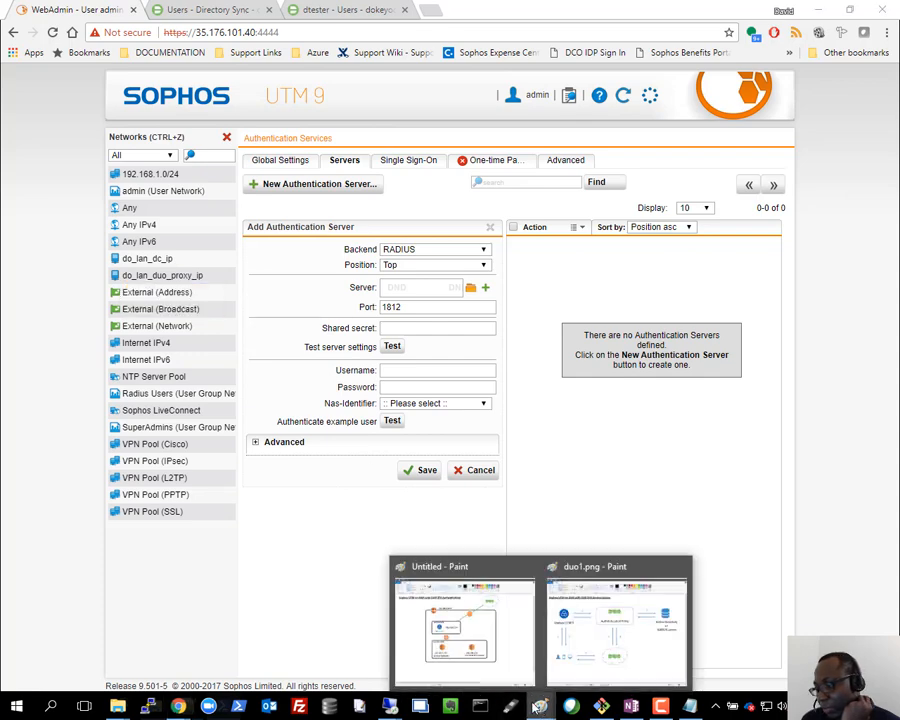
click(473, 638)
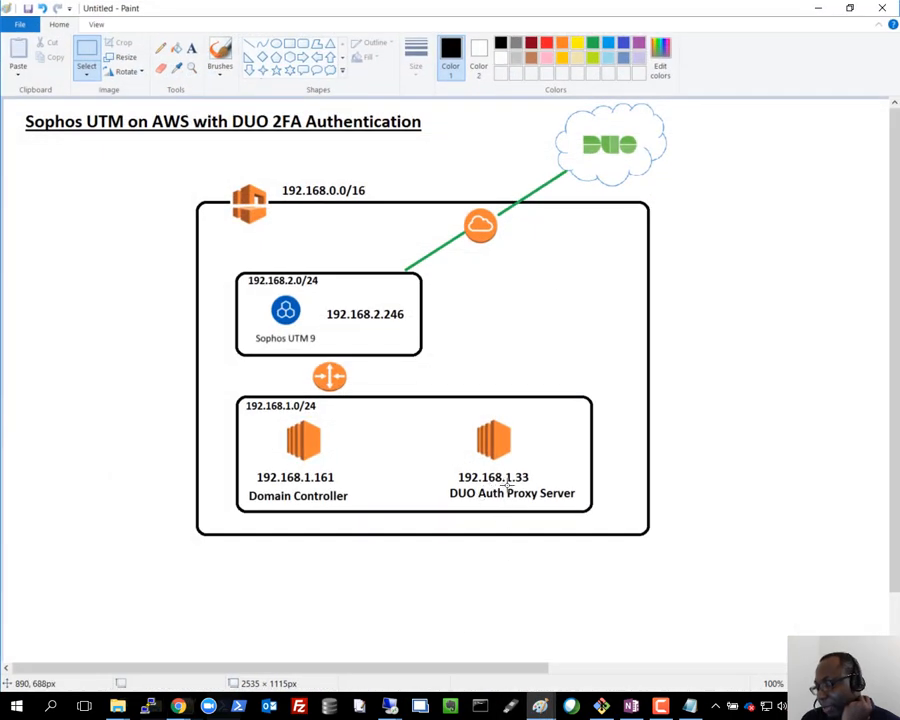
click(831, 6)
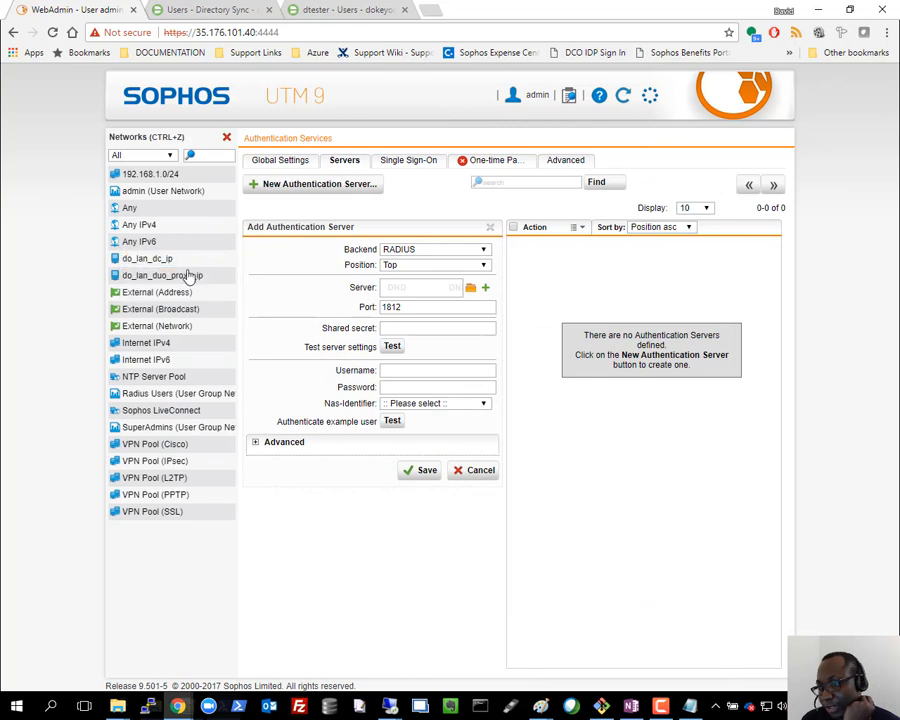
Drag do_lan_duo_proxy_ip into the Server field and switch to the remote PowerShell session.
mouse_move(190, 274)
mouse_down()
mouse_move(400, 322)
mouse_move(410, 298)
mouse_move(404, 312)
mouse_up()
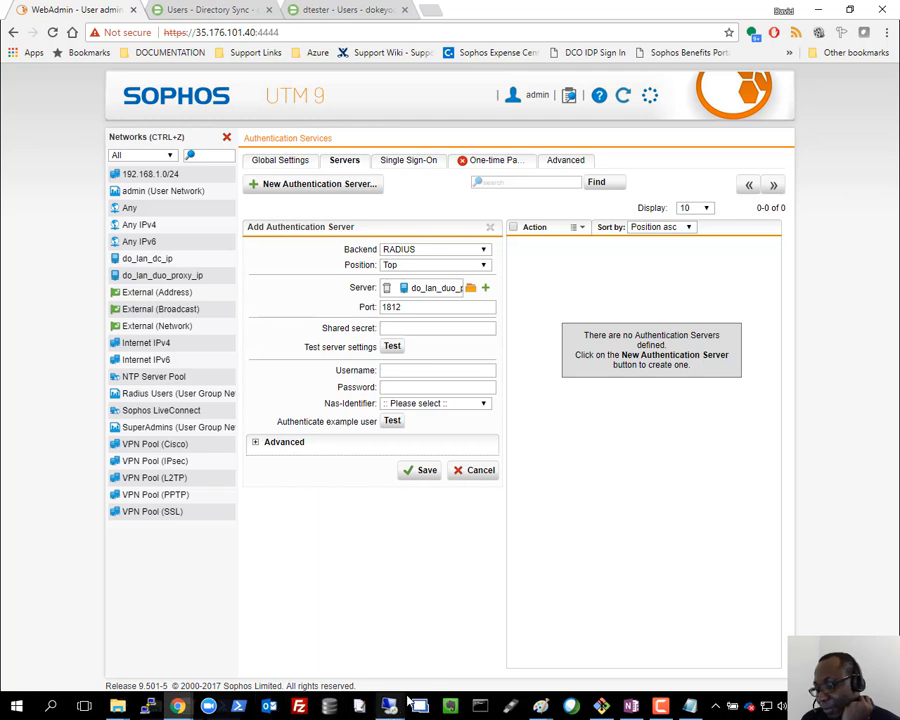
mouse_move(396, 710)
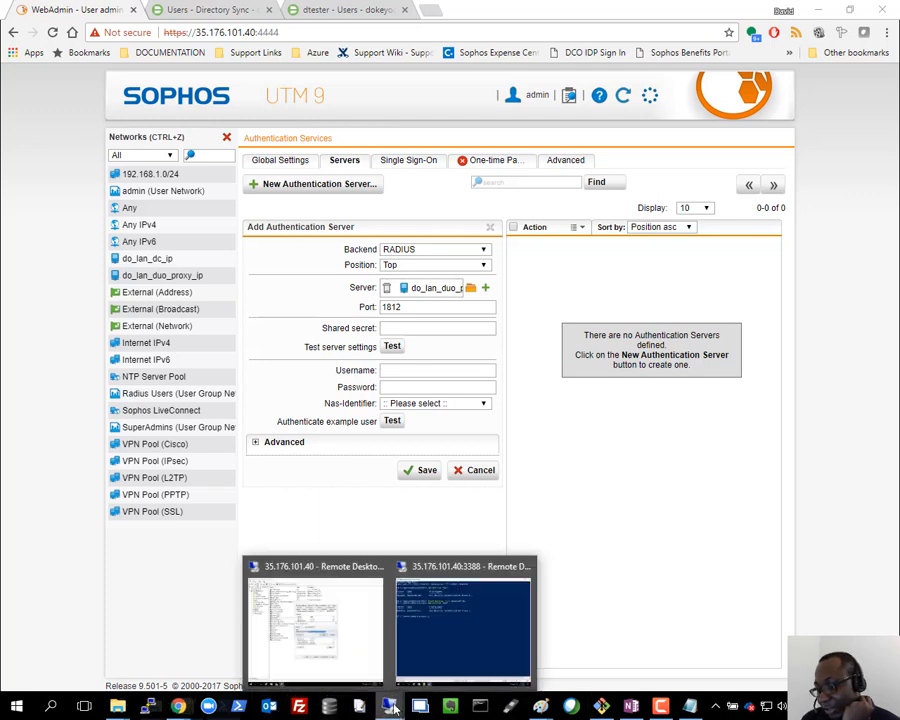
click(484, 615)
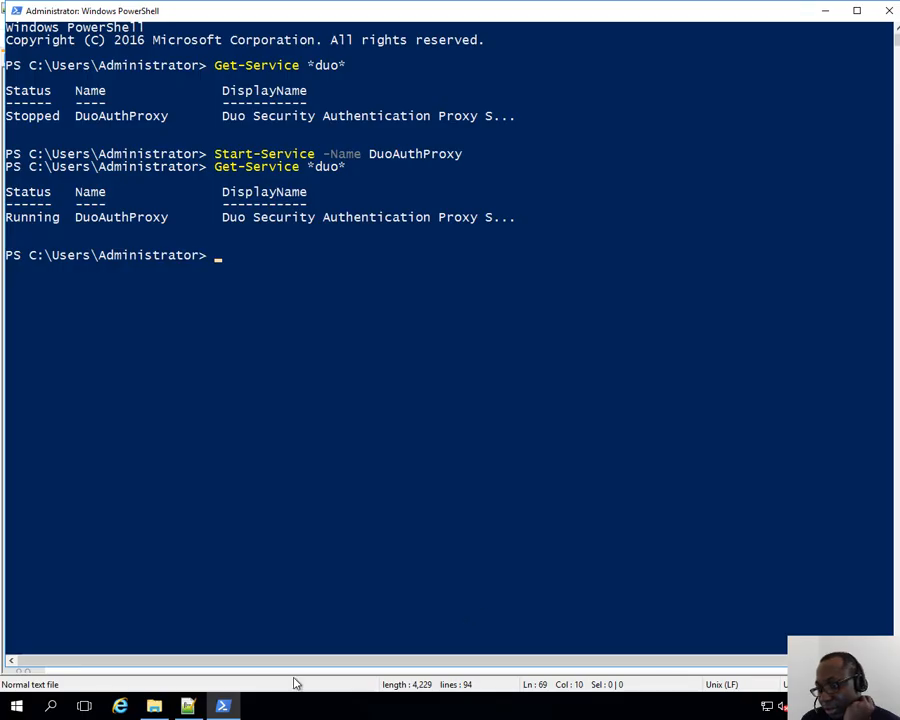
Copy the radius_secret_1 value from line 60 of authproxy.cfg, then return to WebAdmin.
click(188, 706)
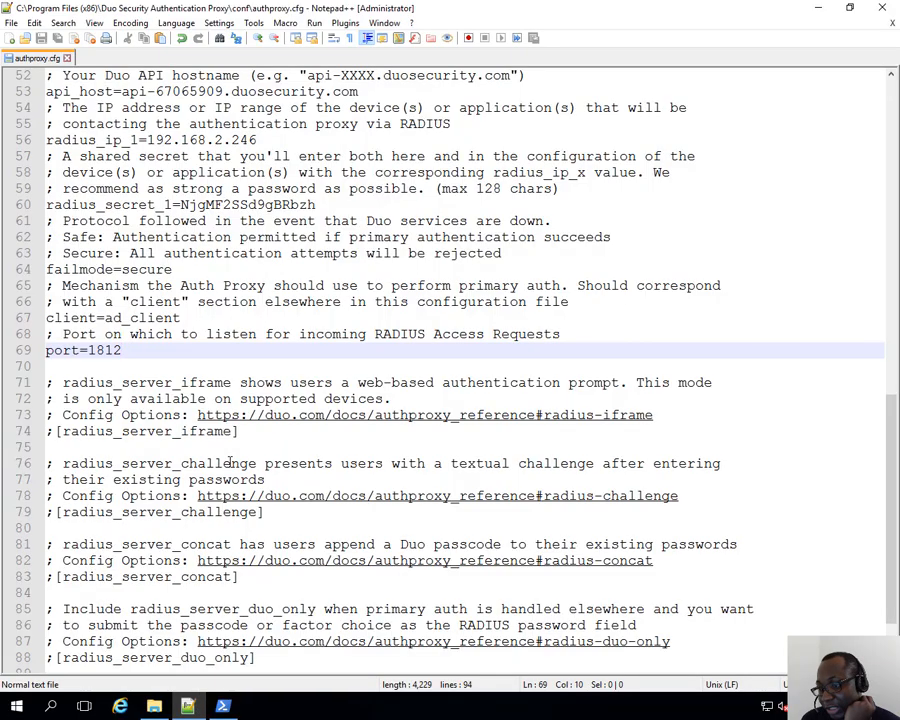
scroll(229, 462, down, 1)
scroll(232, 426, up, 1)
drag(316, 204, 184, 206)
right_click(184, 206)
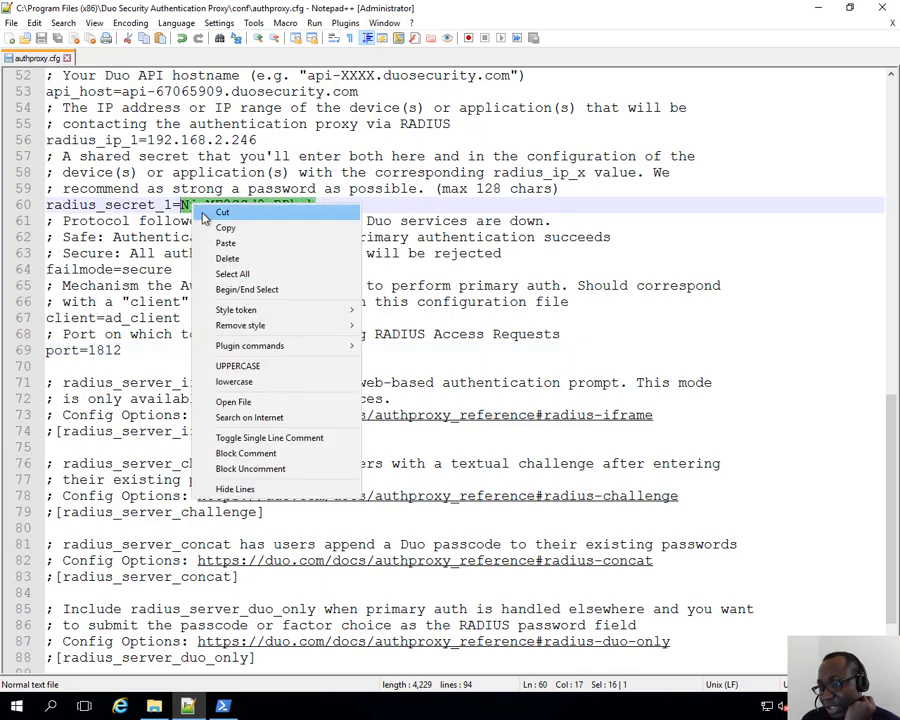
click(214, 227)
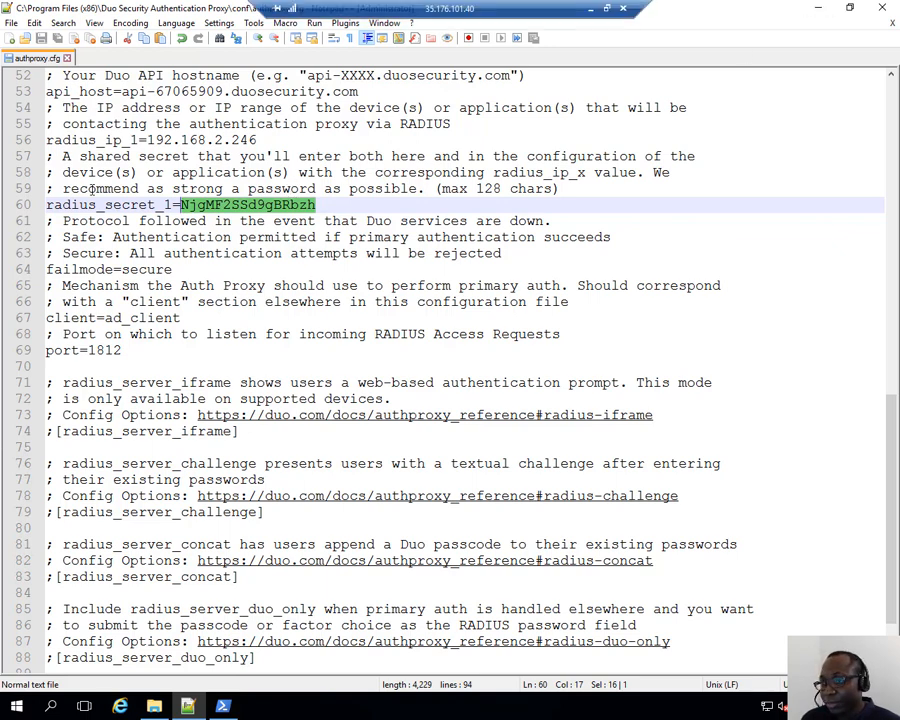
click(592, 13)
Paste the shared secret and run the RADIUS server connection test, which passes.
right_click(413, 328)
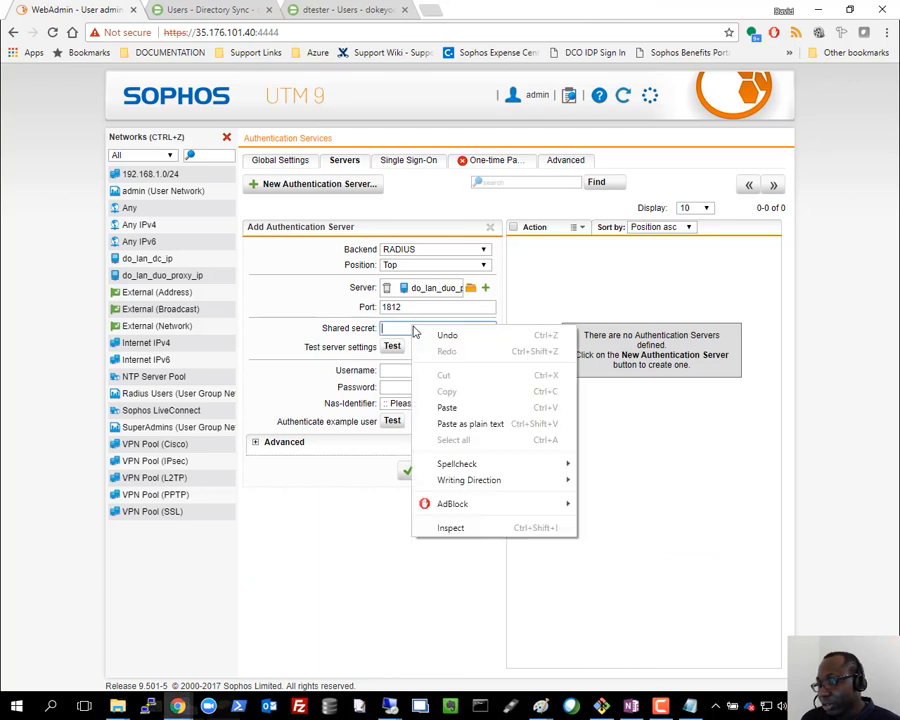
click(446, 407)
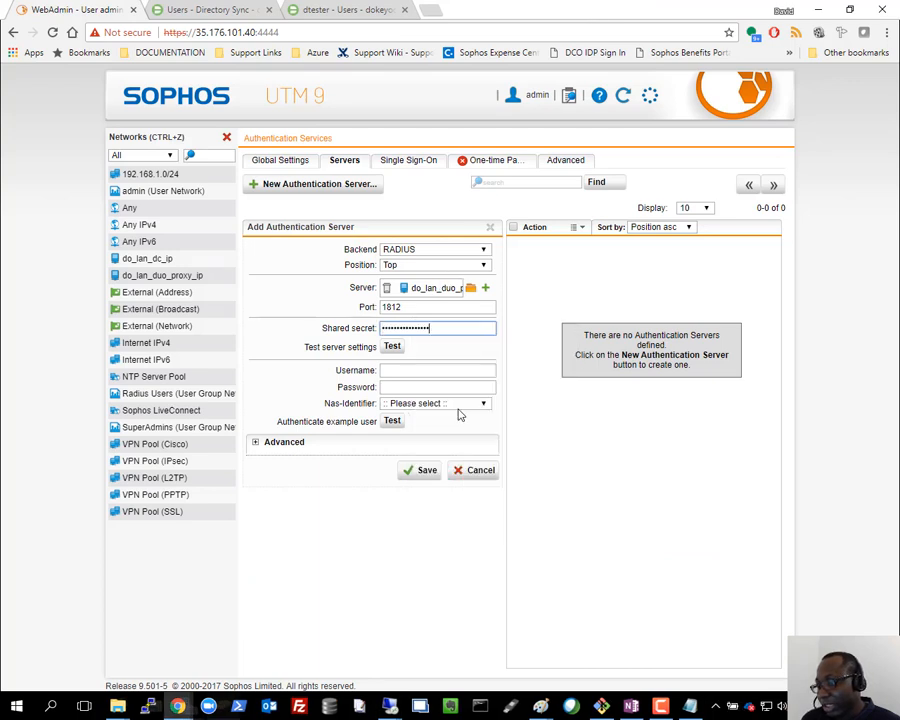
click(394, 347)
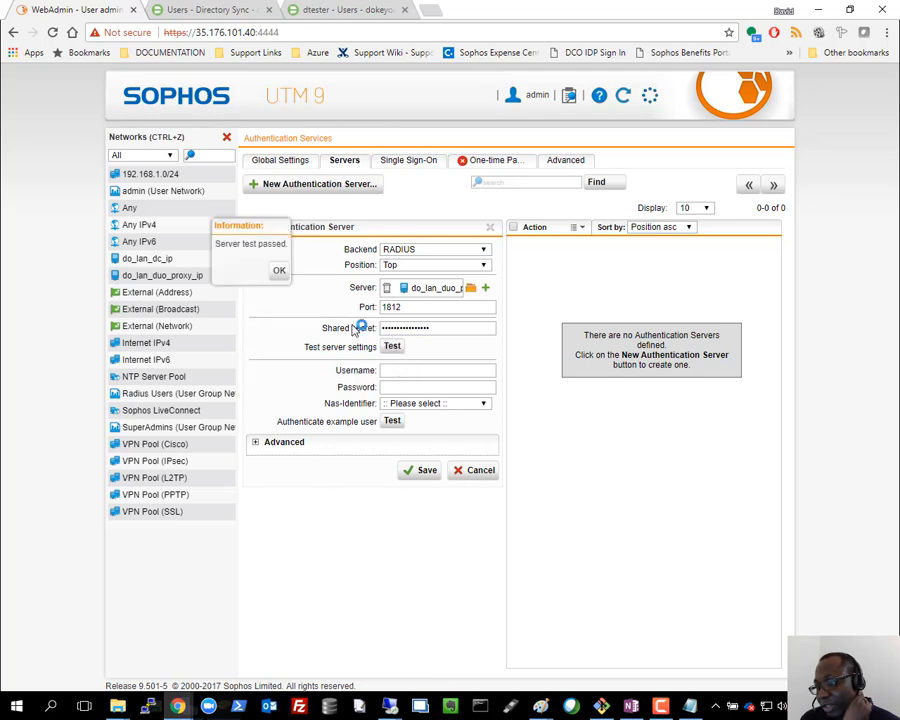
click(282, 272)
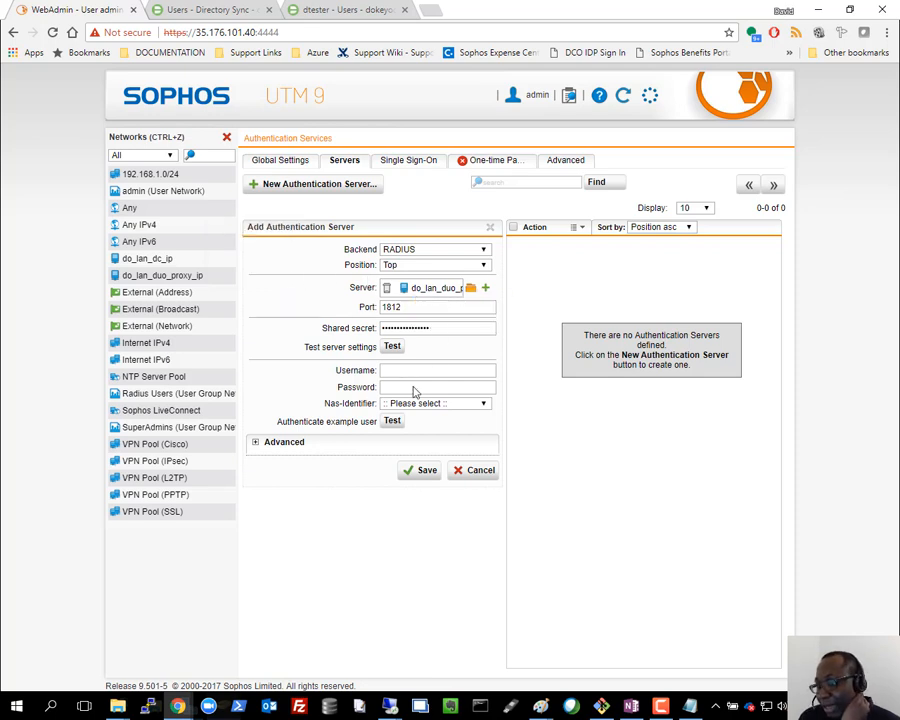
Enter the example user's credentials with NAS identifier portal and test authentication, which times out.
click(256, 443)
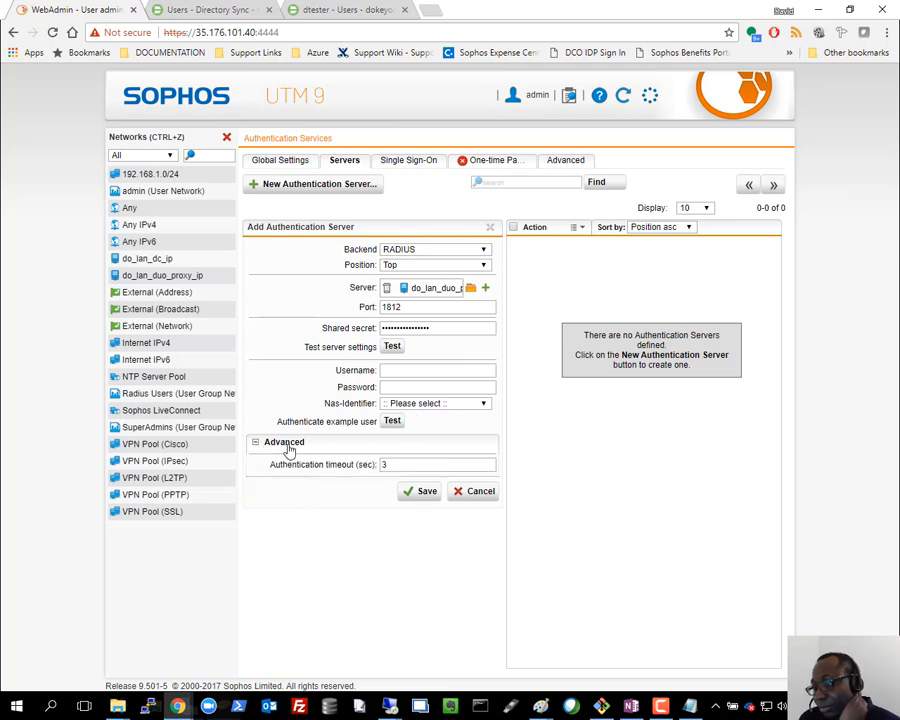
click(401, 370)
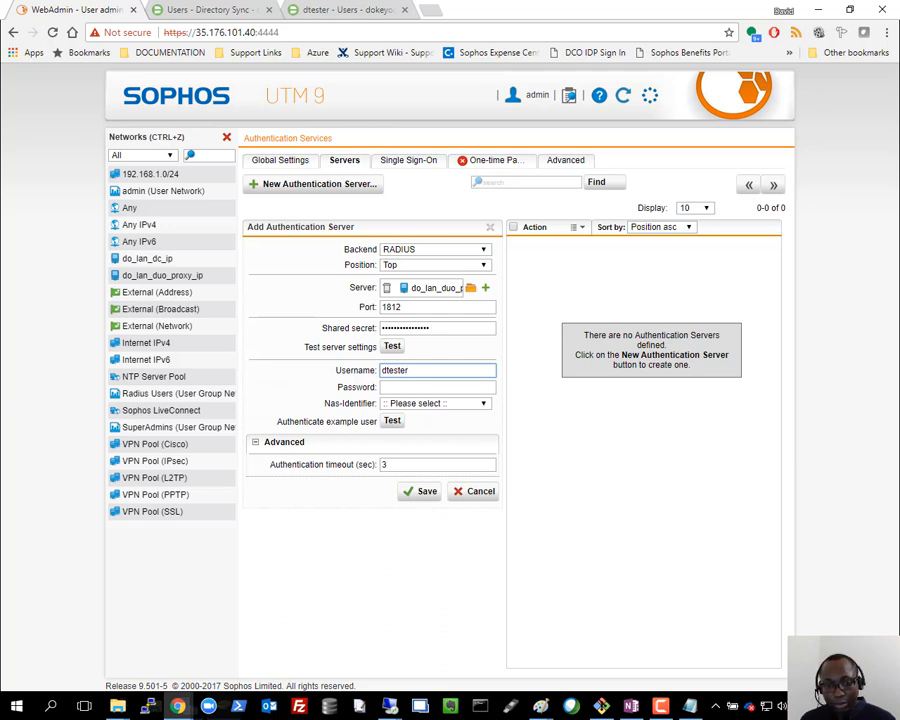
key(alt+Tab)
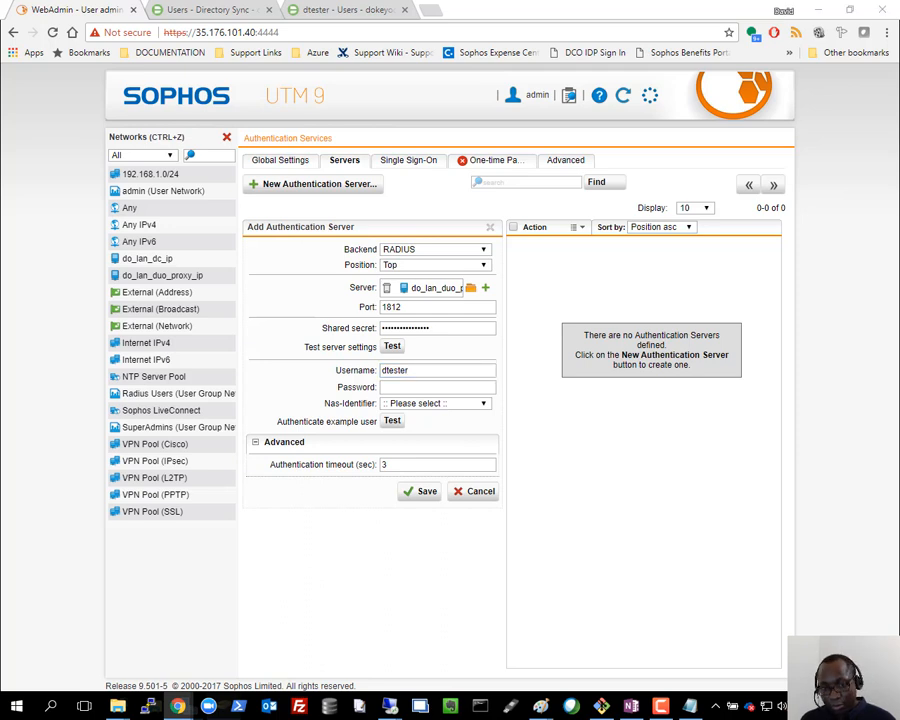
right_click(400, 390)
click(434, 470)
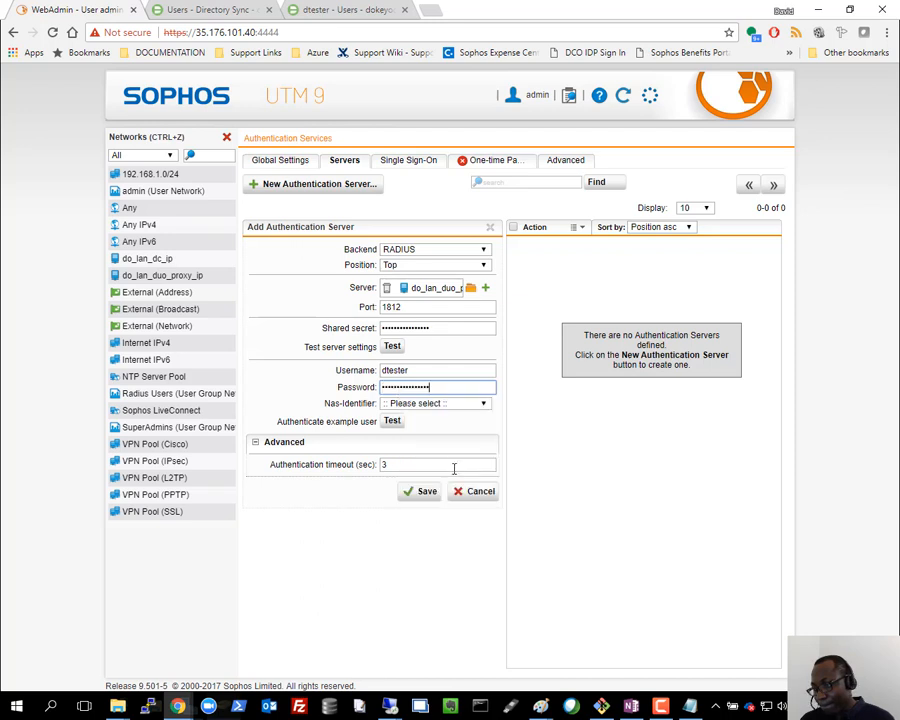
click(420, 404)
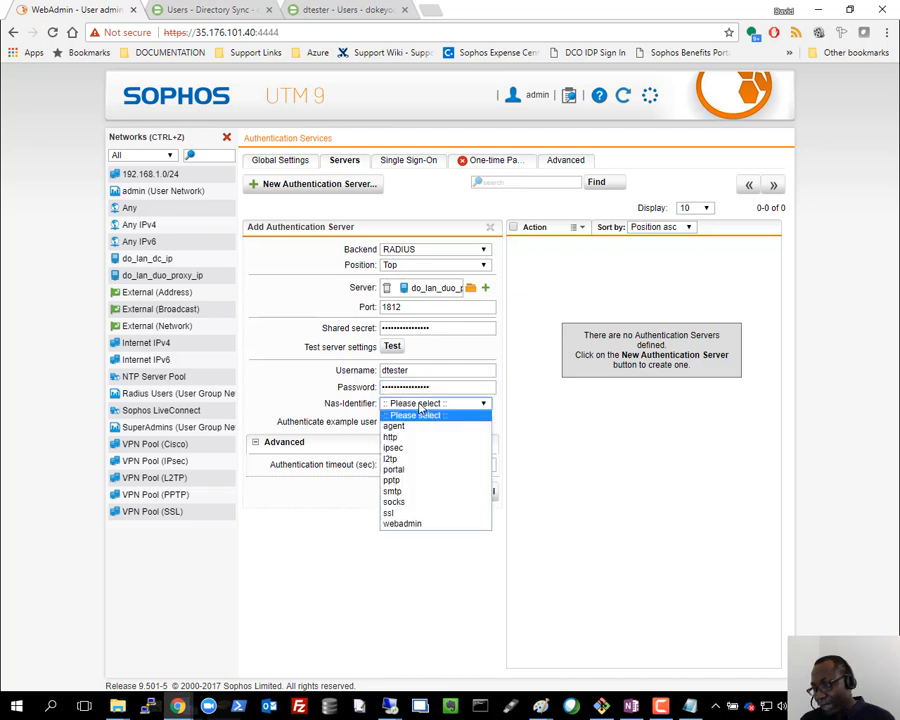
click(403, 470)
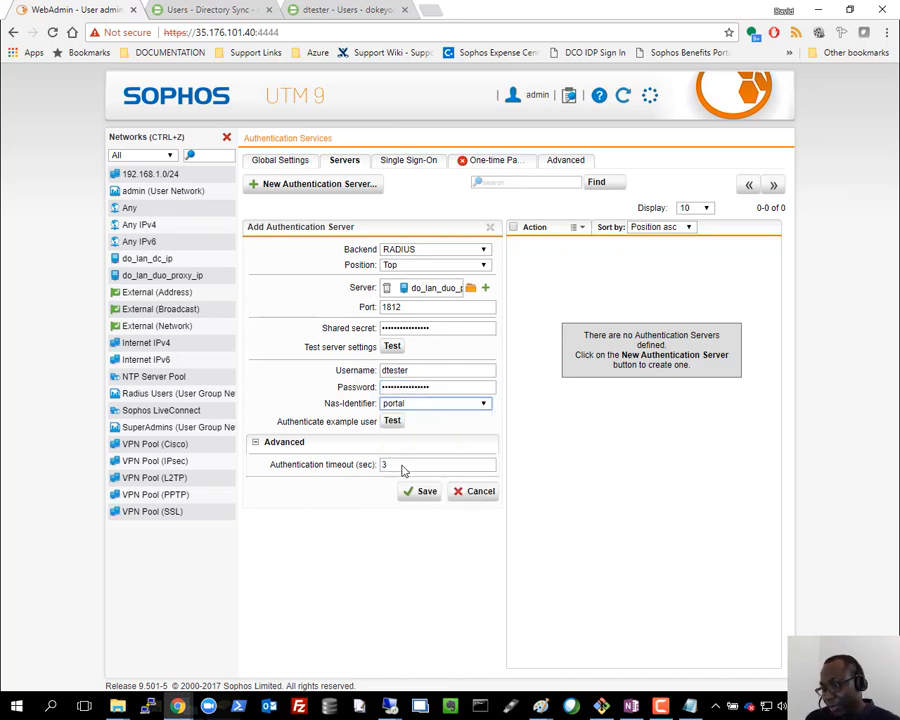
click(398, 425)
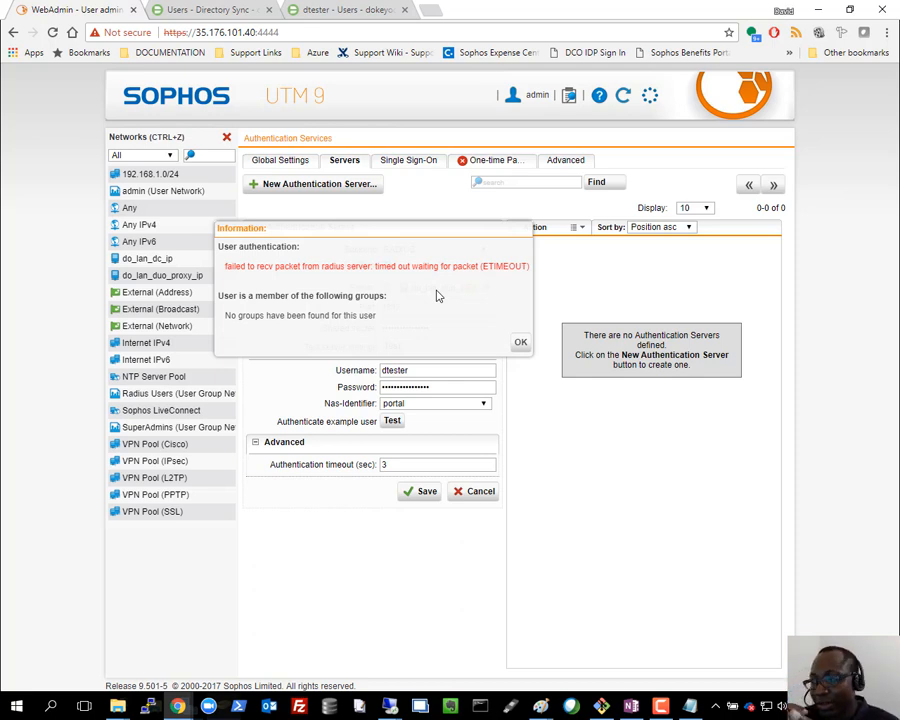
click(519, 344)
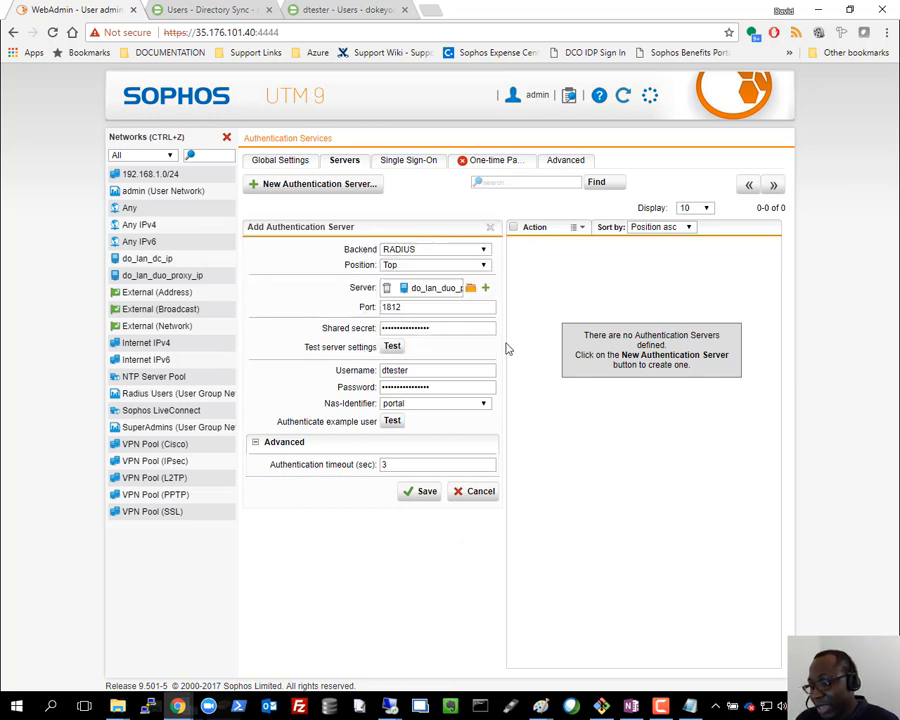
drag(410, 465, 370, 463)
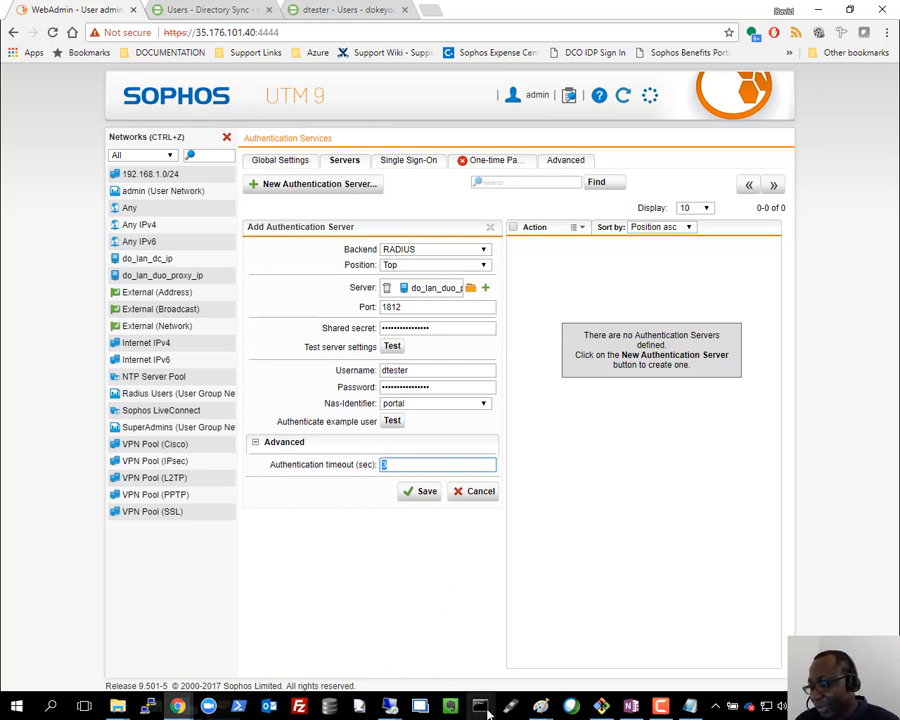
mouse_move(540, 708)
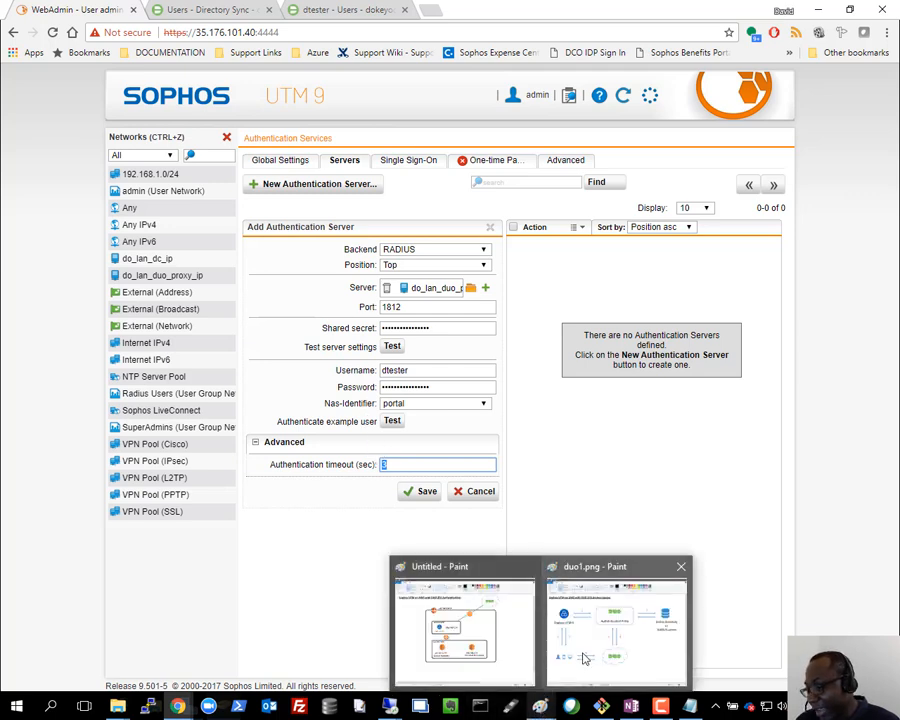
click(615, 660)
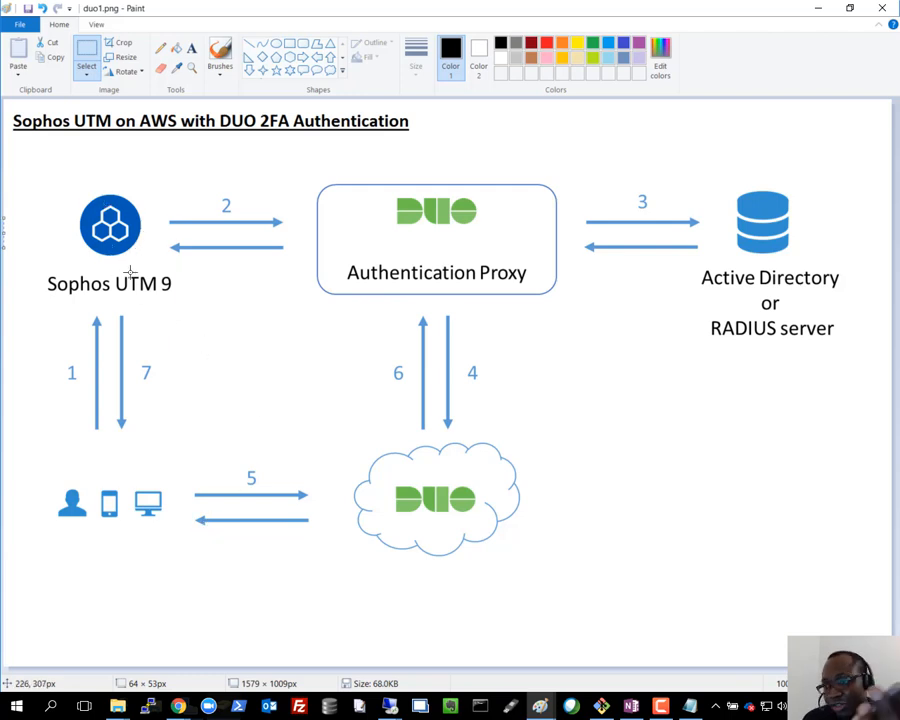
click(818, 14)
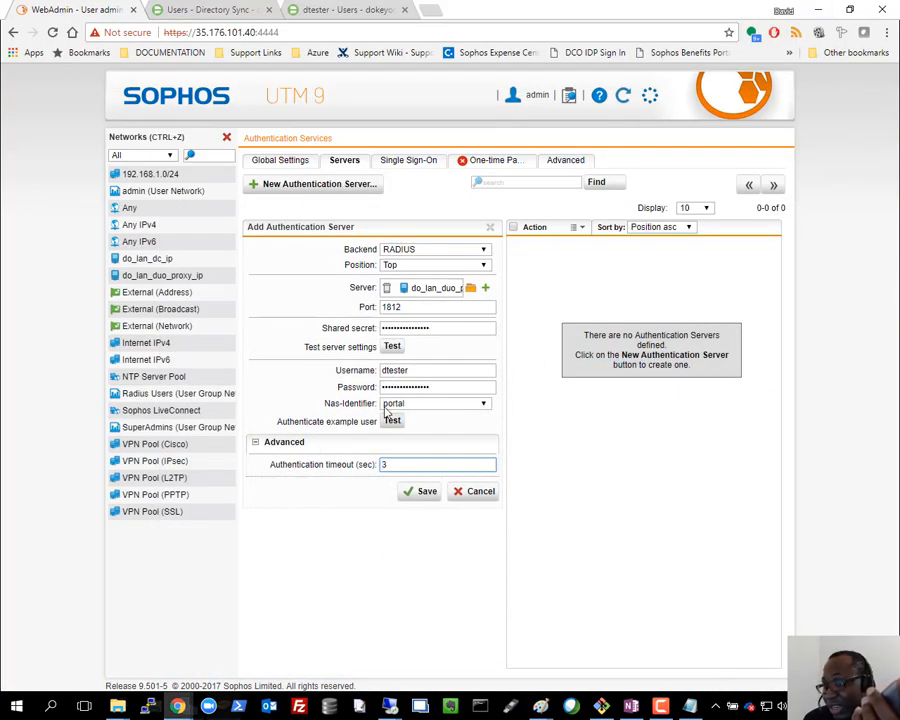
Check the Sophos two-factor article, then set authentication timeout to 120 and save the server.
click(177, 706)
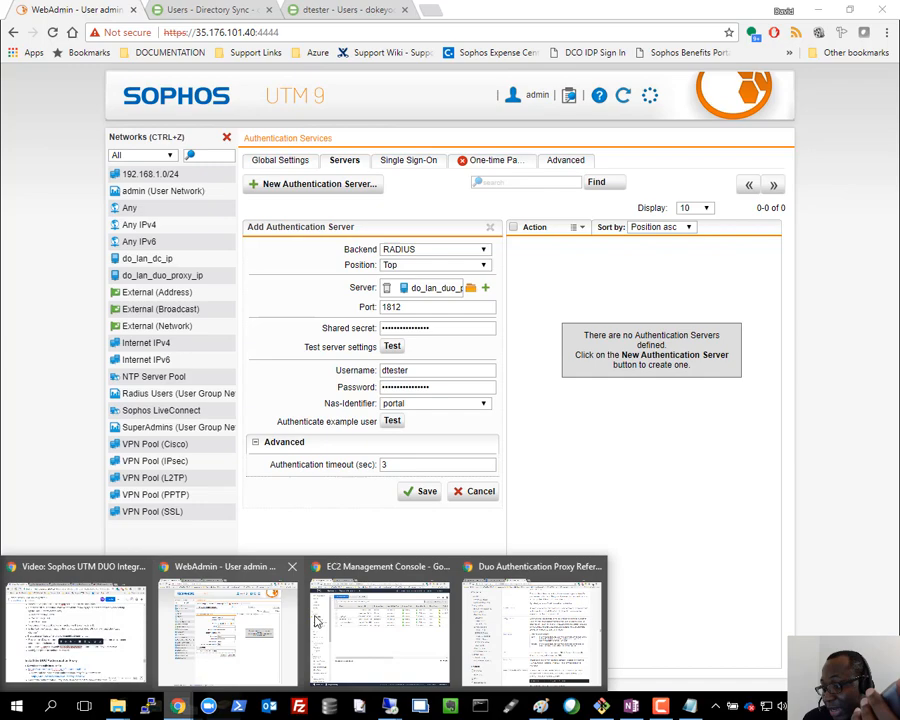
click(530, 622)
click(177, 9)
scroll(430, 291, down, 9)
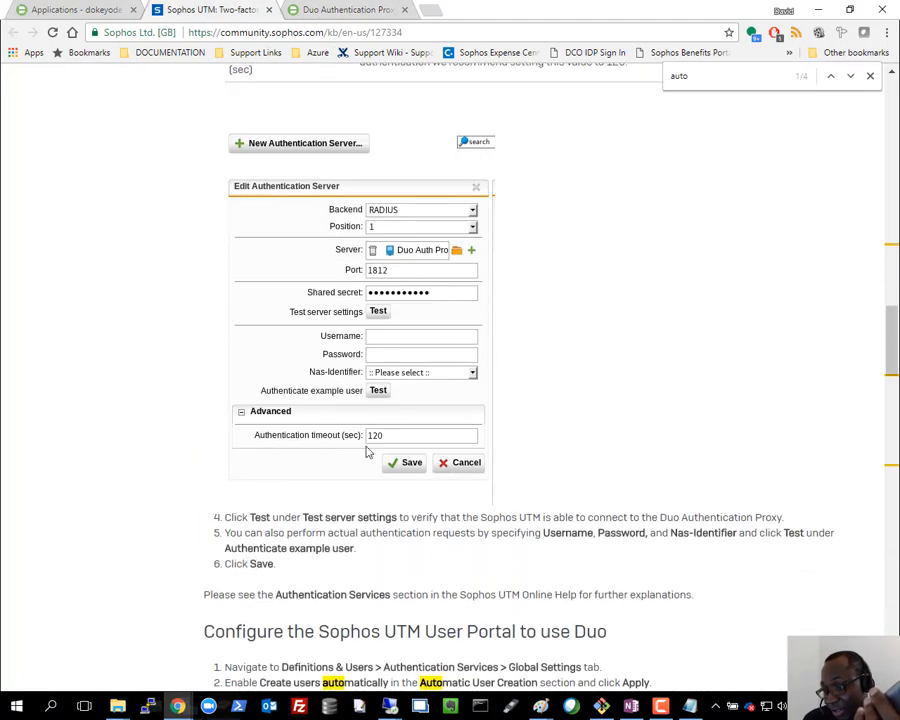
click(817, 10)
double_click(395, 464)
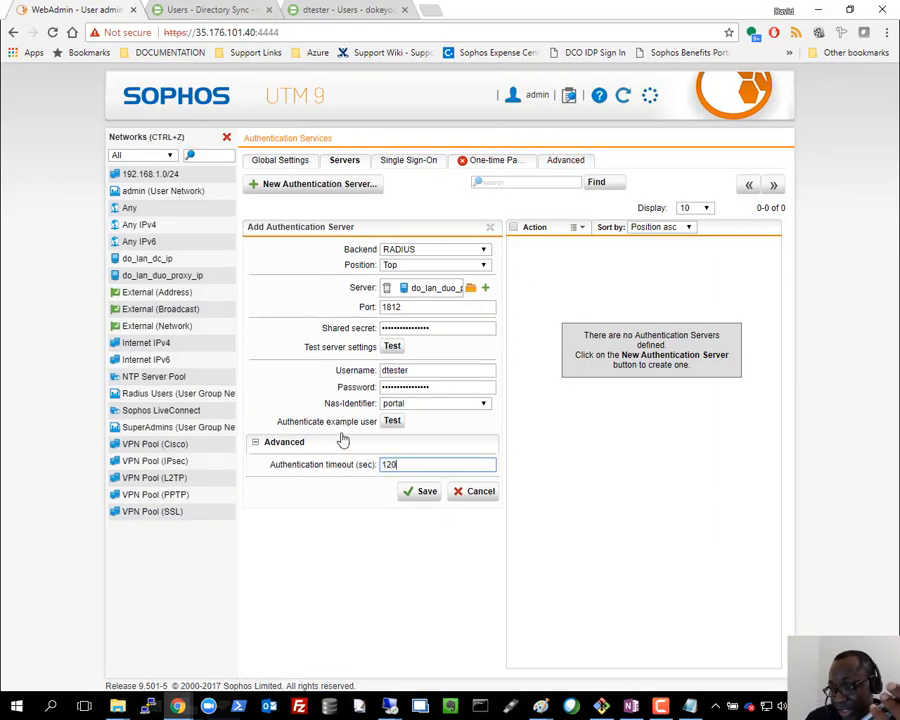
text(120)
click(432, 494)
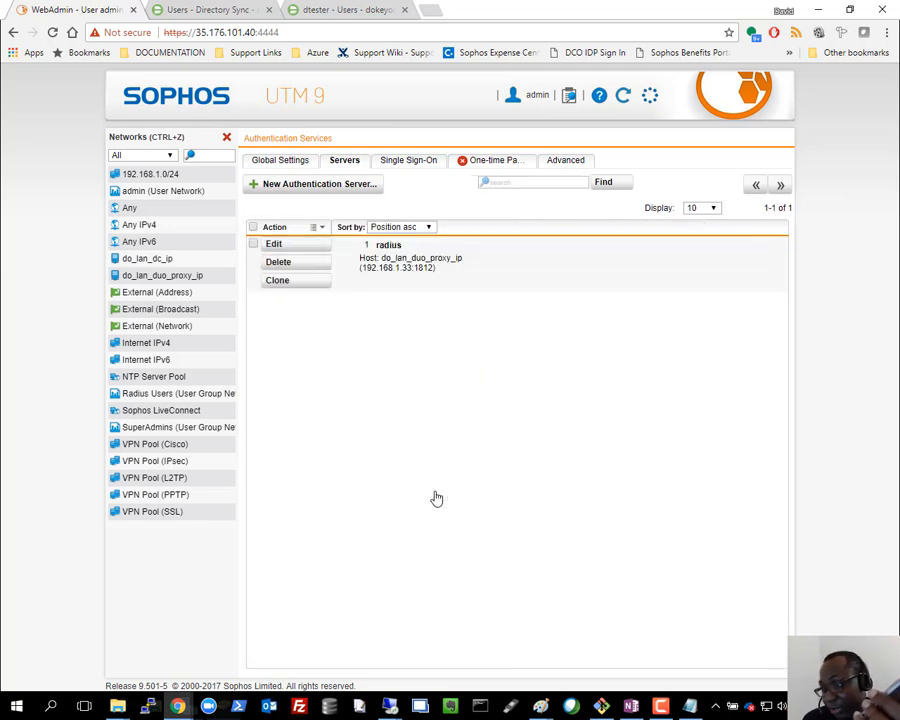
Edit the server: NAS identifier portal, test user dtester with its password; authentication test passes, then save.
click(300, 245)
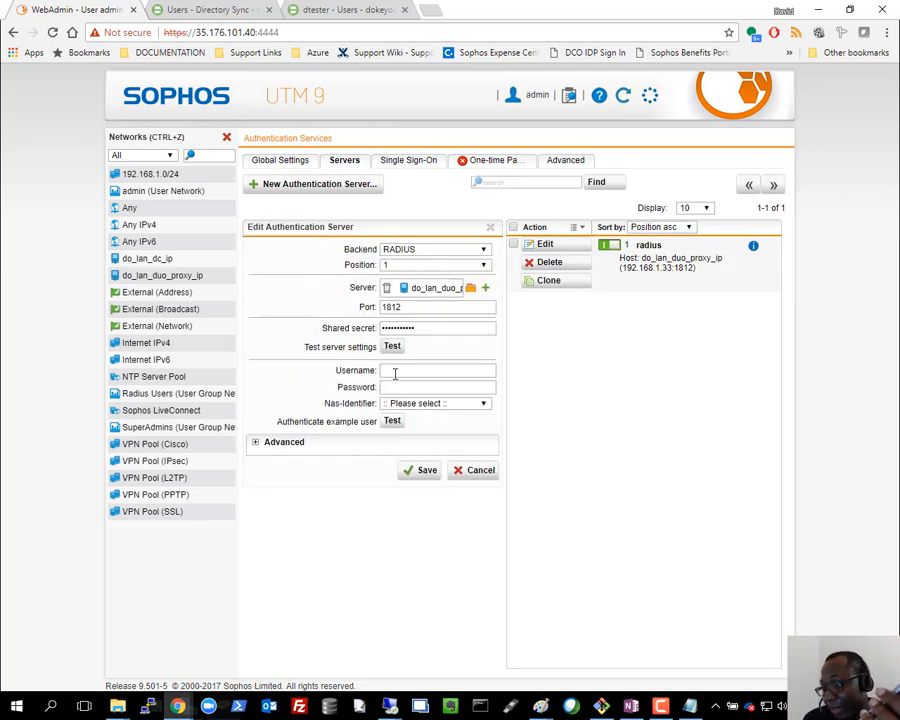
click(407, 405)
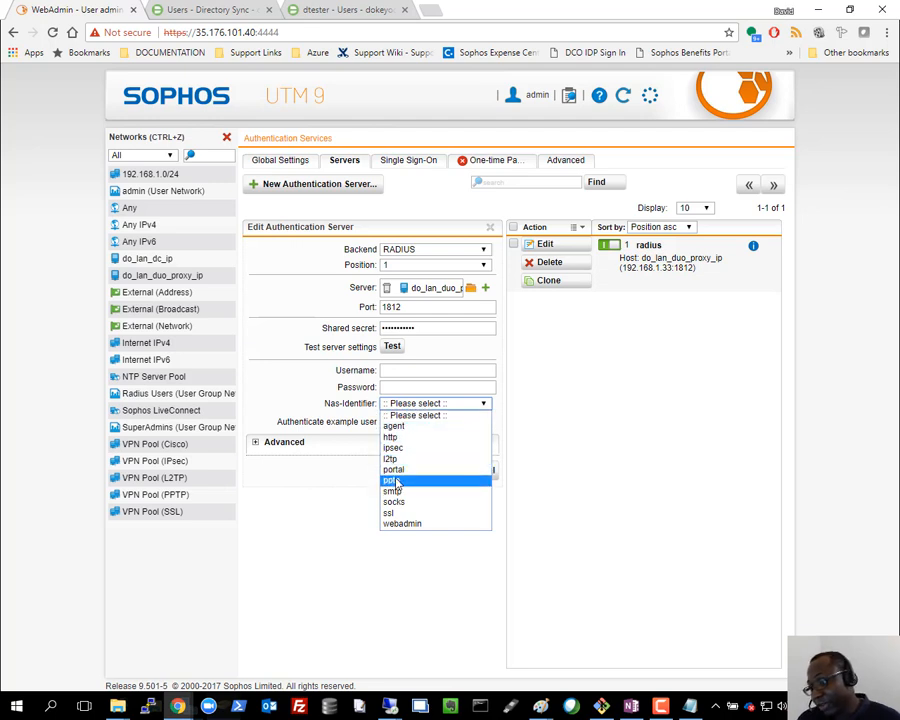
click(393, 469)
click(413, 366)
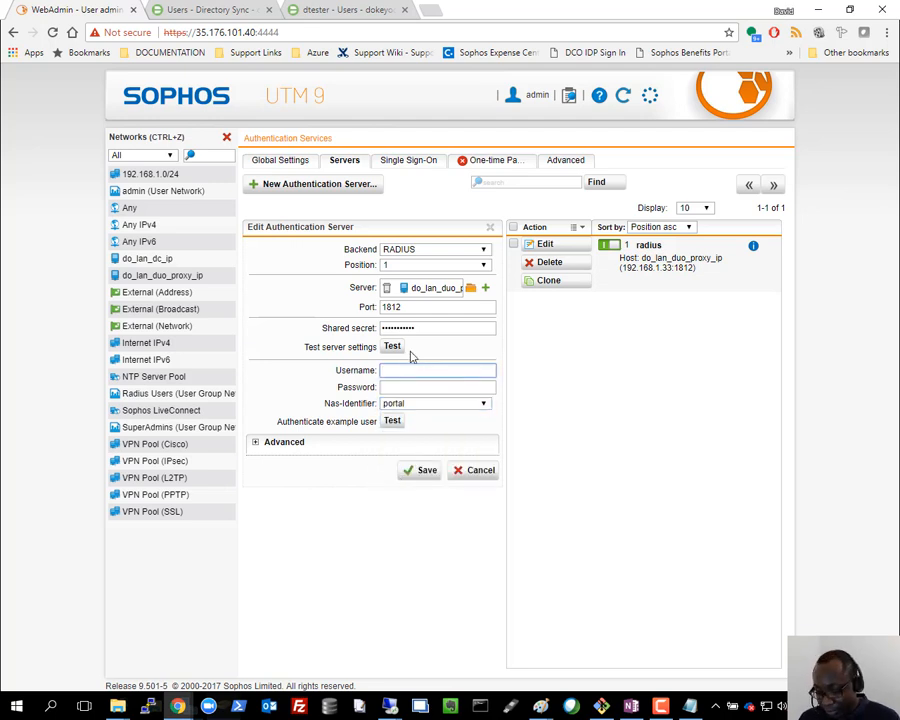
text(dtester)
key(Tab)
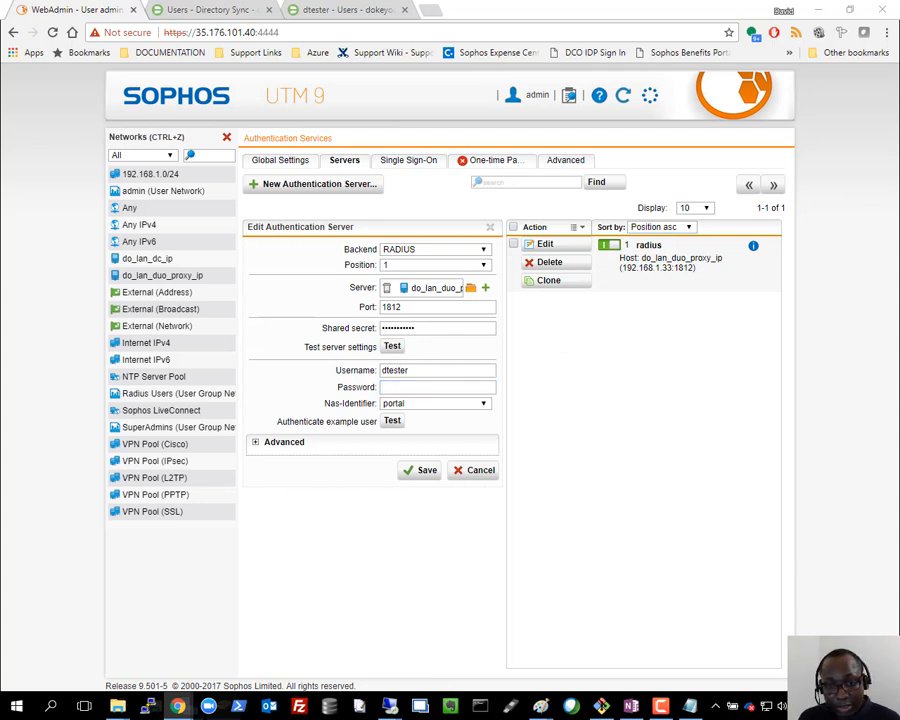
click(384, 388)
key(ctrl+v)
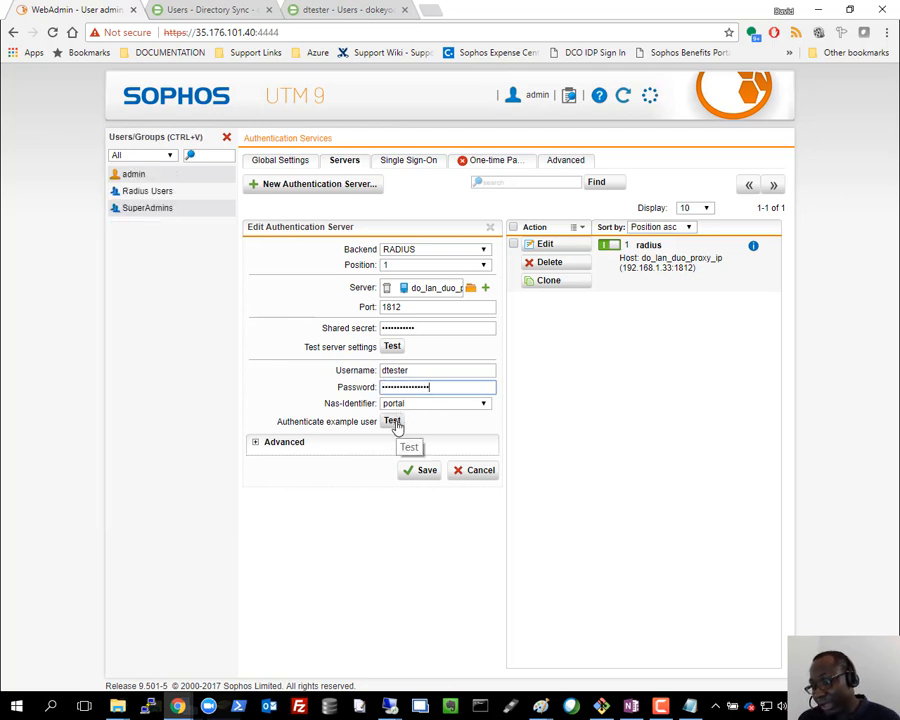
click(396, 424)
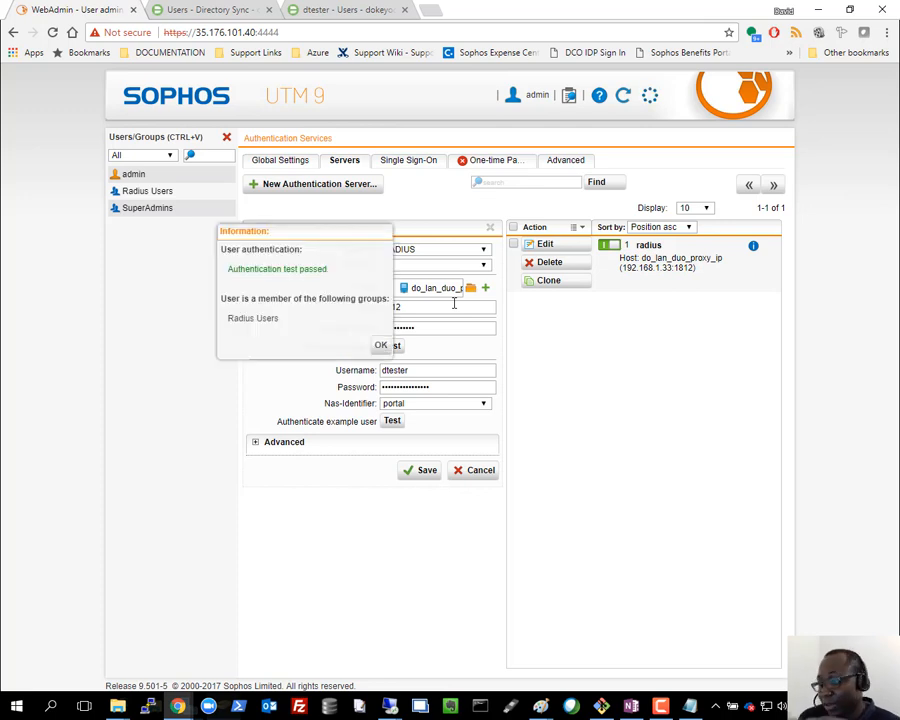
click(382, 346)
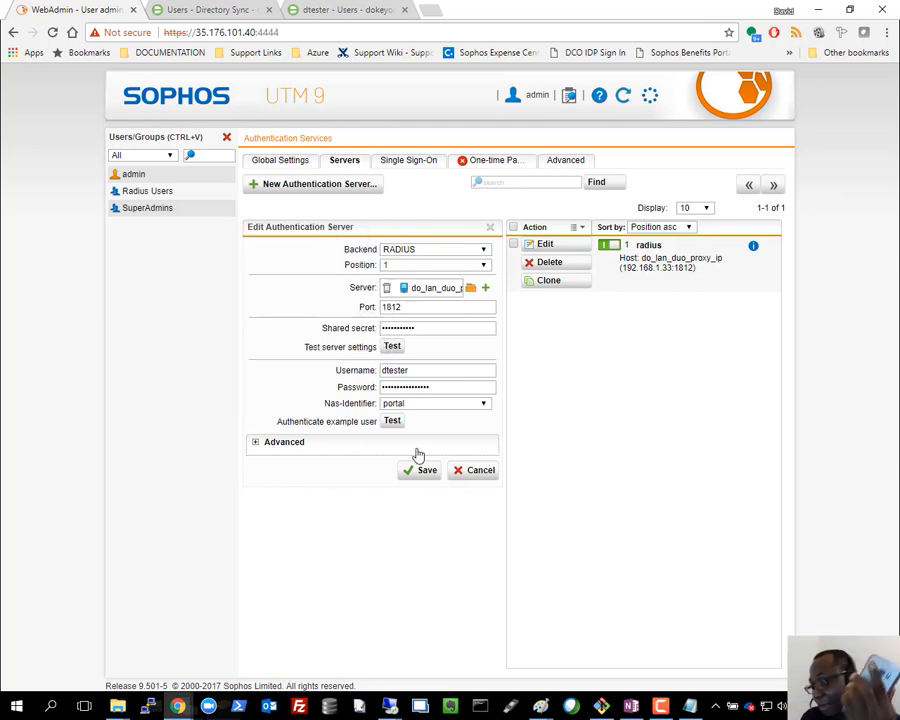
click(425, 475)
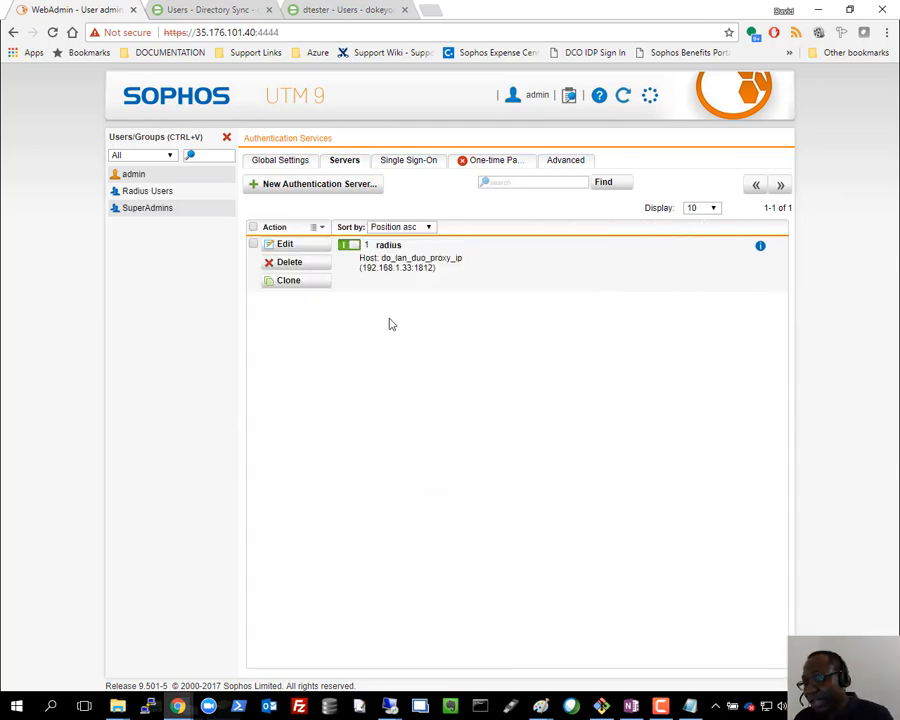
Bring up the OneNote Sophos UTM setup notes and launch a new Paint window.
click(633, 708)
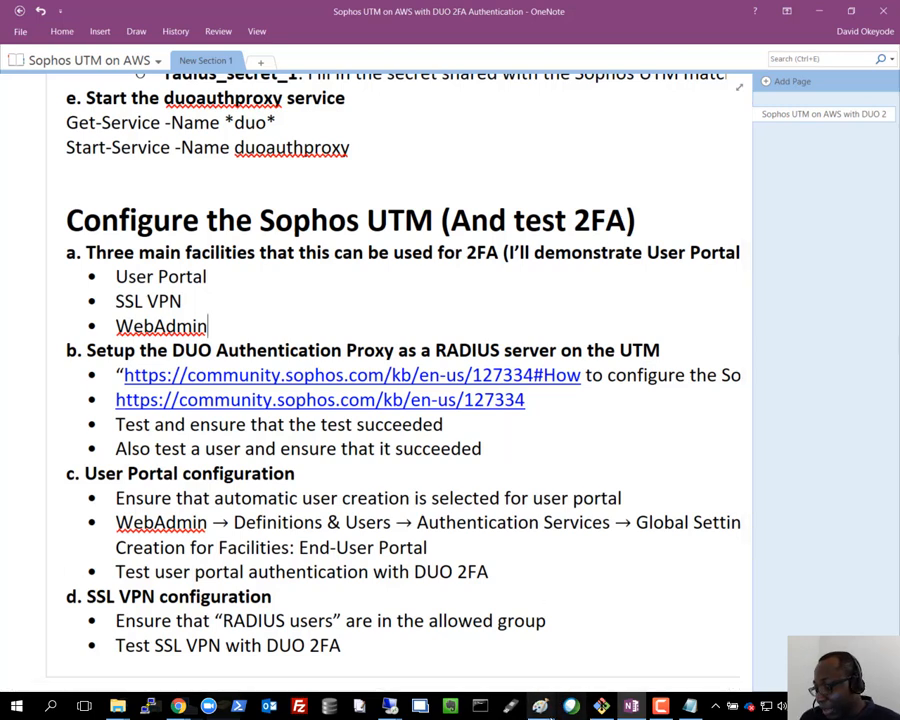
right_click(540, 706)
click(528, 636)
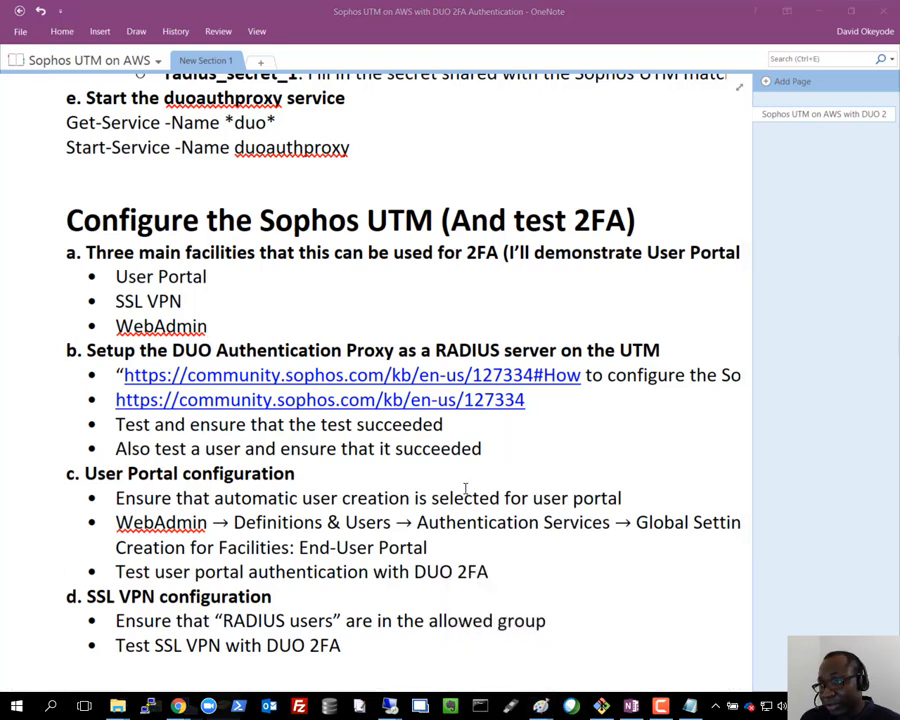
Add a large size-20 text box on the canvas headed '# Things to watch'.
click(192, 51)
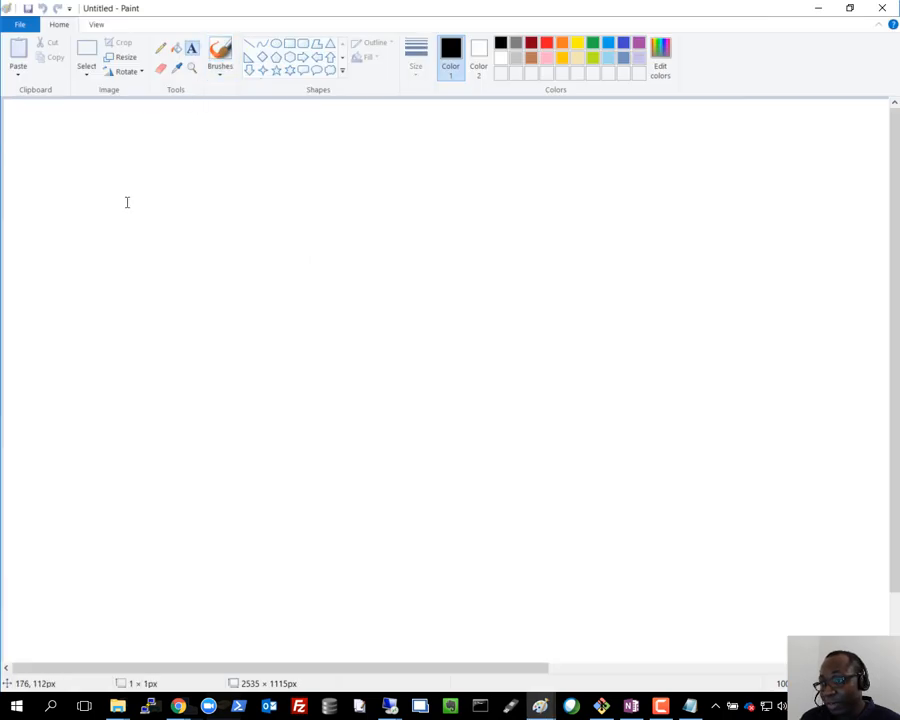
click(101, 152)
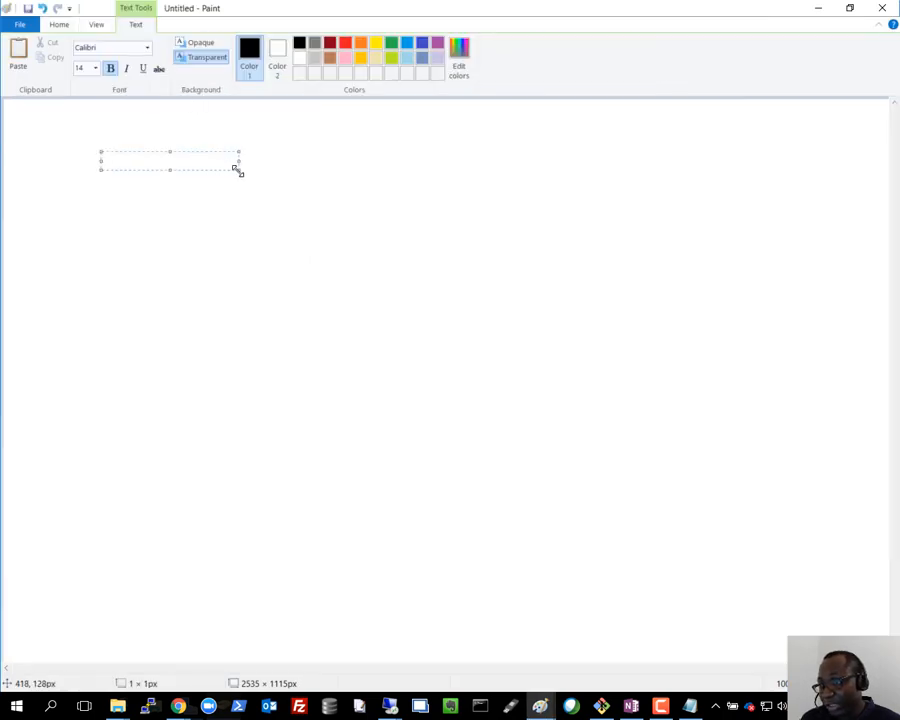
drag(236, 169, 680, 481)
click(96, 68)
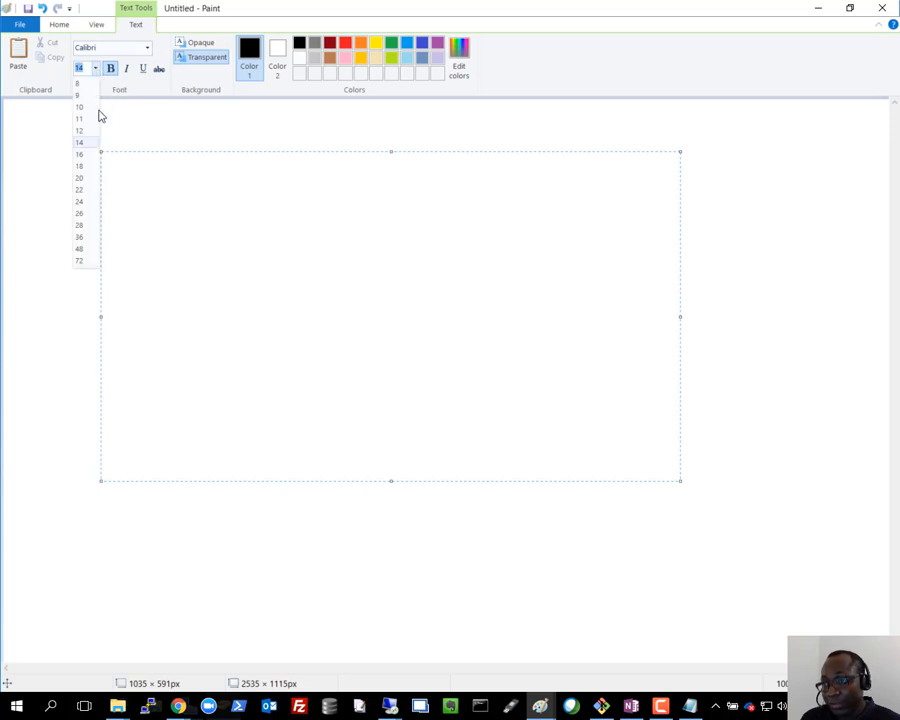
click(86, 176)
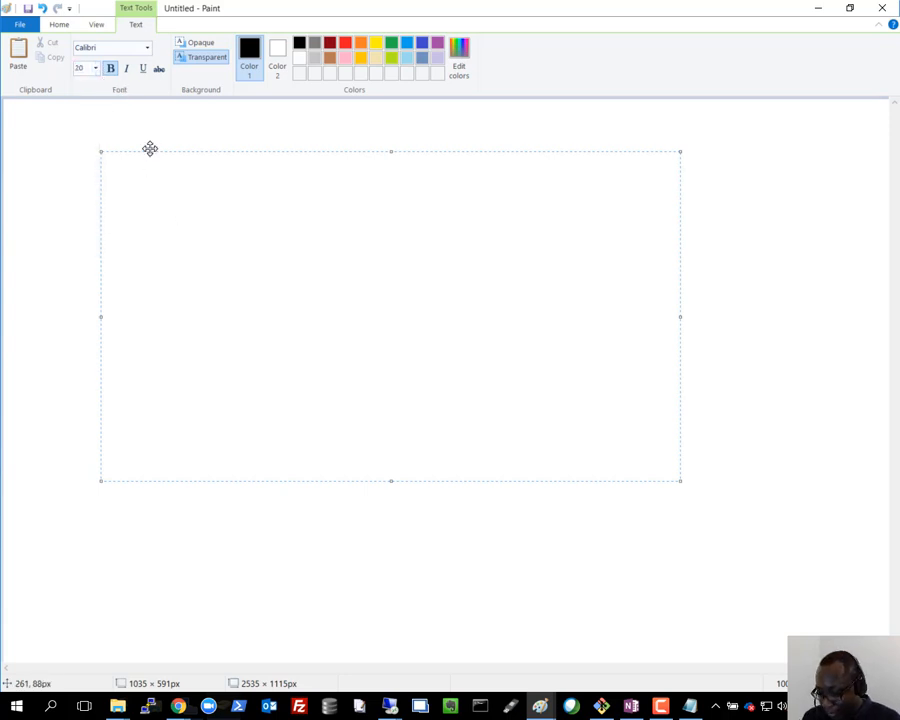
text(# Th)
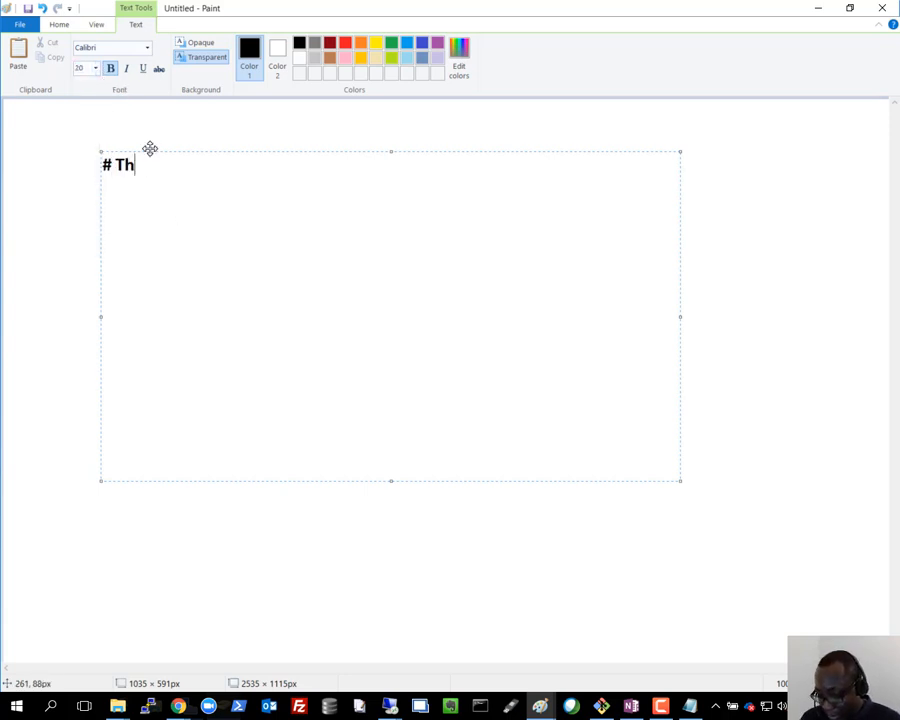
text(ings to watch)
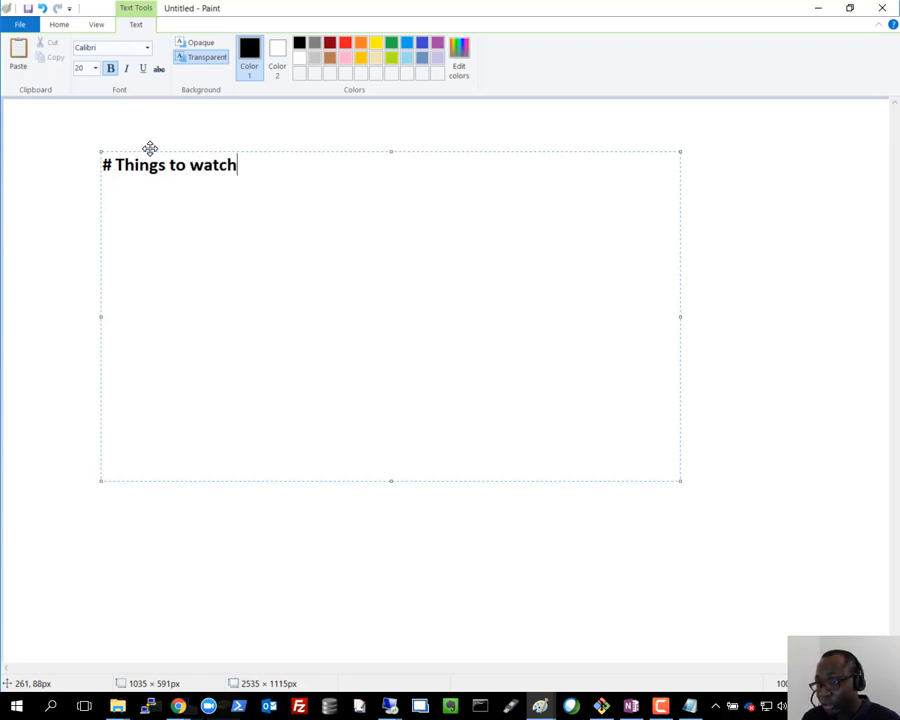
key(Return)
Write '1. Watchout for the RADIUS Server timeout', begin item '2.', and return to WebAdmin.
text(1. )
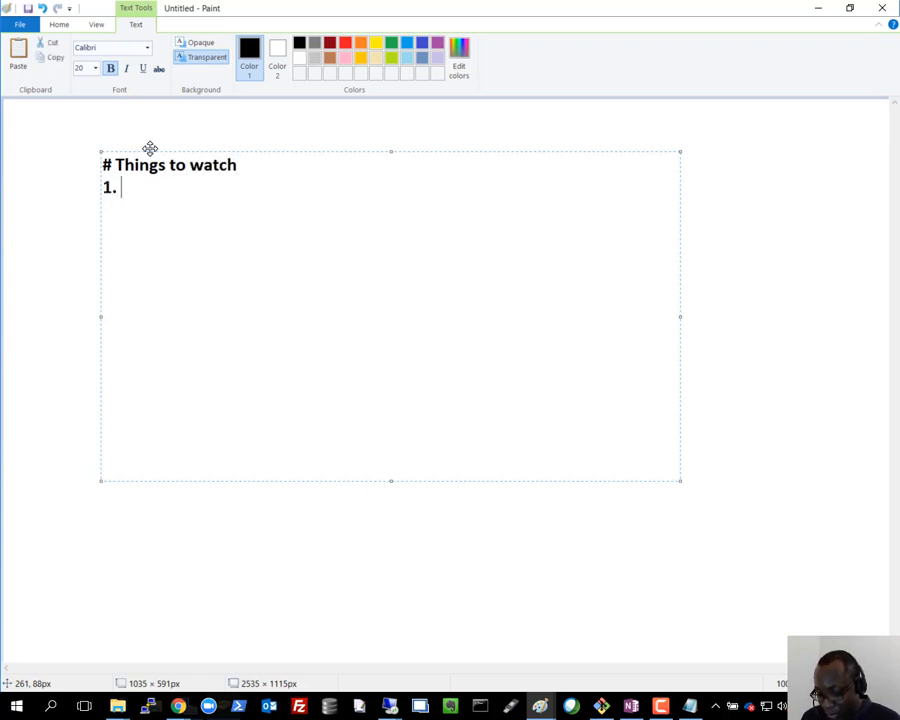
text(Watchout fo)
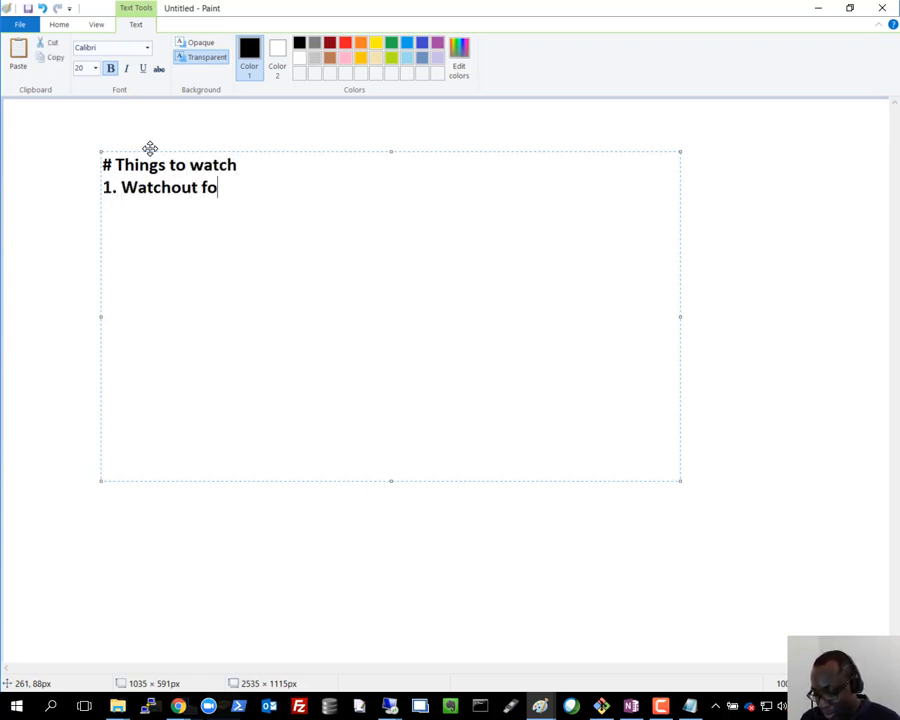
text(r the RADIU)
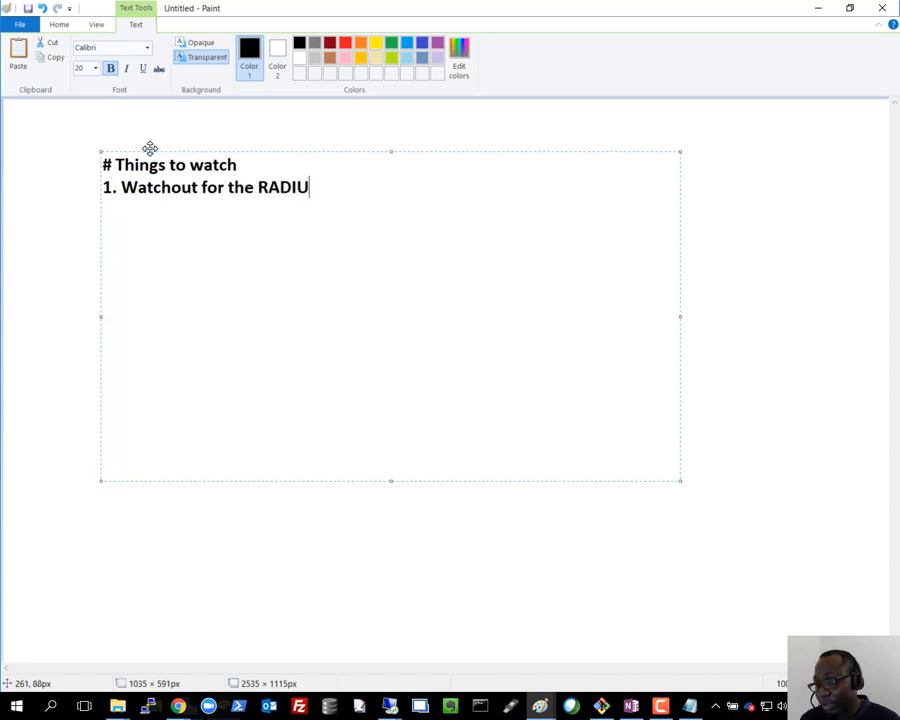
text(S Ser)
key(ctrl+z)
key(ctrl+y)
text(ver timeout  )
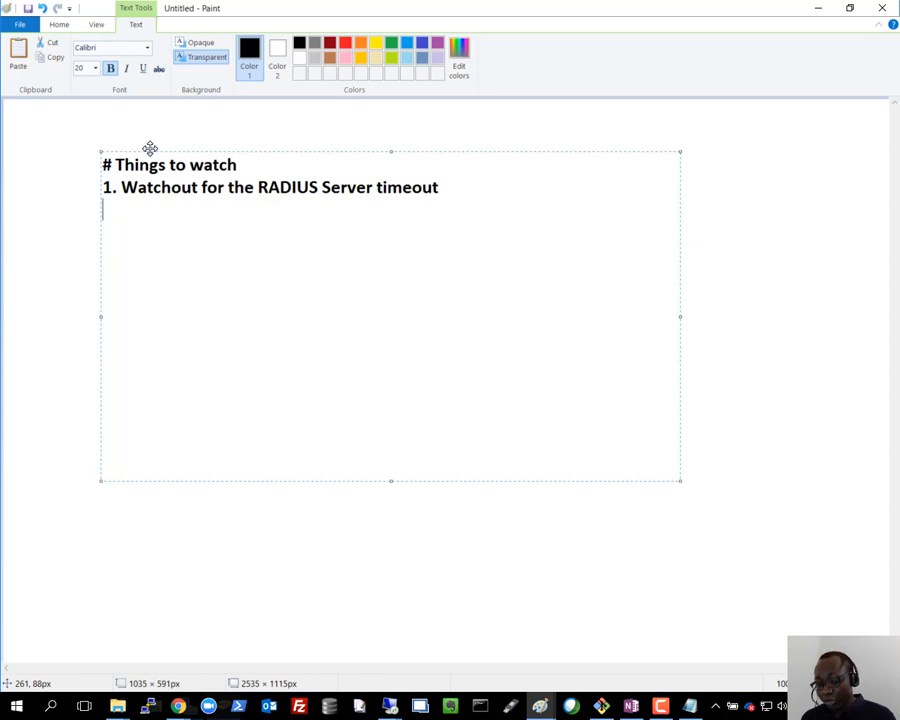
text(2.)
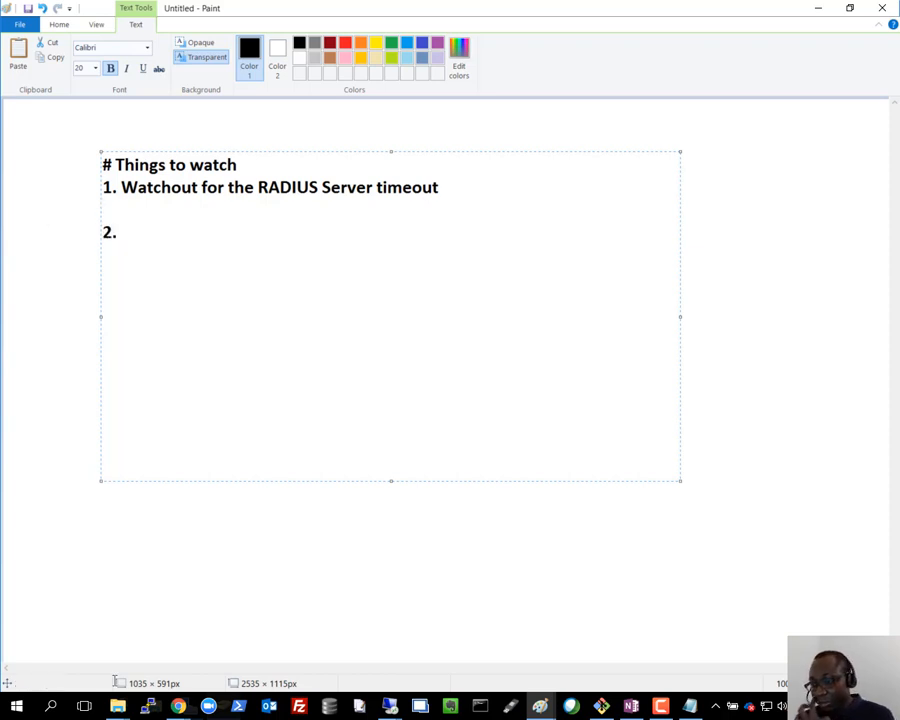
mouse_move(177, 710)
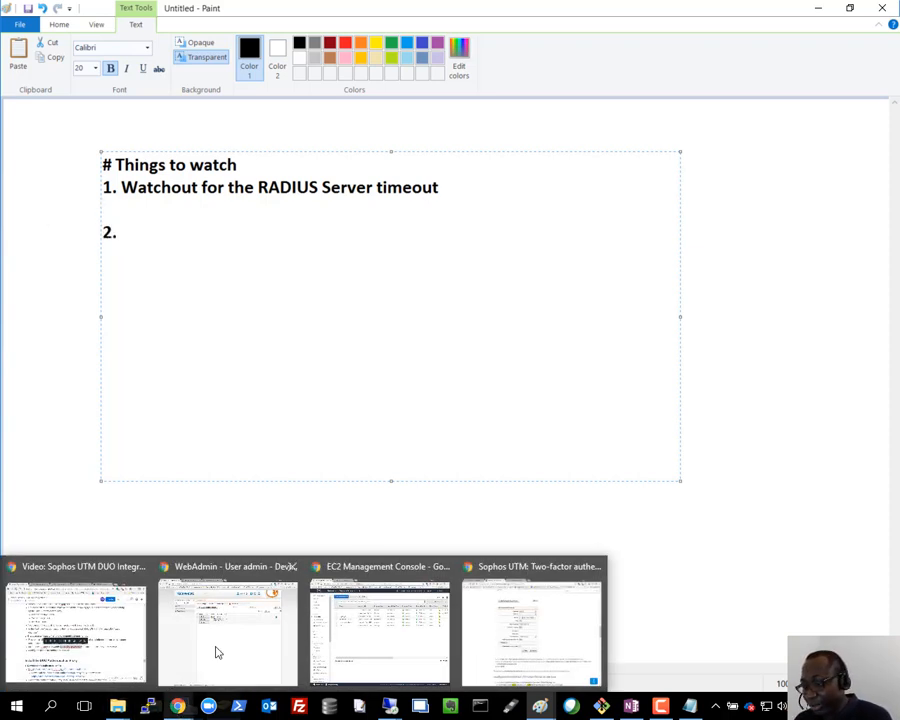
click(280, 614)
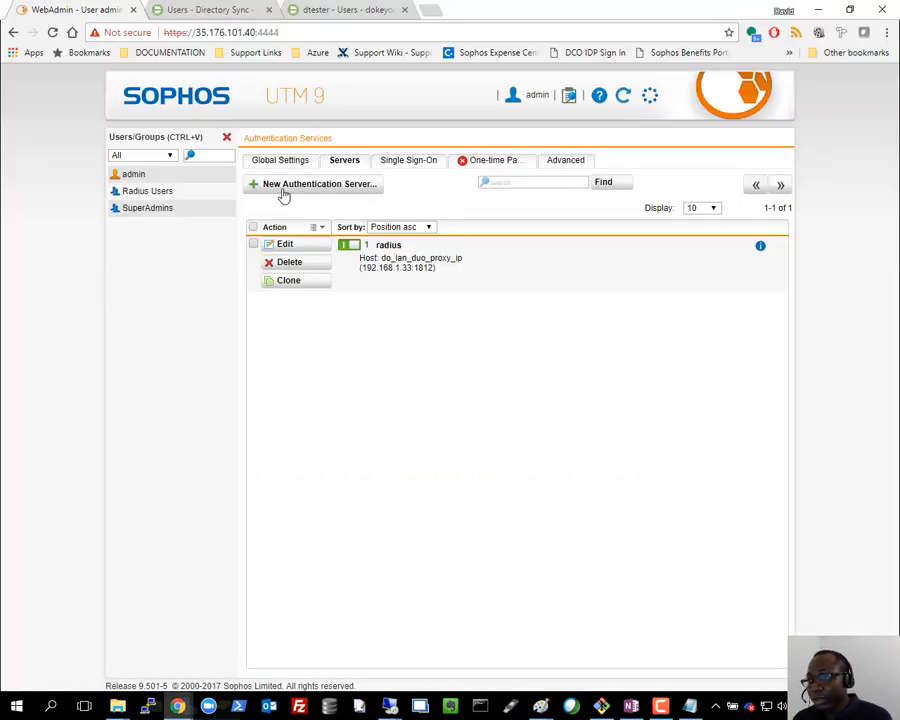
Enable the End-User Portal under Management > User Portal, restricted to Radius Users, and apply.
click(226, 138)
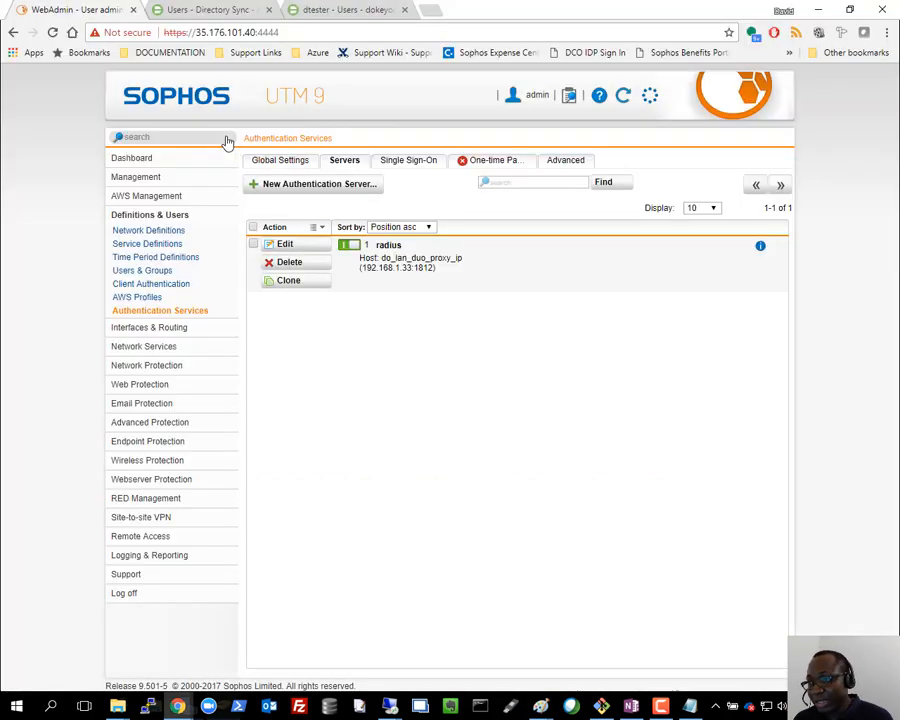
click(142, 179)
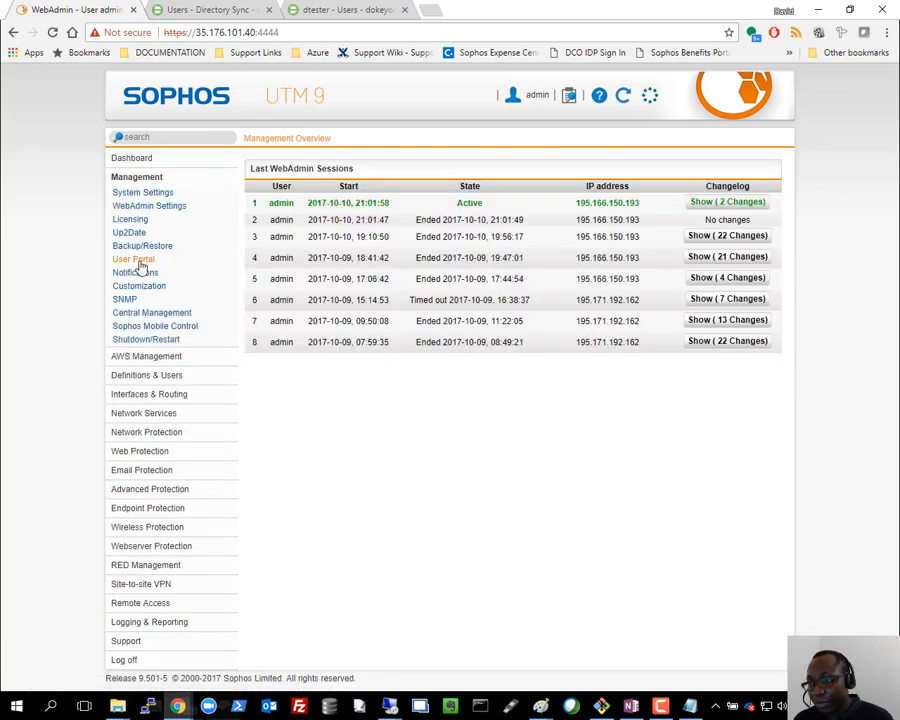
click(138, 260)
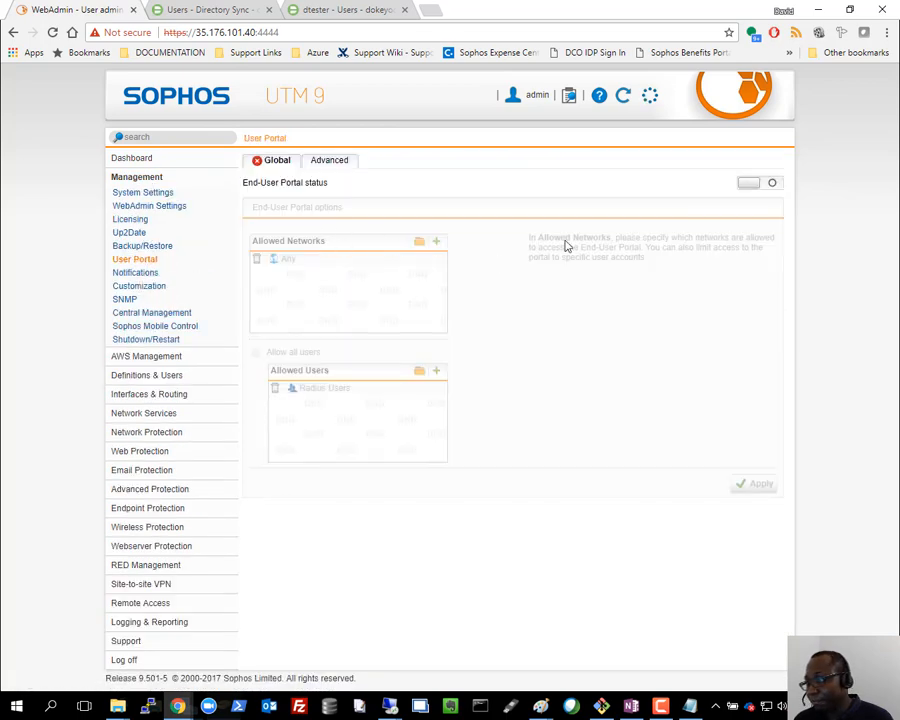
click(771, 183)
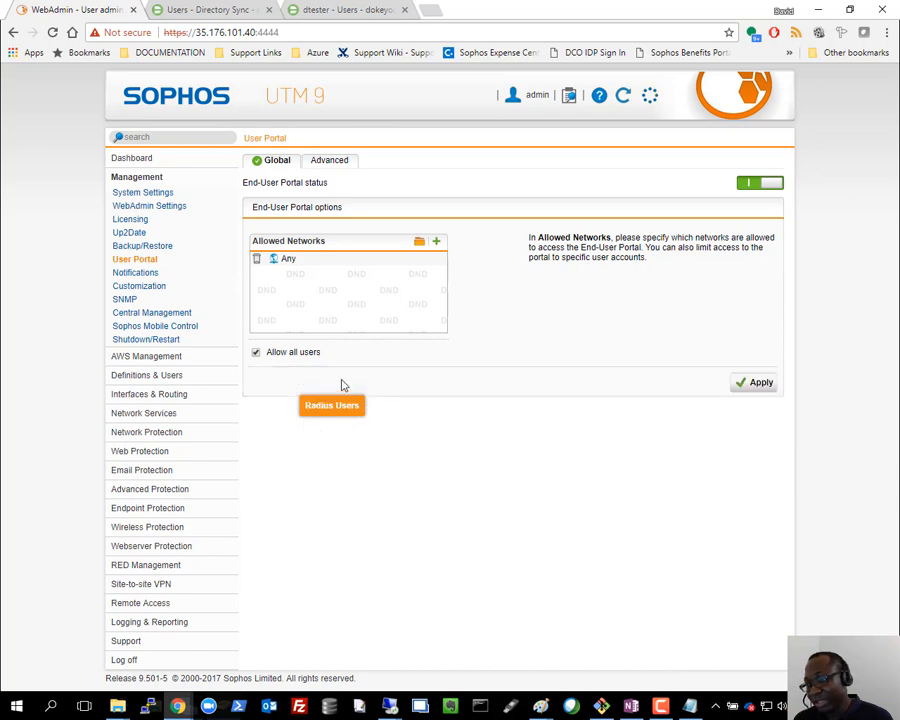
click(305, 355)
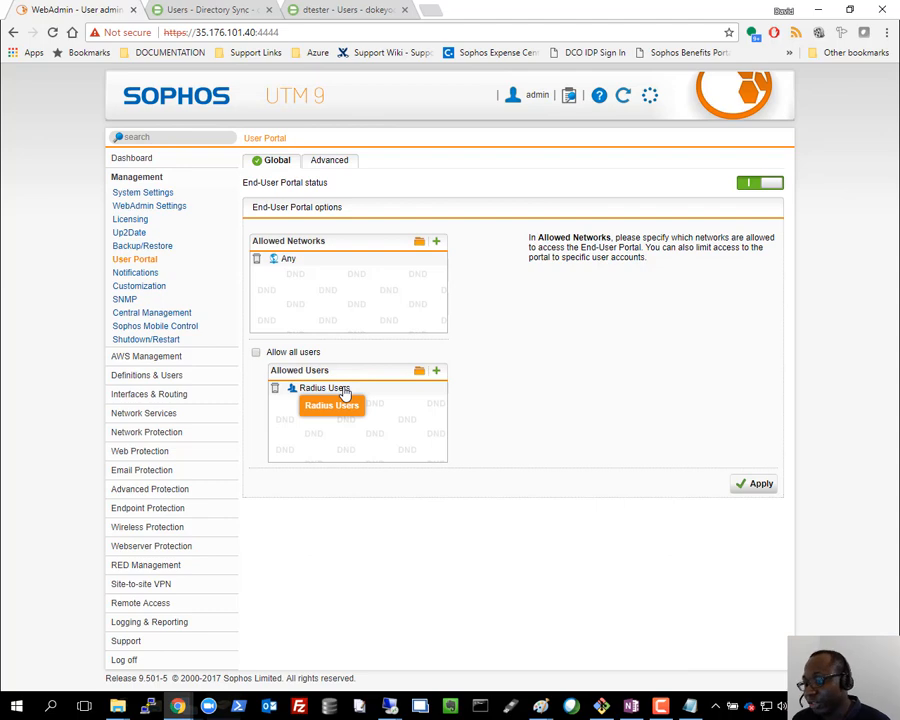
click(761, 482)
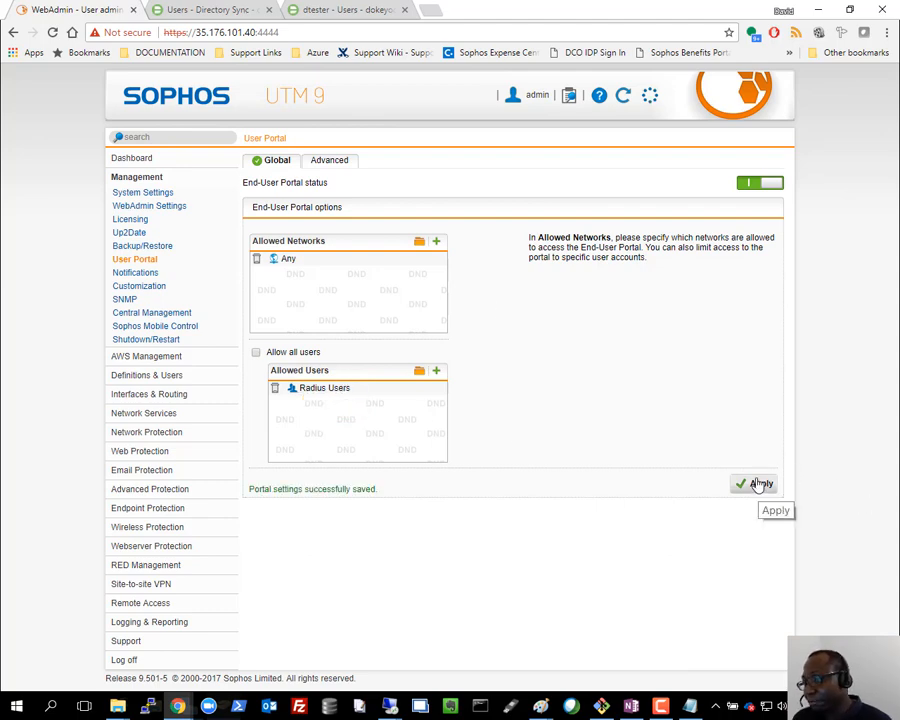
click(337, 165)
Scroll through the advanced portal settings, copy the appliance address, and start a new tab.
scroll(362, 310, down, 4)
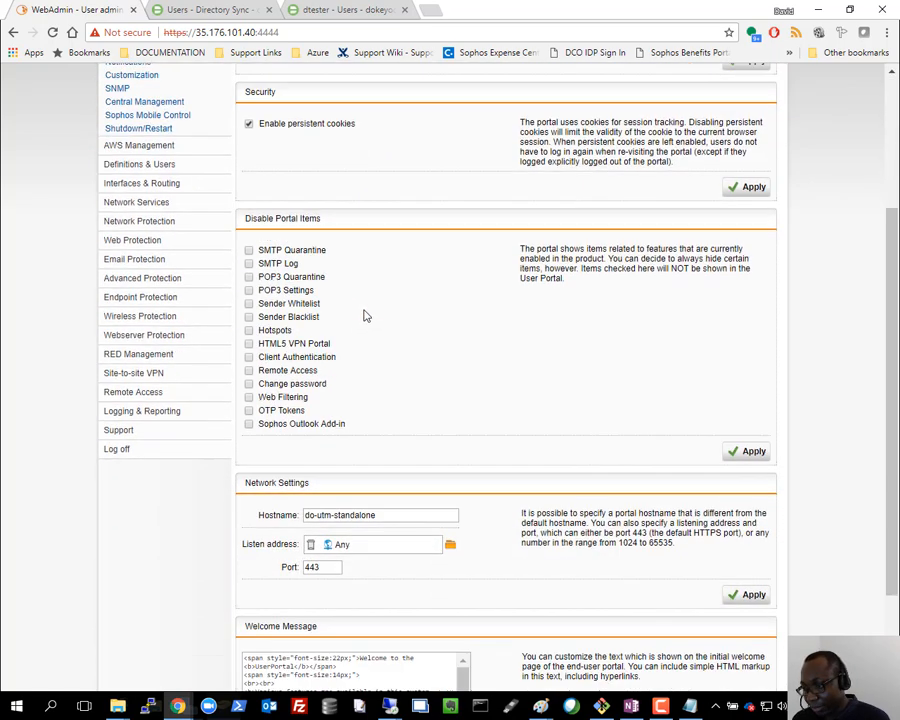
scroll(364, 314, down, 3)
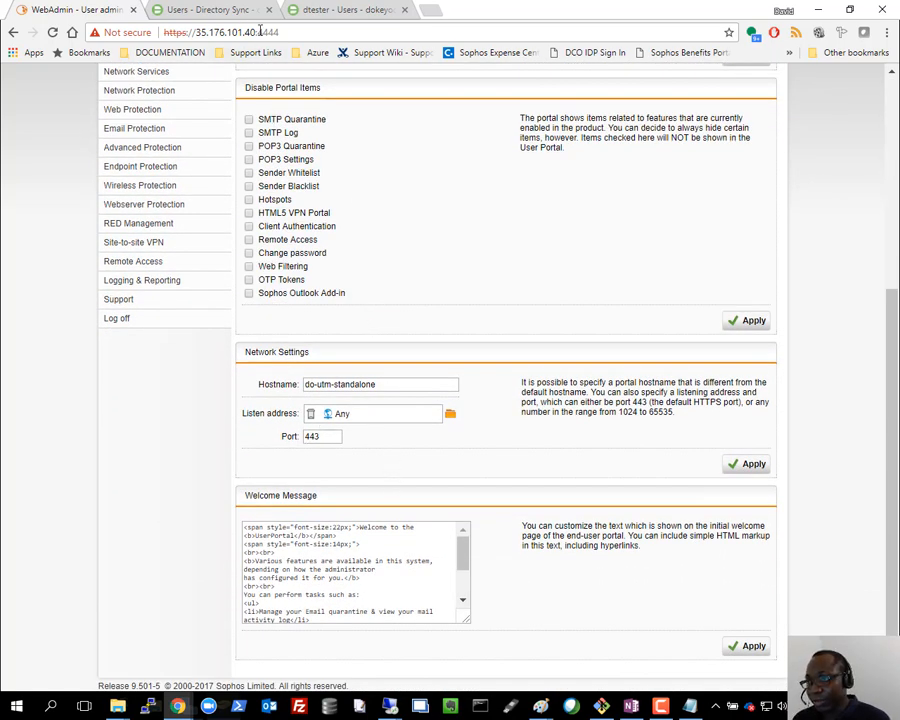
drag(256, 32, 165, 32)
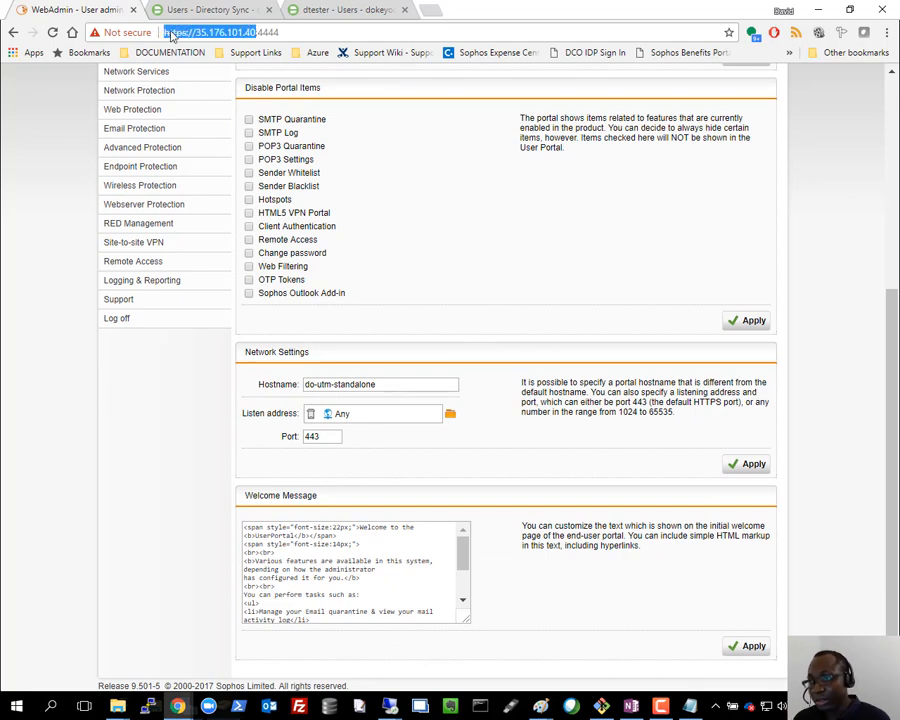
right_click(175, 32)
click(203, 82)
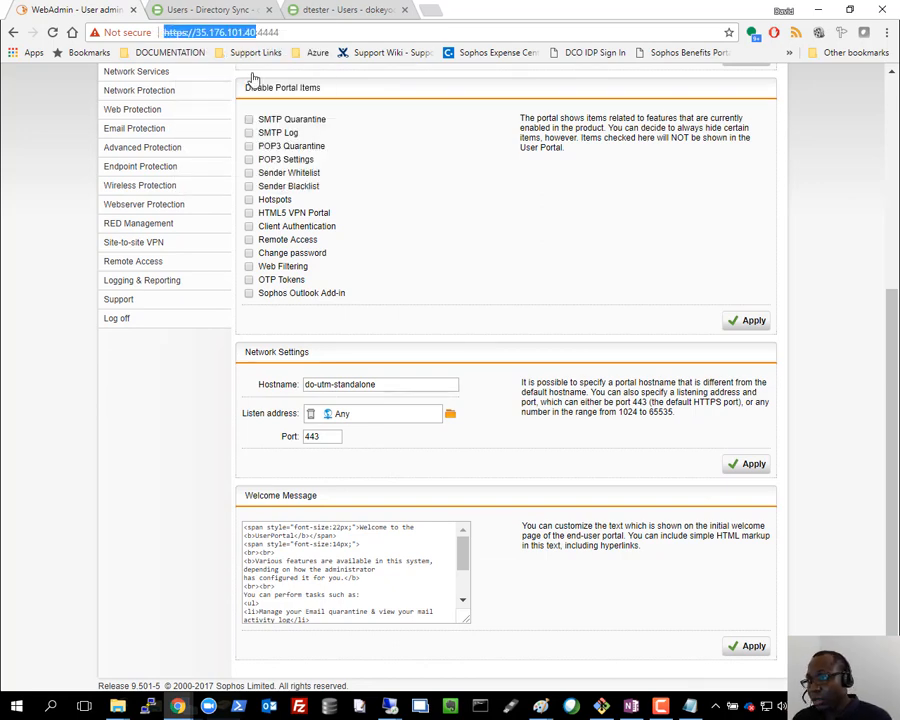
click(430, 10)
Load the User Portal login page from the copied address, correct the username, and zoom in.
key(ctrl+v)
key(Return)
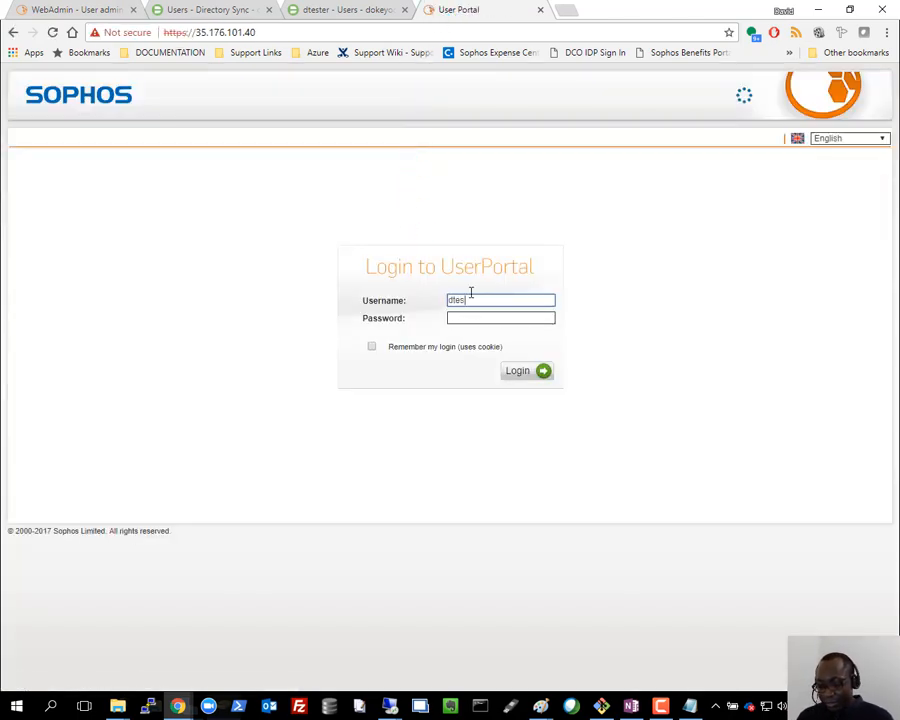
key(BackSpace)
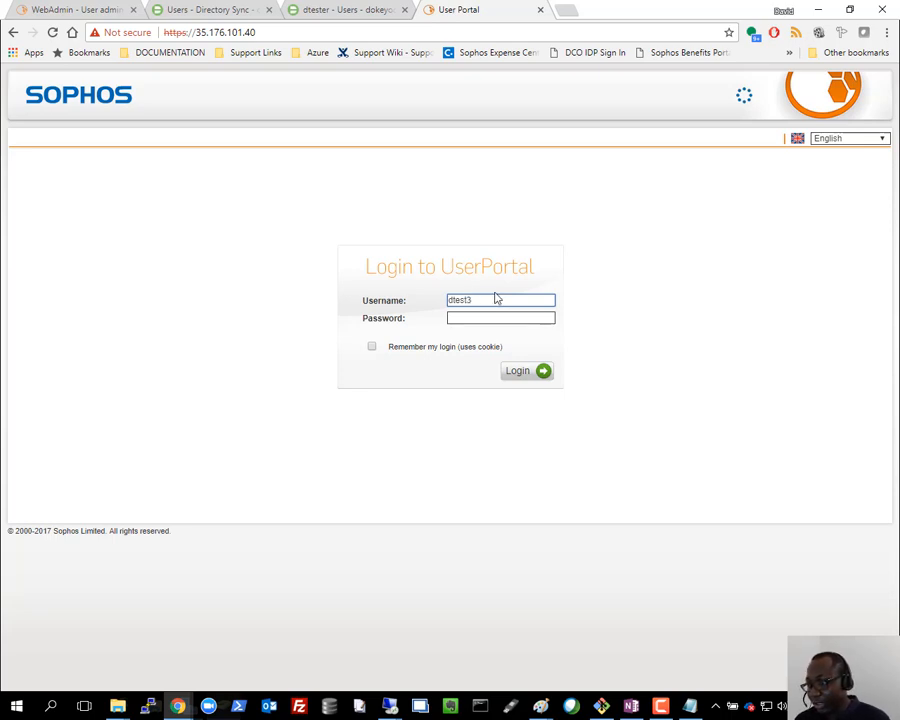
click(886, 32)
click(848, 166)
click(848, 166)
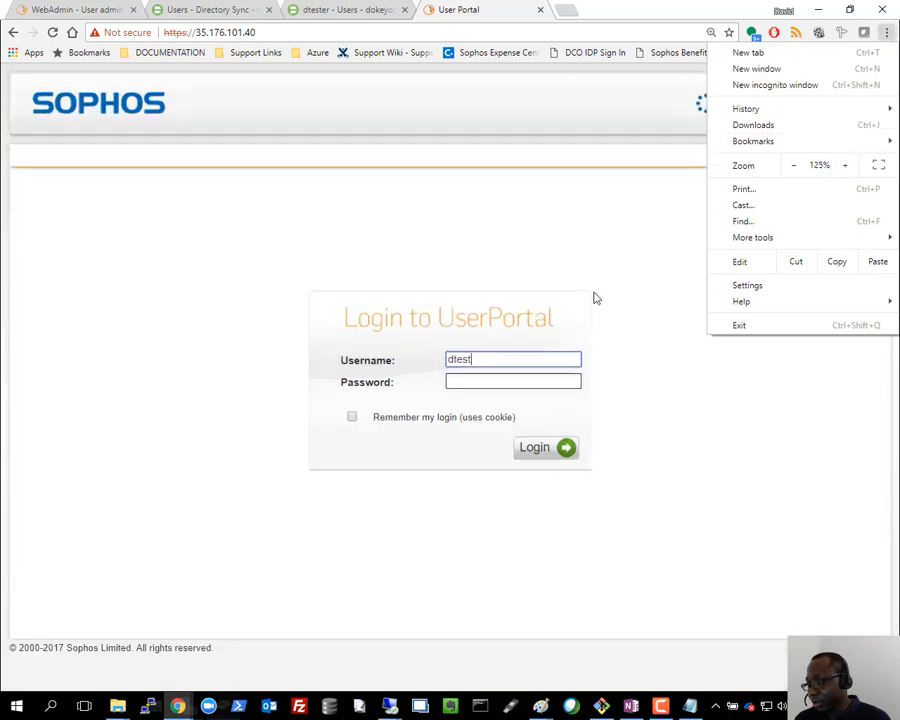
click(524, 361)
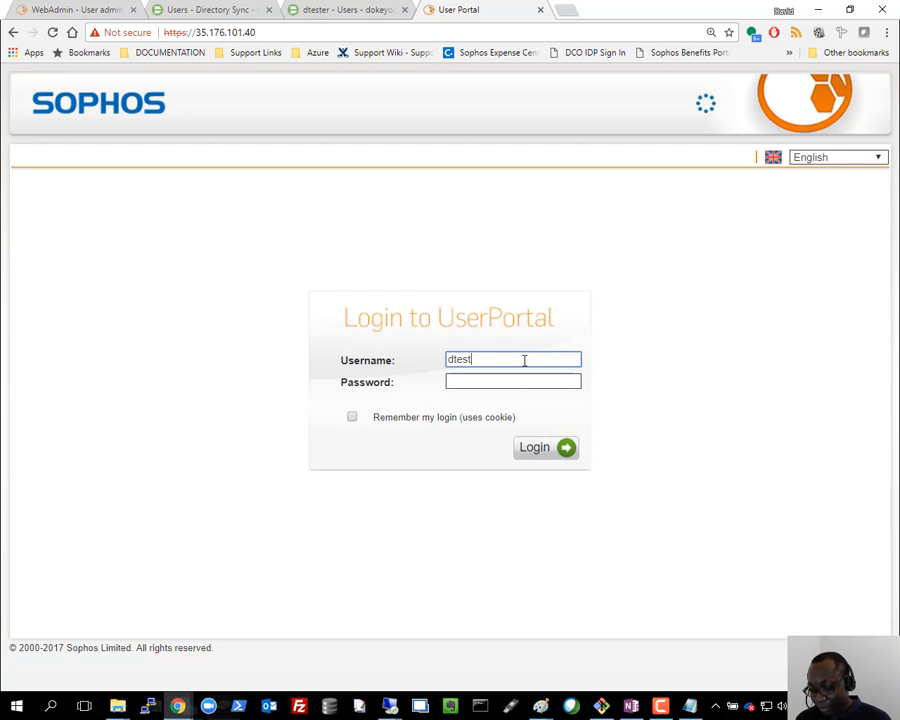
Paste the test user's password and log in; access is denied as invalid or by policy.
key(Tab)
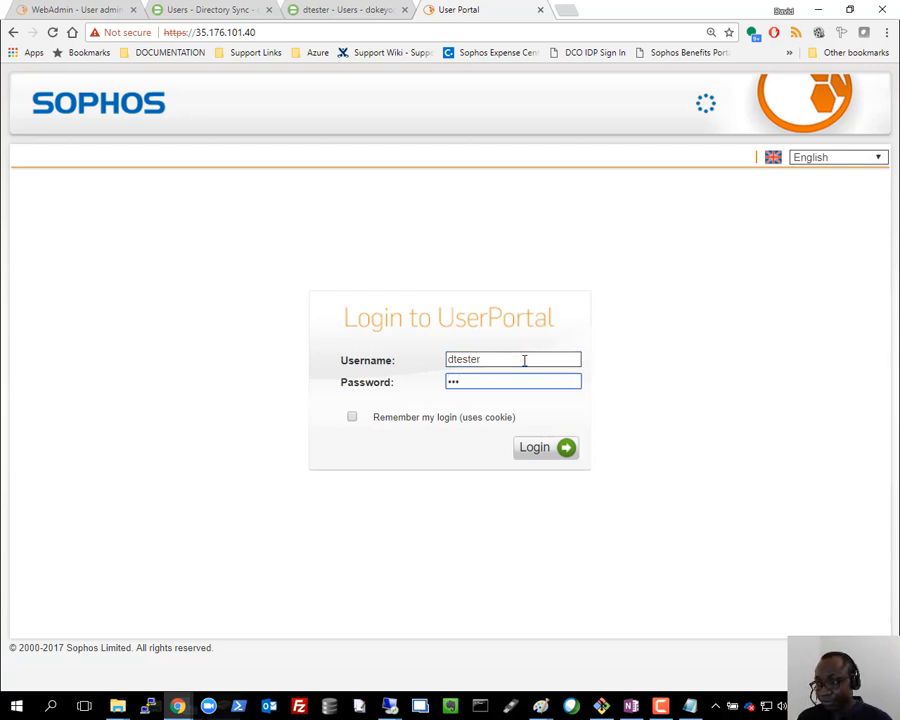
key(alt+Tab)
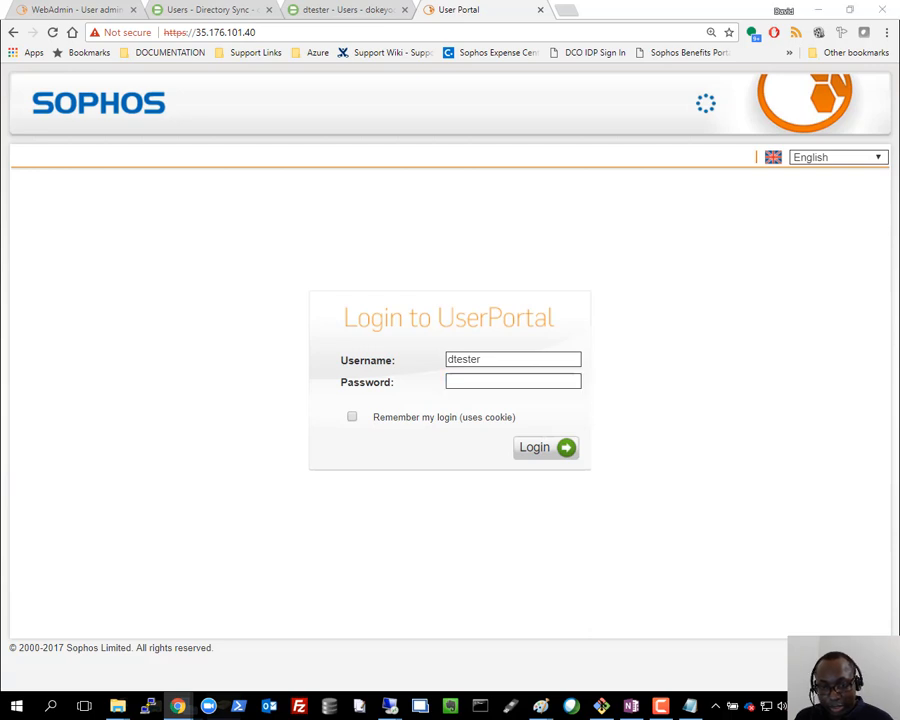
click(455, 380)
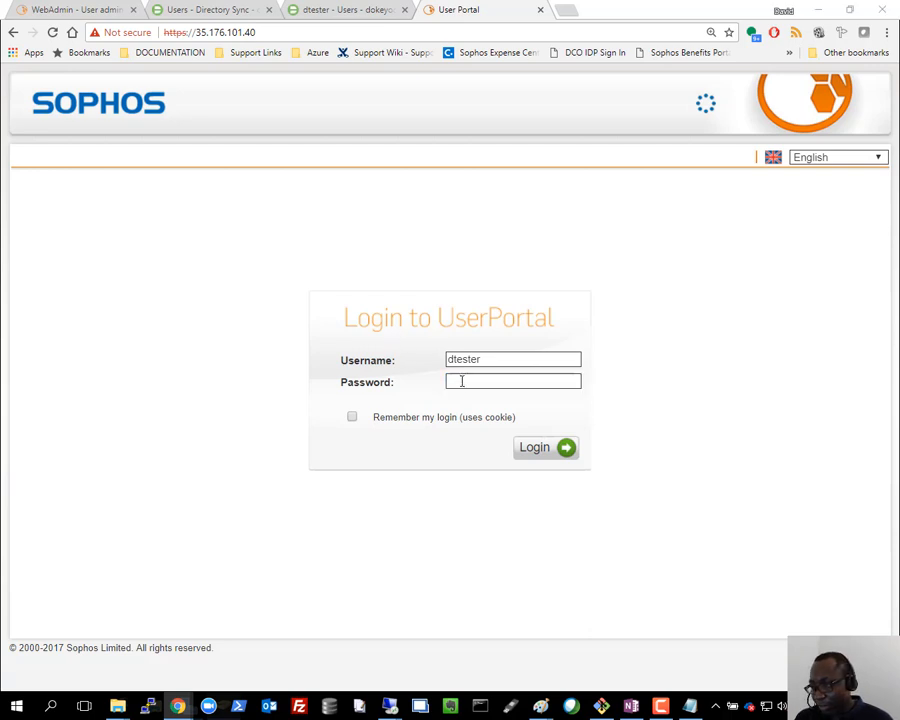
key(ctrl+v)
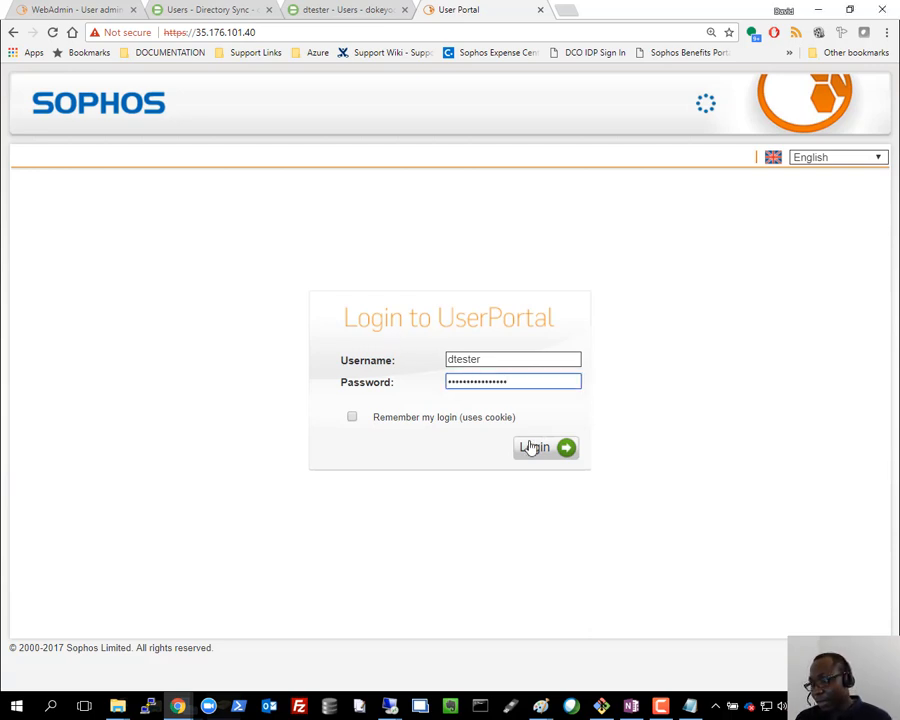
click(535, 450)
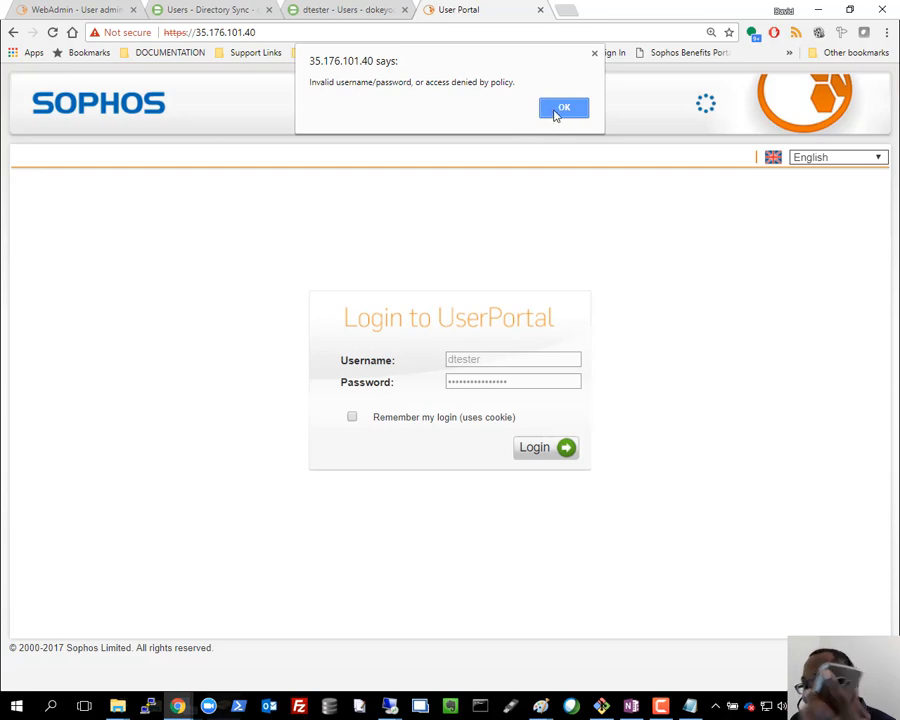
click(105, 9)
Tick Create users automatically in Authentication Services Global Settings and apply both sections.
scroll(243, 137, up, 4)
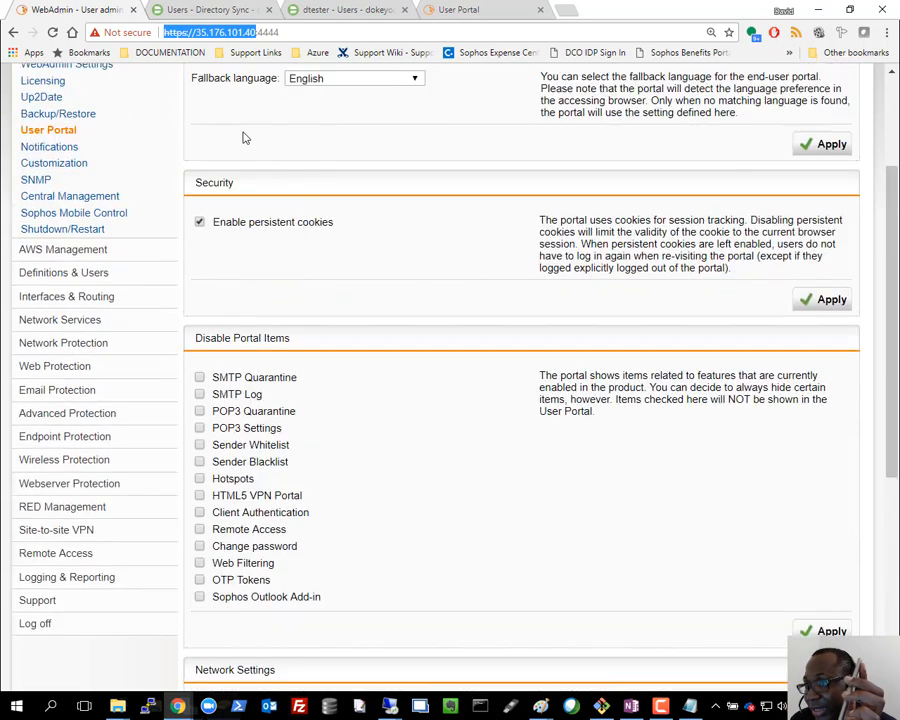
click(238, 188)
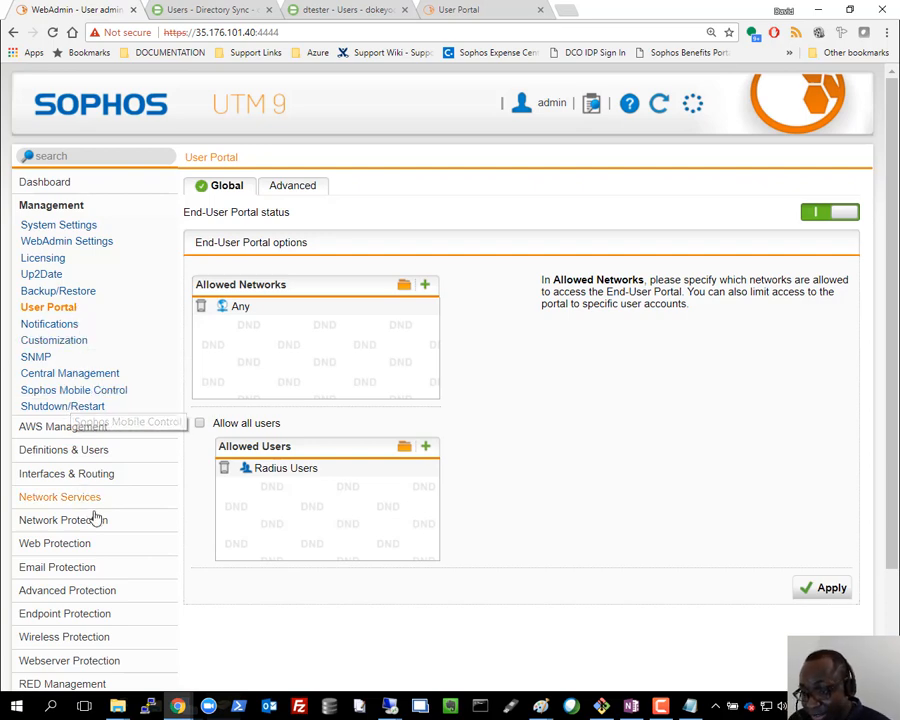
click(83, 452)
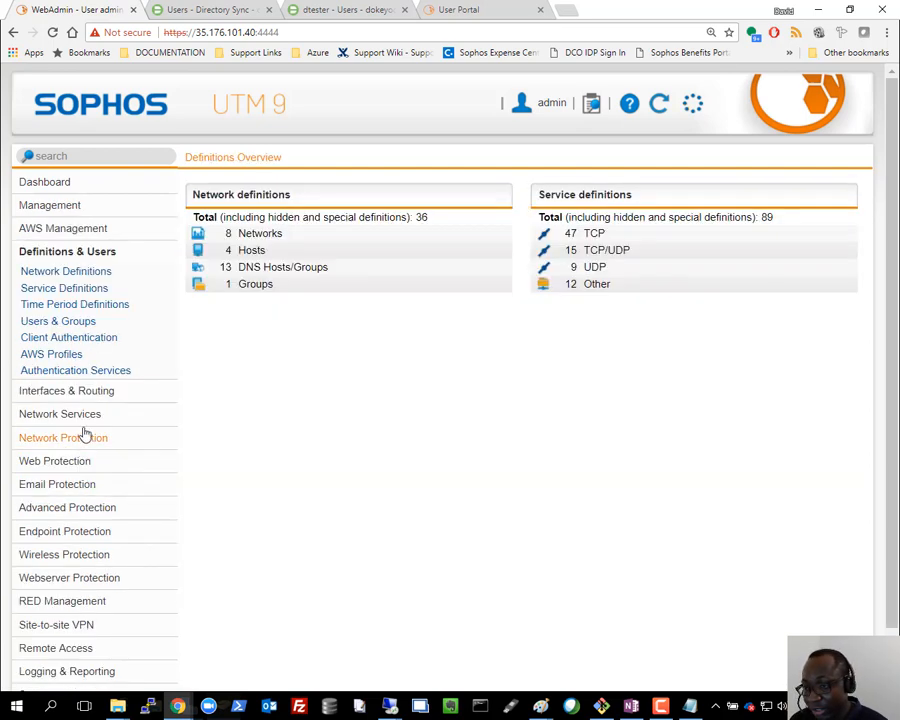
click(79, 373)
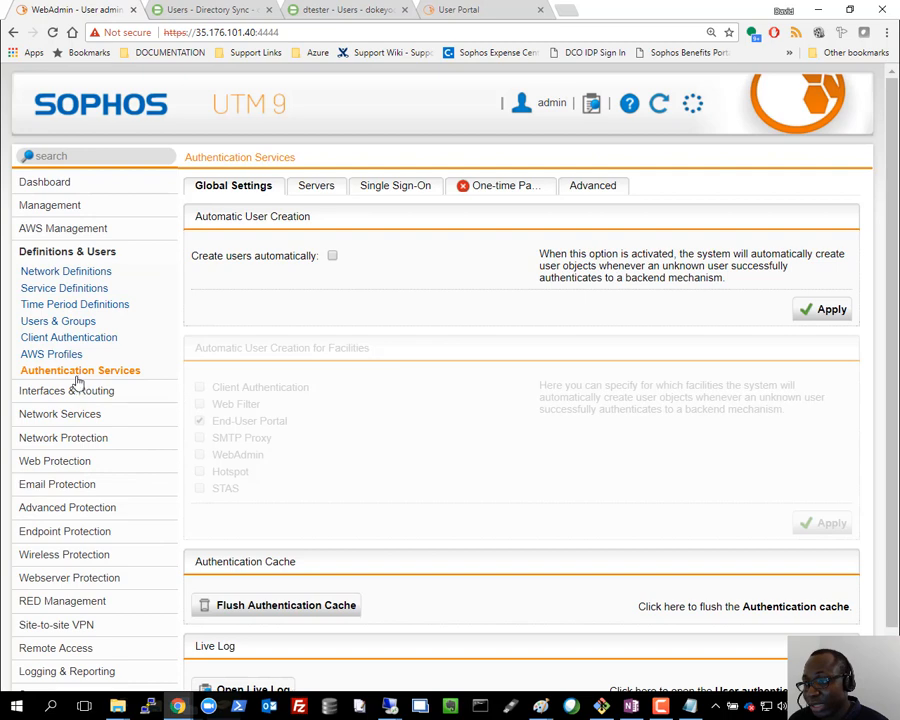
click(332, 256)
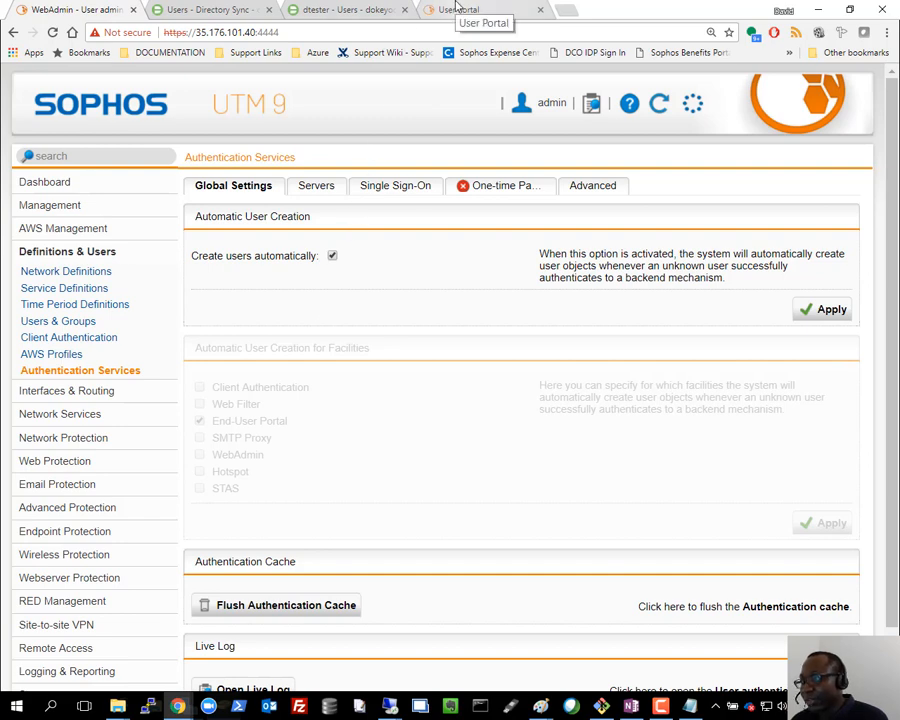
click(805, 311)
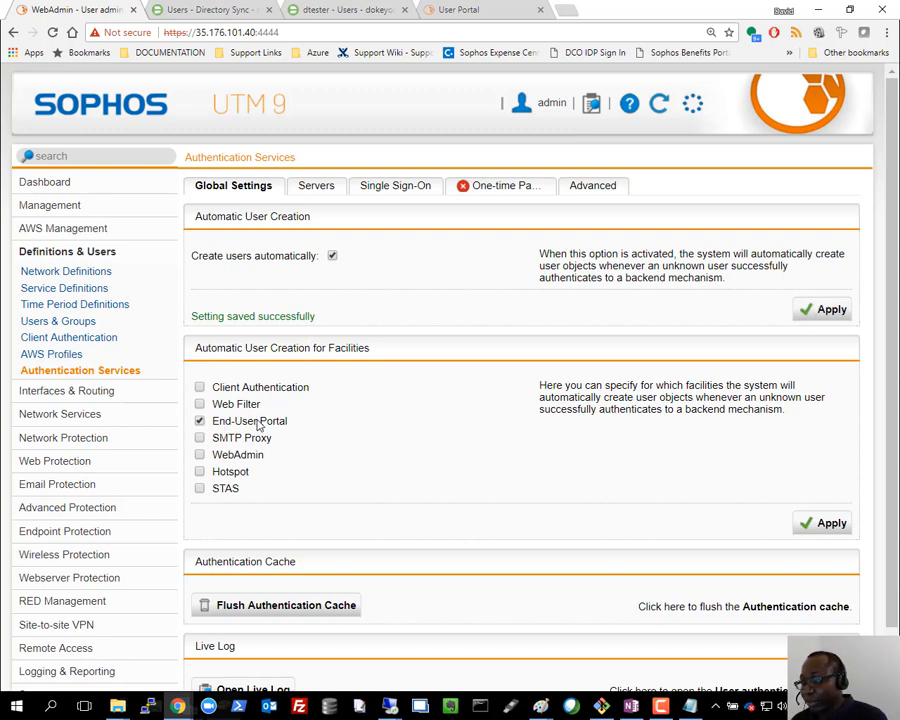
click(812, 528)
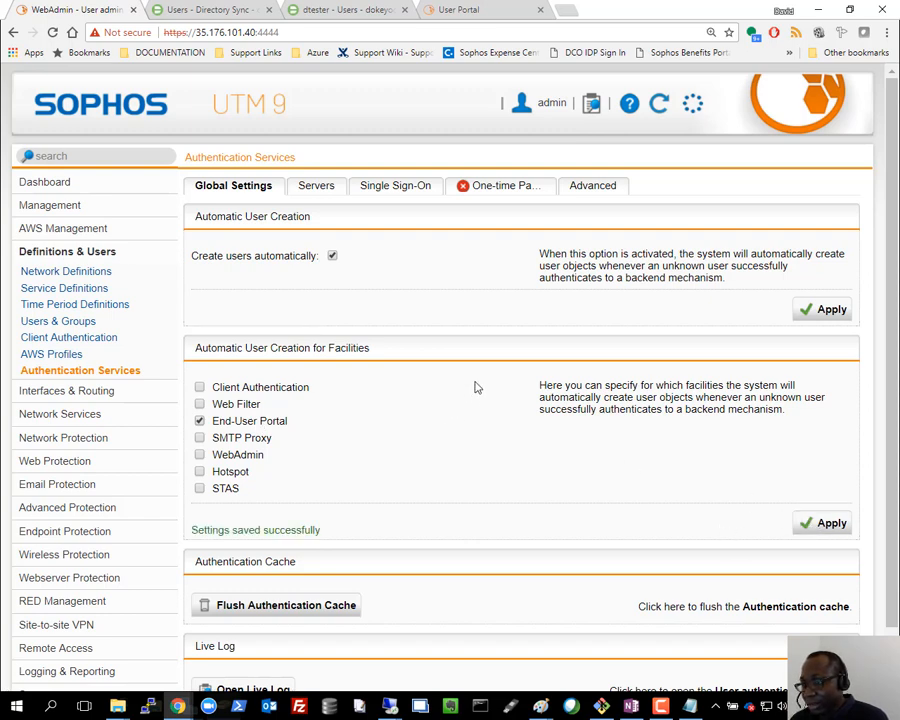
click(462, 9)
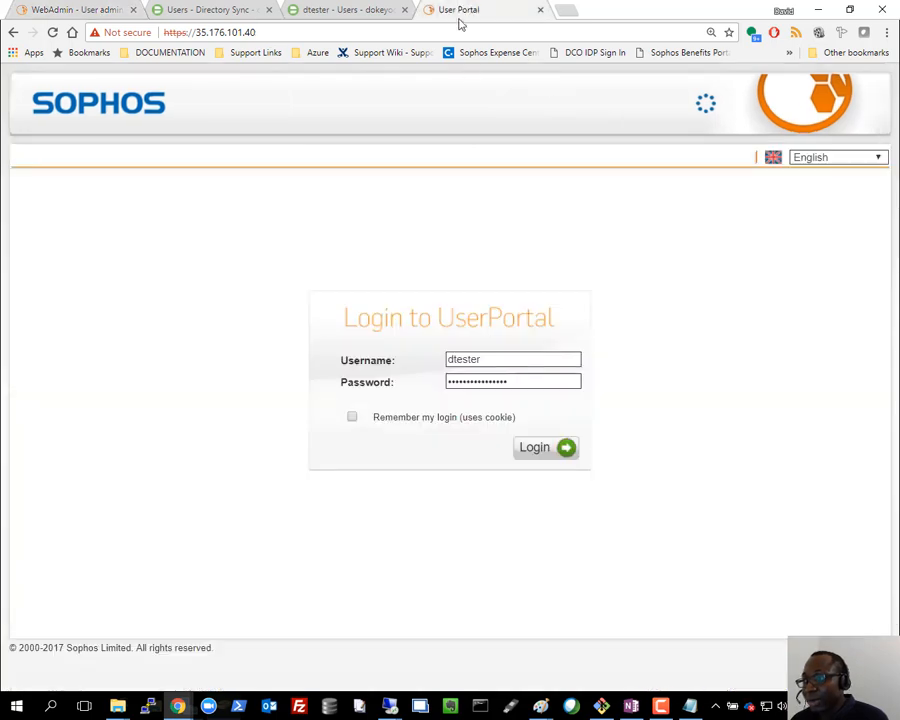
Reload the portal login, sign in successfully with the test user's password, and return to WebAdmin.
click(52, 32)
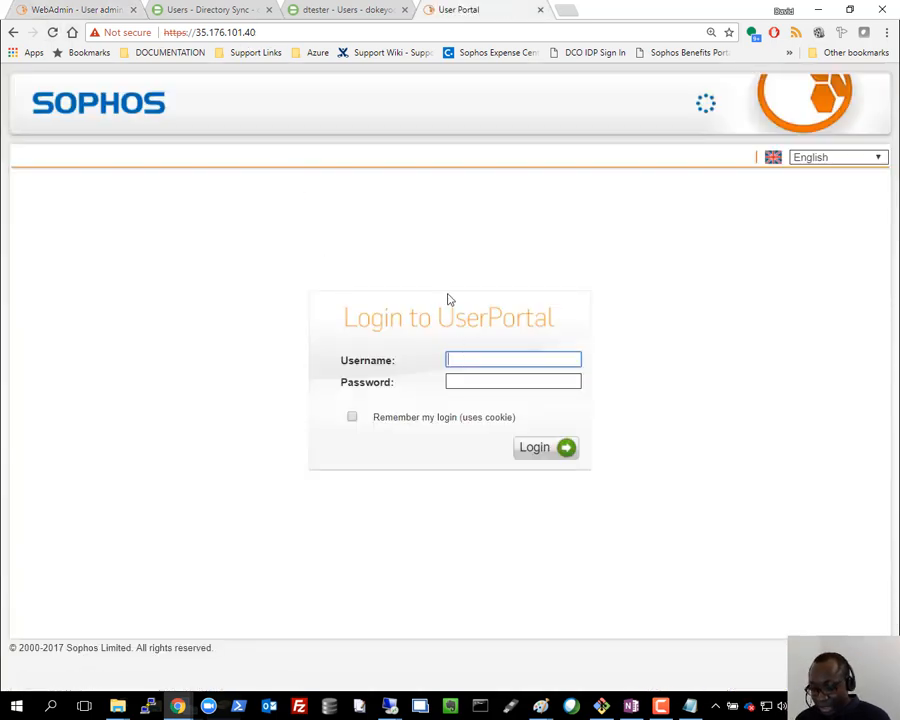
key(Tab)
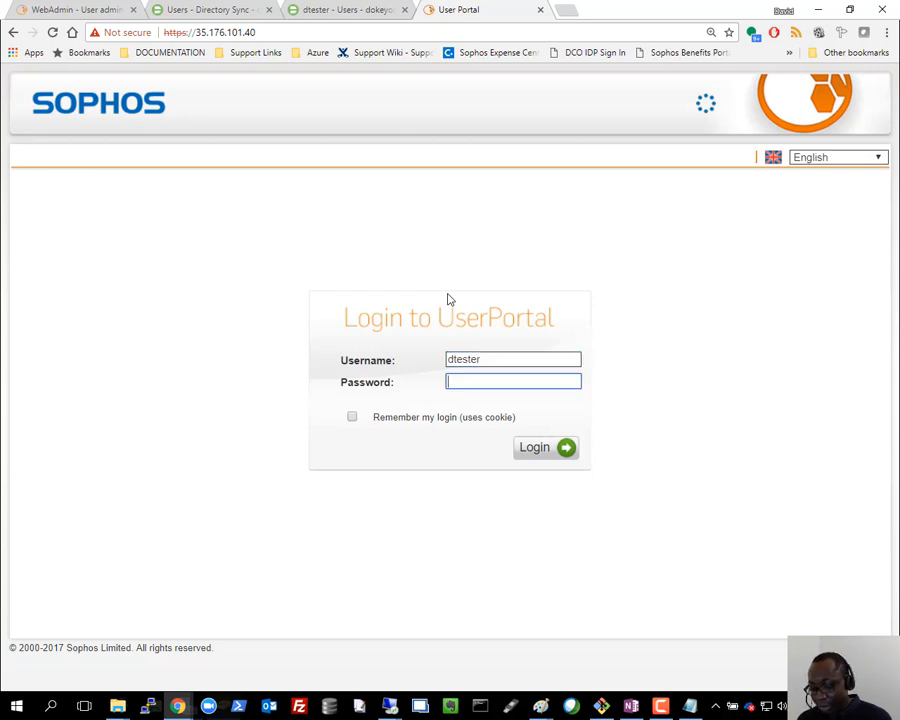
key(ctrl+v)
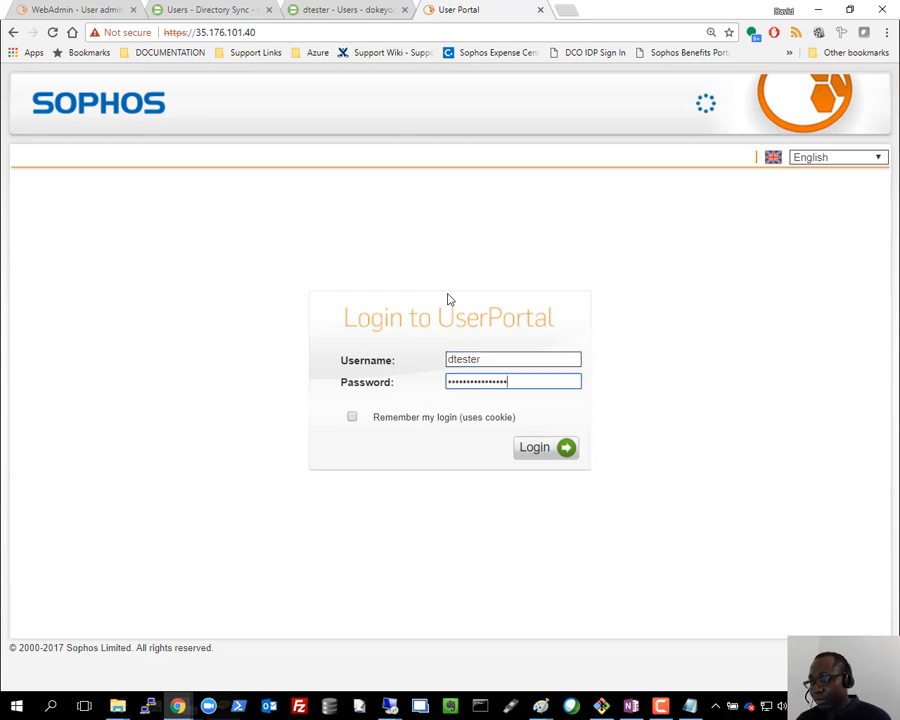
click(538, 449)
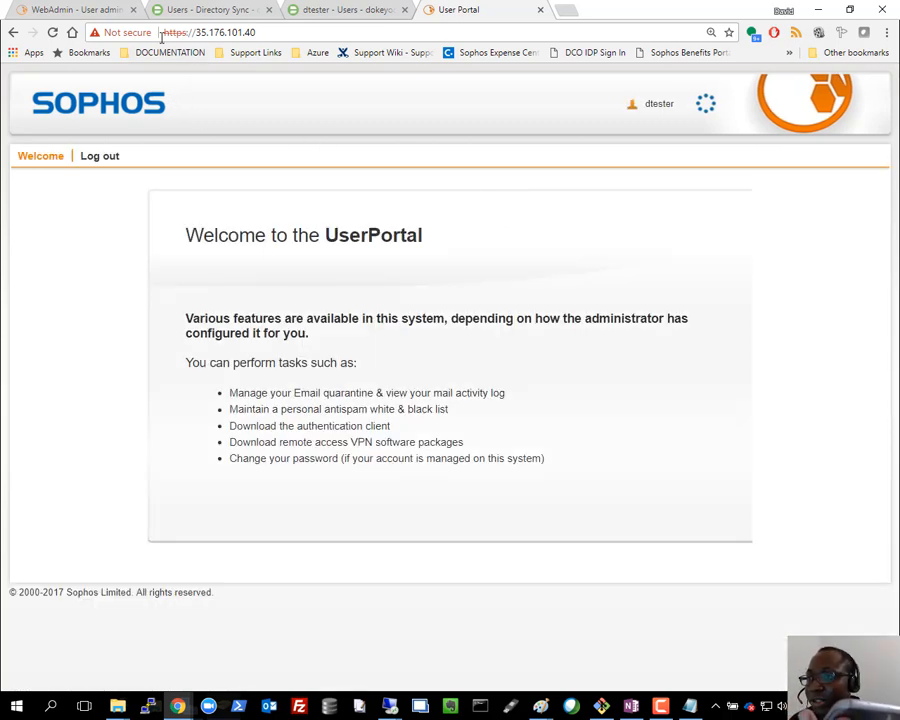
click(87, 10)
scroll(279, 348, down, 1)
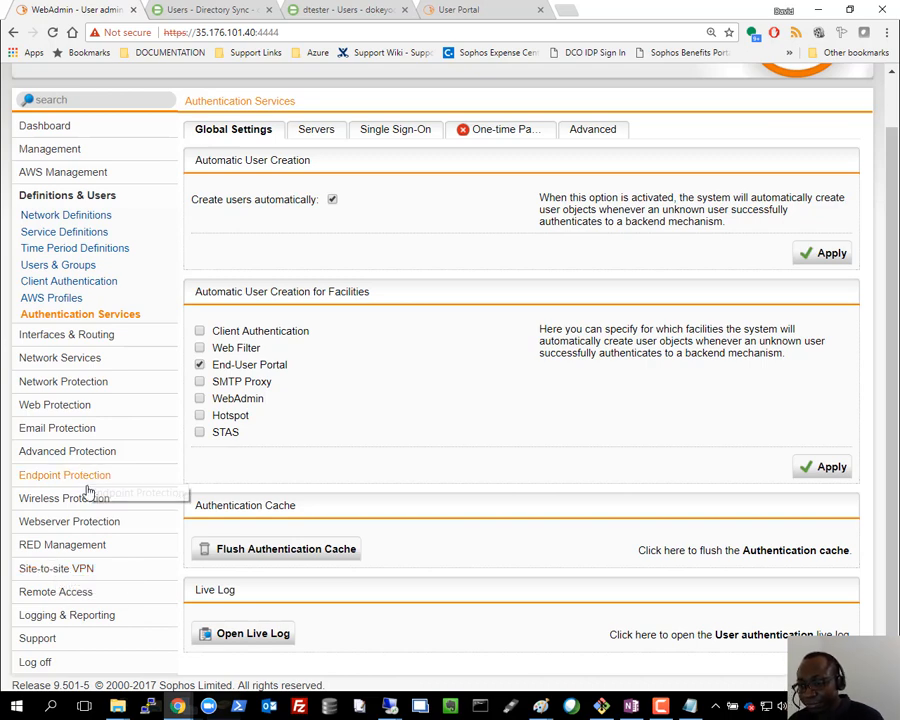
Open Remote Access > SSL and review the Advanced and Settings tabs, including the override hostname.
click(58, 592)
click(34, 558)
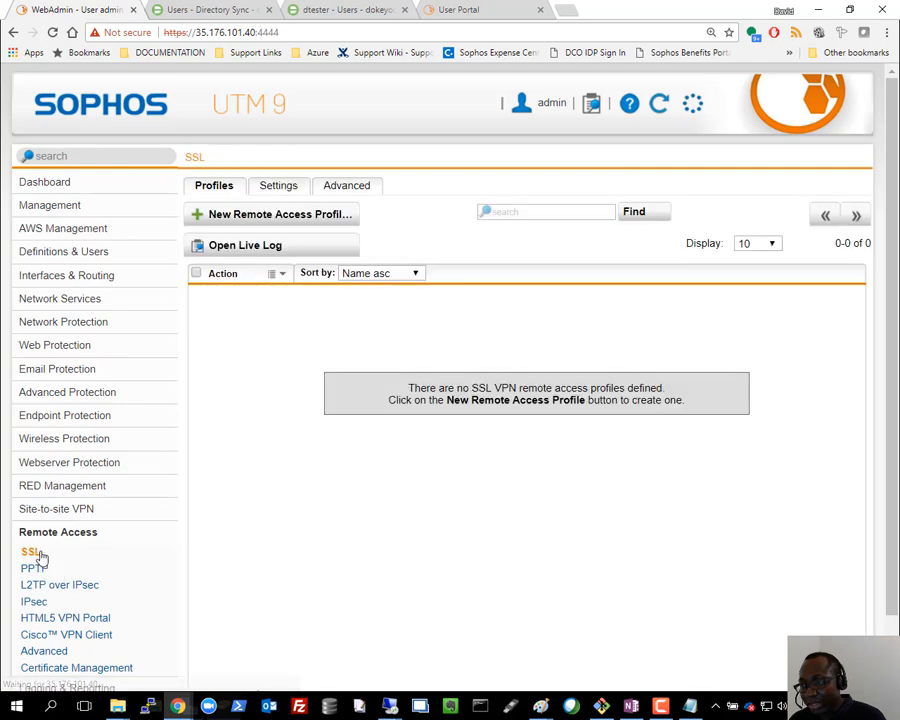
click(333, 194)
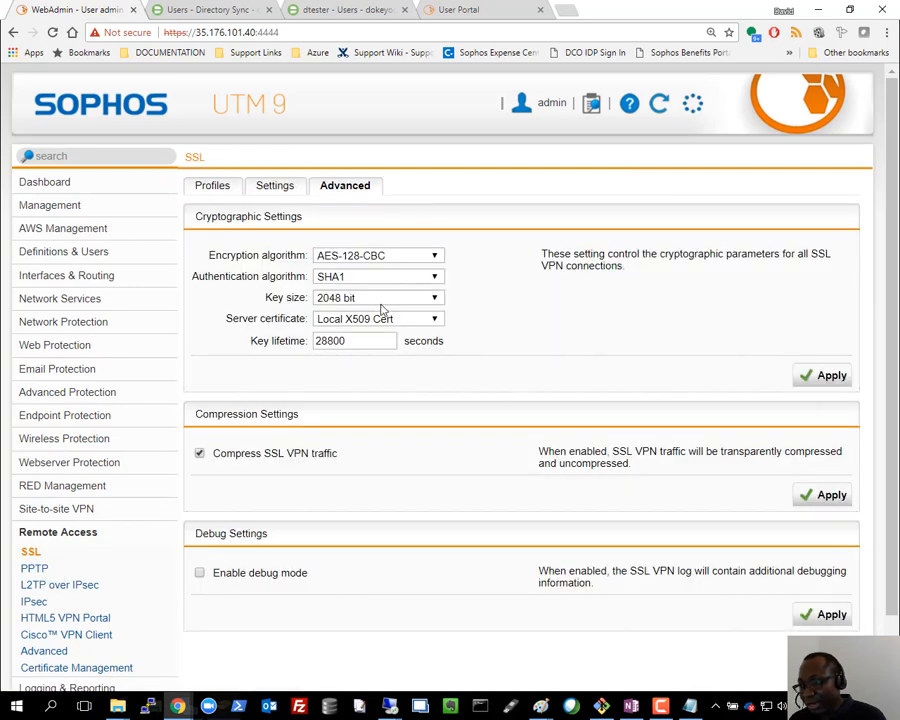
click(279, 199)
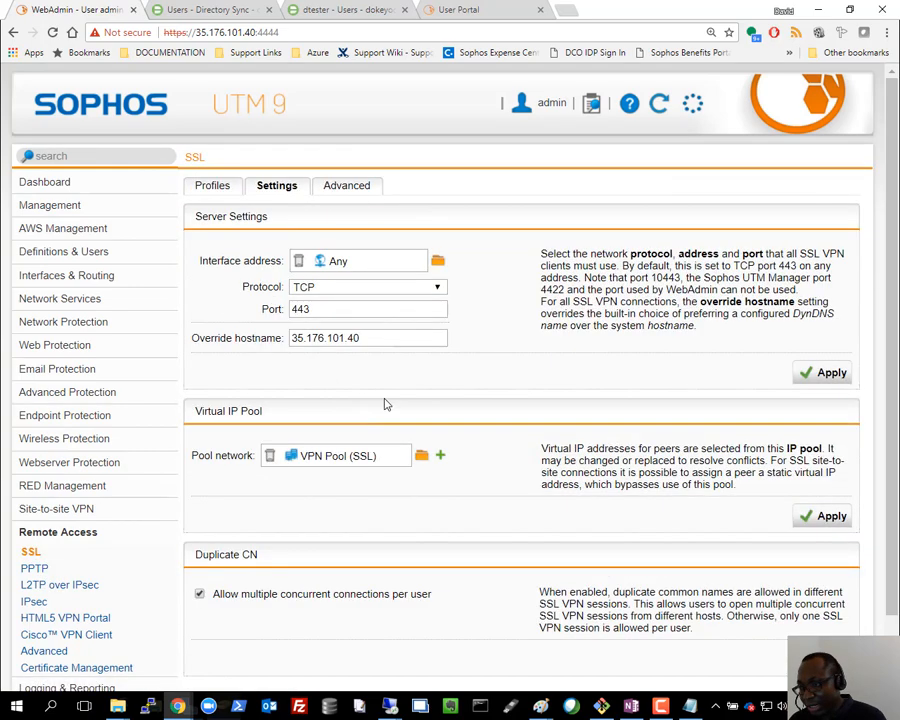
drag(363, 338, 240, 340)
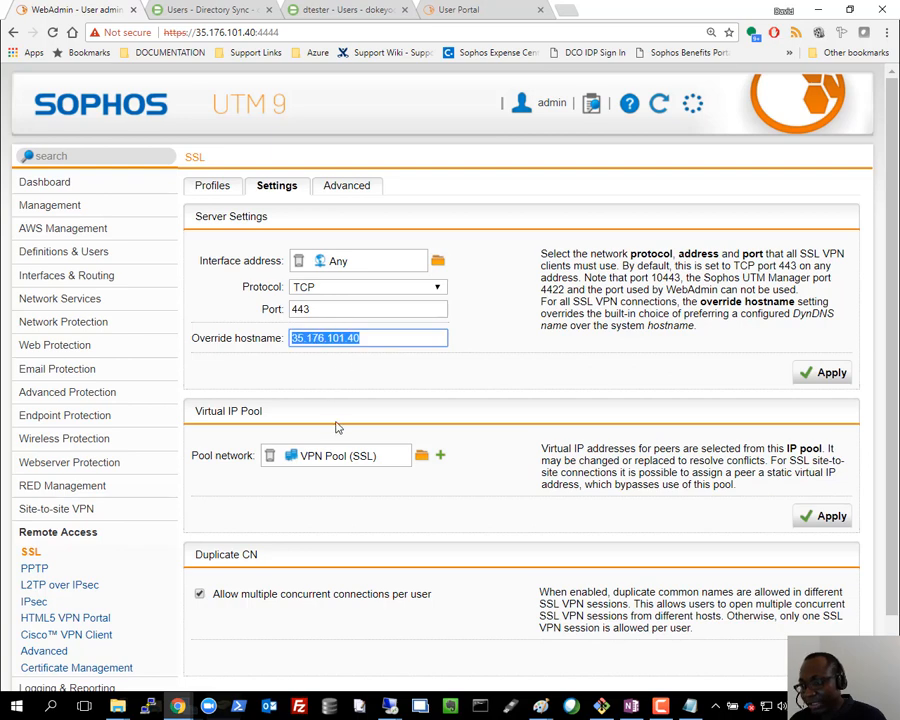
click(216, 188)
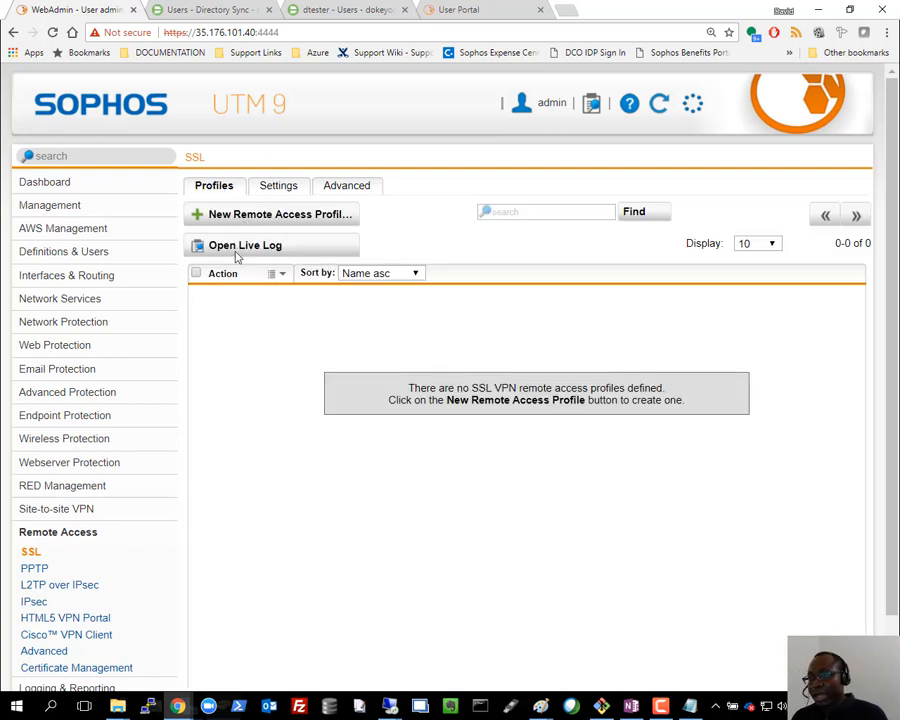
Create and save profile 'SSL 2FA Test' for Radius Users with local network 192.168.1.0/24.
click(213, 218)
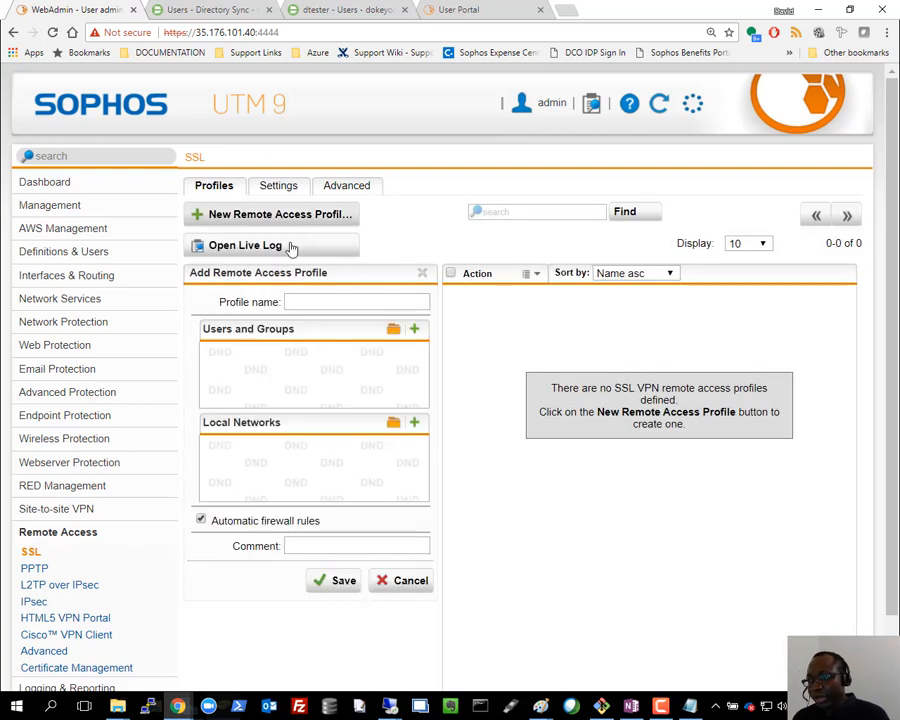
click(315, 301)
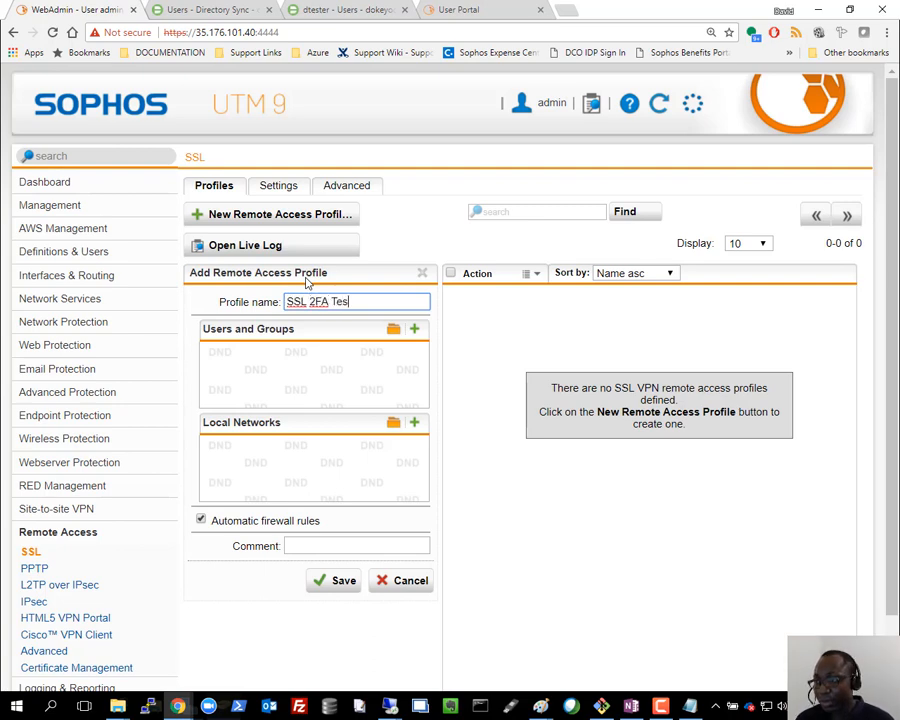
text(SSL 2FA Test)
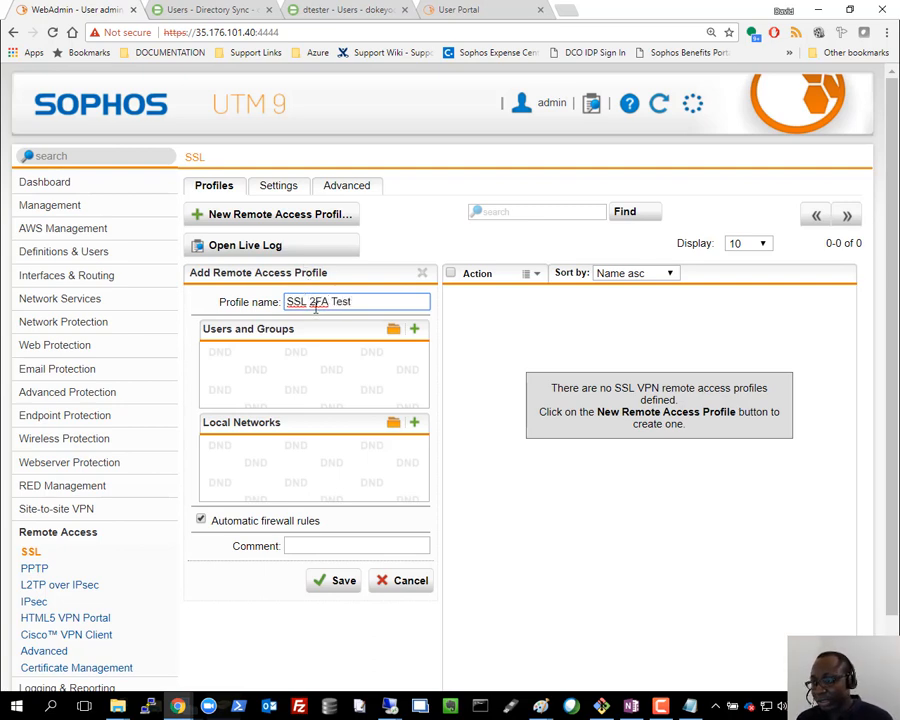
click(391, 335)
drag(64, 245, 275, 312)
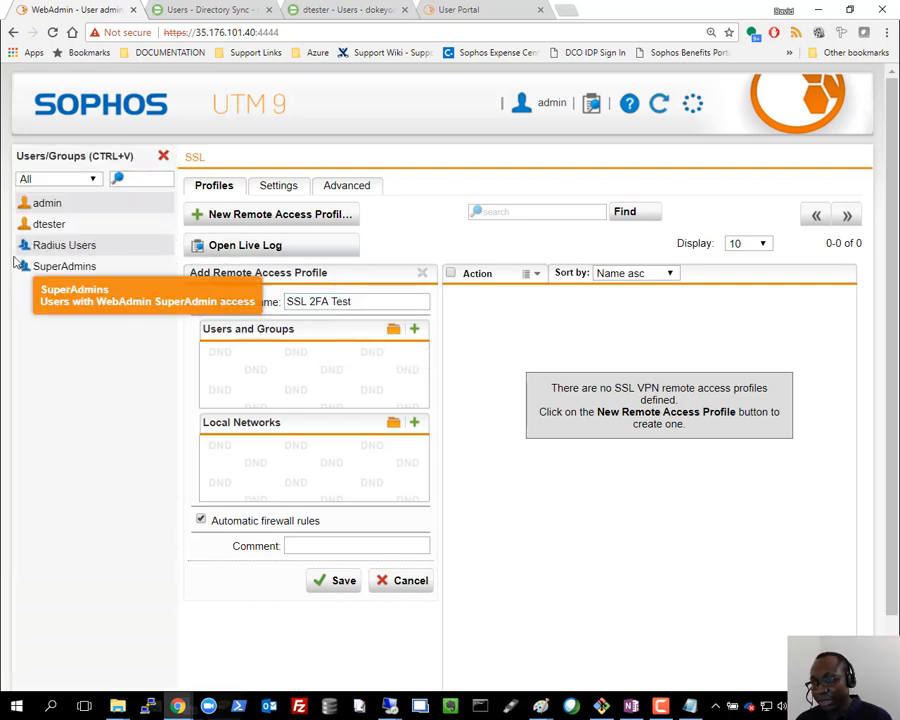
drag(45, 247, 268, 374)
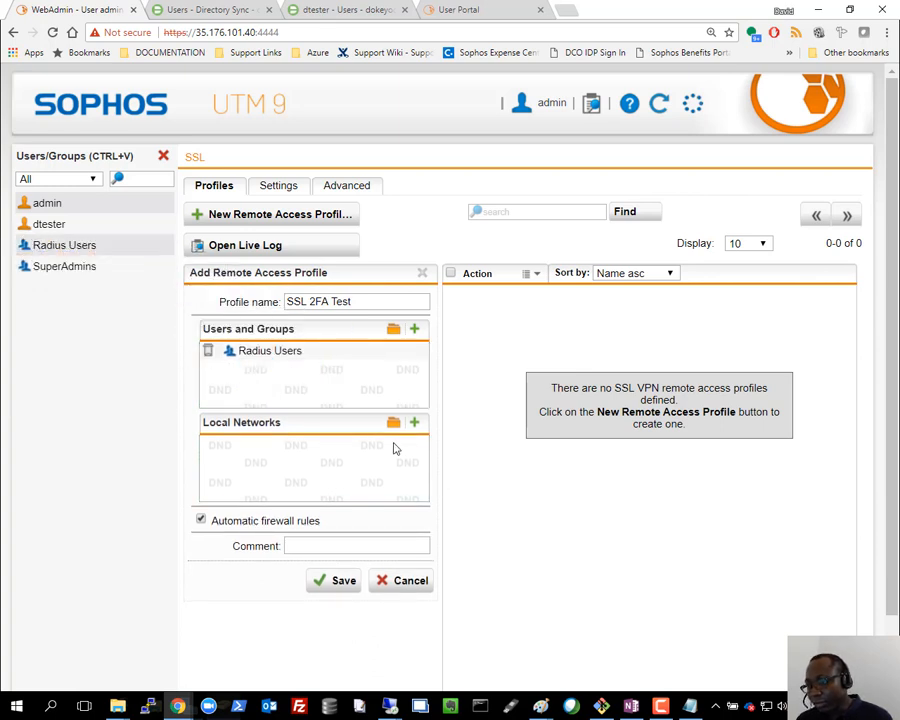
click(396, 427)
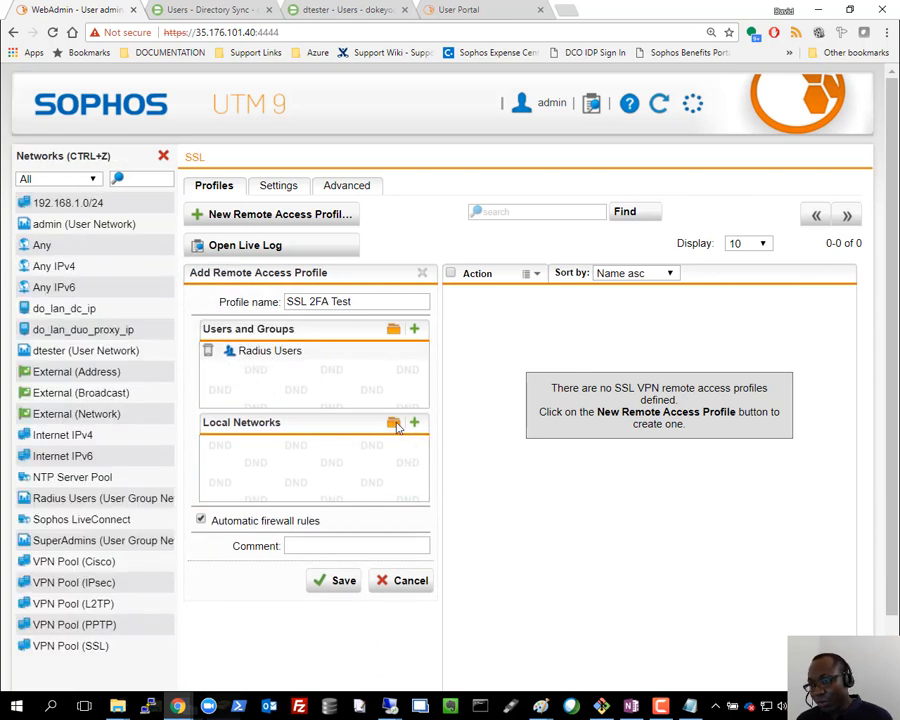
drag(82, 201, 253, 457)
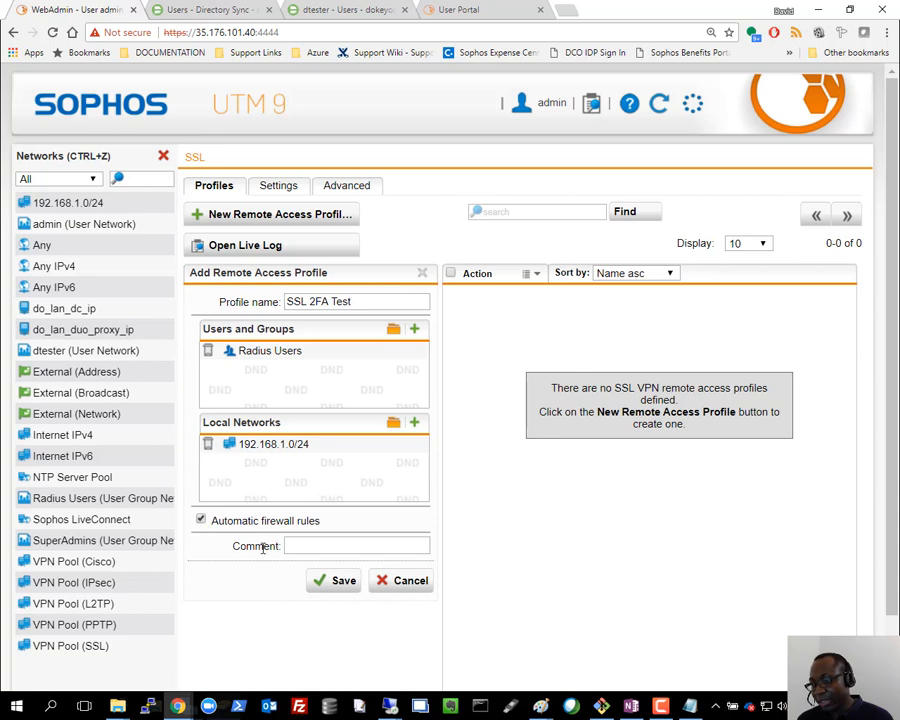
click(320, 583)
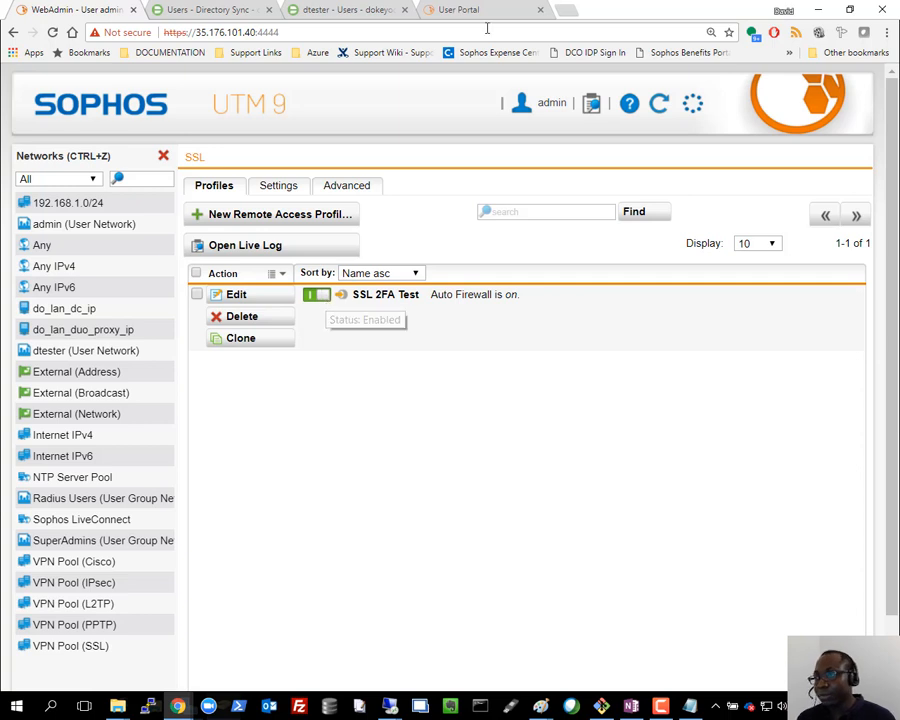
click(462, 10)
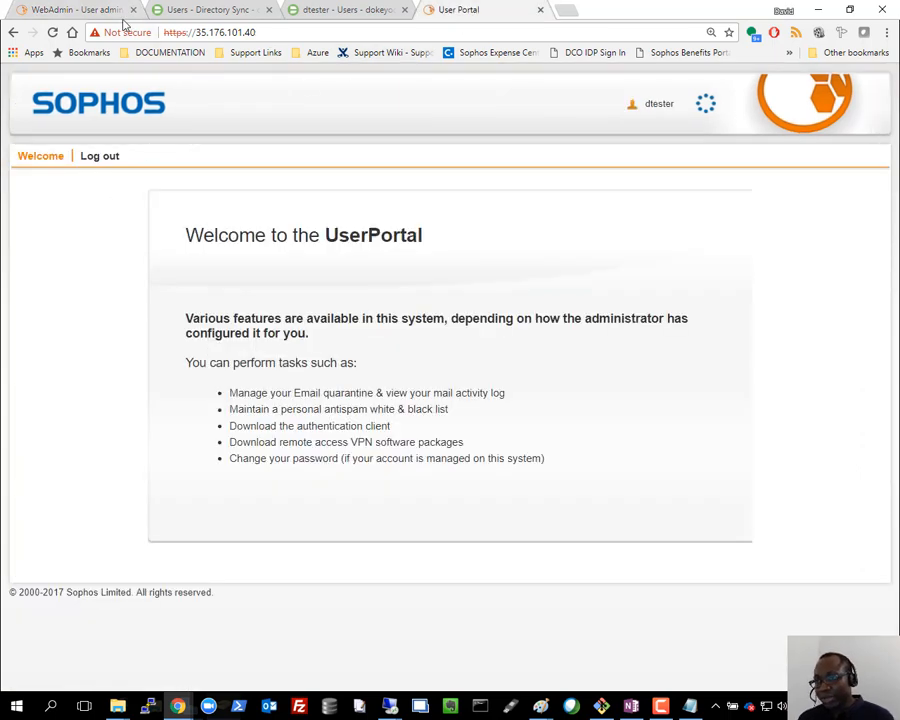
Download the complete Windows SSL VPN installer from the portal's Remote Access page and run it.
click(52, 32)
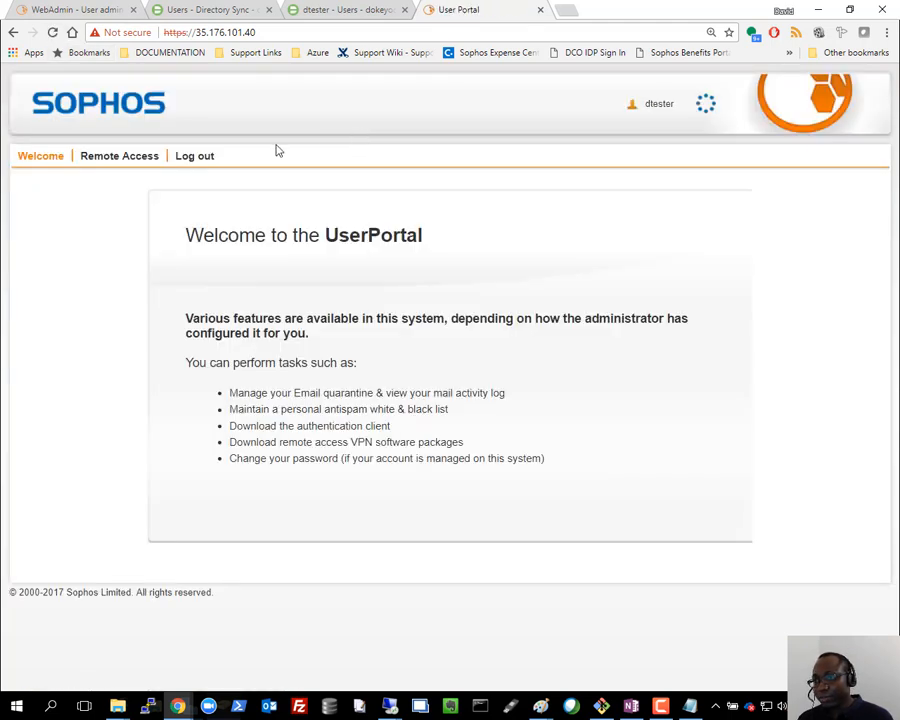
click(143, 160)
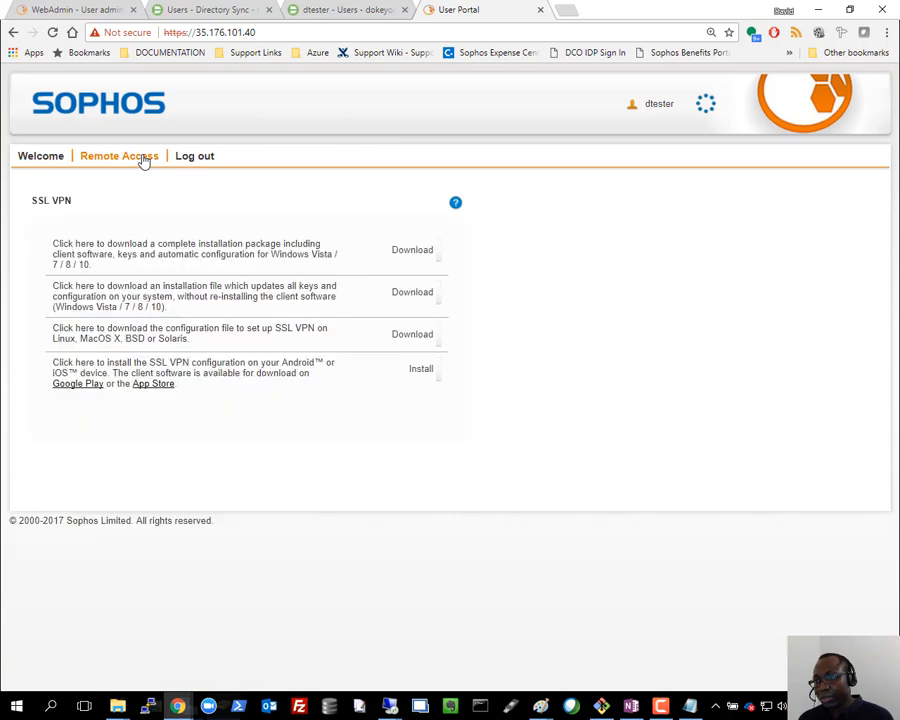
click(424, 255)
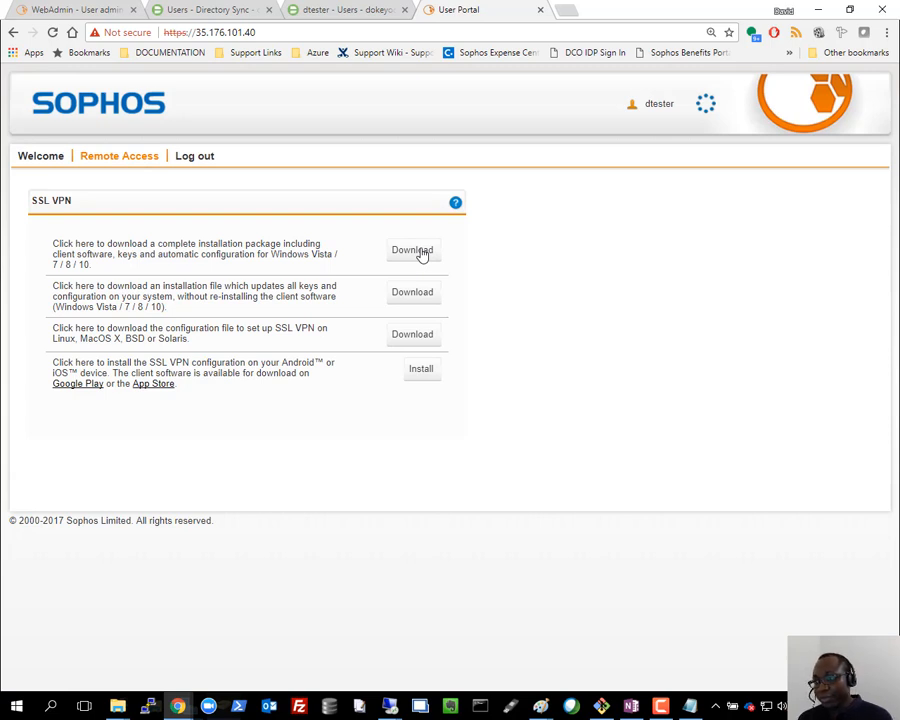
click(420, 253)
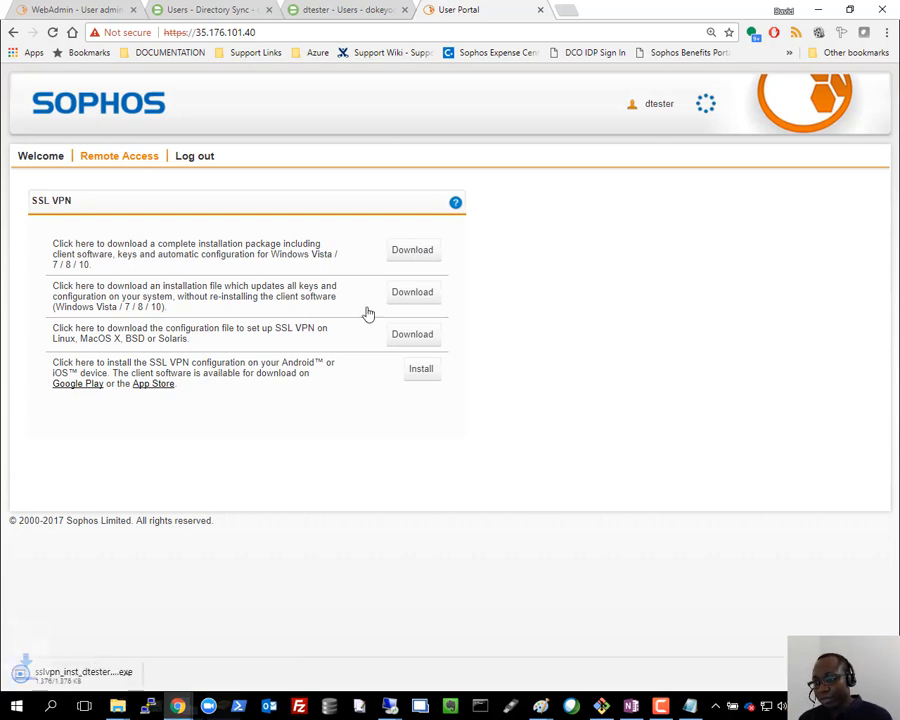
click(110, 674)
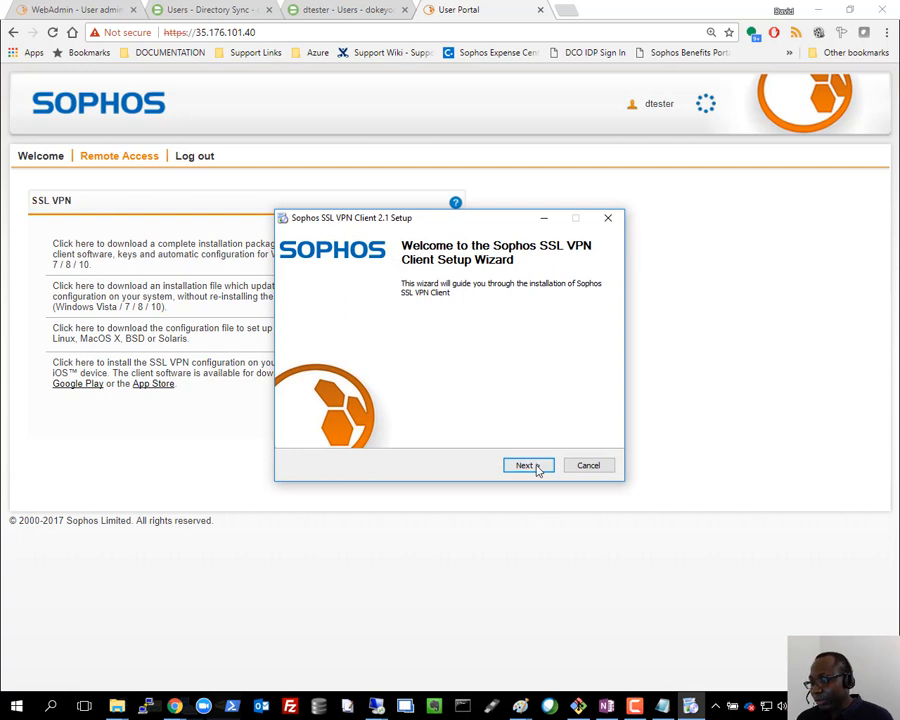
Install Sophos SSL VPN Client 2.1 by accepting the licence and keeping the default folder.
click(535, 468)
click(532, 467)
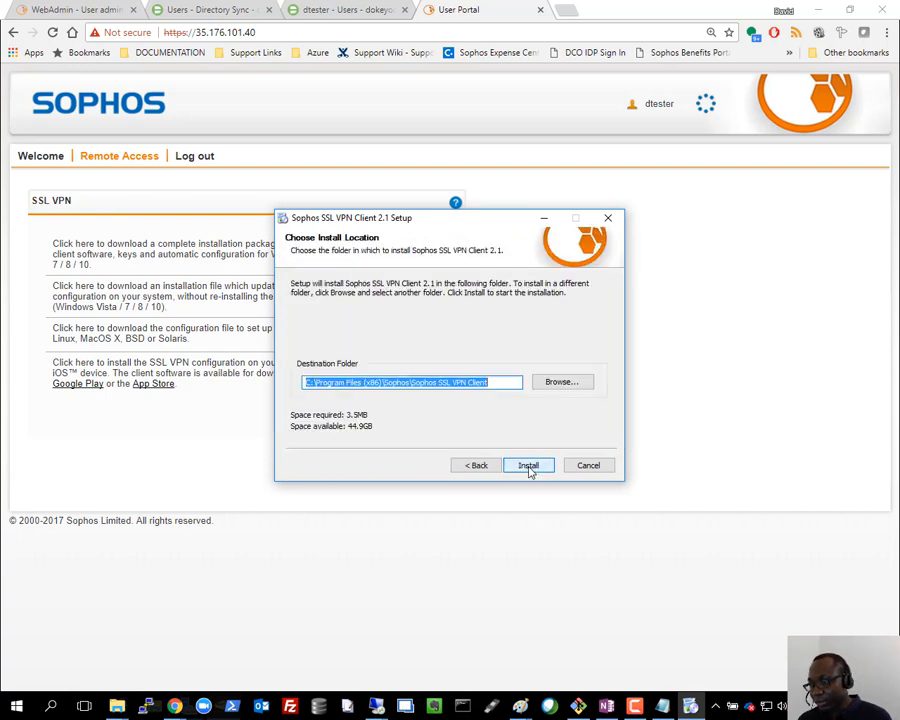
click(528, 466)
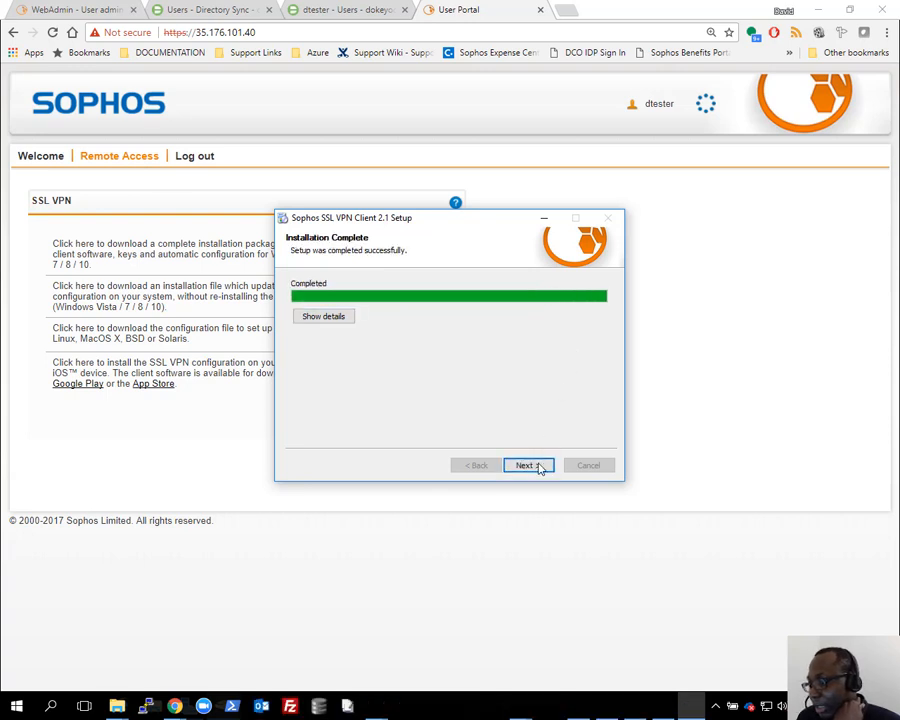
click(527, 466)
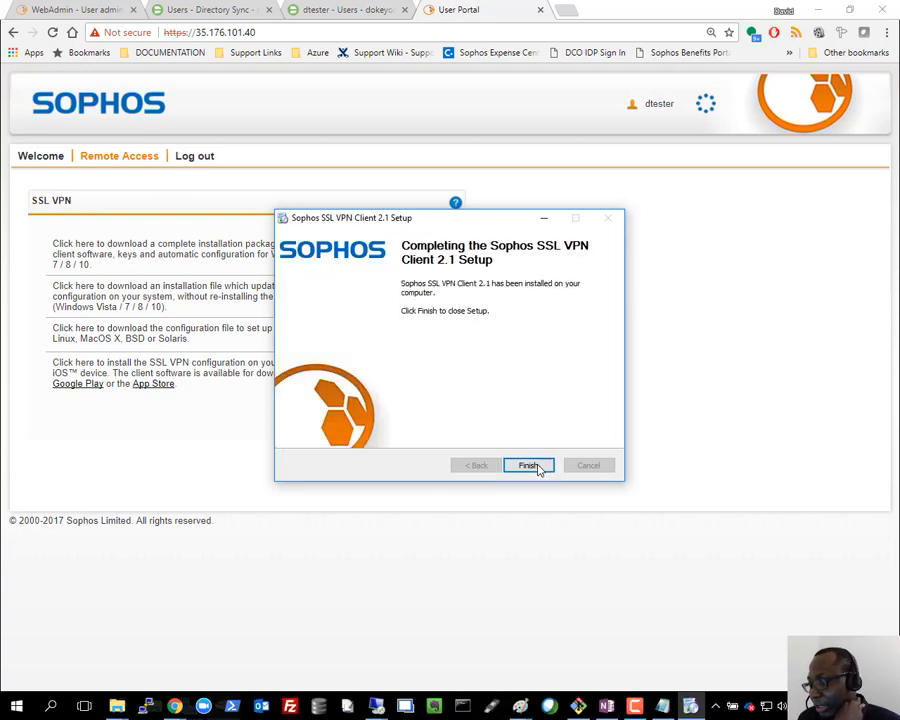
click(532, 466)
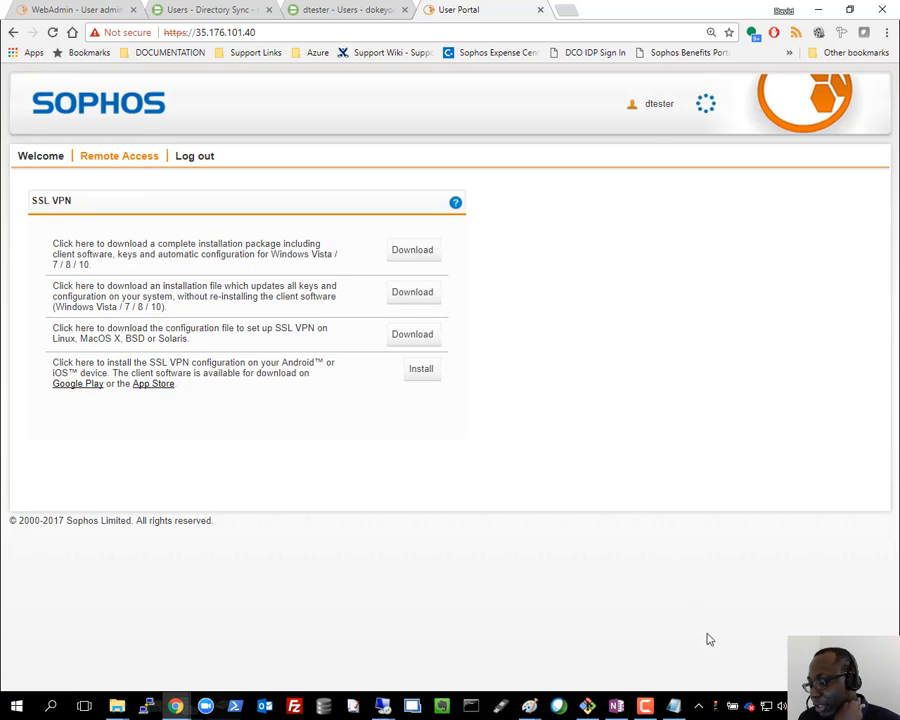
Start the SSL VPN connection using the profile's Connect option in the tray menu.
right_click(716, 706)
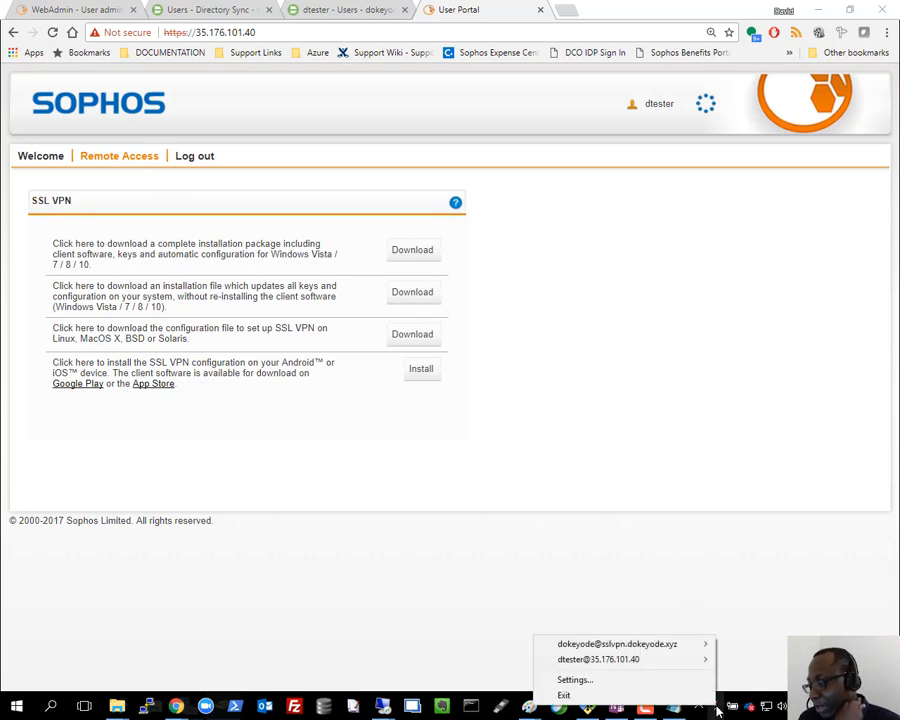
mouse_move(703, 659)
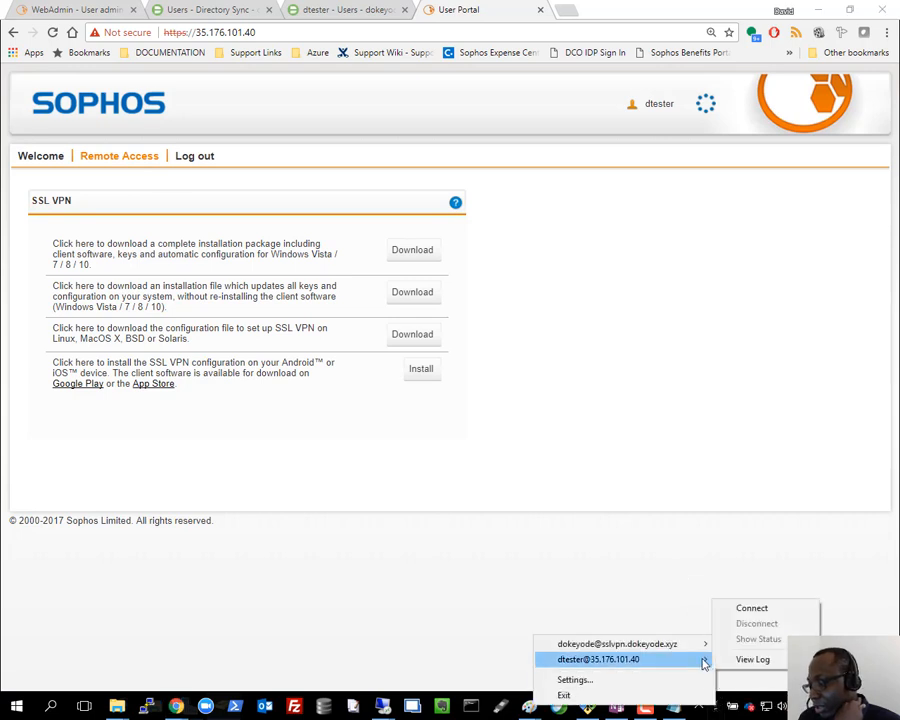
click(757, 612)
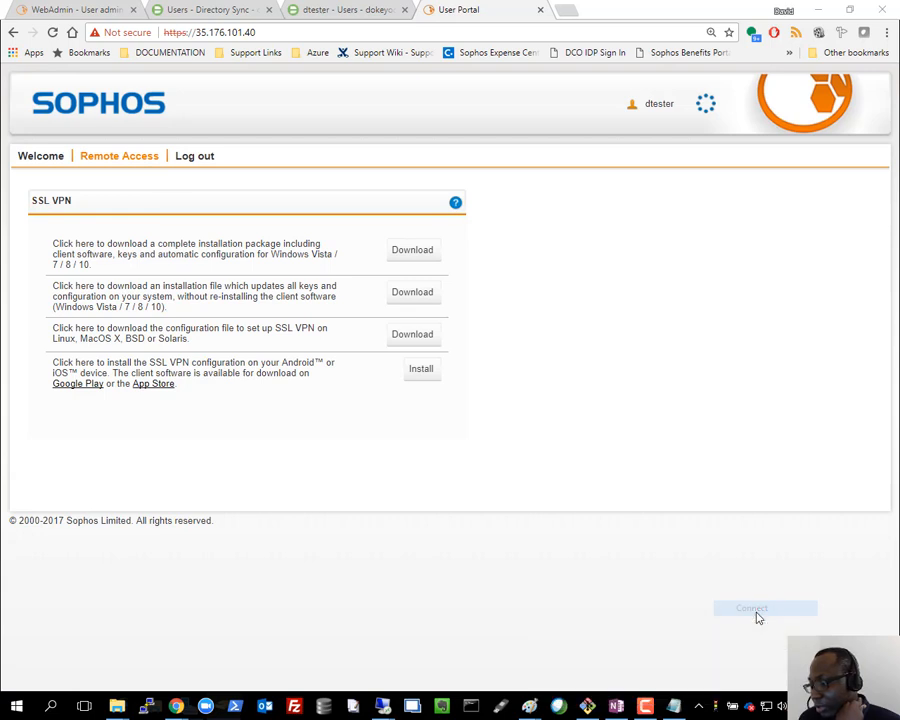
drag(489, 316, 549, 330)
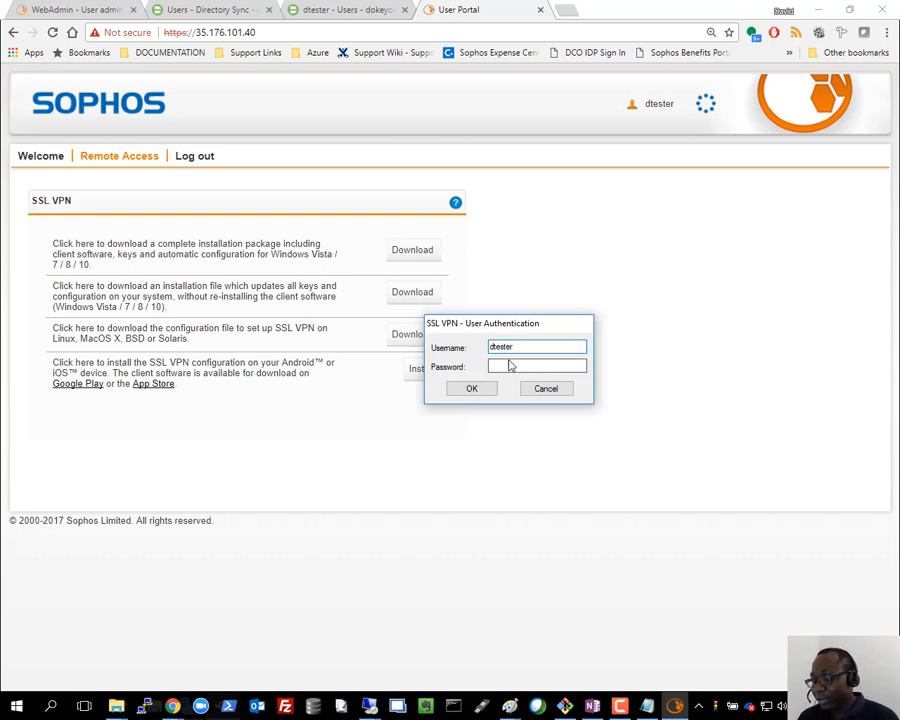
Enter the VPN user's password and confirm the connection to 35.176.101.40.
key(Tab)
key(alt+Tab)
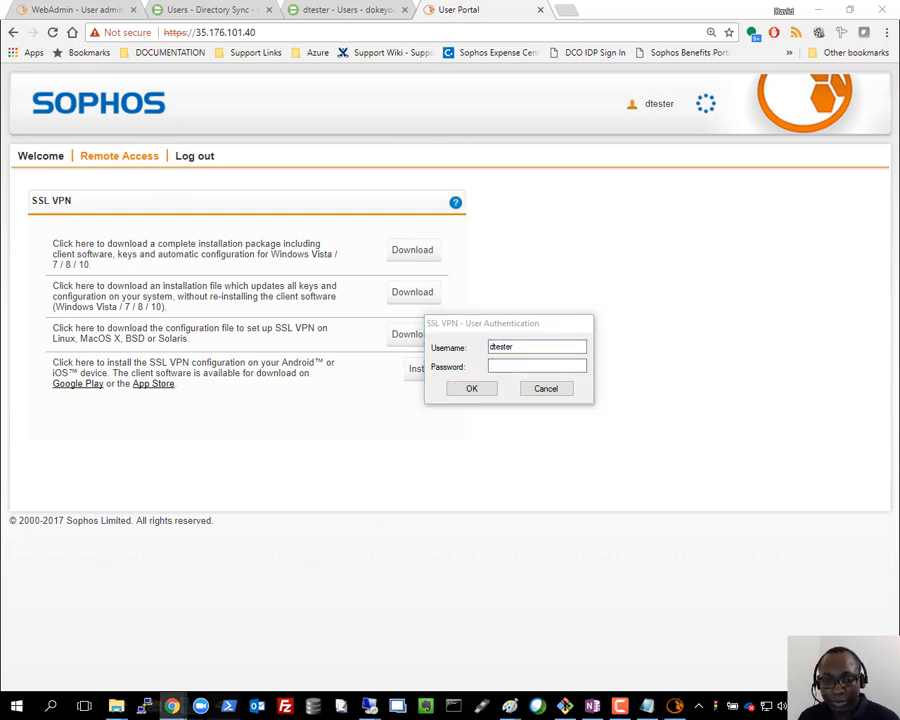
click(540, 366)
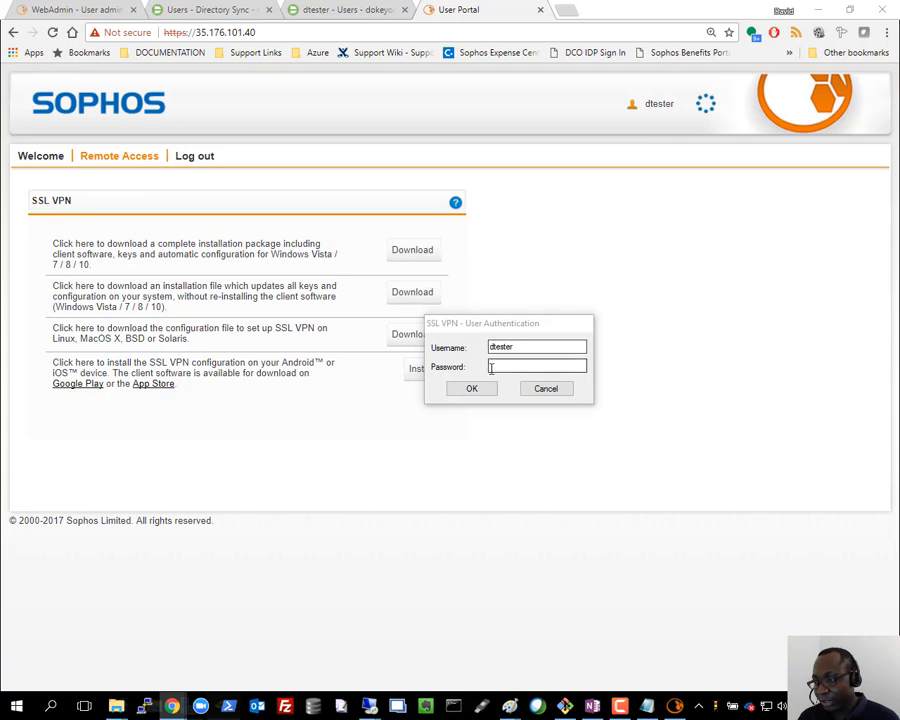
text(****************)
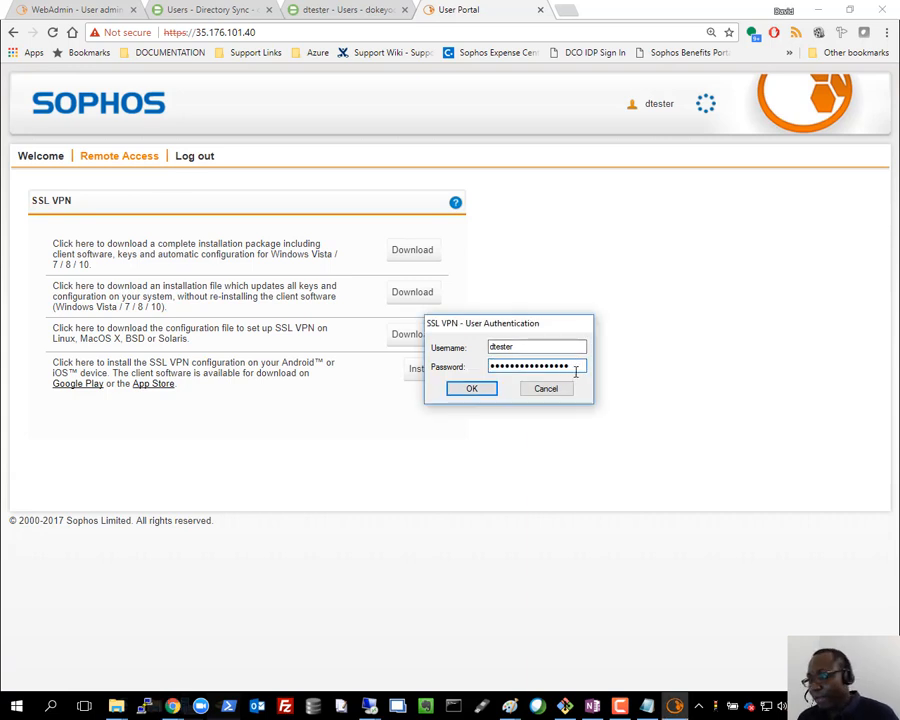
click(488, 388)
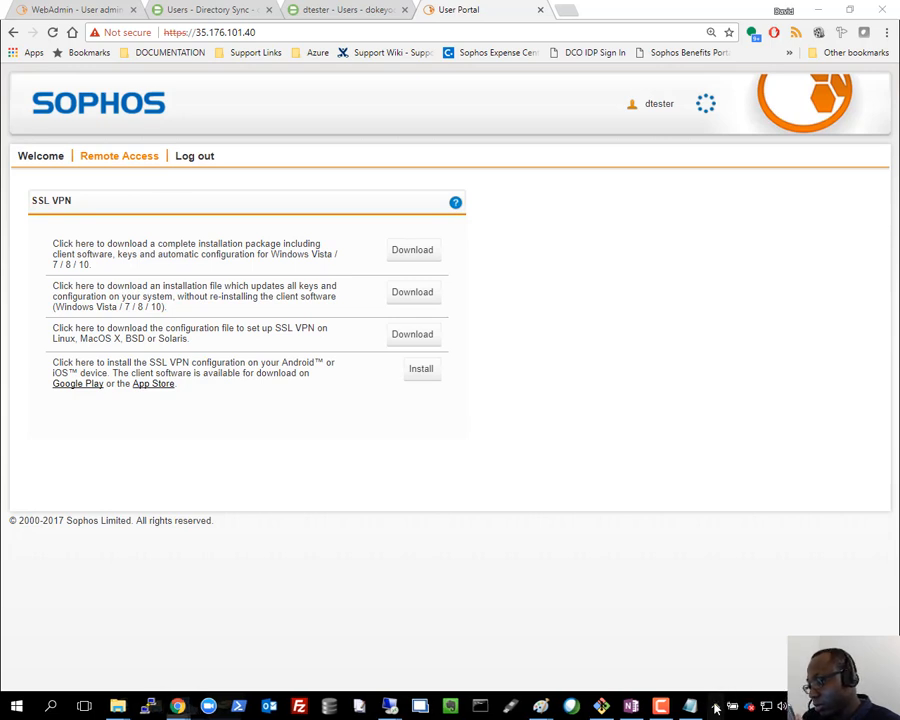
click(716, 707)
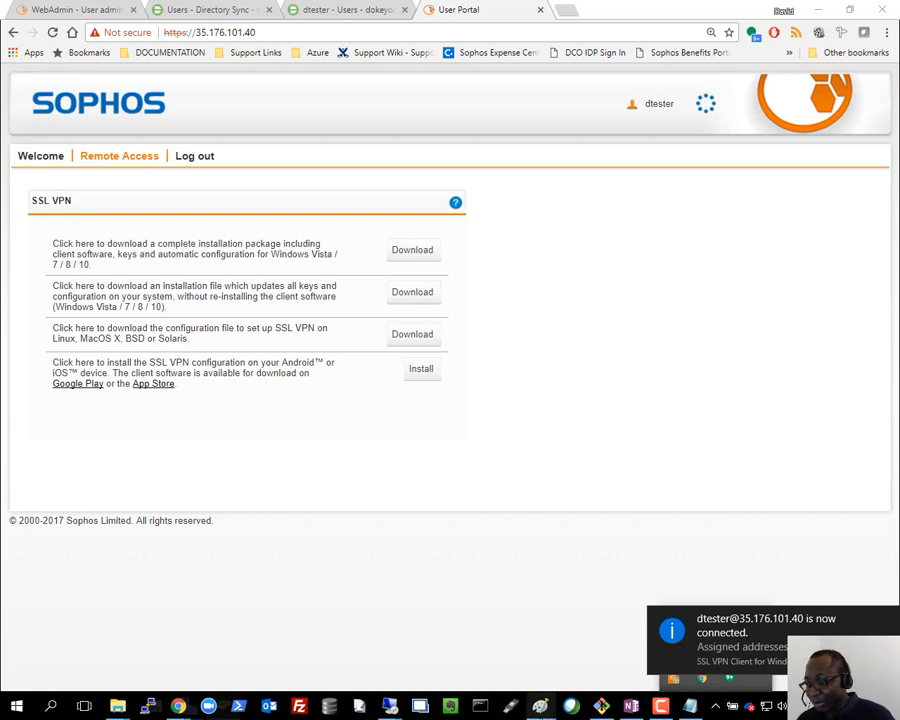
Bring the Paint network diagram forward and open Remote Desktop Connection with address 192.168.1.
mouse_move(540, 706)
click(455, 641)
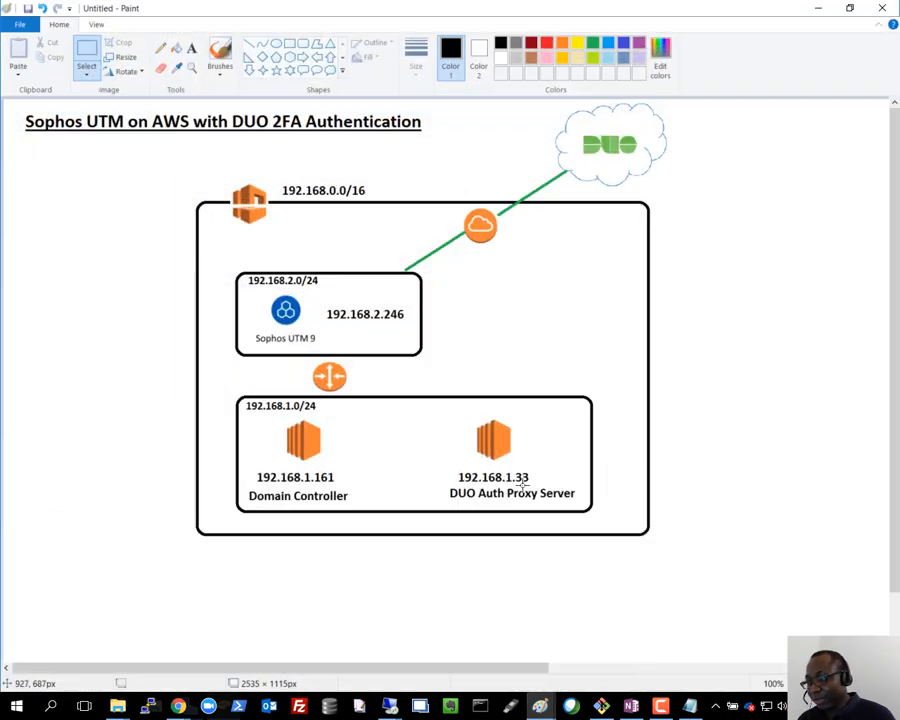
click(389, 707)
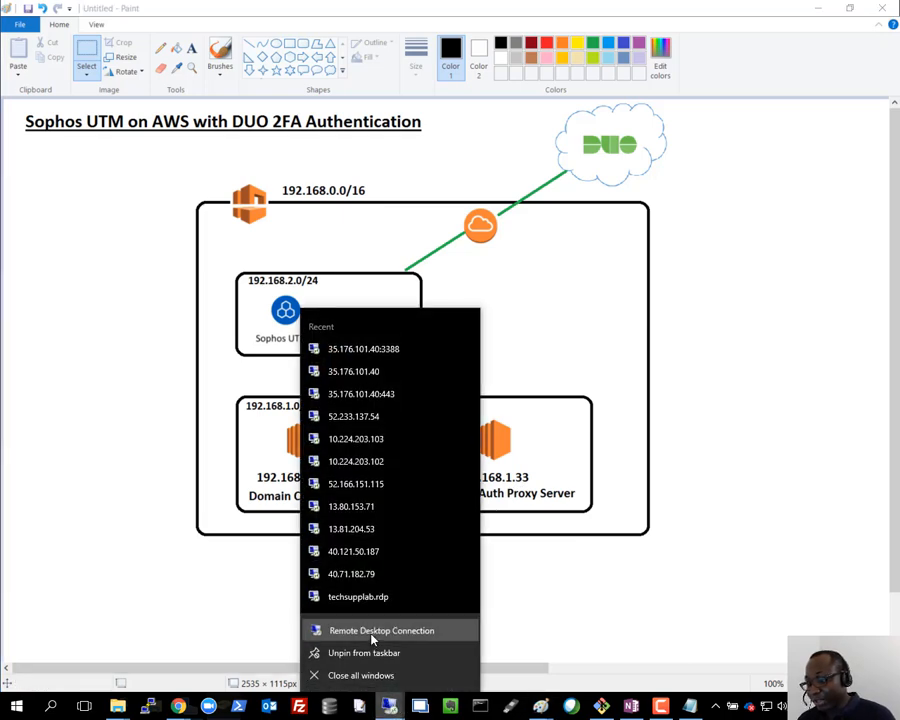
click(345, 632)
text(192.168)
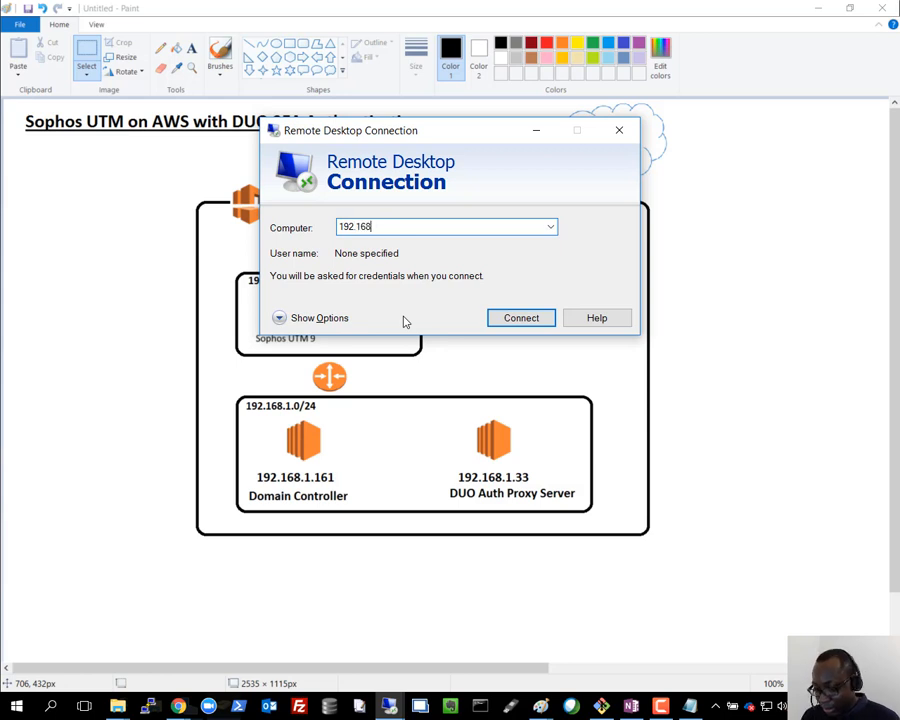
text(.1.33)
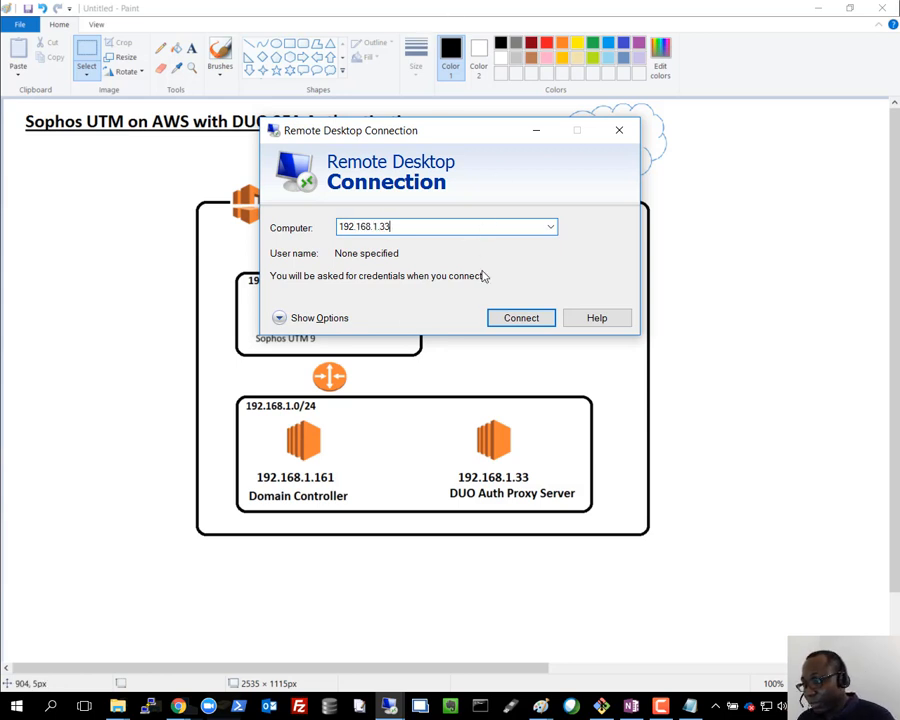
Connect to 192.168.1.33 and choose to sign in as a different user.
click(501, 317)
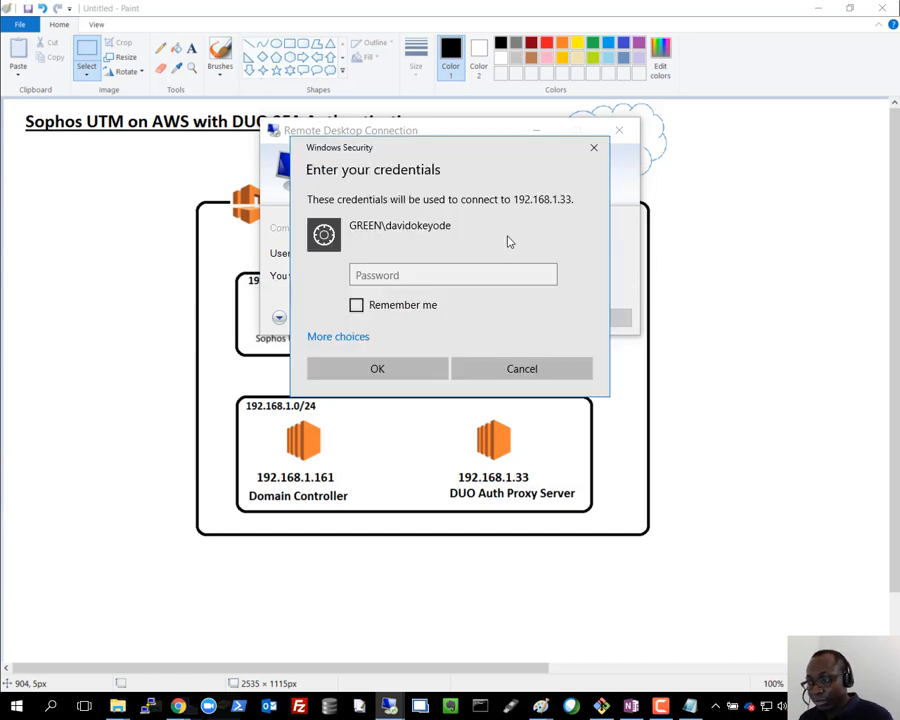
click(364, 337)
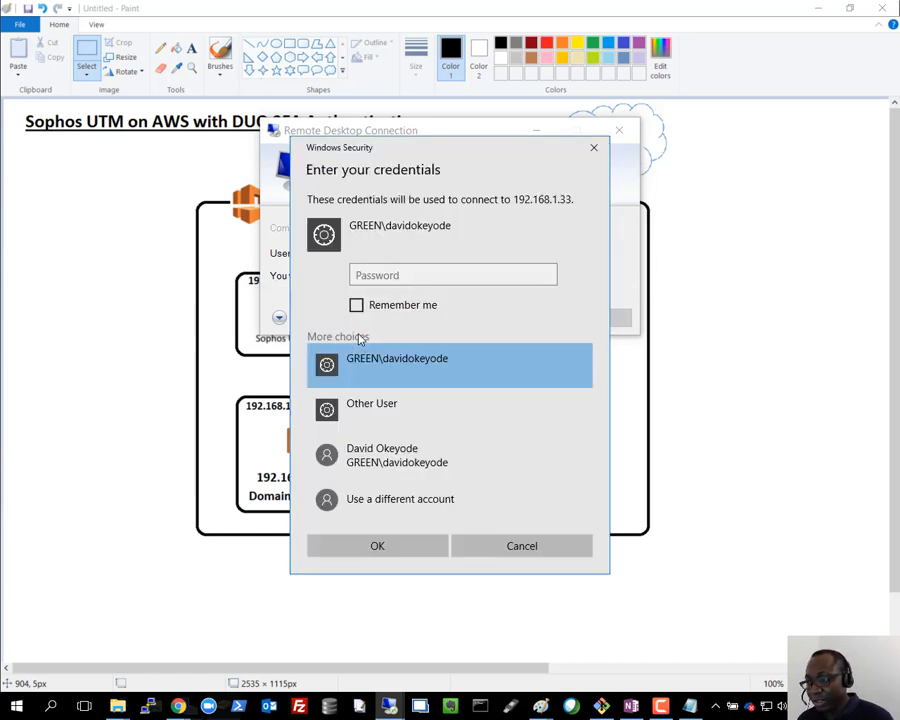
click(395, 395)
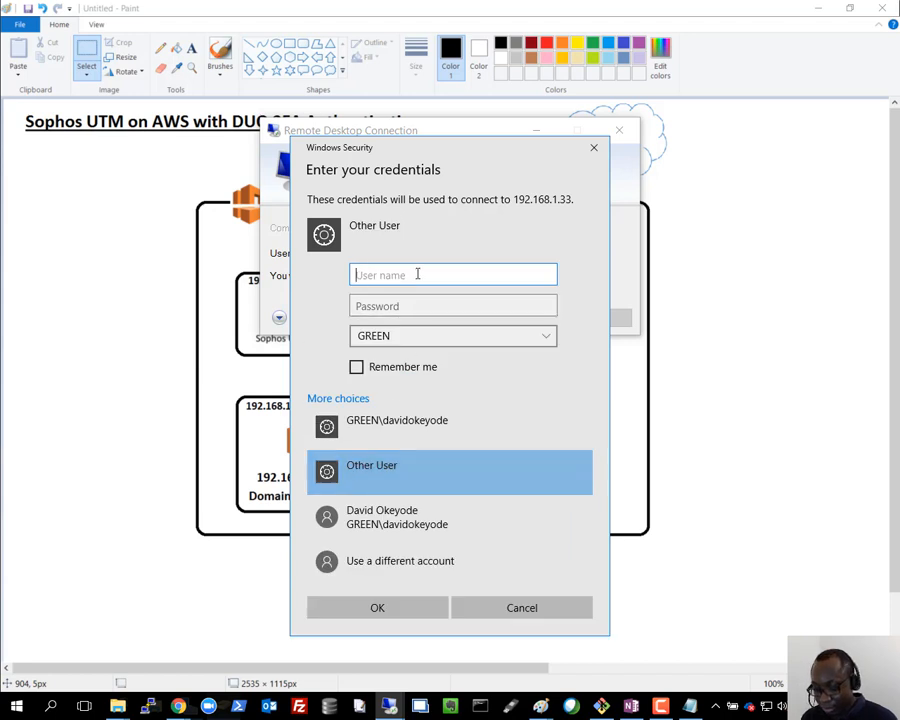
Sign in as Administrator with the pasted password and accept the certificate warning.
text(Administrator)
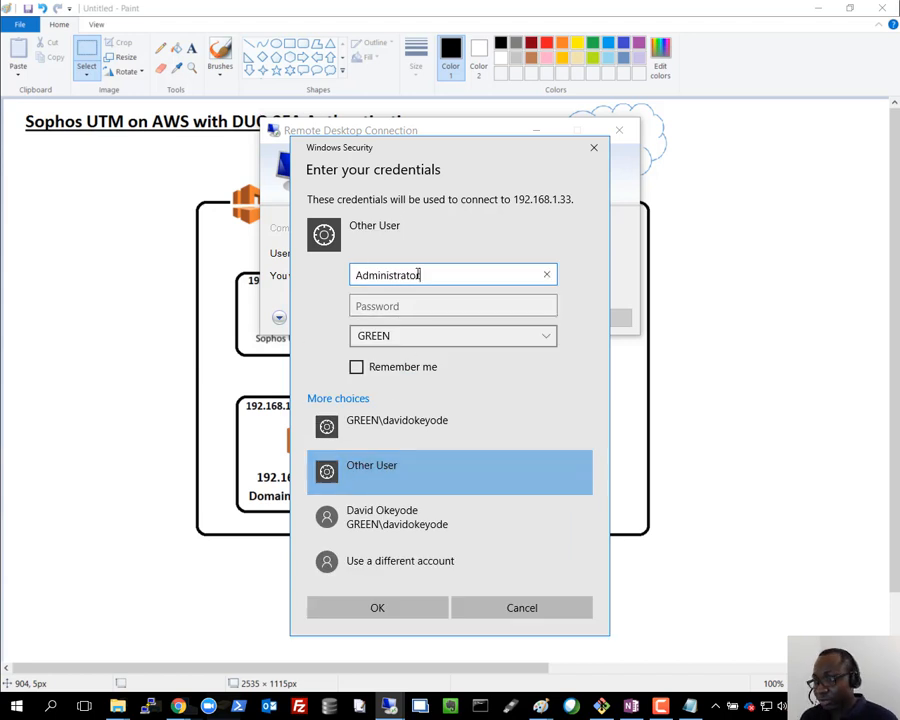
key(Tab)
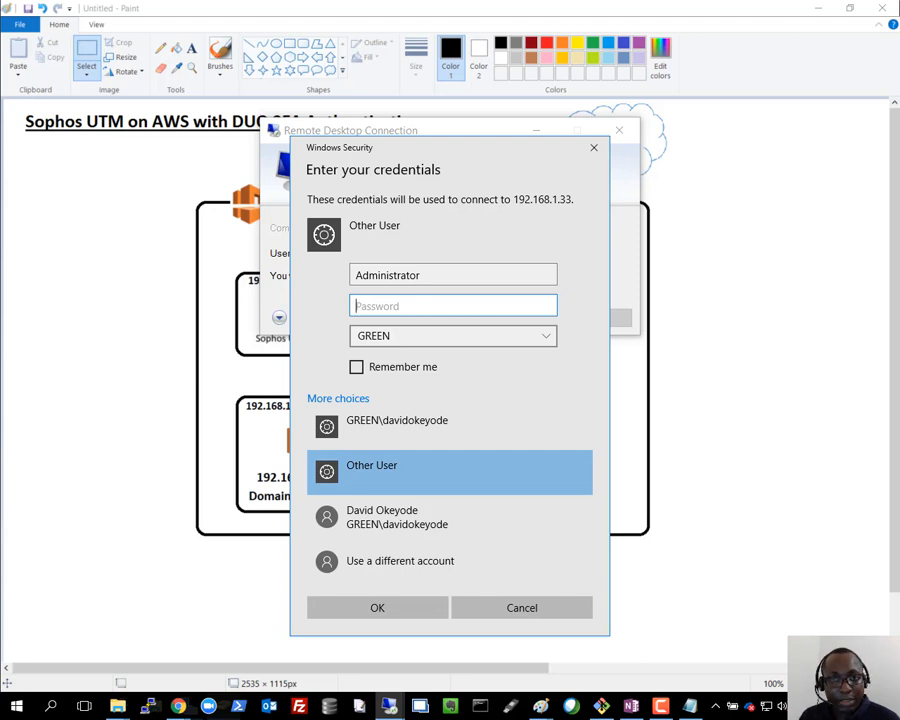
key(alt+Tab)
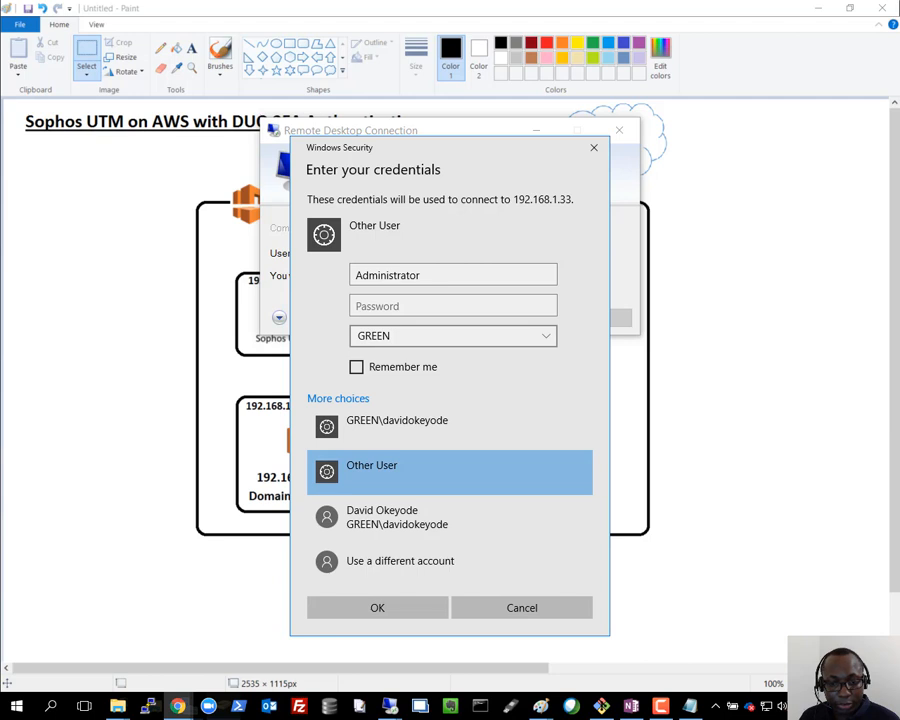
click(404, 315)
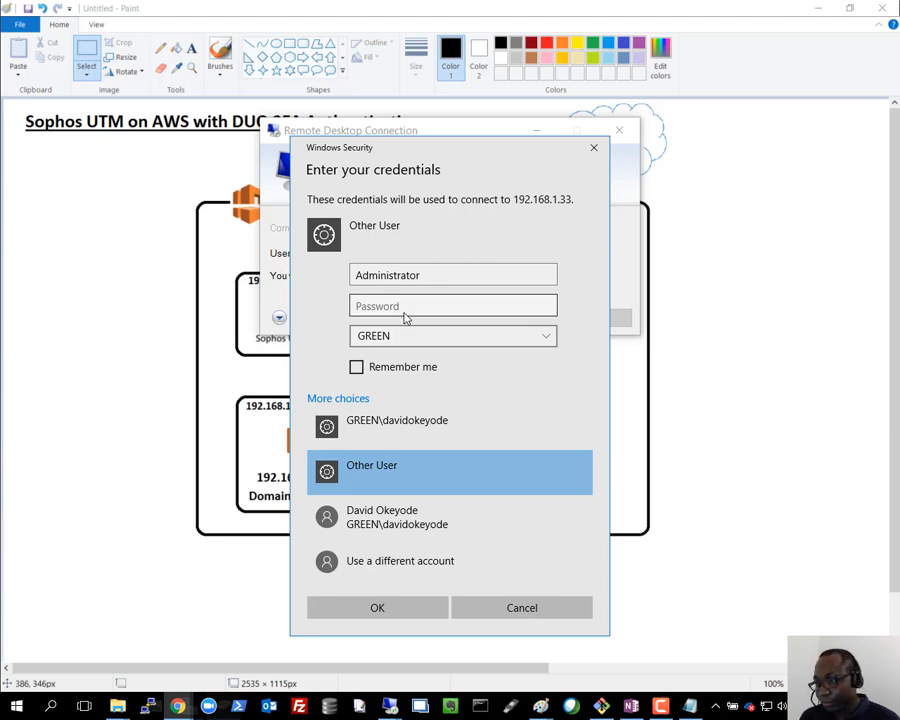
key(ctrl+v)
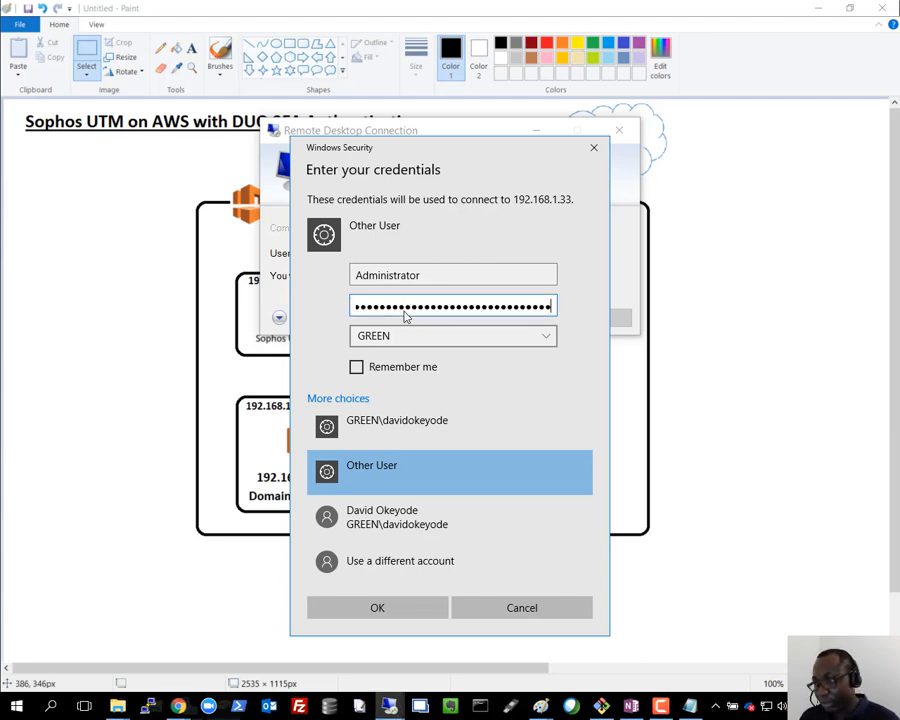
click(396, 608)
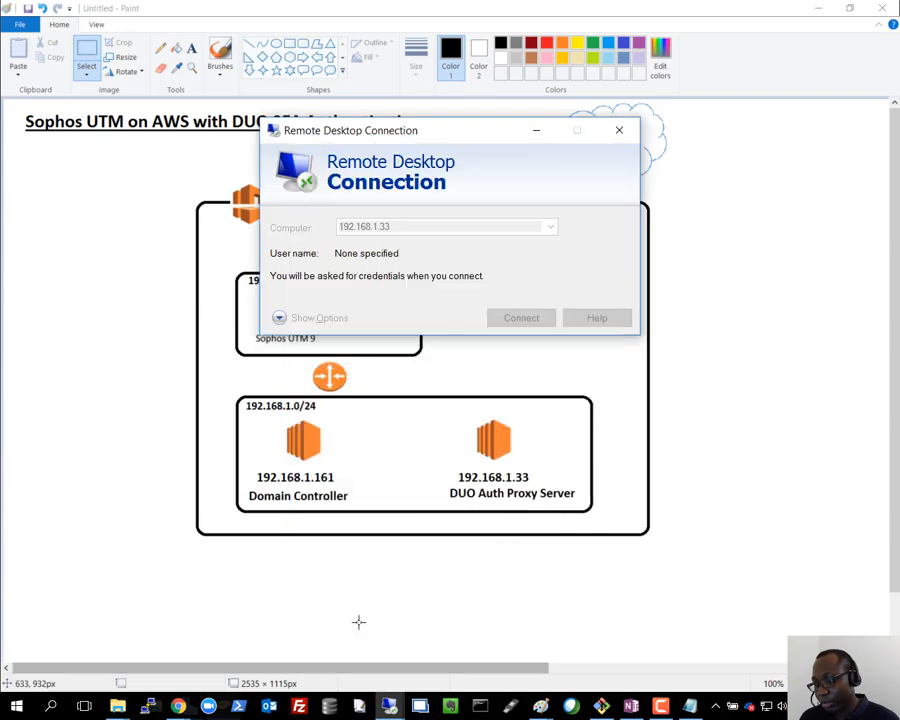
click(503, 382)
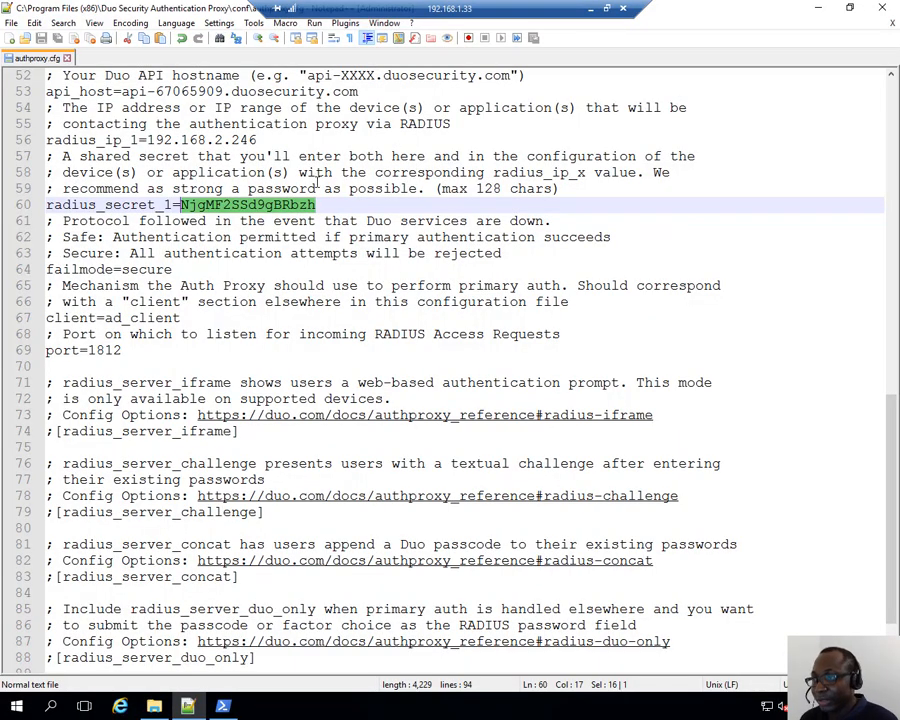
Restore the remote session to a window and disconnect the SSL VPN.
click(607, 9)
mouse_move(440, 216)
mouse_down()
mouse_move(652, 62)
mouse_move(635, 72)
mouse_up()
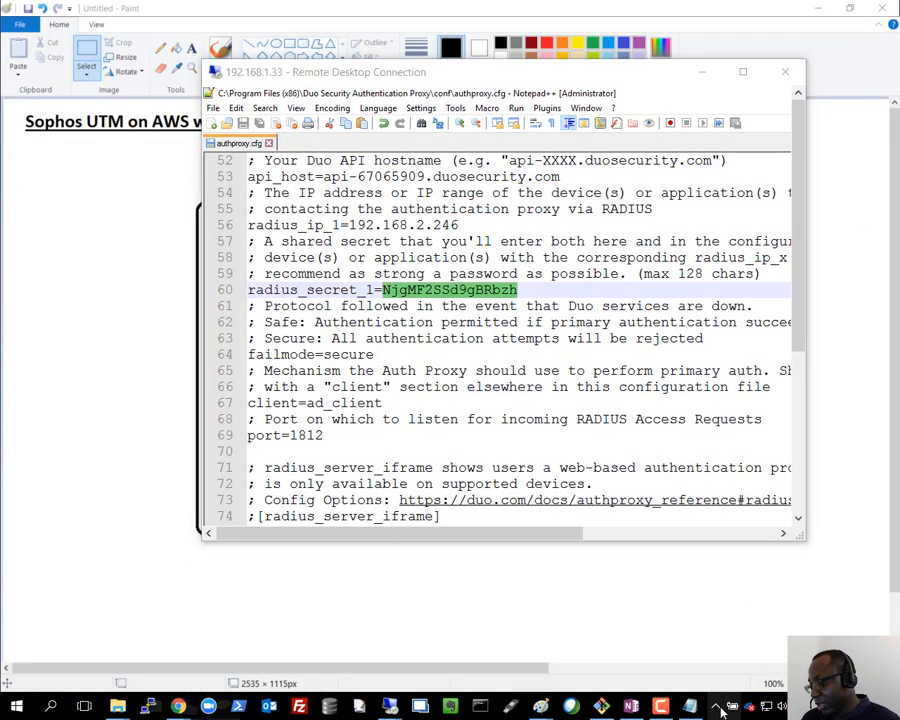
click(717, 706)
right_click(757, 649)
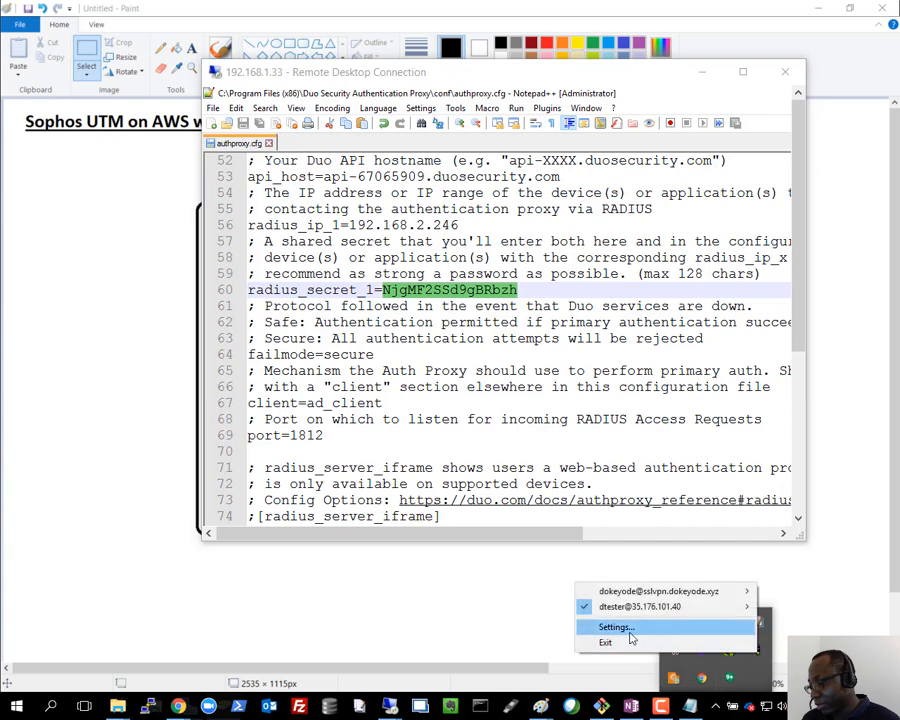
mouse_move(735, 607)
click(785, 622)
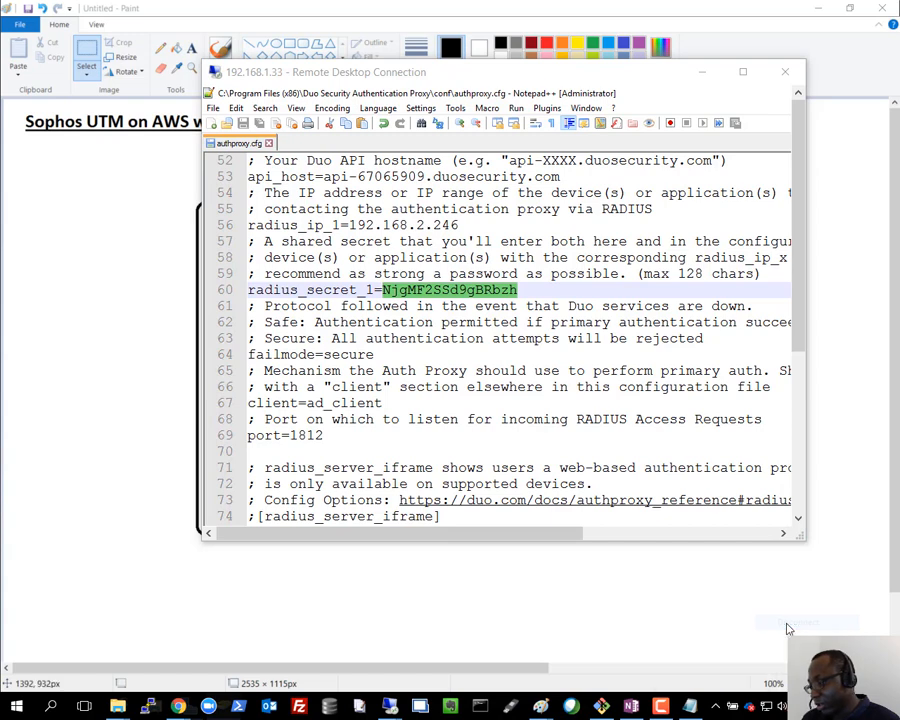
Cancel the Remote Desktop reconnection and return to the Things to watch notes in Paint.
click(717, 706)
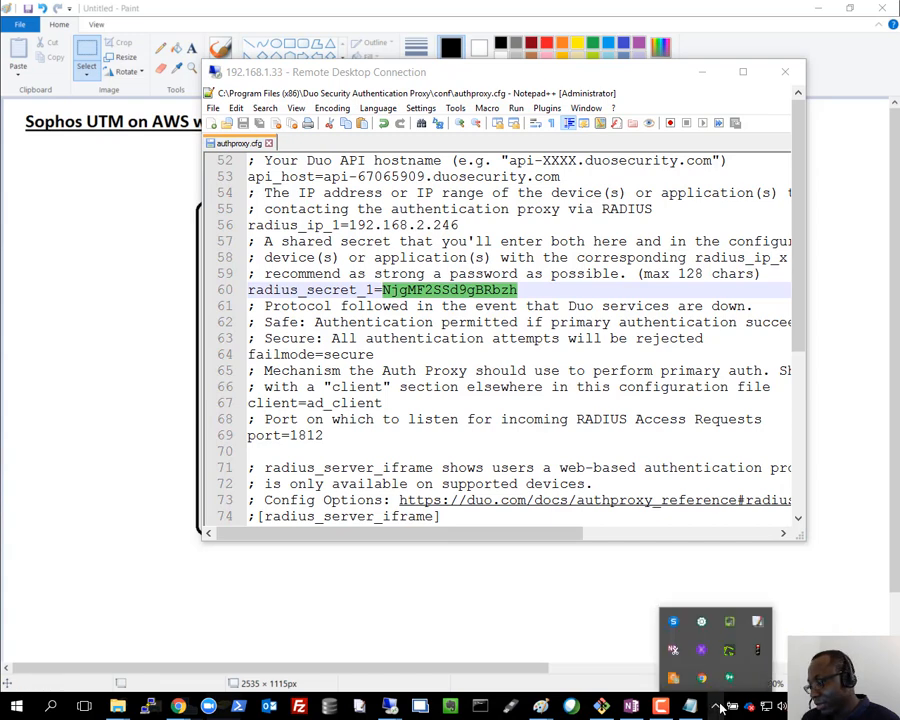
drag(558, 72, 556, 95)
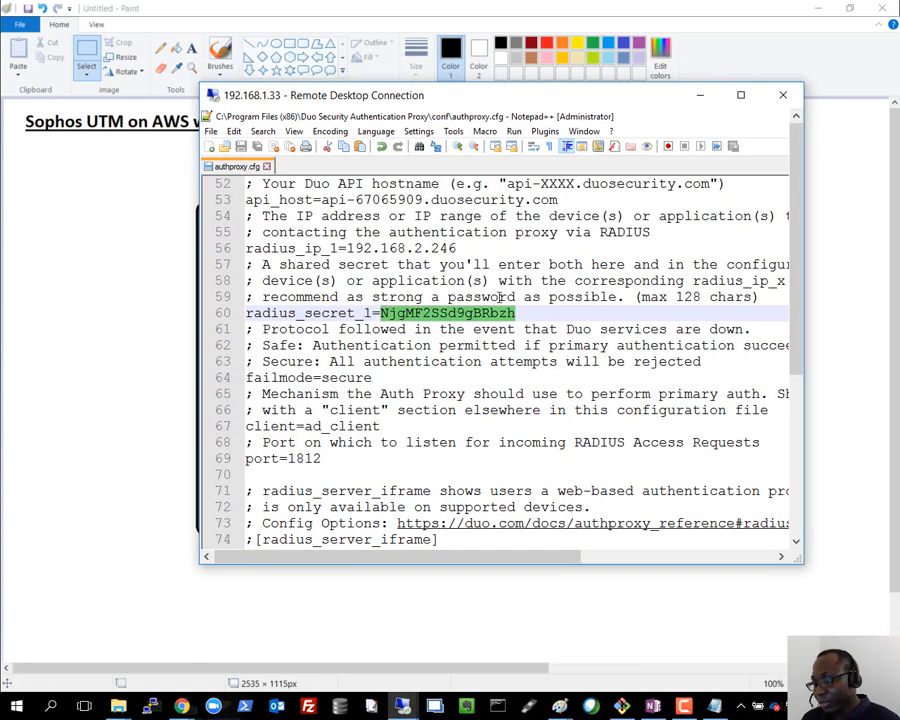
drag(567, 102, 497, 131)
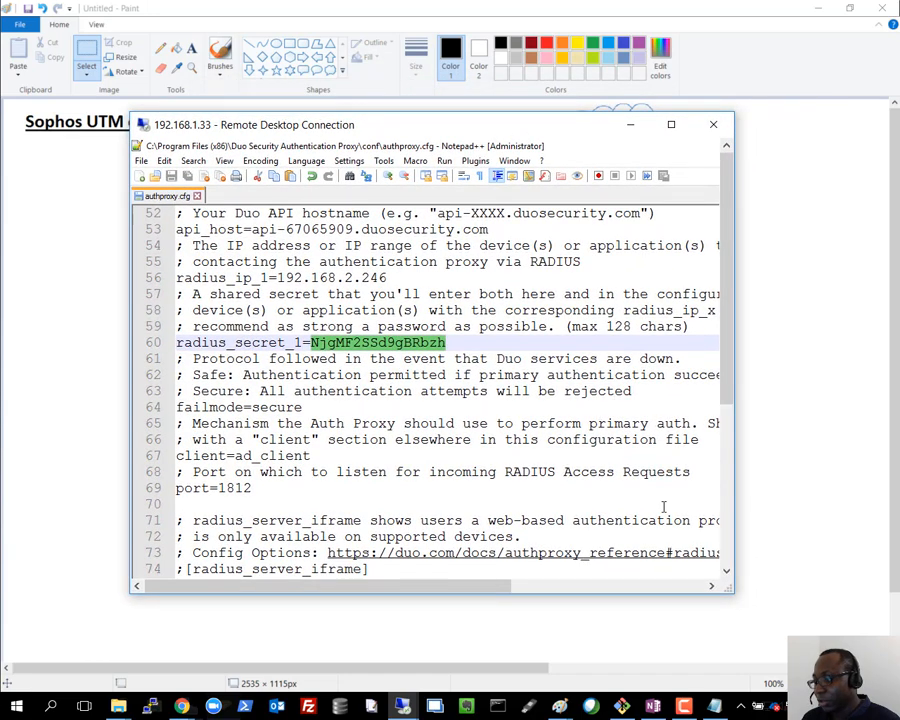
drag(729, 599, 792, 466)
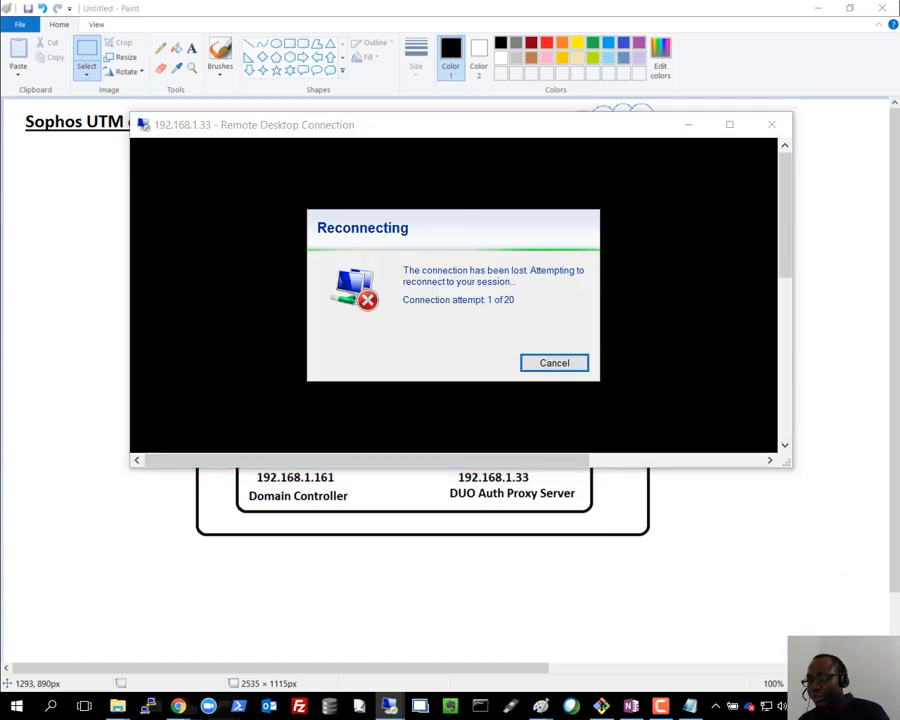
click(554, 363)
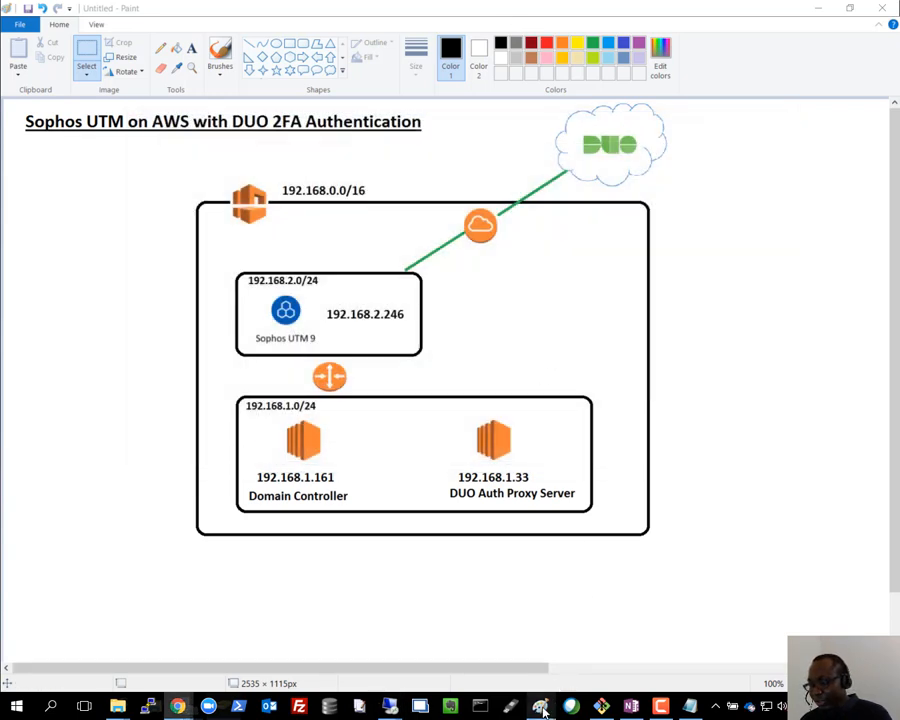
mouse_move(544, 708)
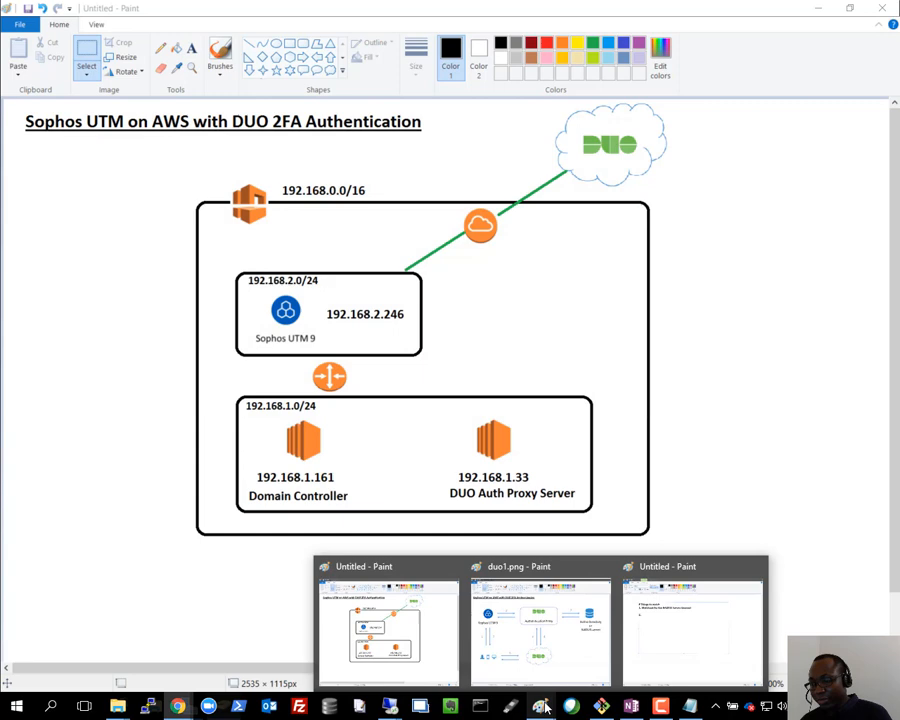
click(661, 605)
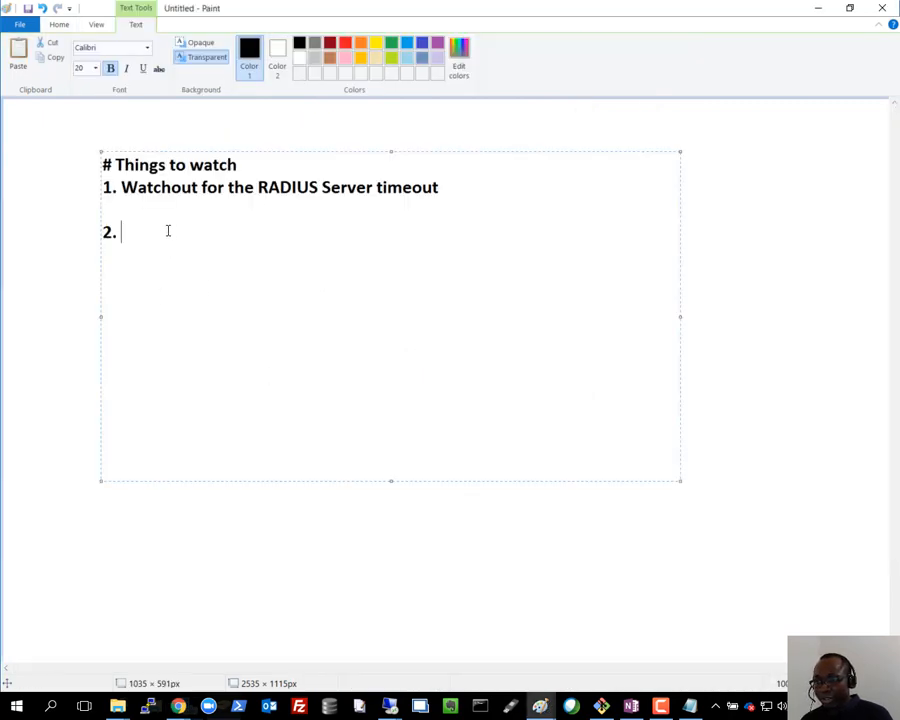